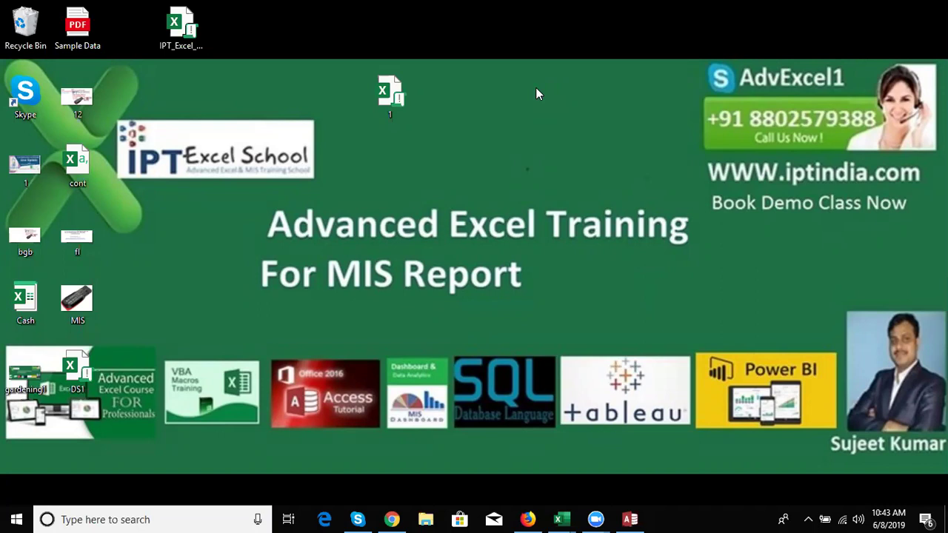
- Bring Access forward, open the Data table to review its 99 employee records, then close it
key(alt+Tab)
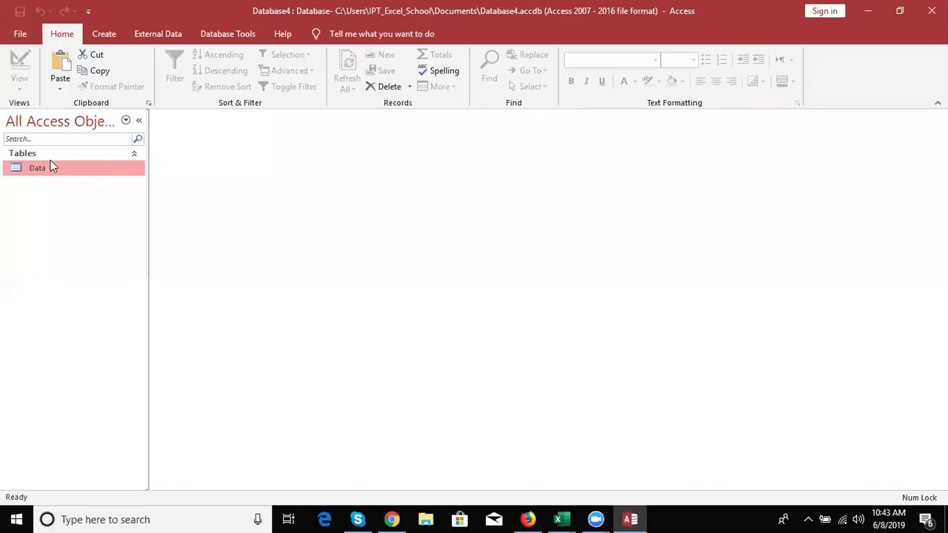
double_click(37, 168)
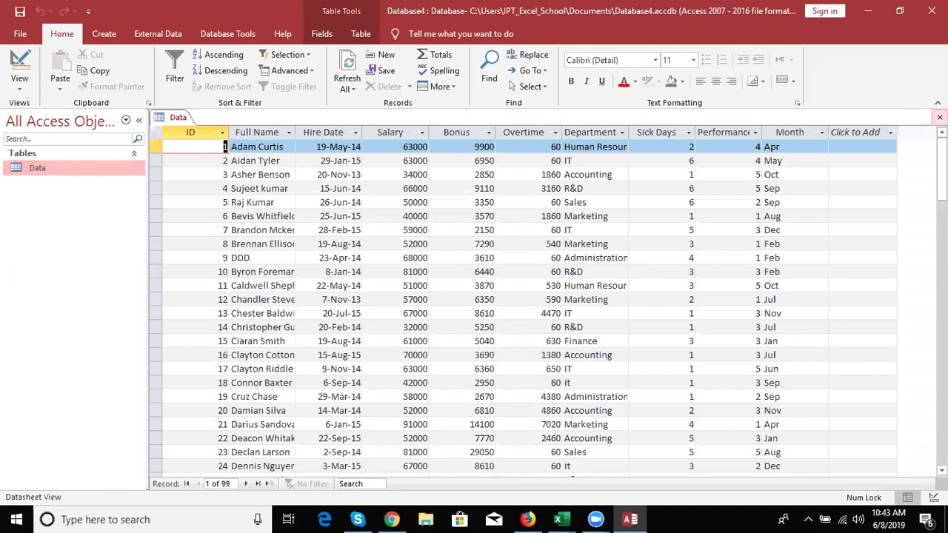
click(939, 117)
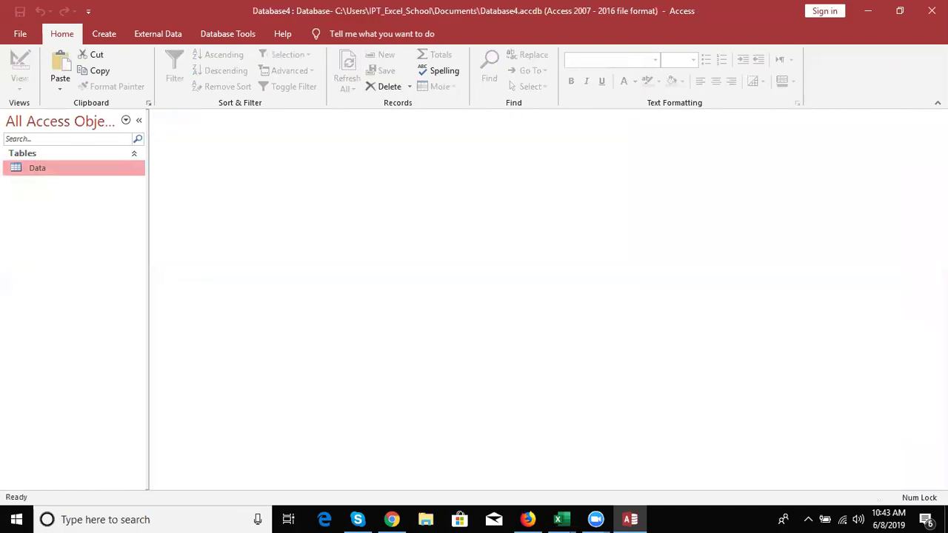
- Open the New Query dialog from the Create tab's Query Wizard
click(105, 34)
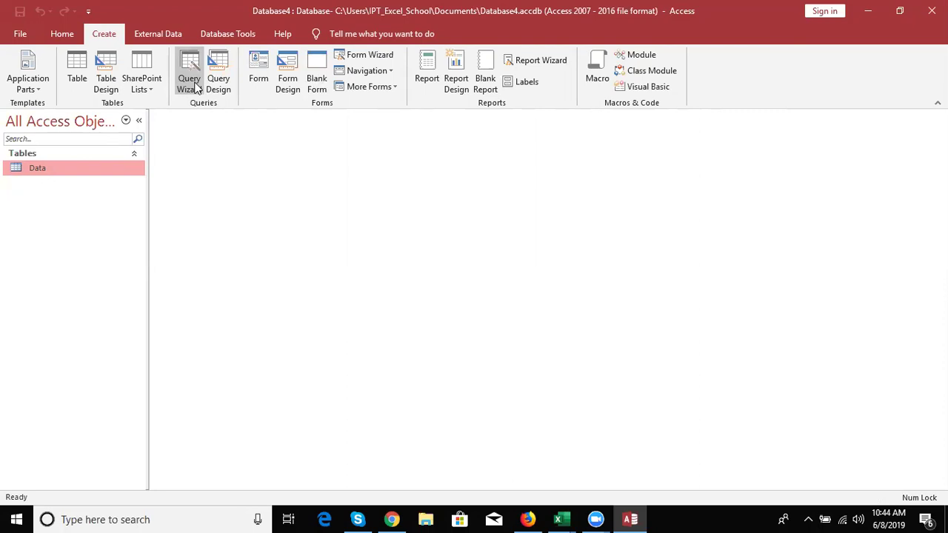
click(196, 88)
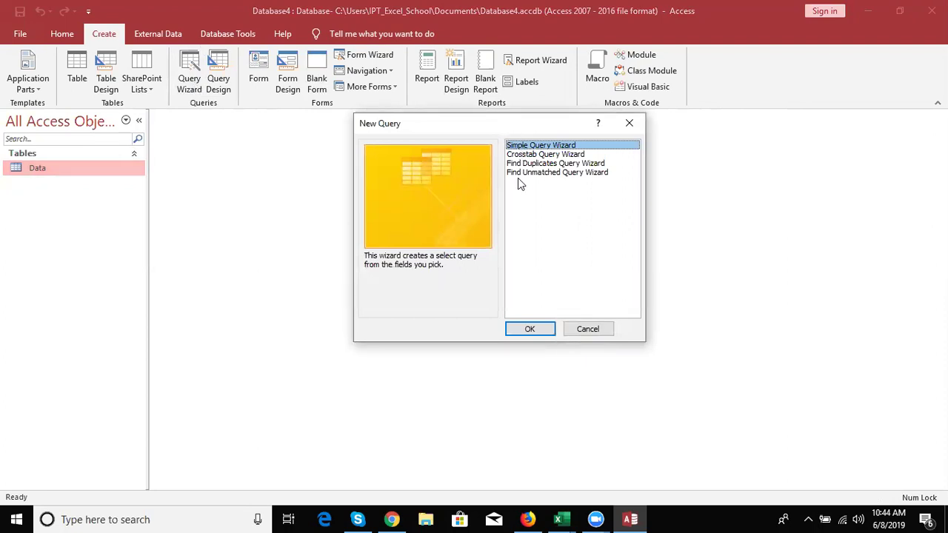
- Build Data Query as a detail query with all Data table fields and show its 99 records
click(524, 331)
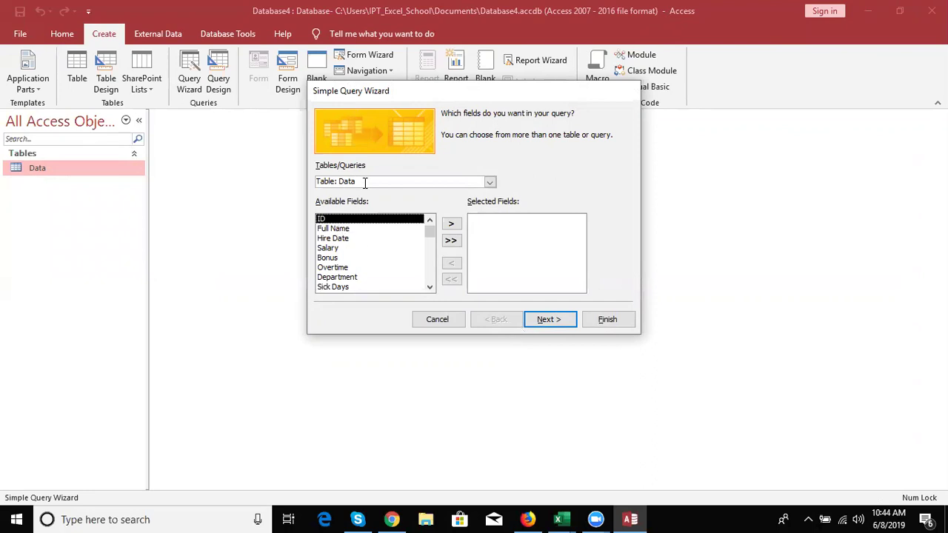
click(489, 183)
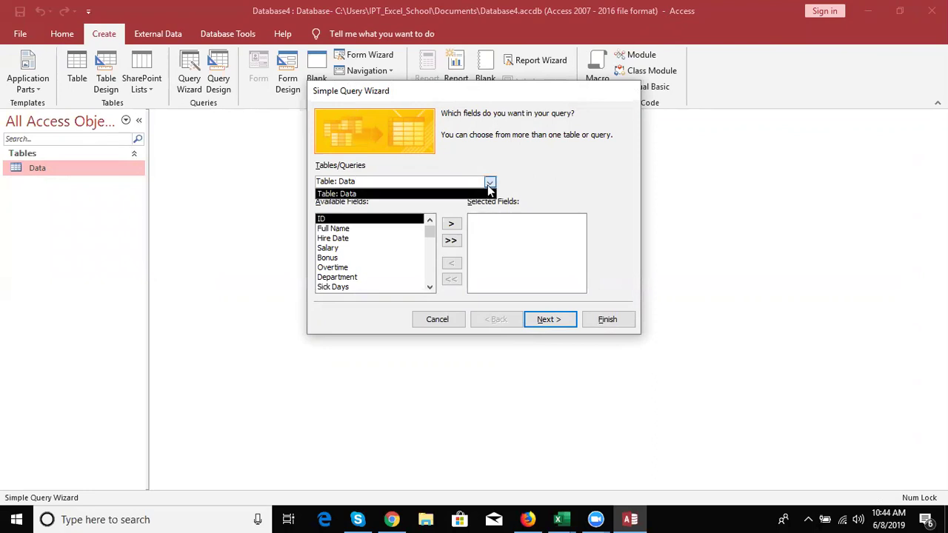
click(489, 182)
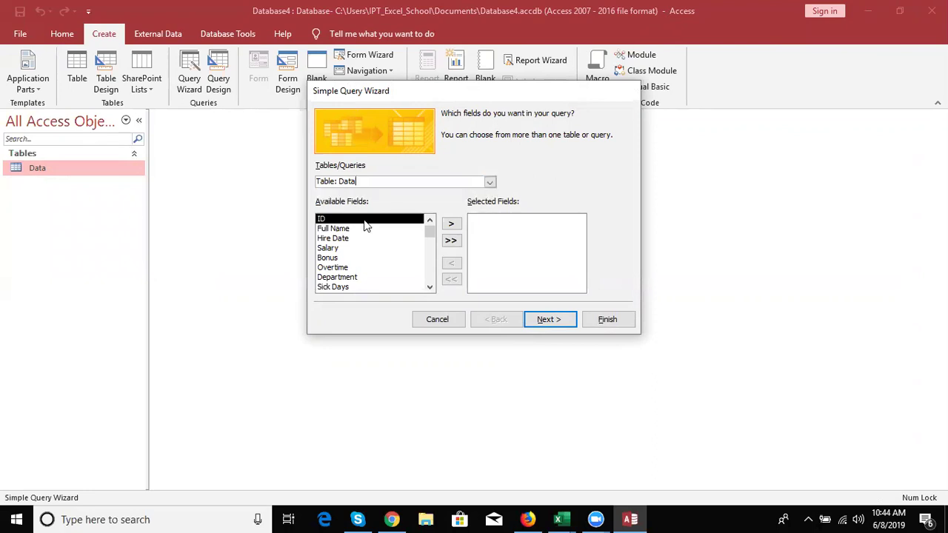
click(451, 241)
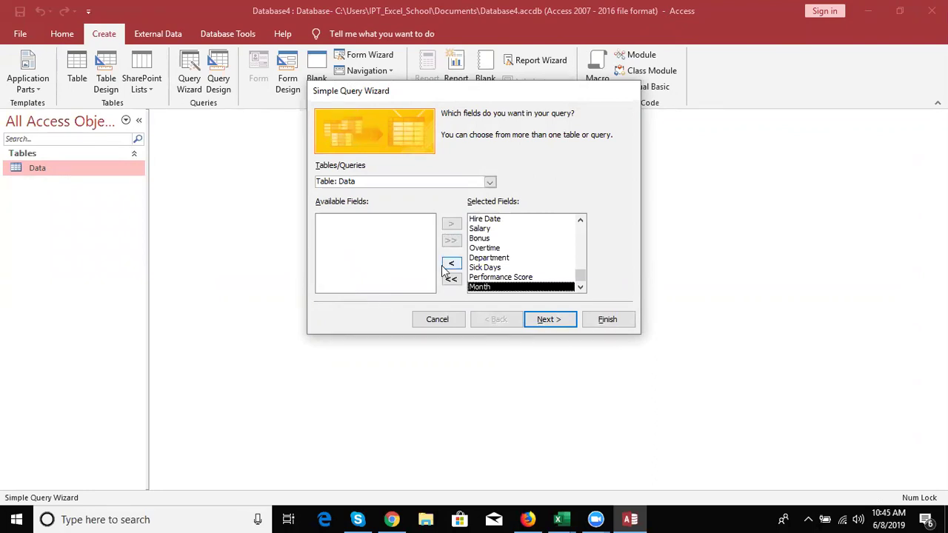
click(451, 265)
click(451, 265)
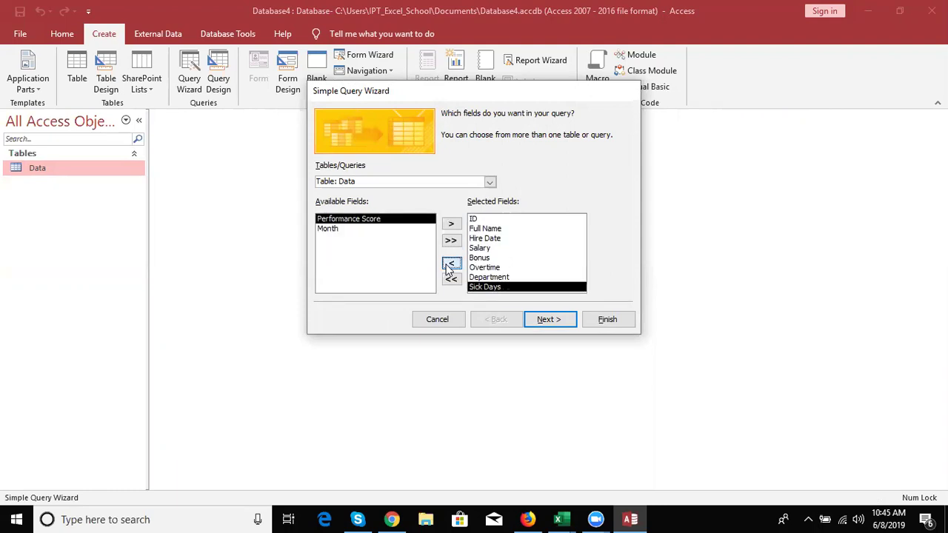
click(452, 243)
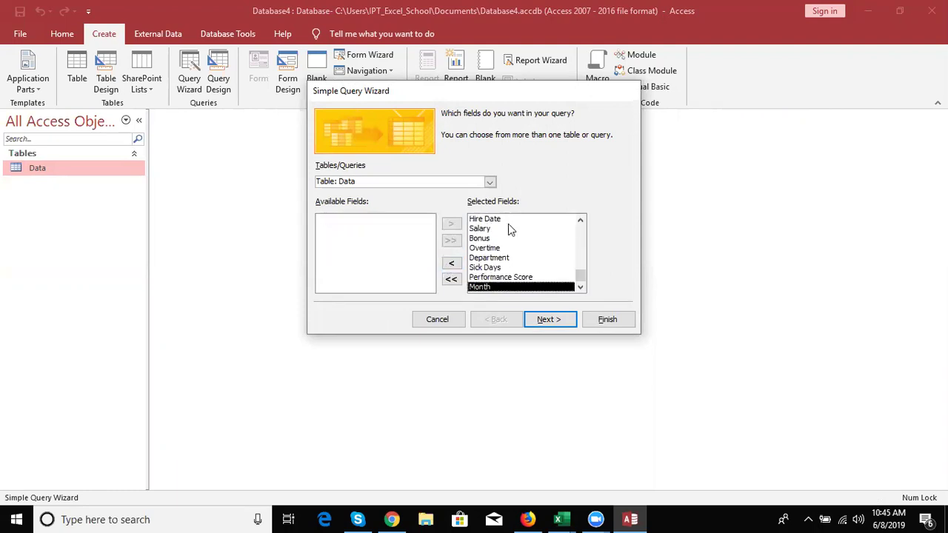
click(554, 325)
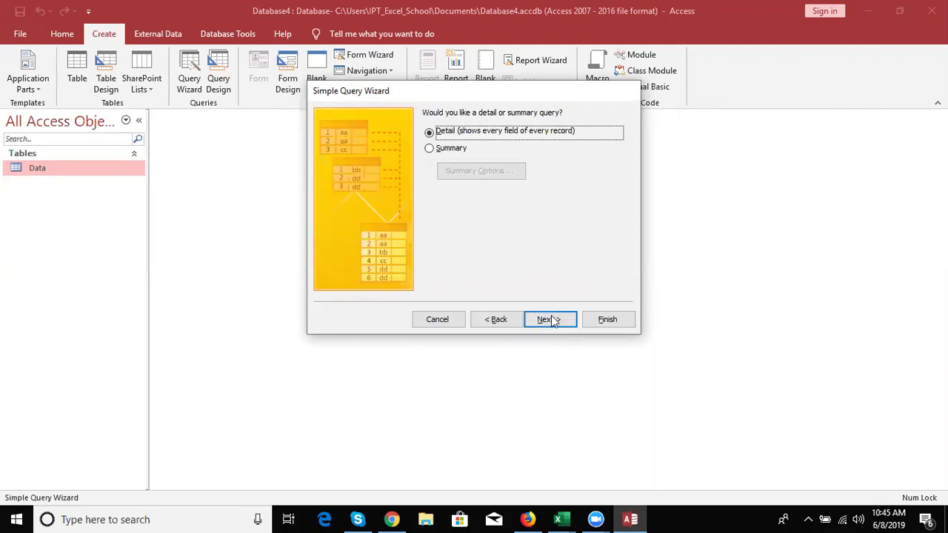
click(550, 319)
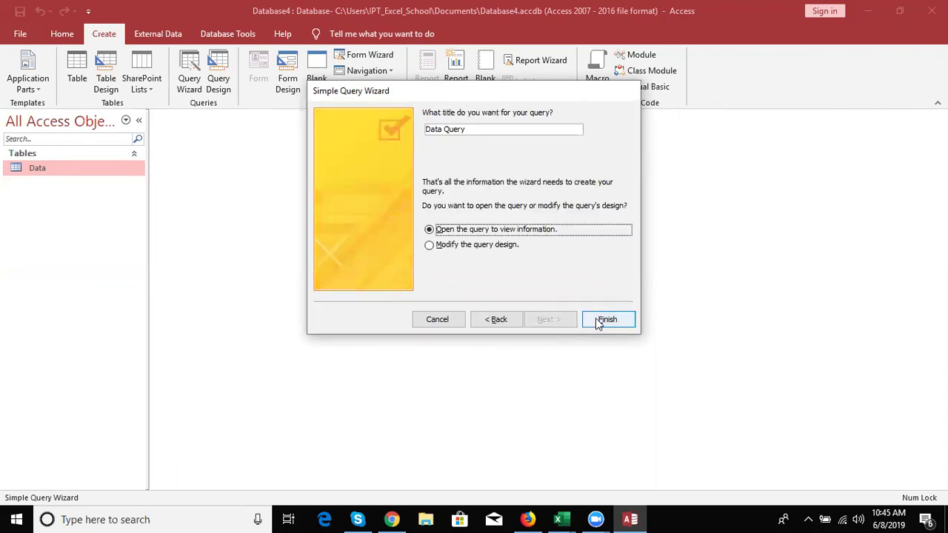
click(599, 322)
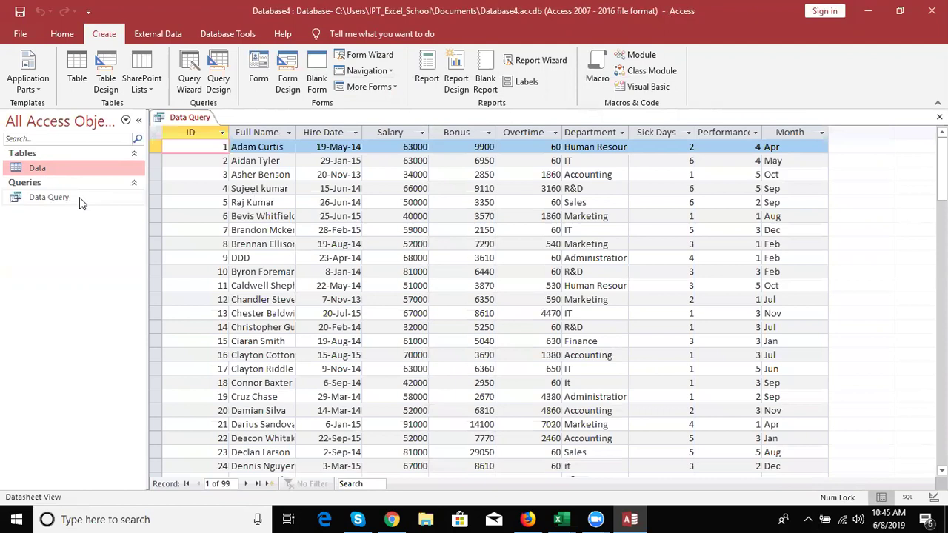
- Close and delete Data Query, then close the database and exit Access
click(79, 197)
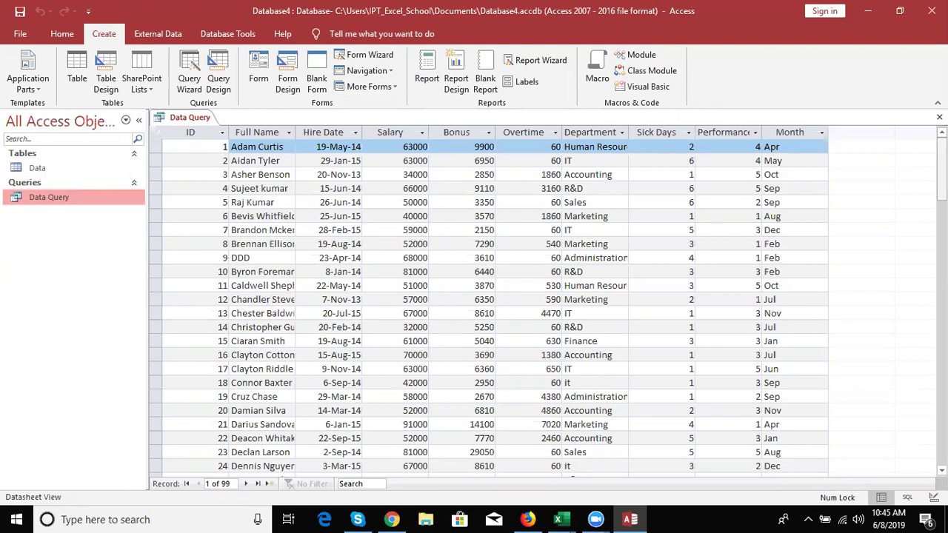
click(939, 117)
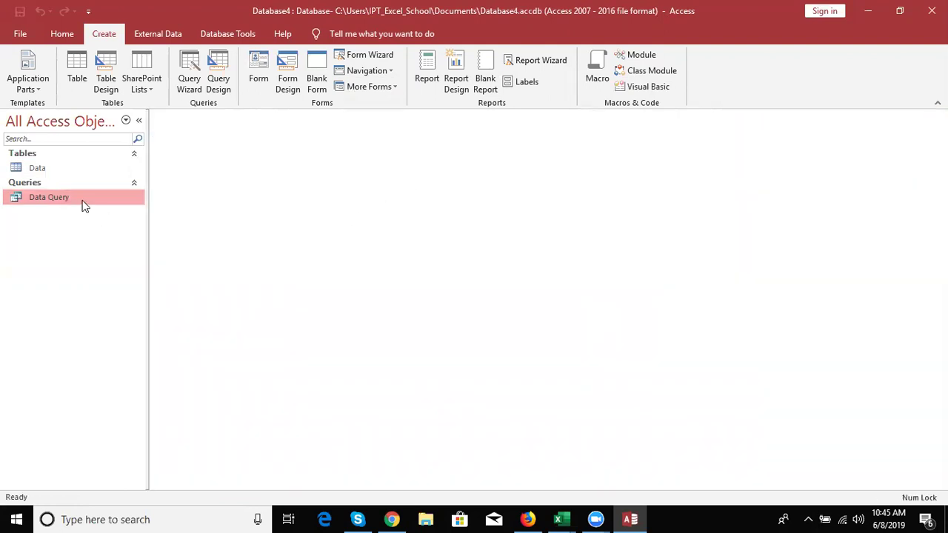
right_click(83, 205)
mouse_move(117, 244)
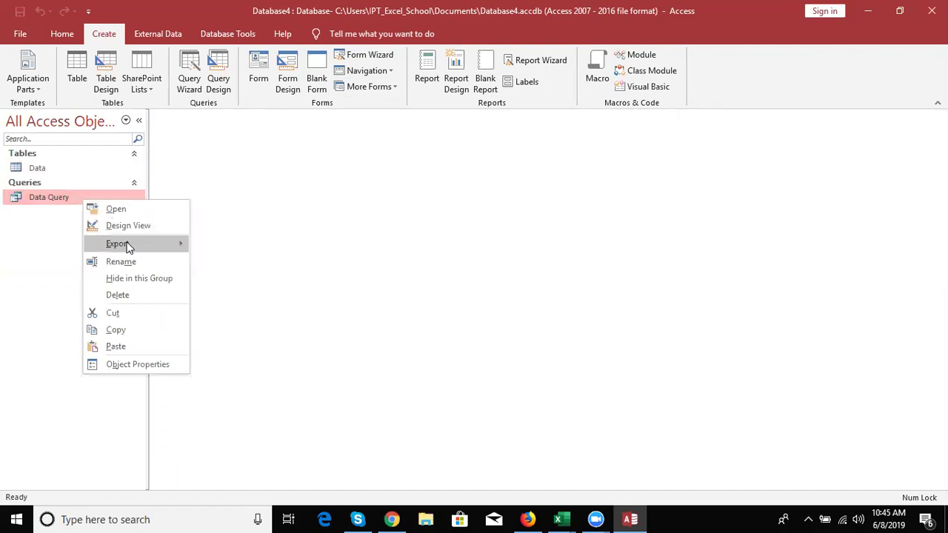
click(130, 296)
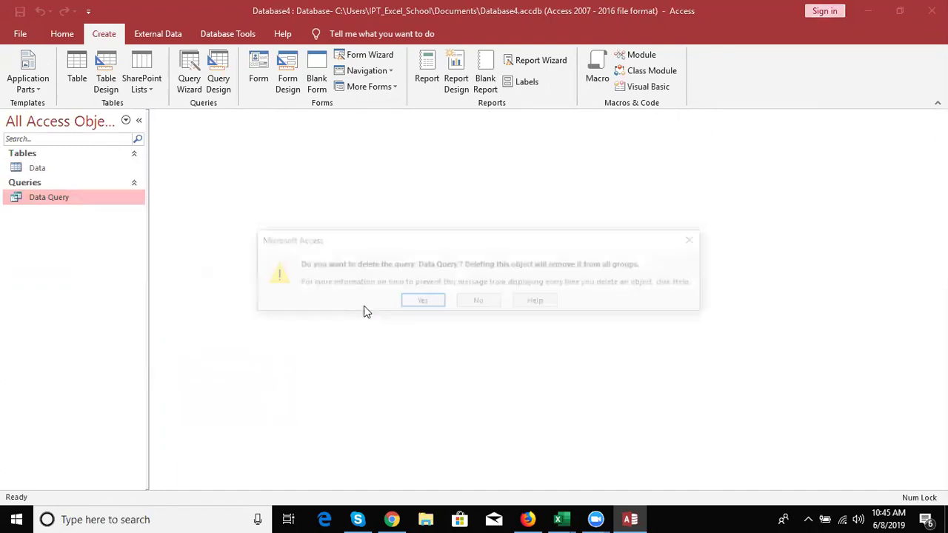
click(419, 303)
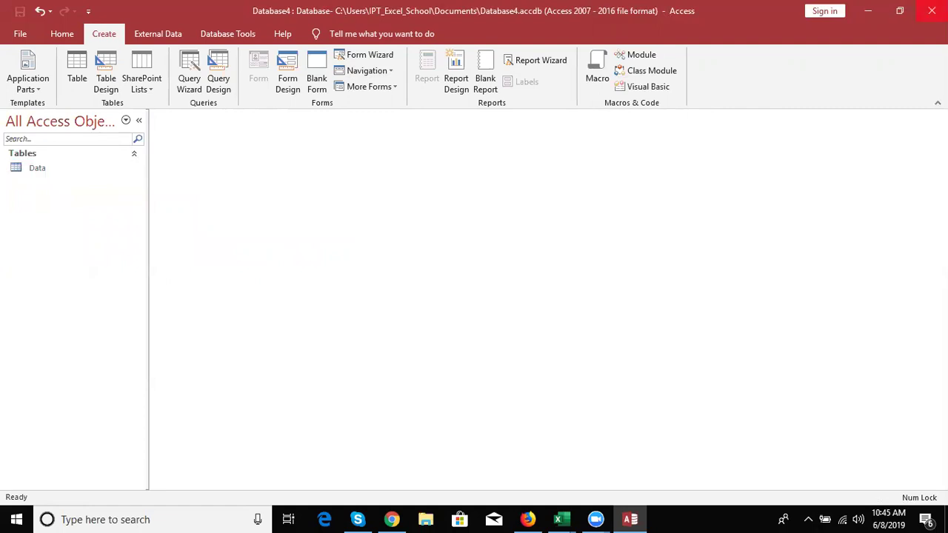
click(931, 10)
click(931, 11)
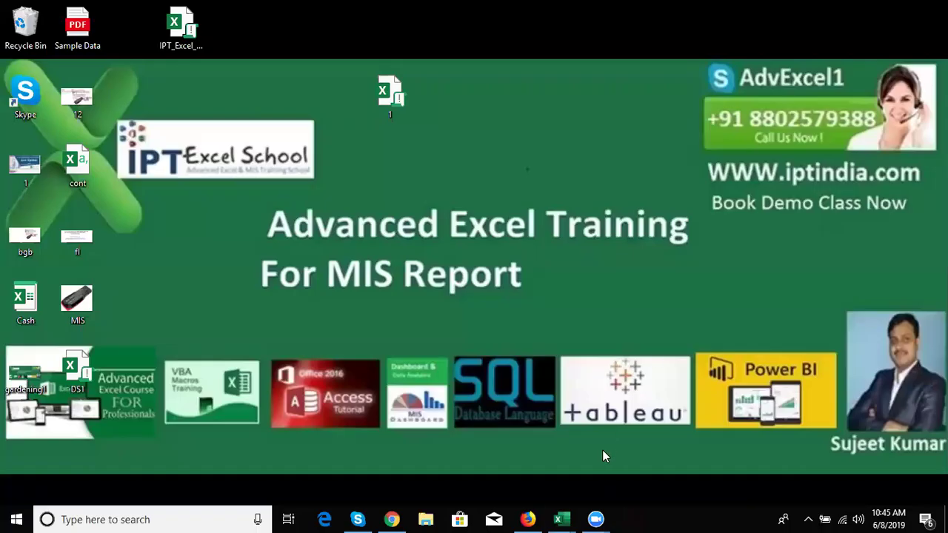
mouse_move(562, 519)
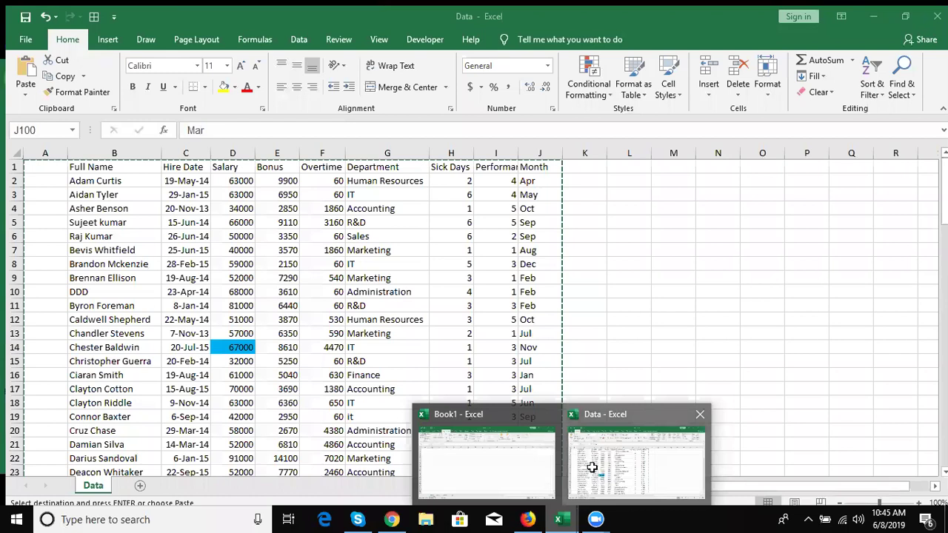
- In the Data workbook, delete the empty column A so Full Name starts in A1
click(592, 467)
click(417, 297)
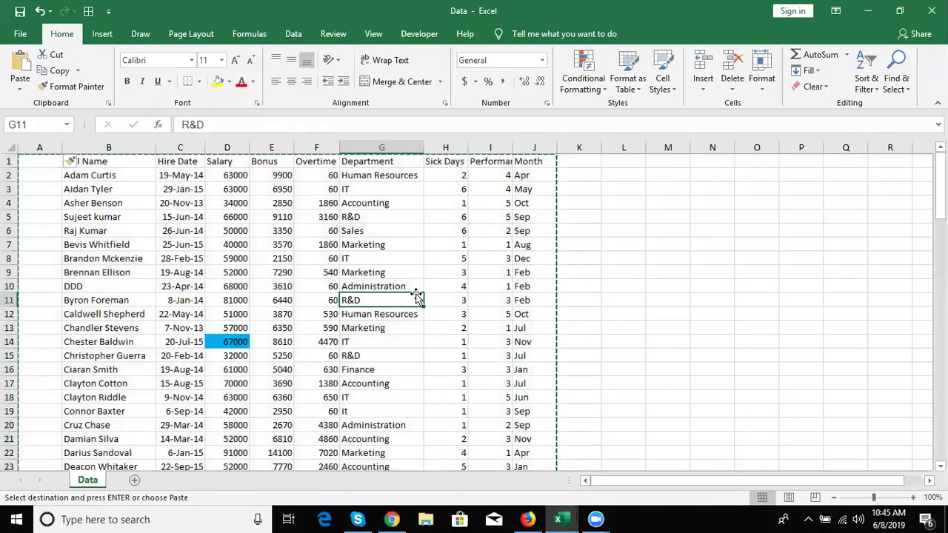
key(Escape)
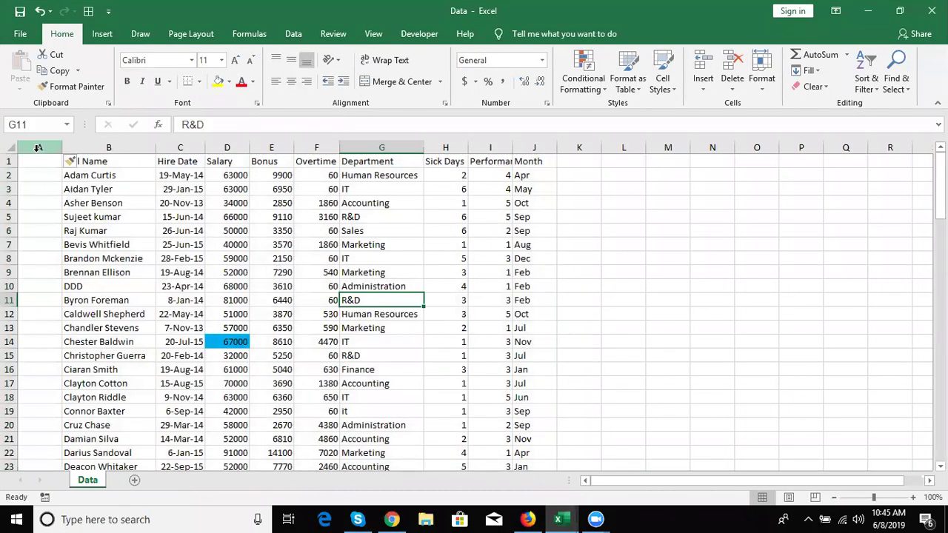
click(38, 148)
key(ctrl+minus)
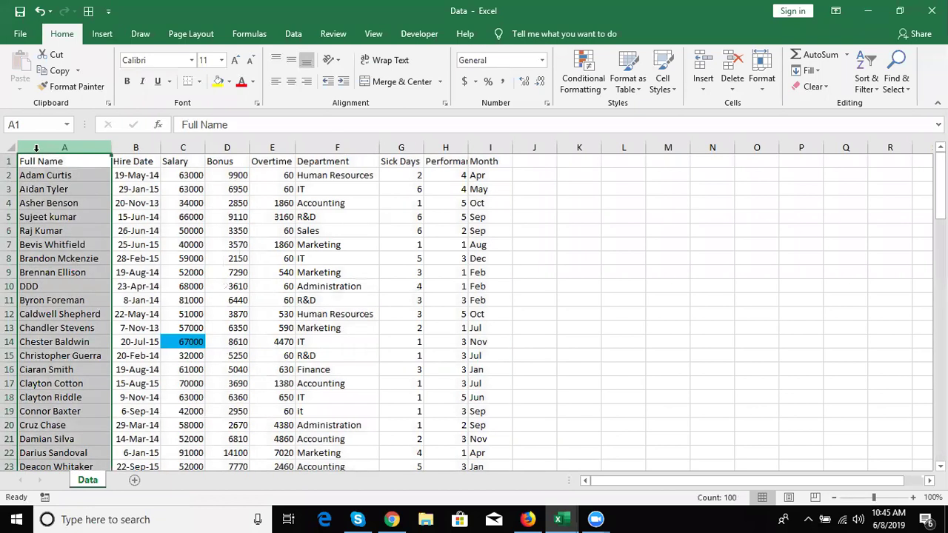
key(ctrl+Home)
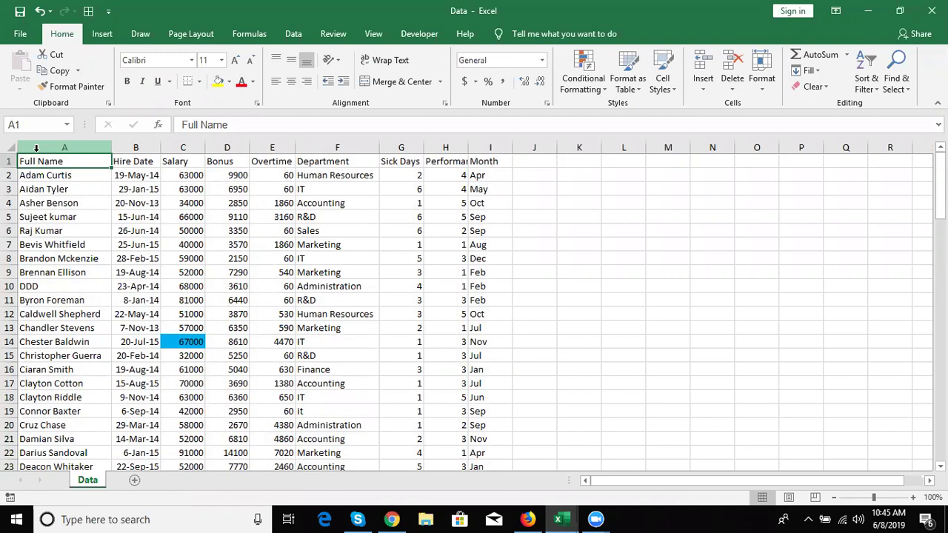
- Review the row 1 headings and select Full Name through Salary, briefly checking Quick Analysis
key(Right)
key(Right)
key(Right)
key(Right)
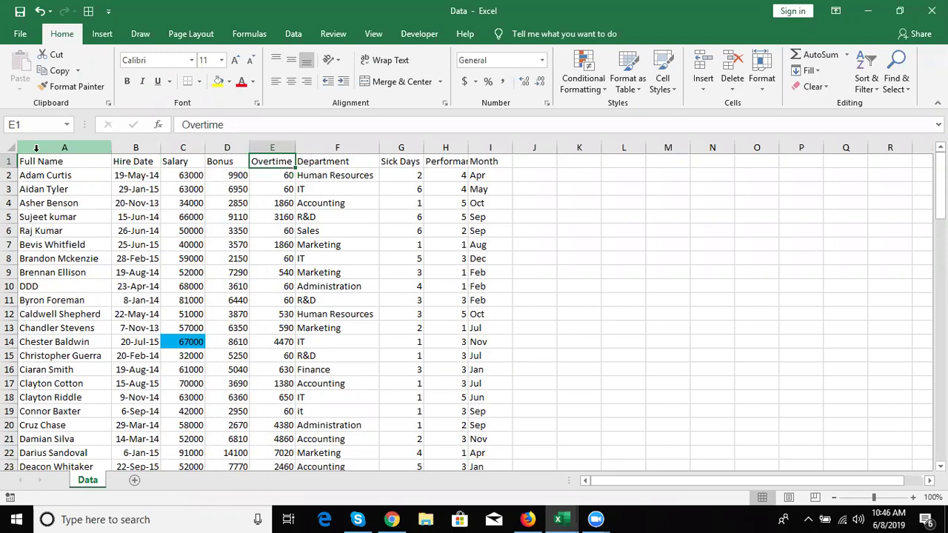
key(Left)
key(Left)
key(Left)
key(Left)
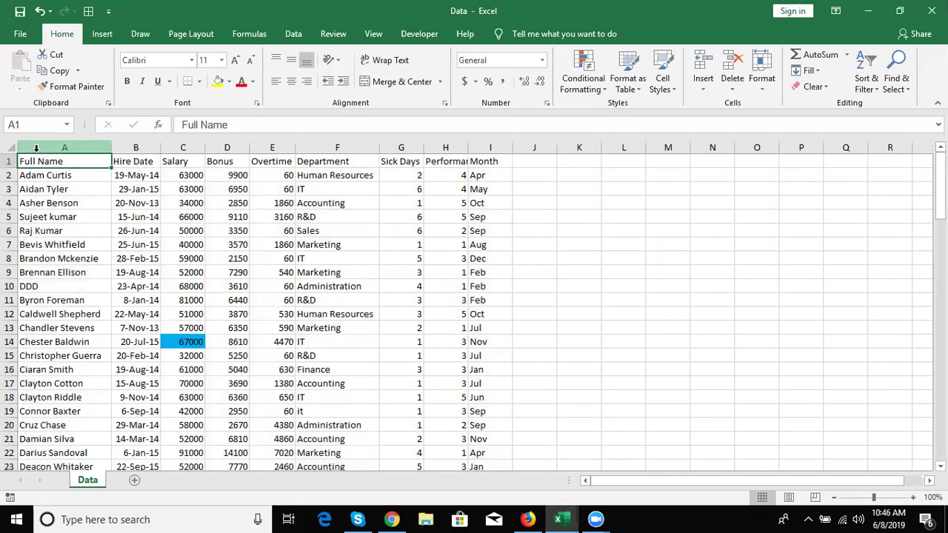
key(ctrl+space)
key(Return)
key(Up)
key(shift+Right)
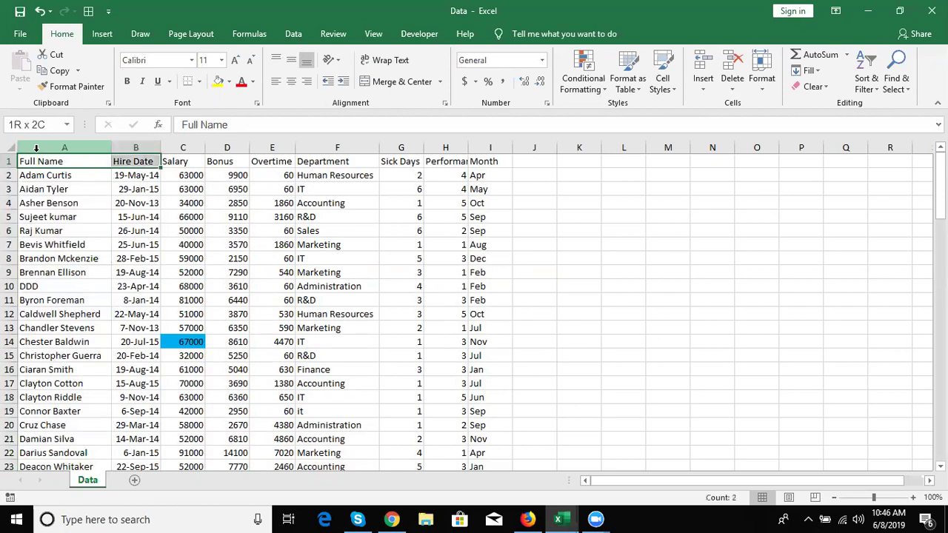
key(shift+Right)
key(ctrl+q)
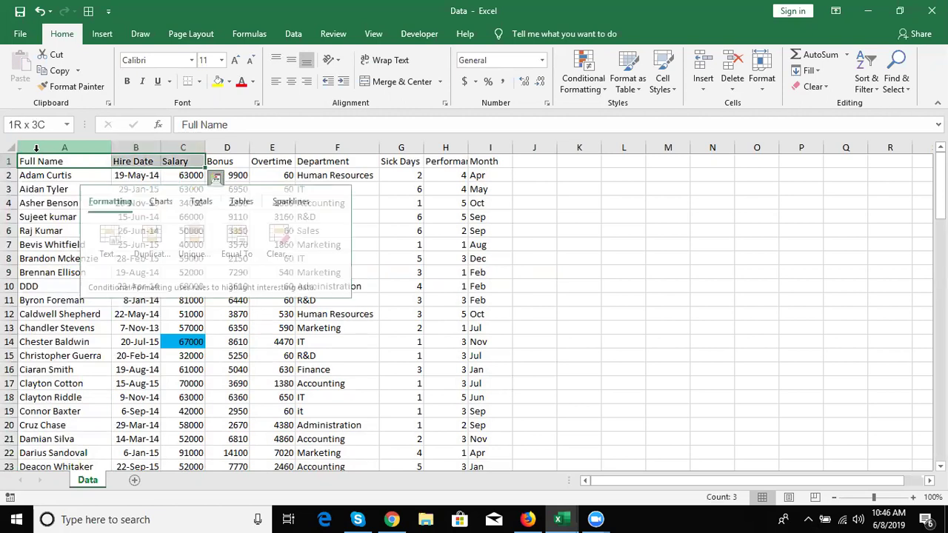
key(Escape)
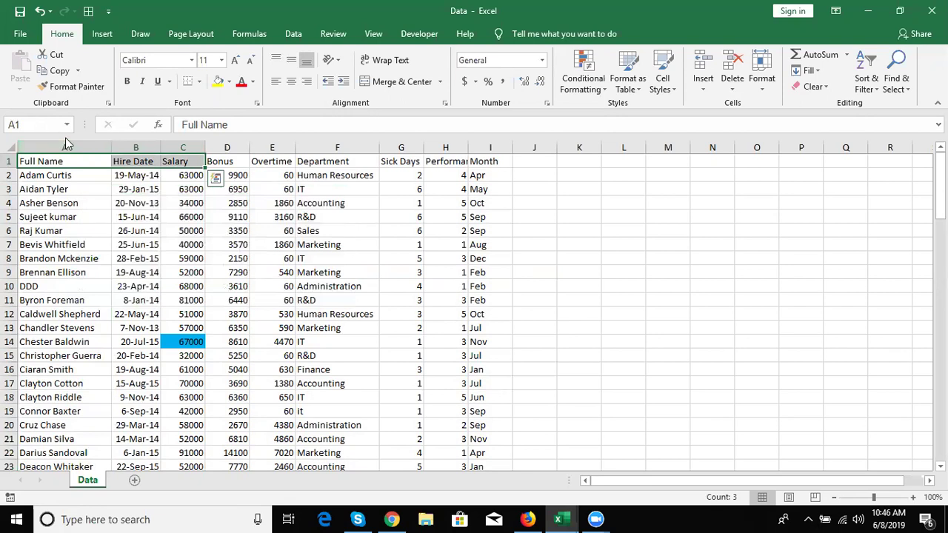
- Select the Salary, Department, Sick Days and Performance Score columns to review them
click(65, 143)
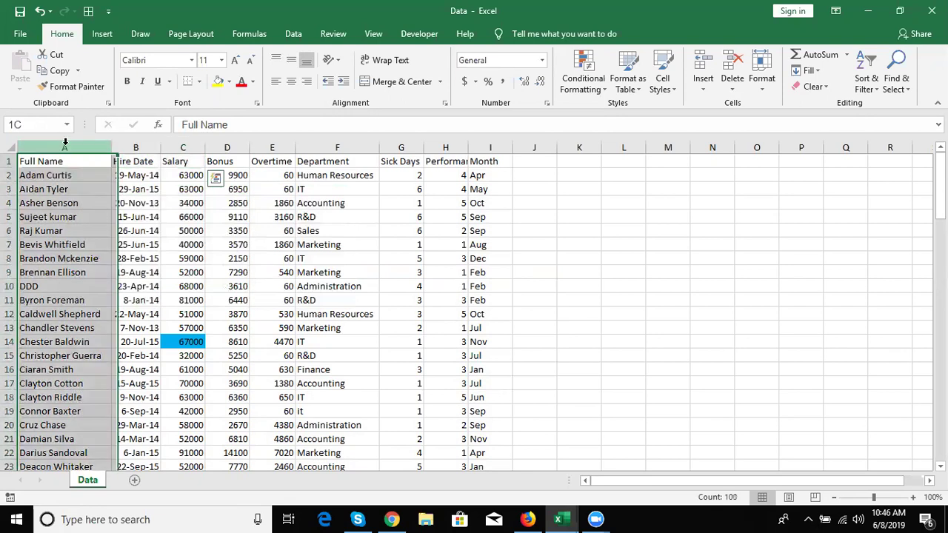
ctrl+click(183, 147)
ctrl+click(236, 147)
ctrl+click(272, 144)
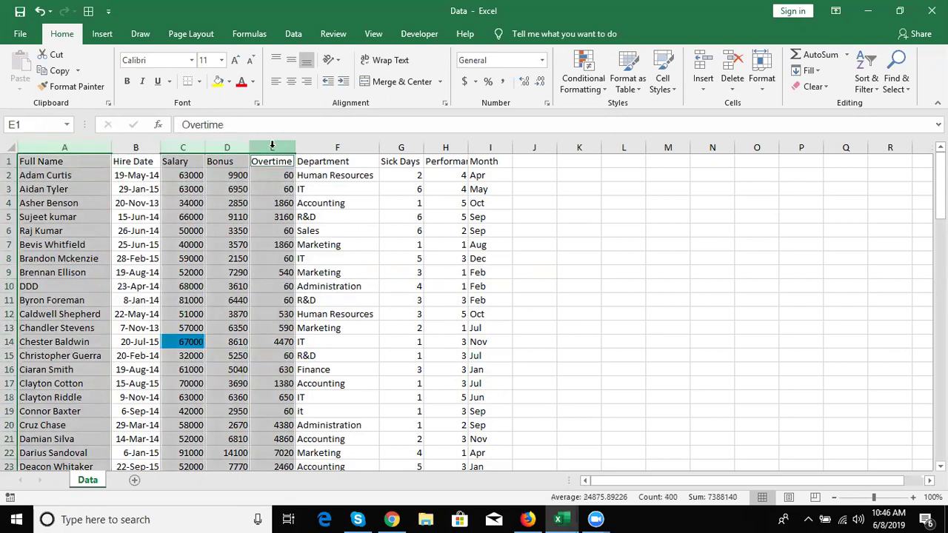
click(317, 144)
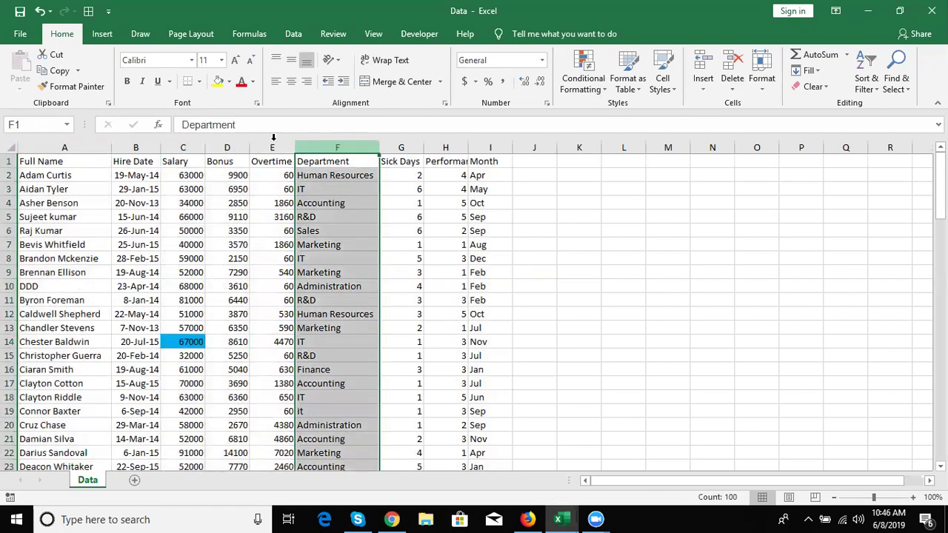
ctrl+click(194, 145)
ctrl+click(408, 152)
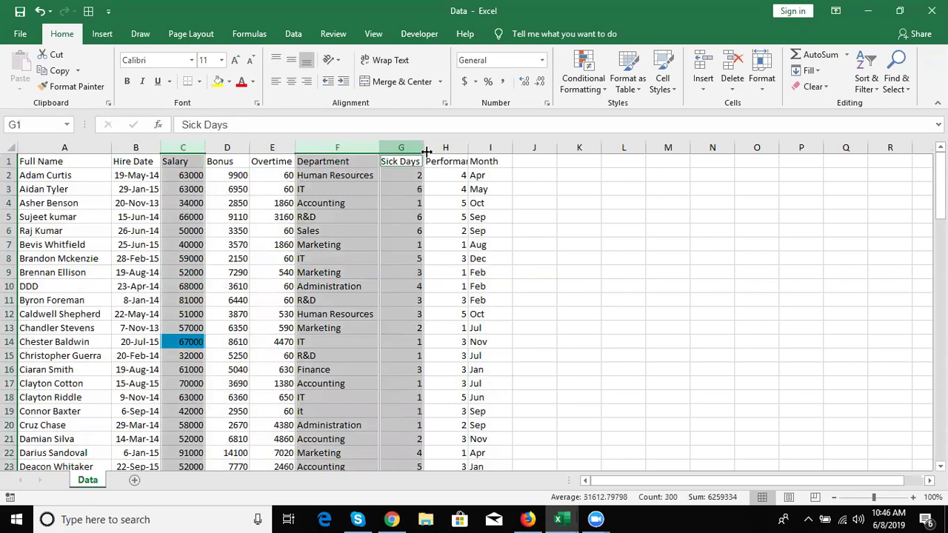
ctrl+click(437, 148)
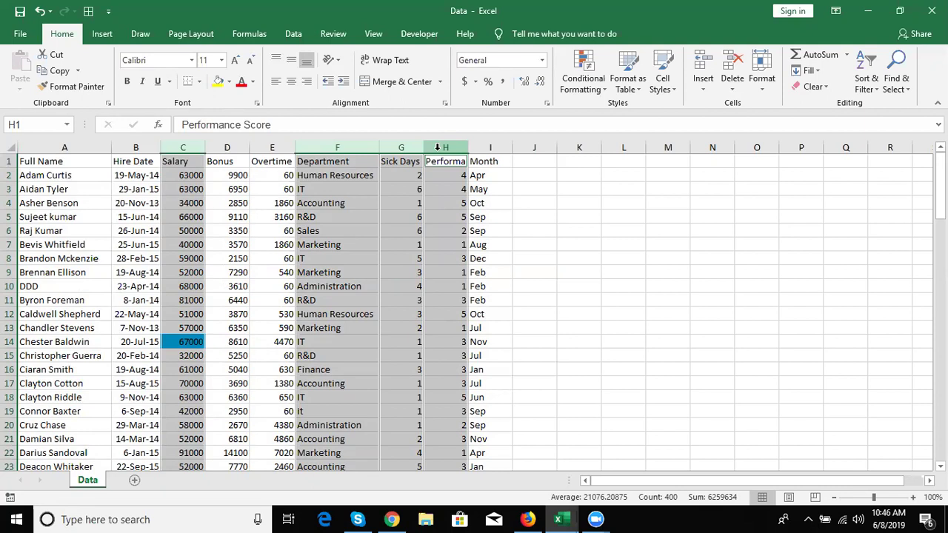
- Clear the selection, close the Data workbook and open the Windows Start menu
click(283, 315)
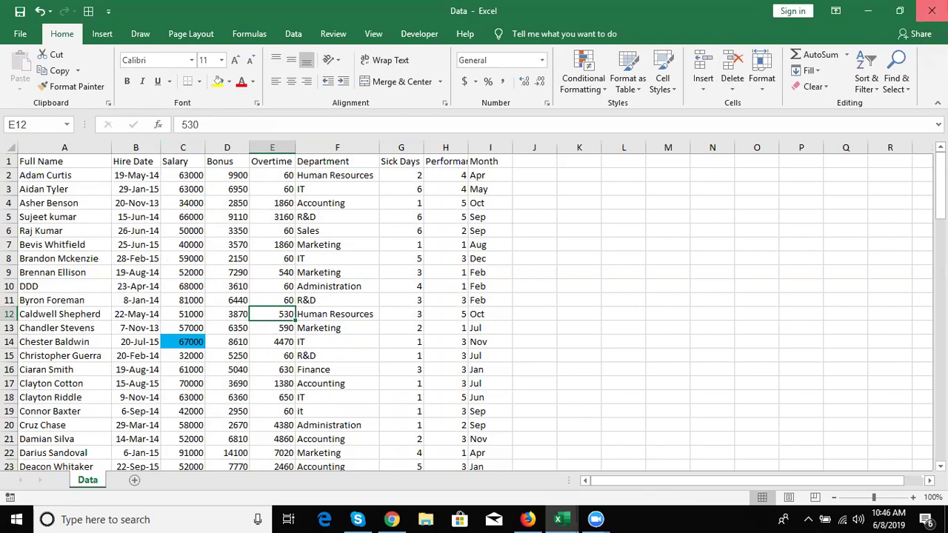
click(932, 11)
click(16, 520)
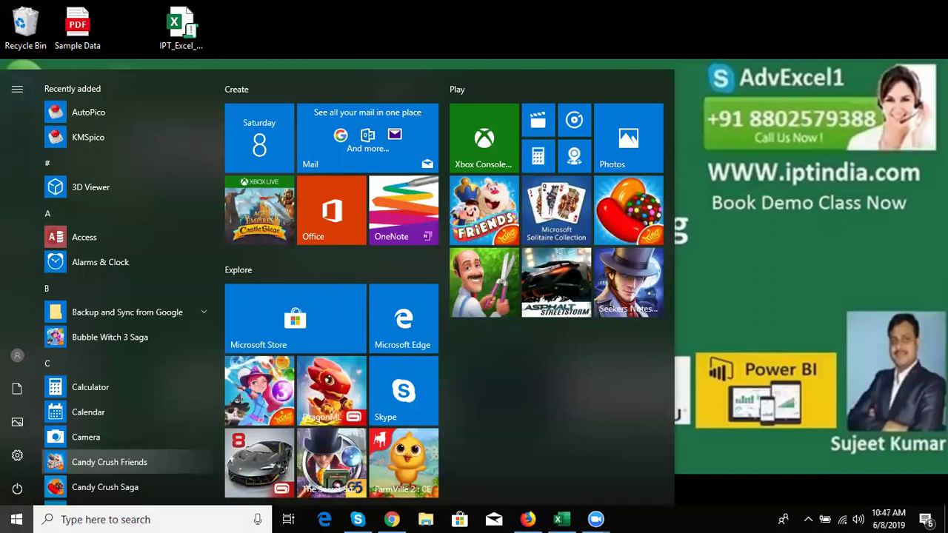
- Launch Access from Start search, choose Blank database and name it Link_Data
text(a)
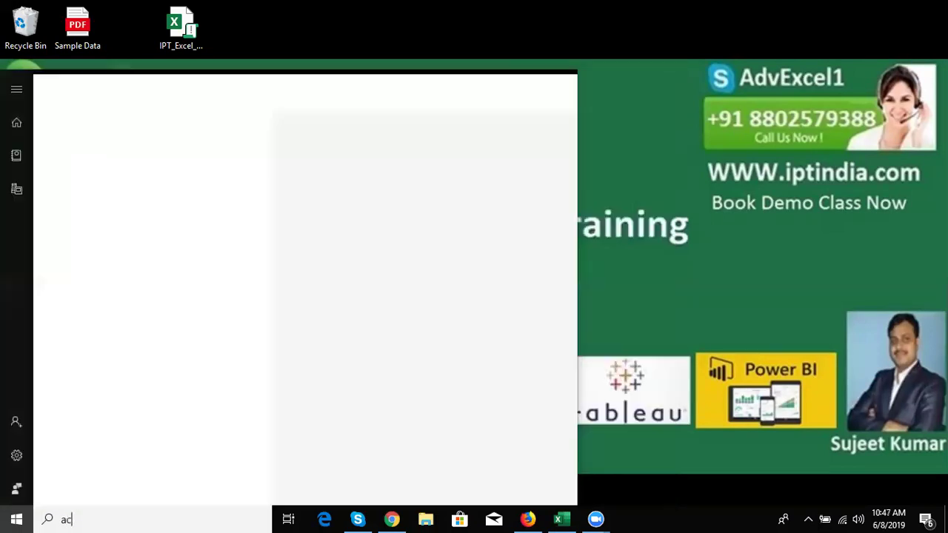
text(c)
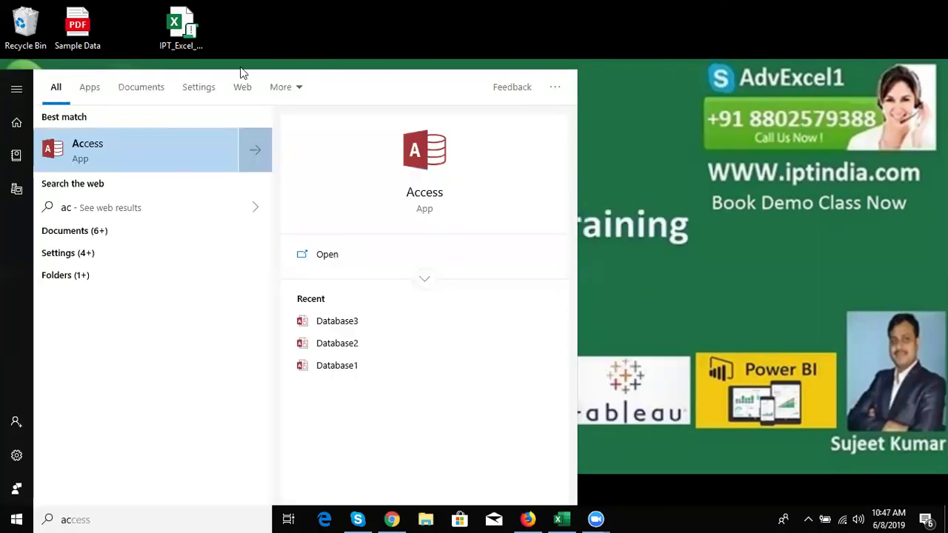
click(176, 152)
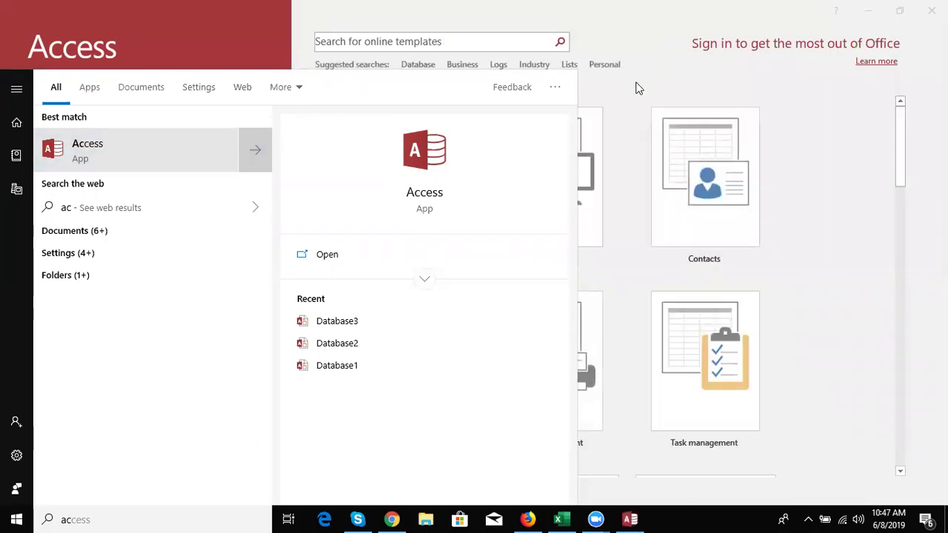
click(635, 168)
click(635, 168)
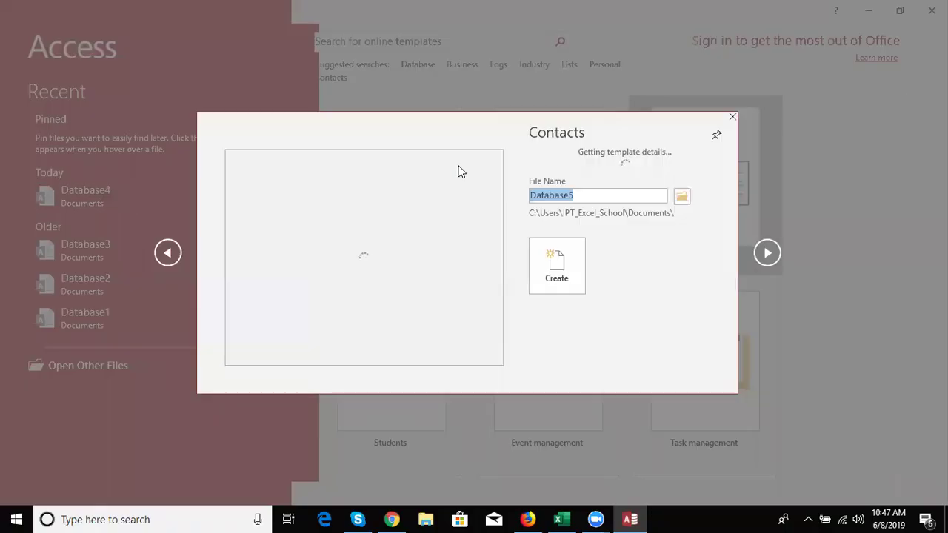
click(732, 120)
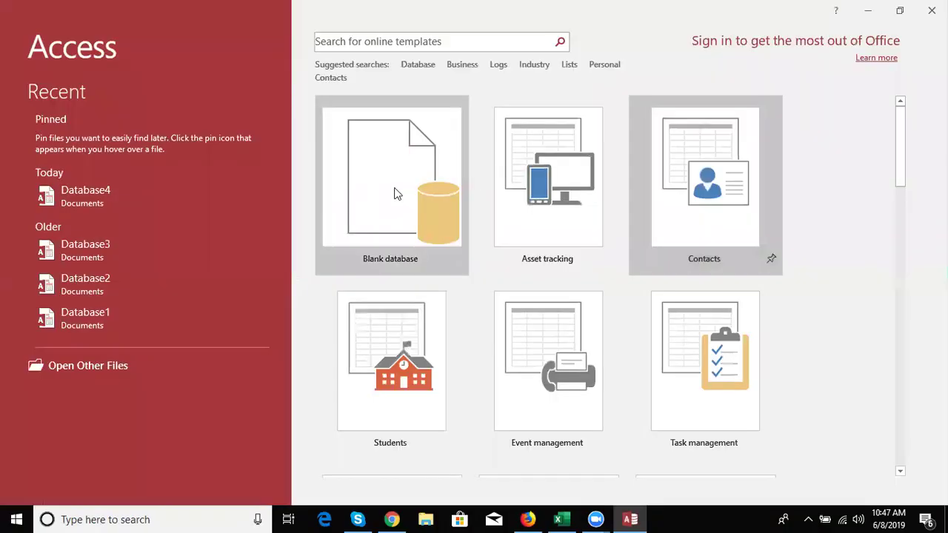
click(399, 191)
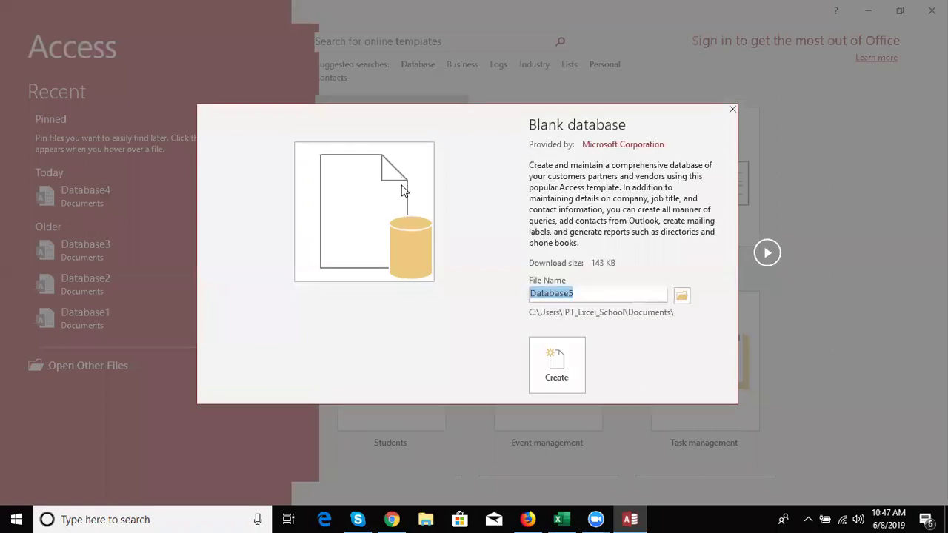
text(Link_Data)
- Create the Link_Data database and start a new Excel data source from External Data
click(542, 362)
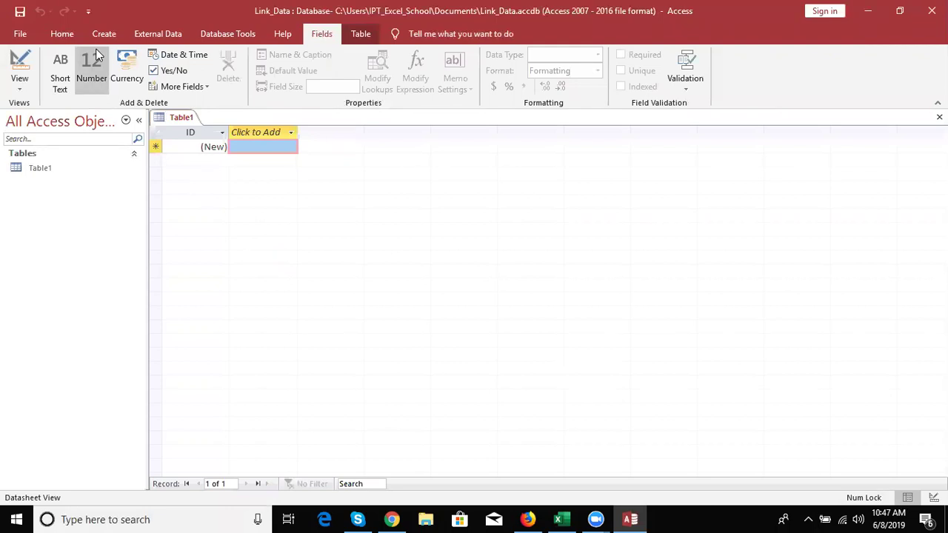
click(228, 35)
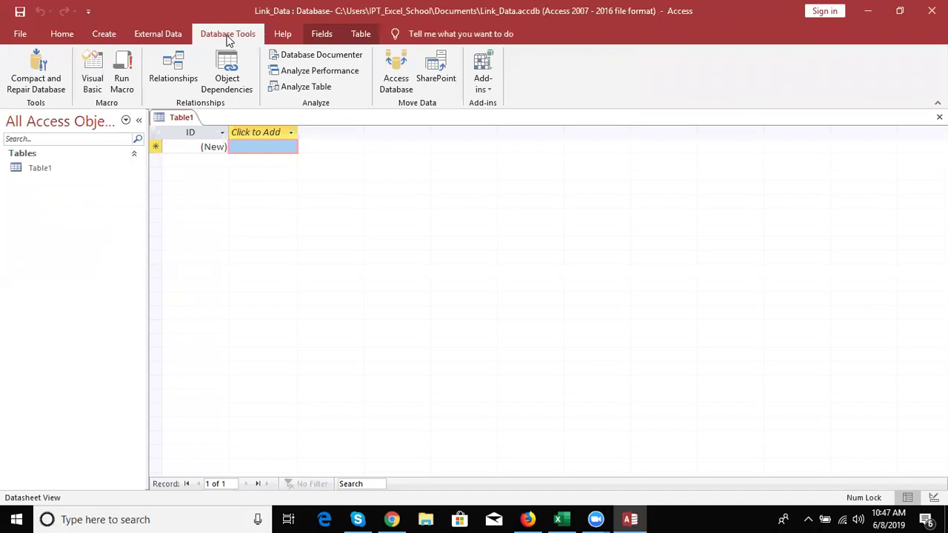
click(158, 35)
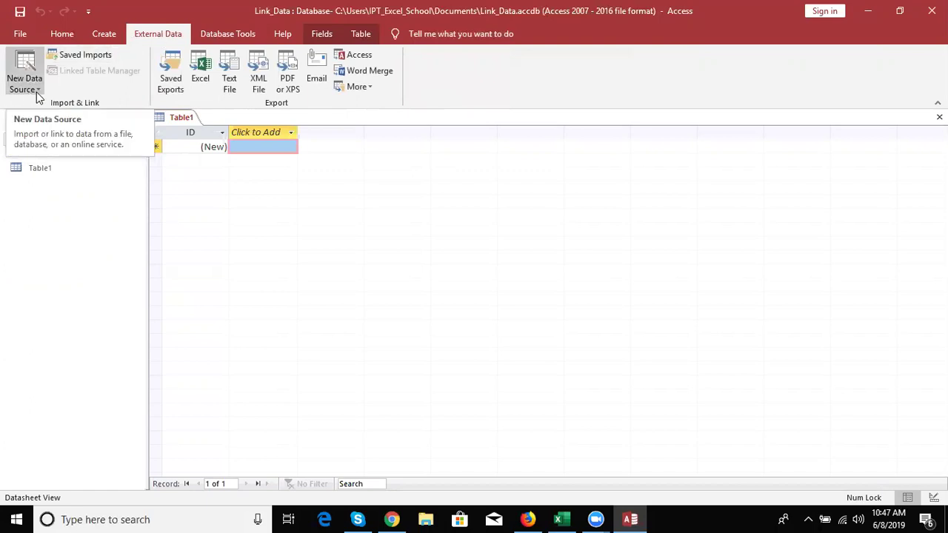
click(36, 92)
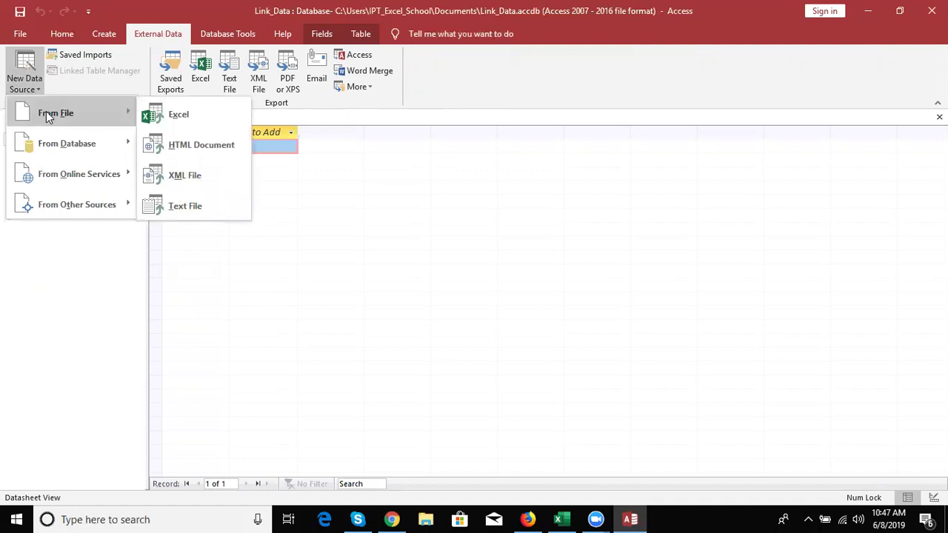
click(214, 112)
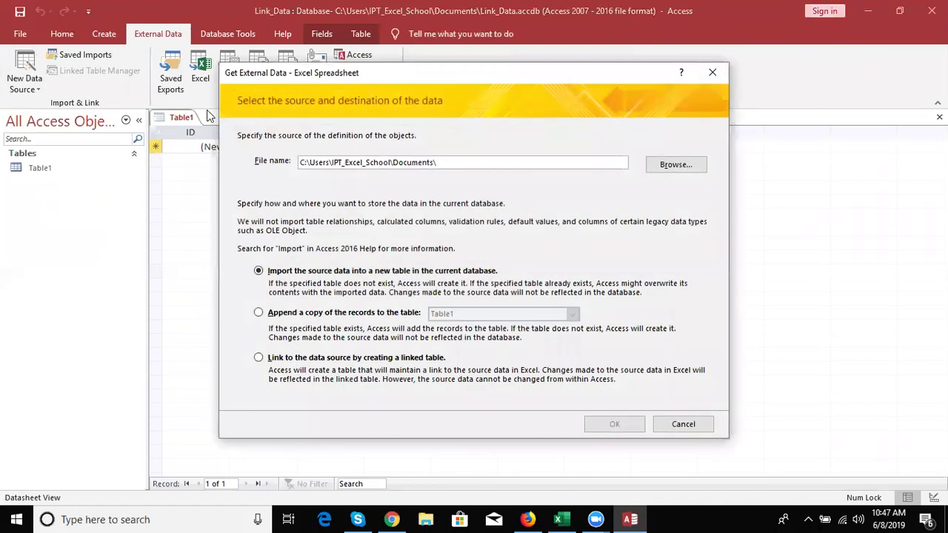
- Link the Data sheet of Data.xlsm, with first-row headings, as a linked table named Data
click(680, 168)
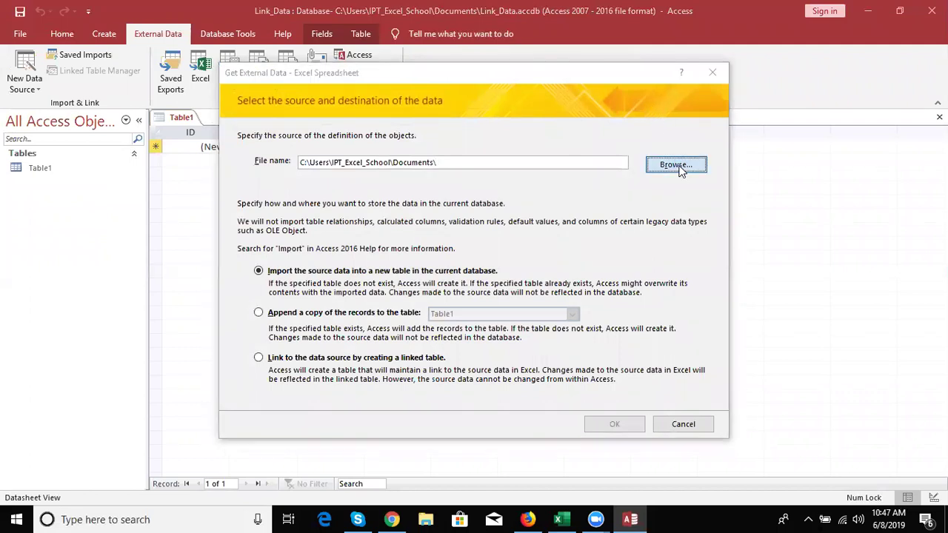
click(678, 164)
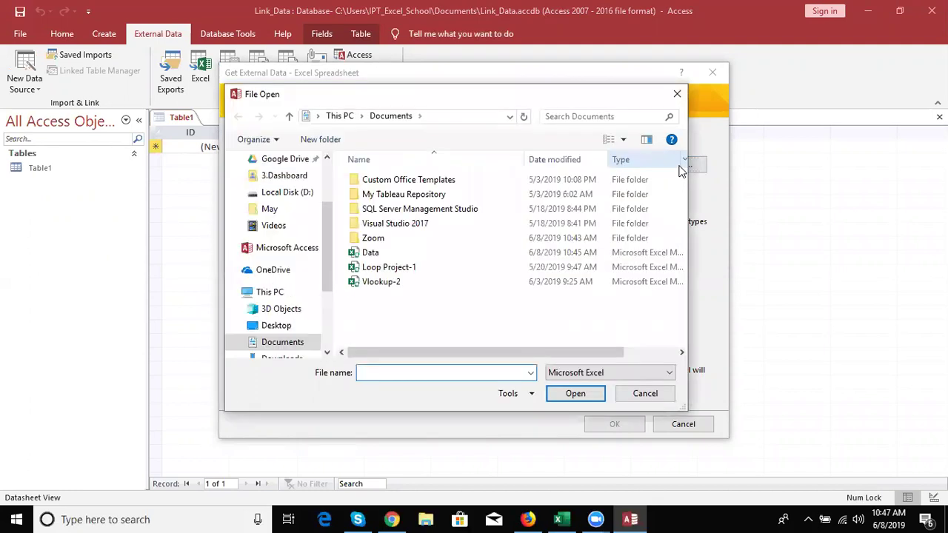
click(455, 254)
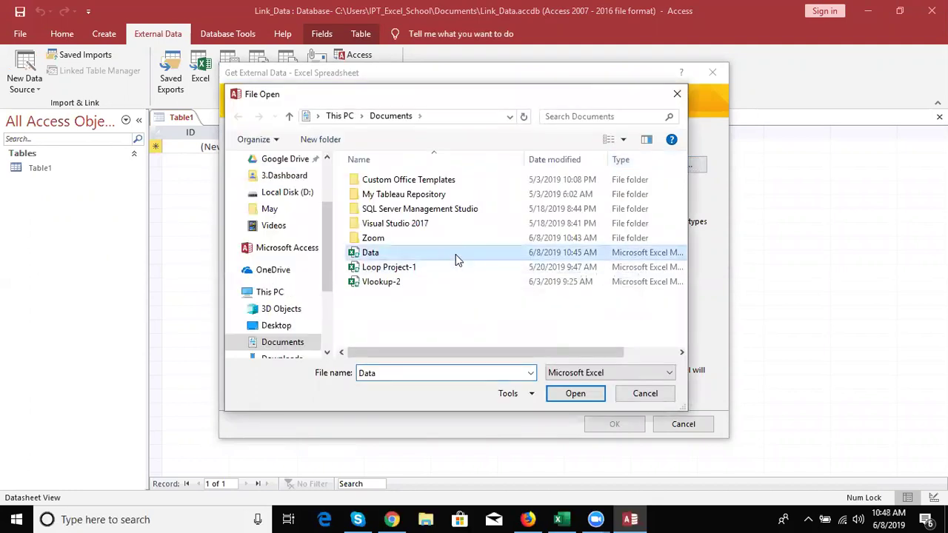
click(561, 396)
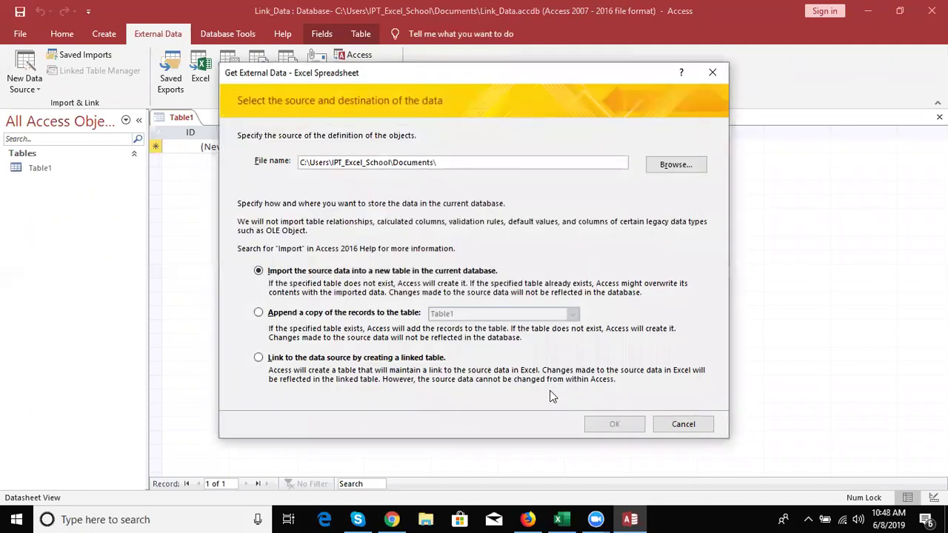
click(265, 359)
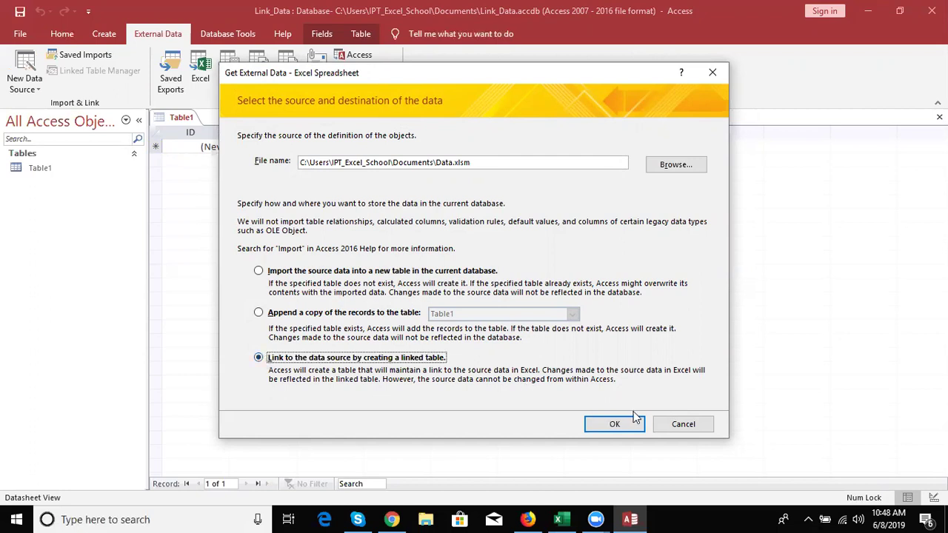
click(614, 425)
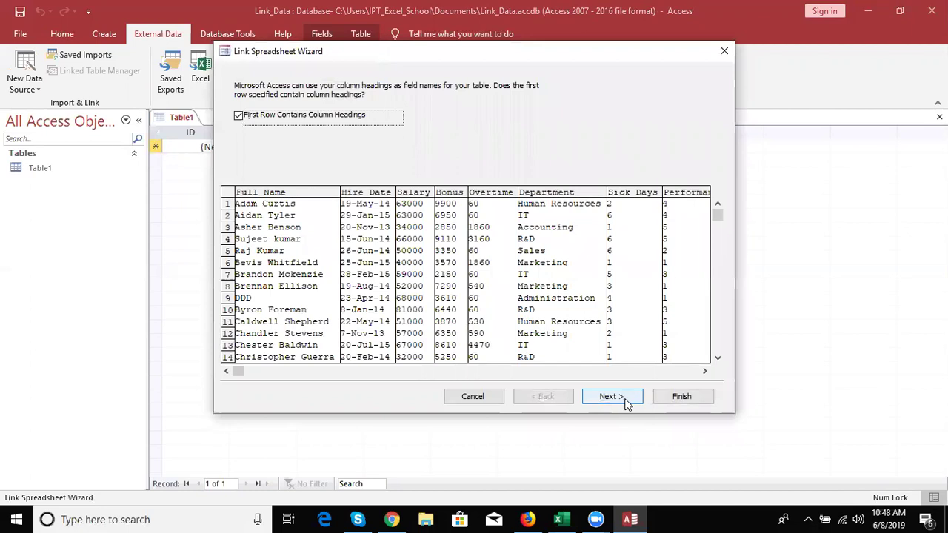
click(626, 404)
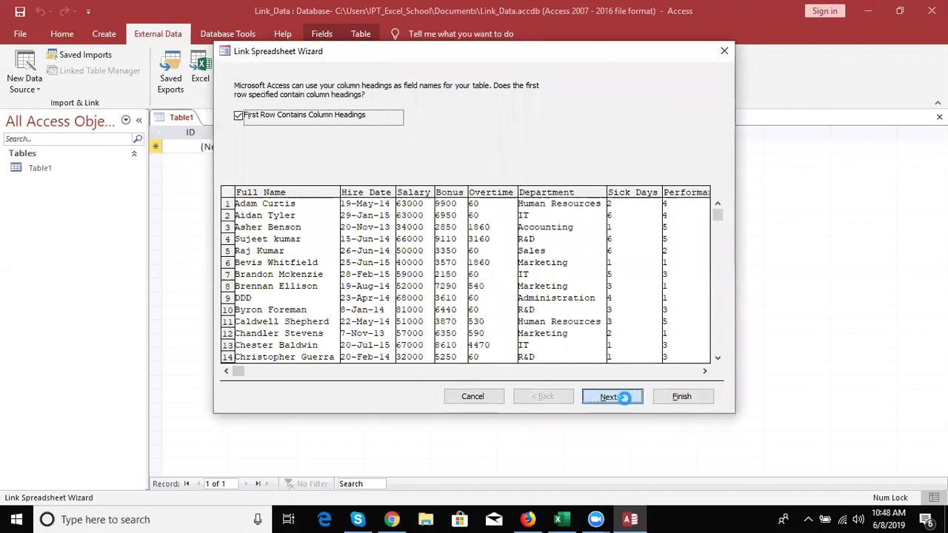
click(665, 399)
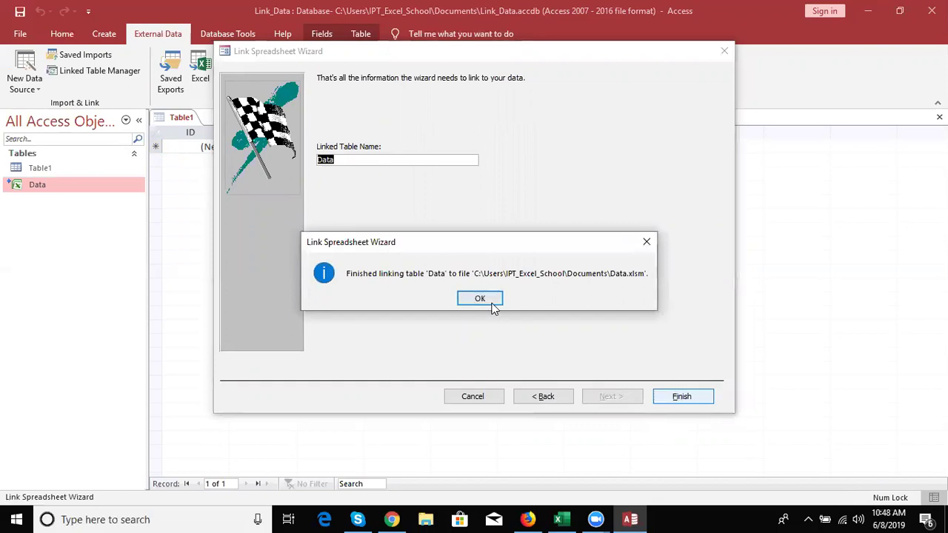
click(492, 301)
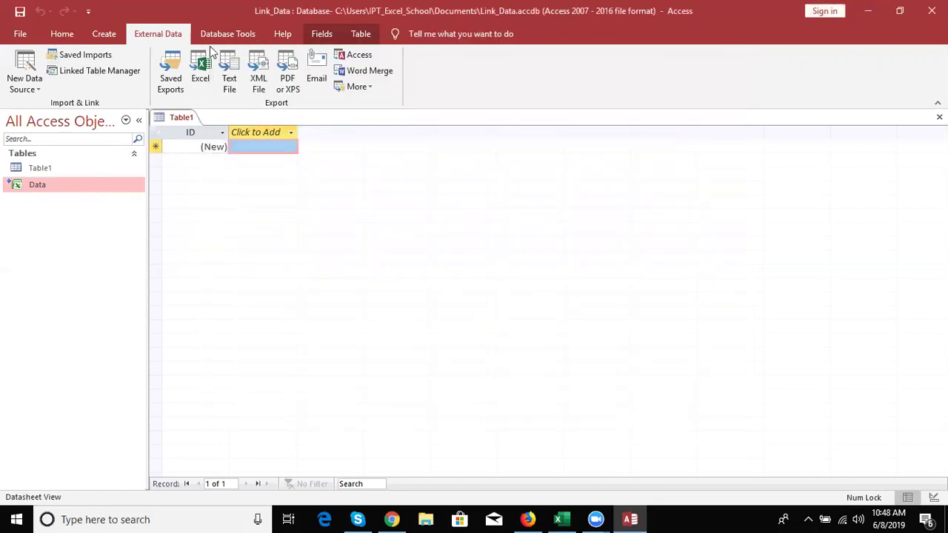
- Close the empty Table1 without saving it
click(110, 35)
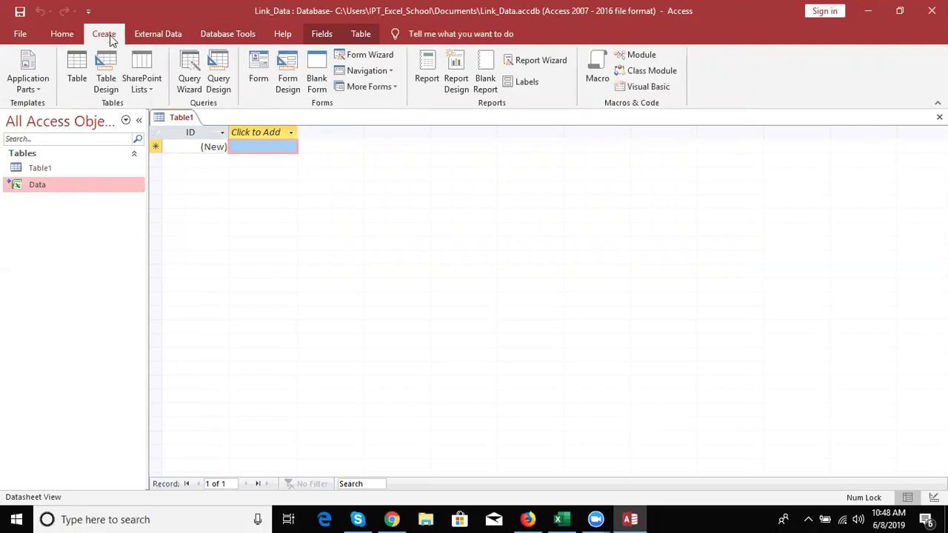
click(192, 78)
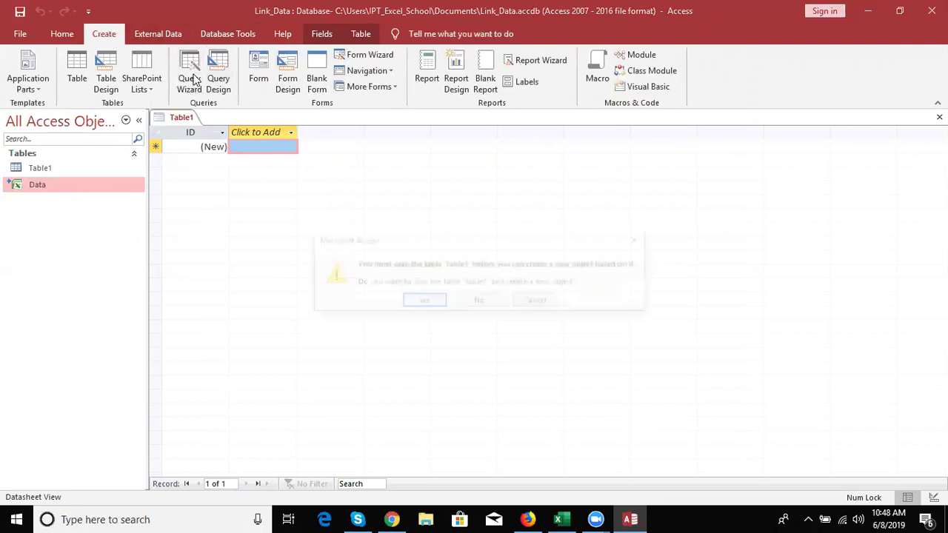
click(413, 306)
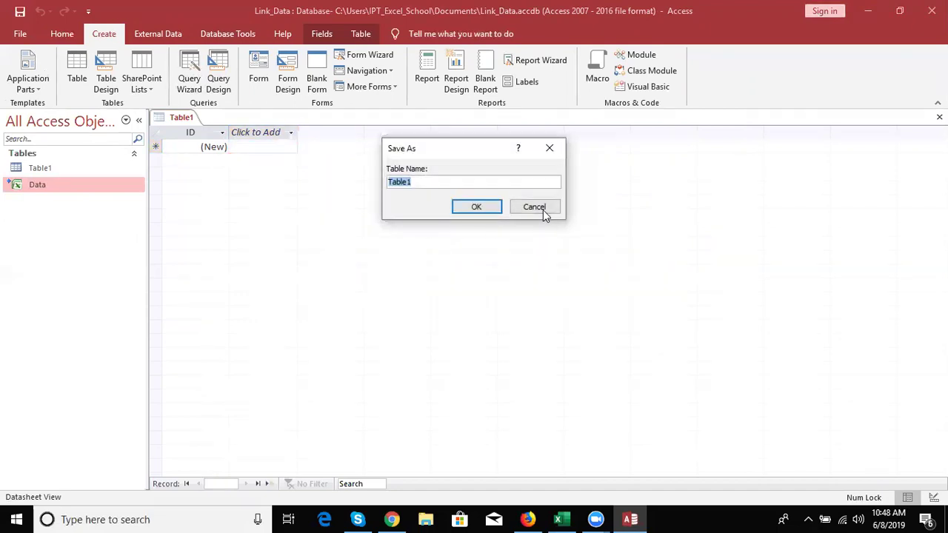
click(543, 210)
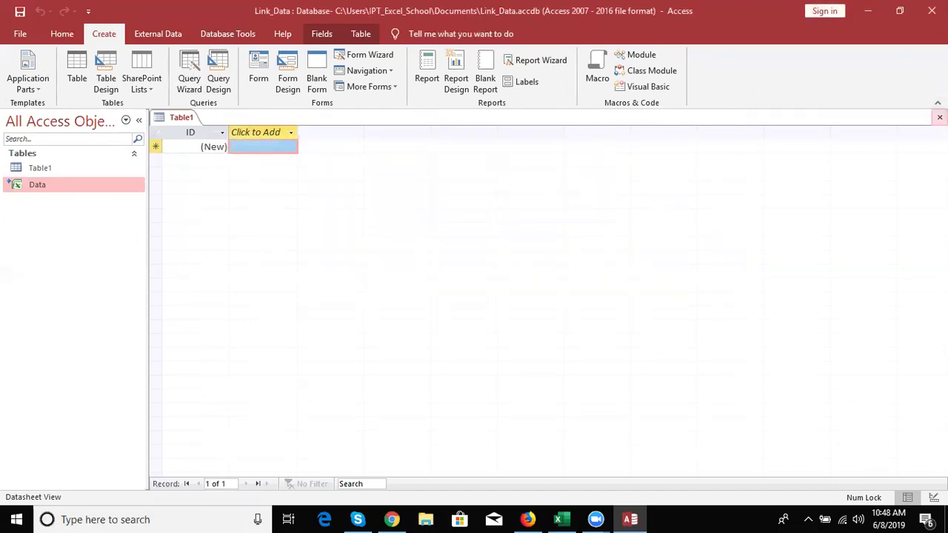
click(939, 117)
click(484, 300)
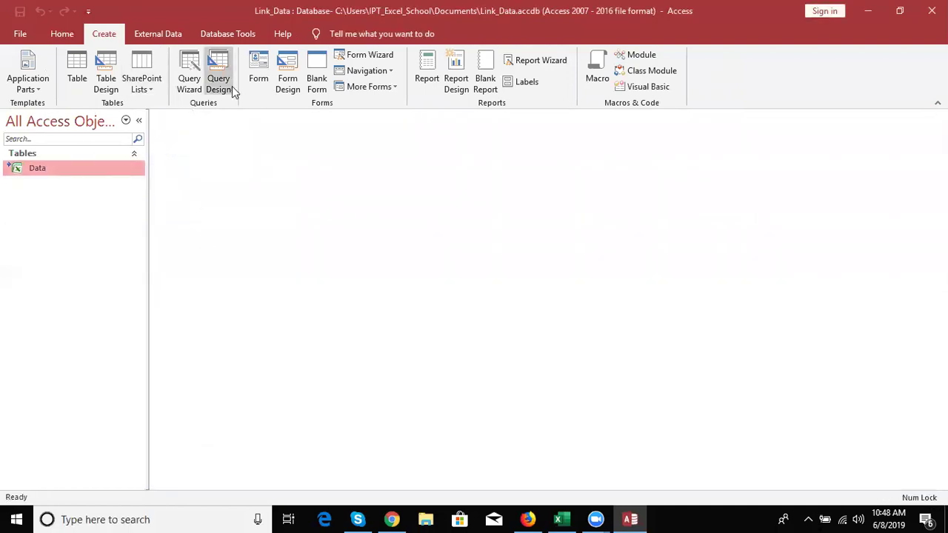
- Create Data Query on the Data table with Full Name, Salary and Month fields
click(197, 90)
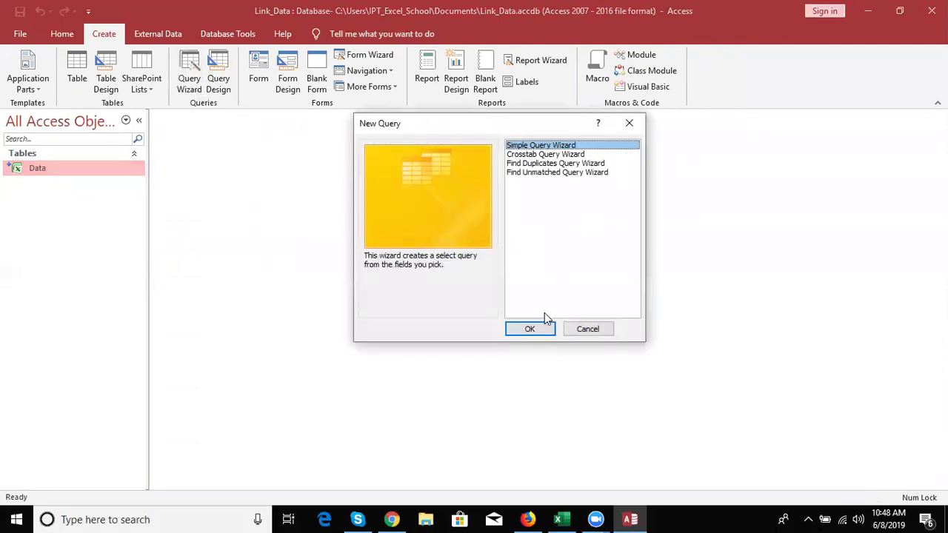
click(548, 331)
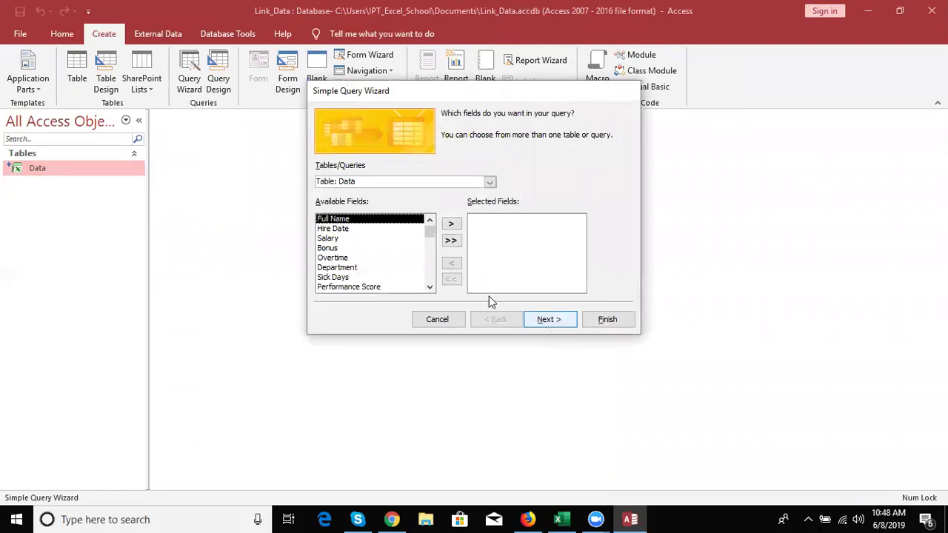
click(449, 225)
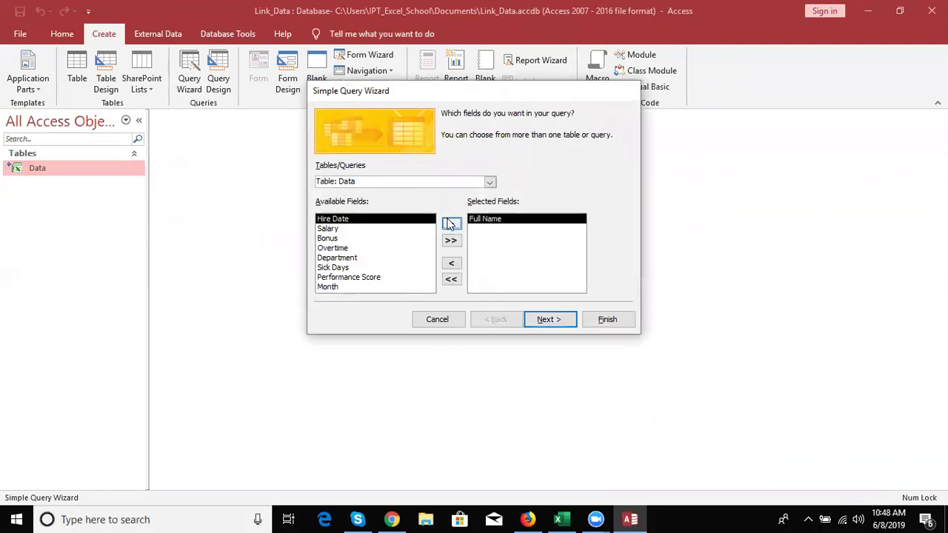
click(373, 239)
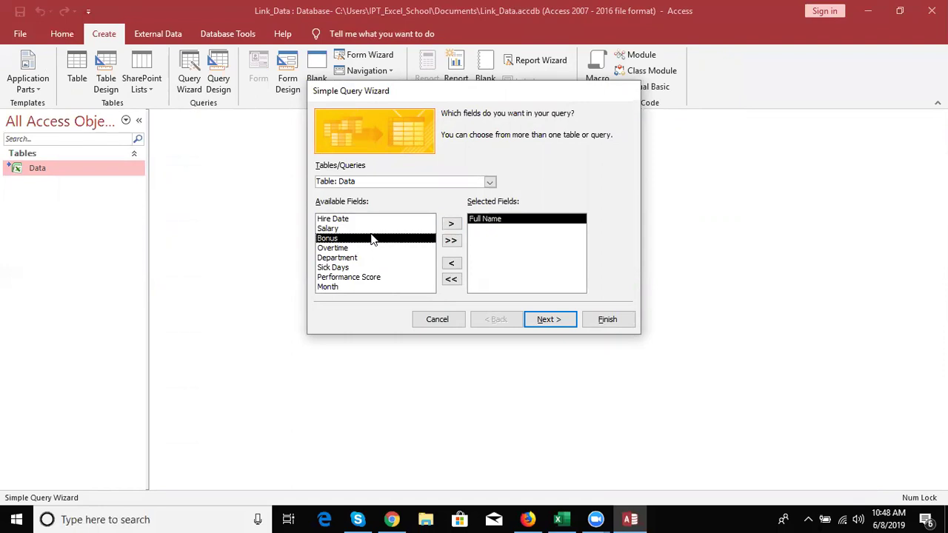
click(364, 230)
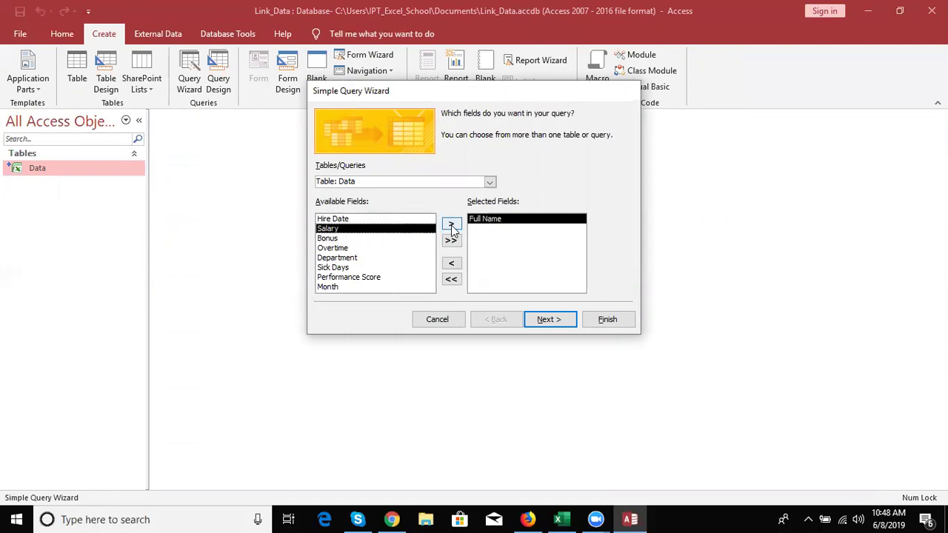
click(452, 223)
click(337, 278)
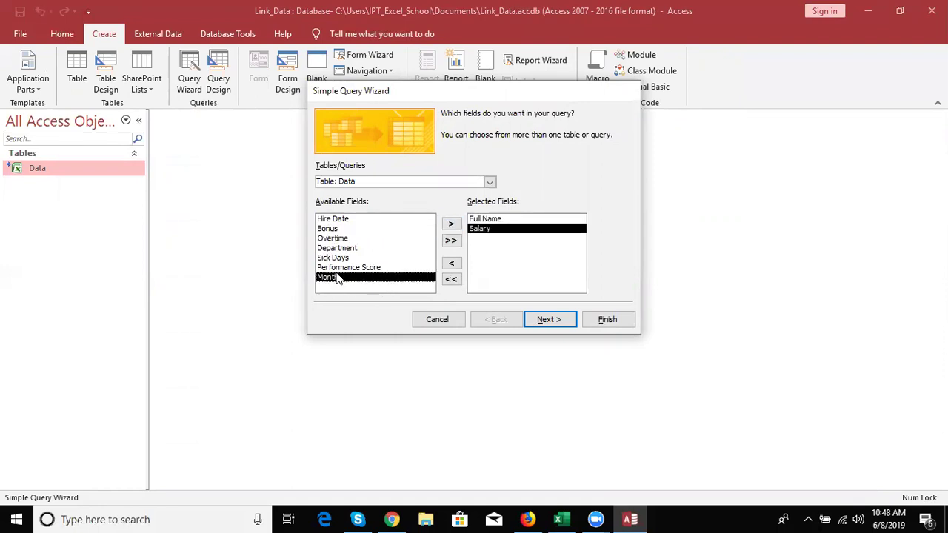
click(451, 224)
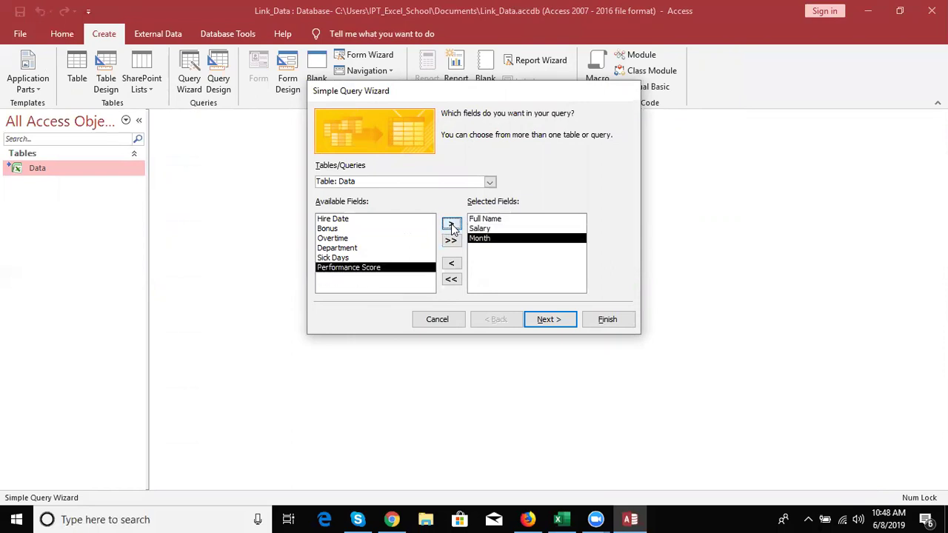
click(563, 320)
click(563, 320)
click(601, 320)
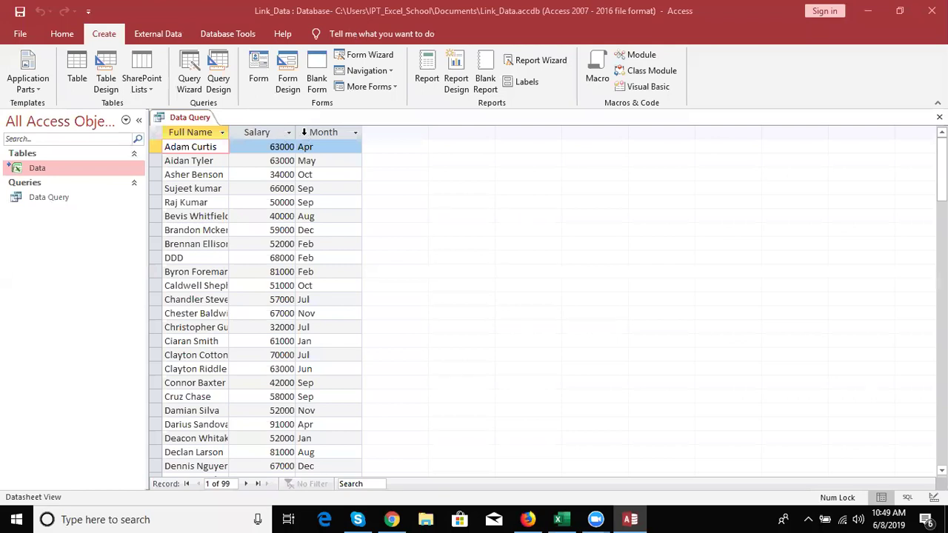
- Review the Month, Salary and Full Name columns, then close the Data Query results
click(305, 135)
click(271, 133)
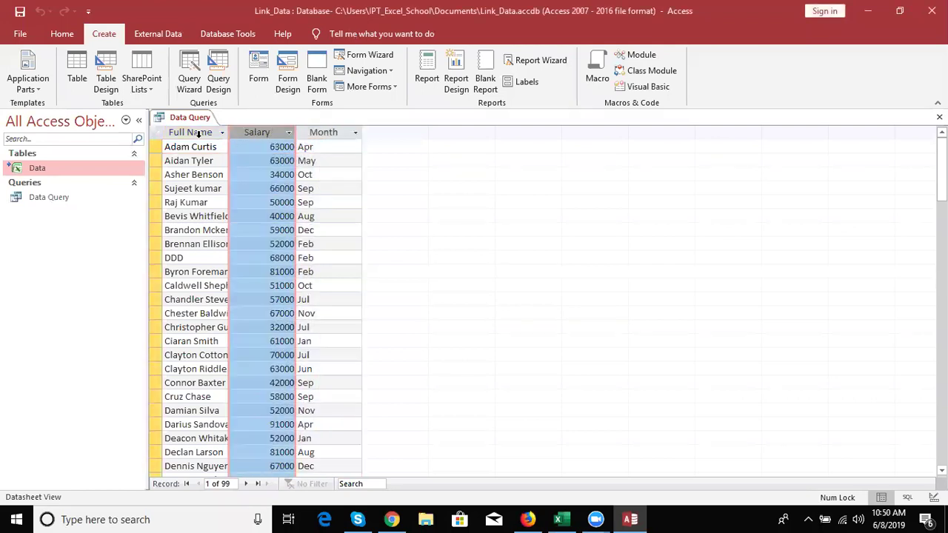
click(198, 133)
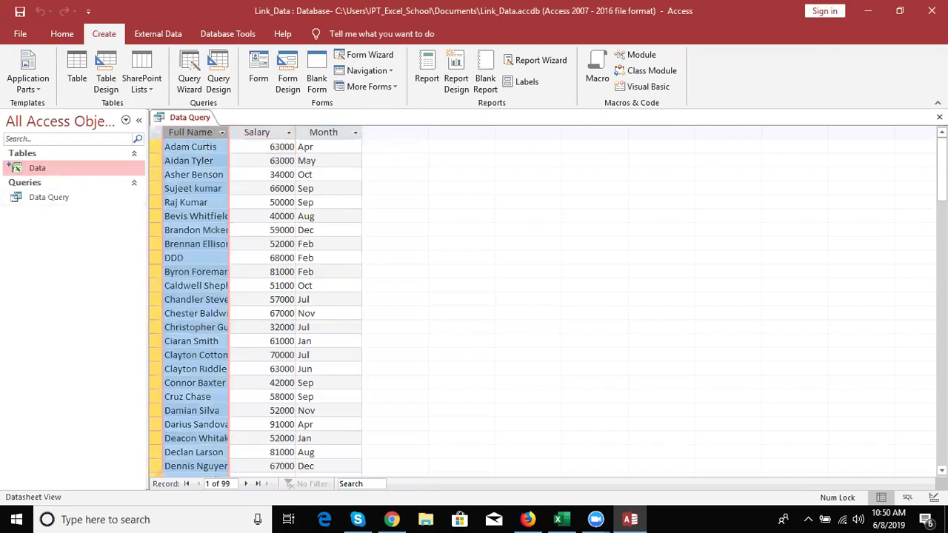
click(939, 117)
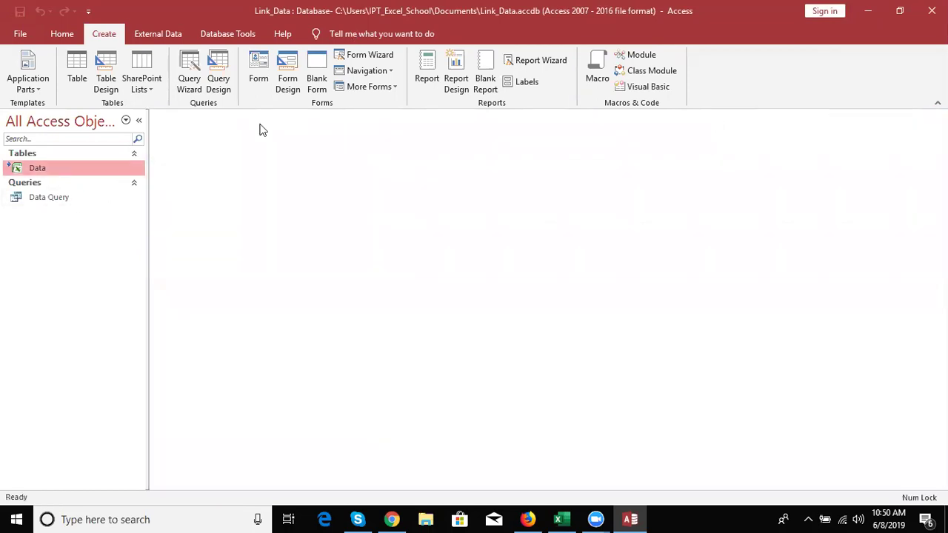
click(64, 198)
- Rename Data Query to Data1
right_click(64, 199)
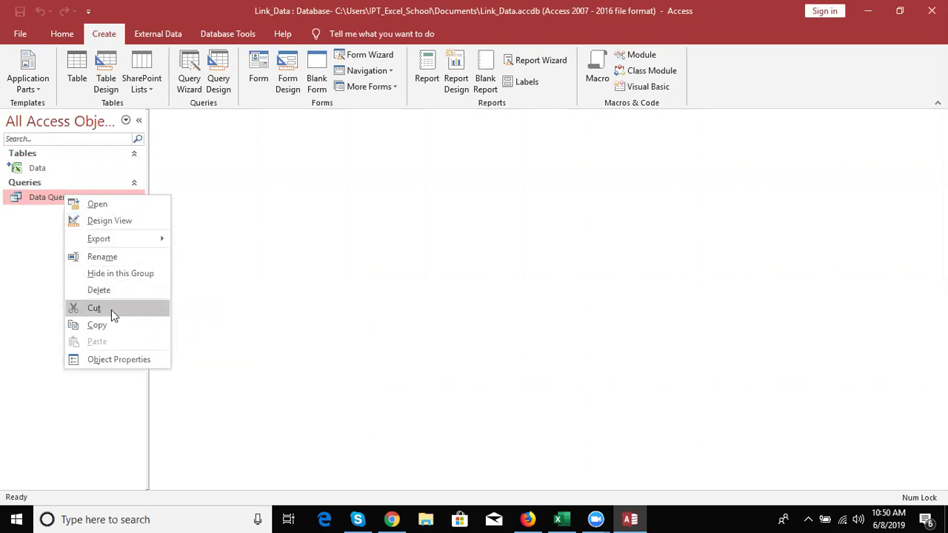
click(111, 257)
text(Data1)
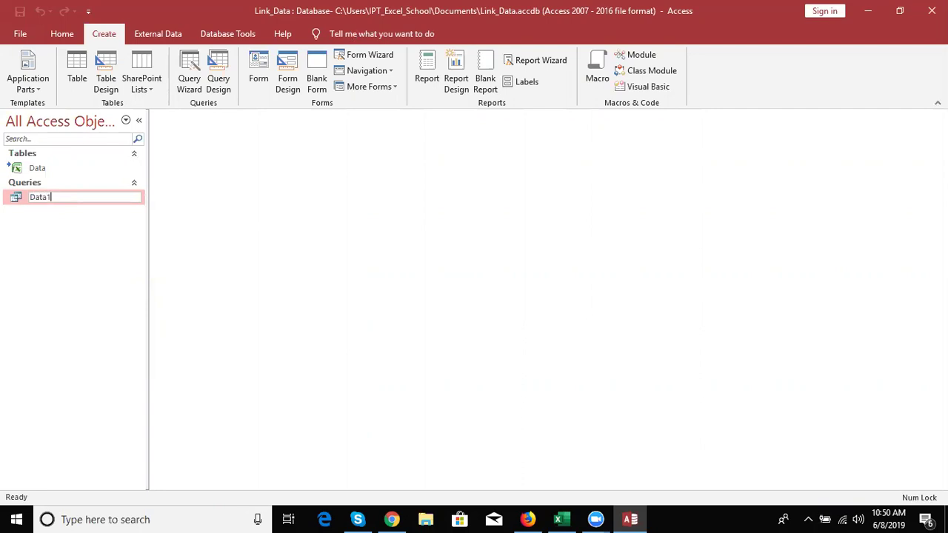
key(Return)
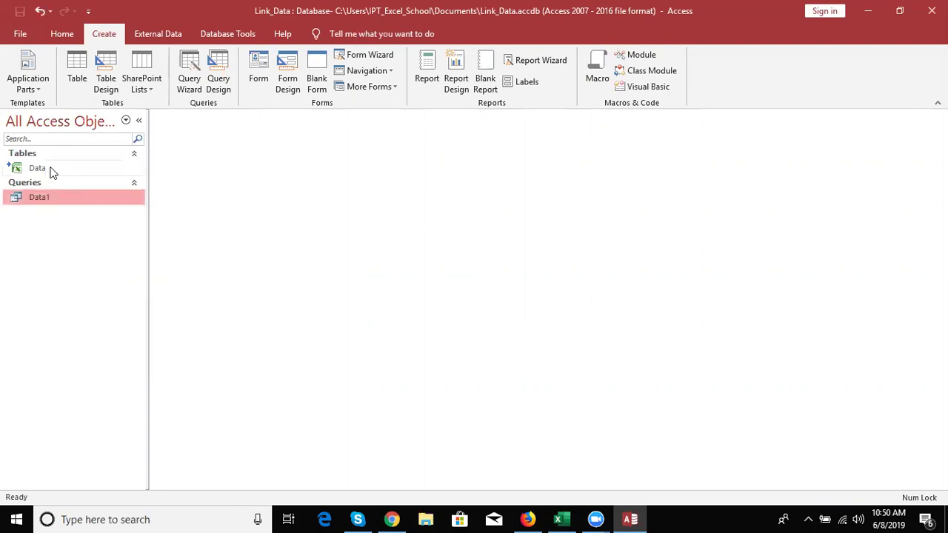
- Start a simple query on the Data table with Full Name, Salary, Bonus and Overtime
click(49, 169)
click(191, 82)
click(534, 331)
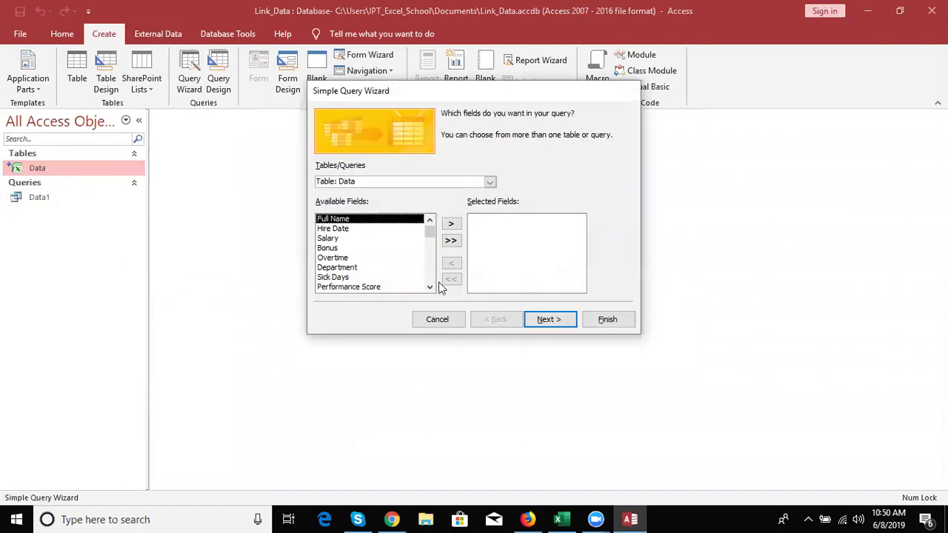
click(451, 223)
click(327, 229)
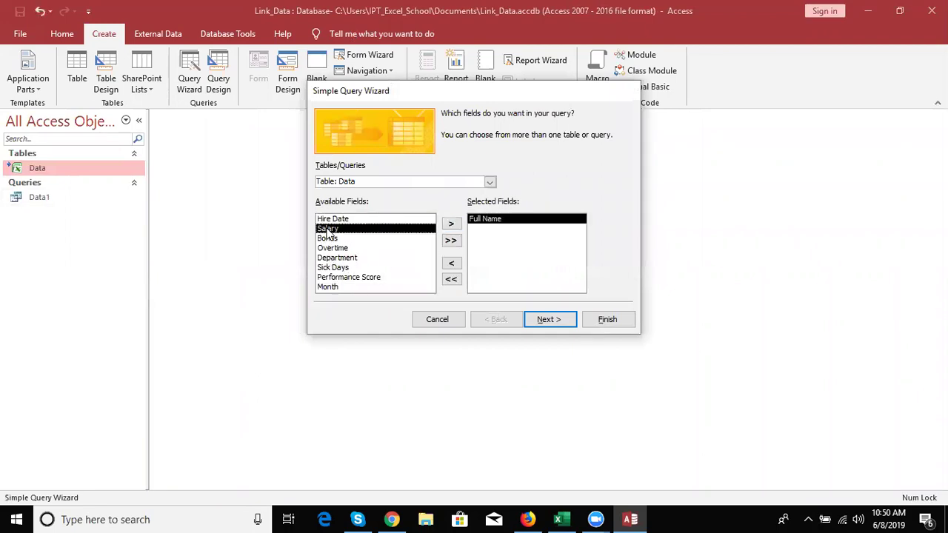
click(454, 225)
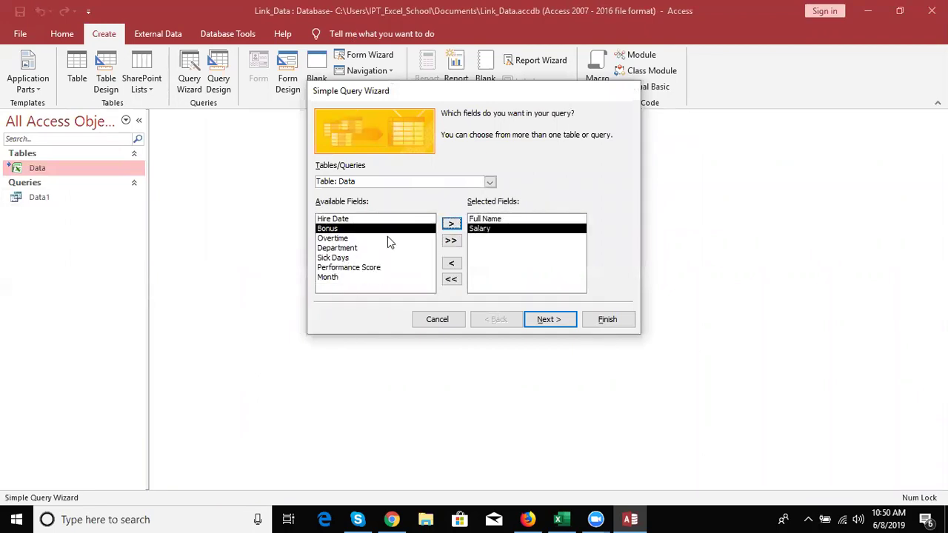
click(451, 224)
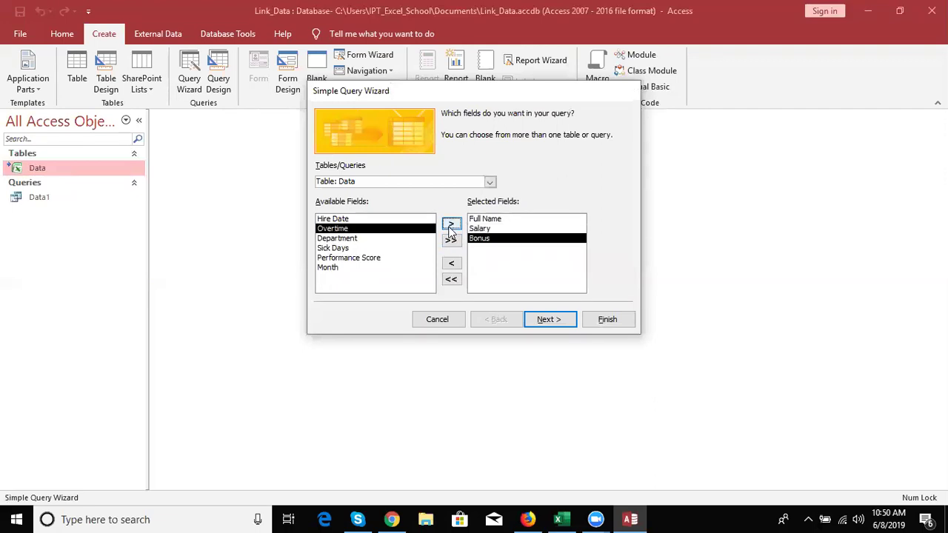
click(451, 225)
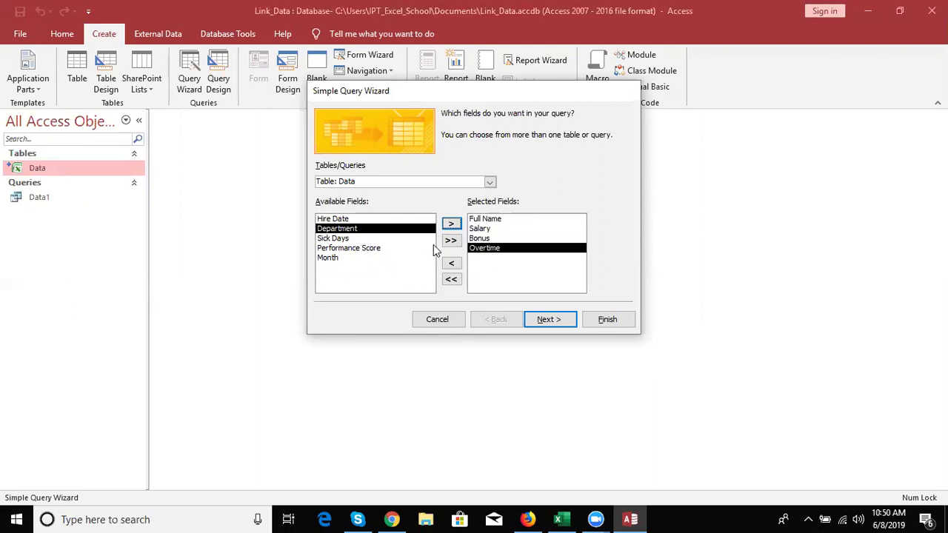
- Title the query Data2, finish it and close its results
click(540, 320)
click(545, 320)
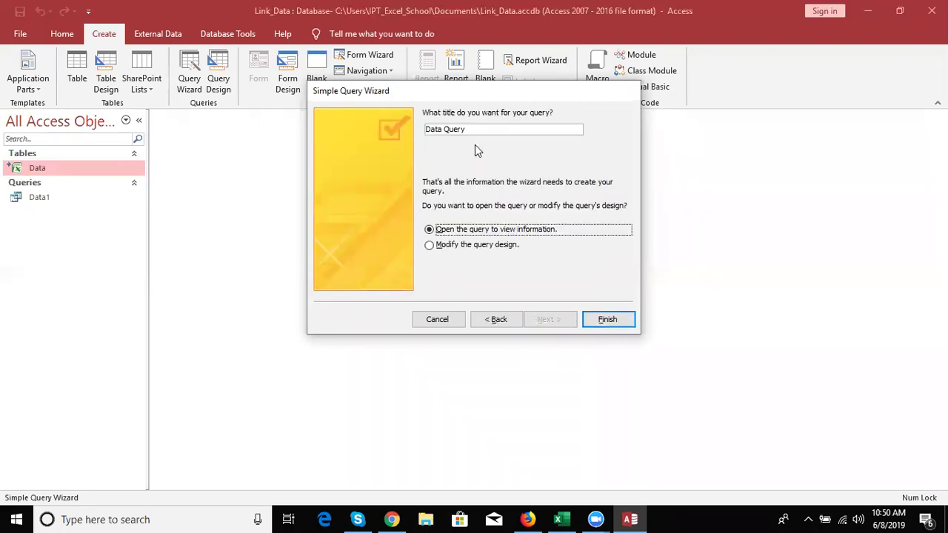
drag(479, 131, 306, 127)
text(Data2)
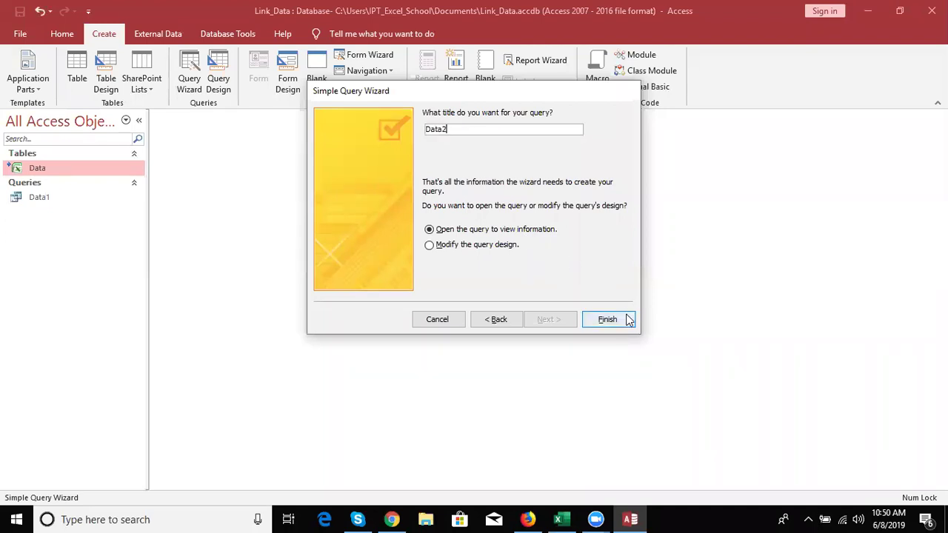
click(608, 319)
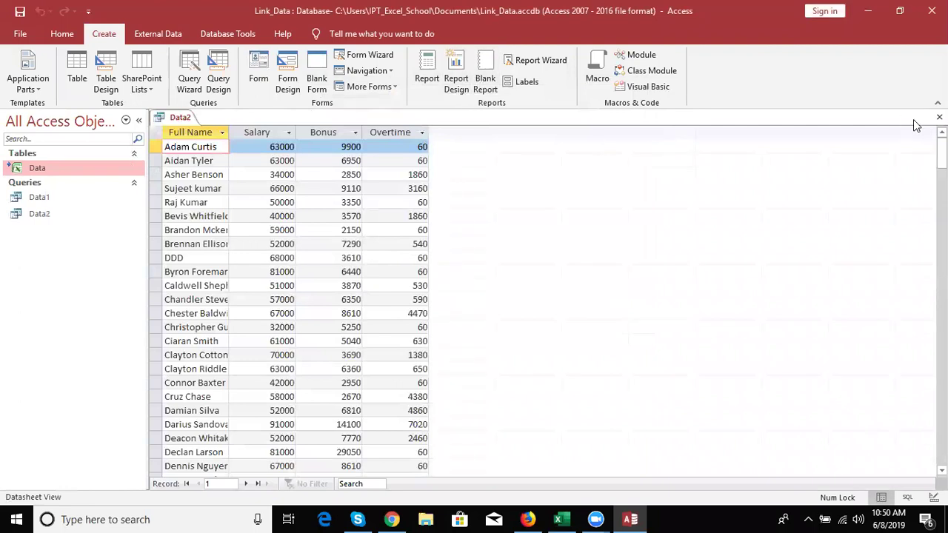
click(939, 117)
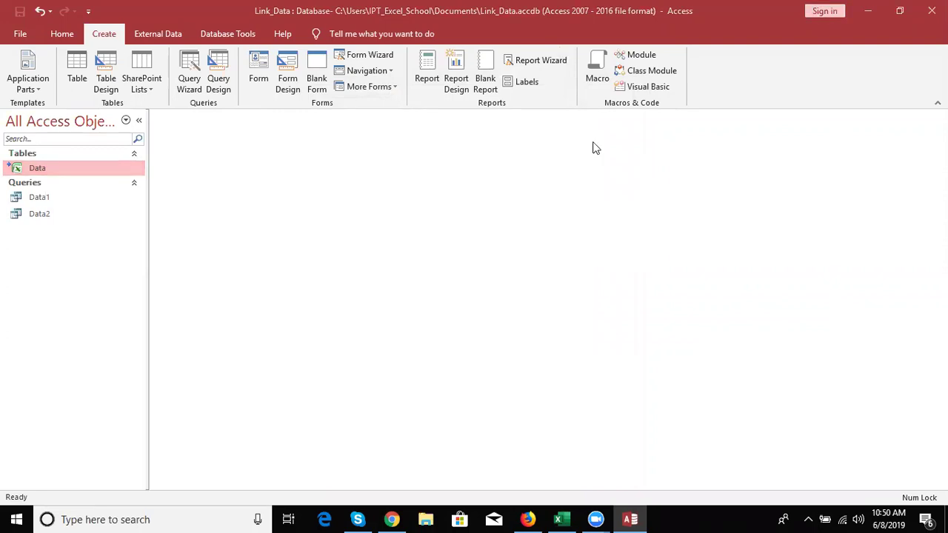
- Start a simple query with the Department, Salary, Performance Score and Sick Days fields
click(191, 83)
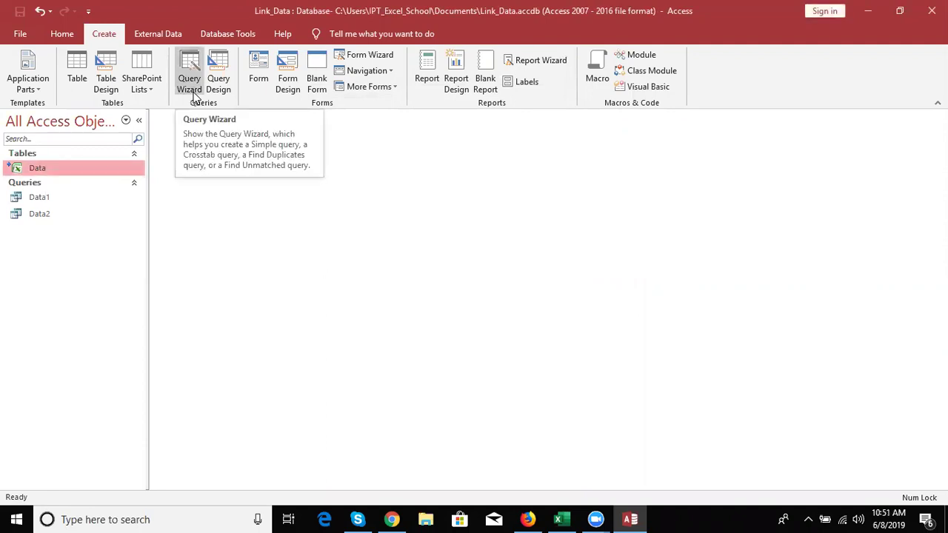
click(193, 92)
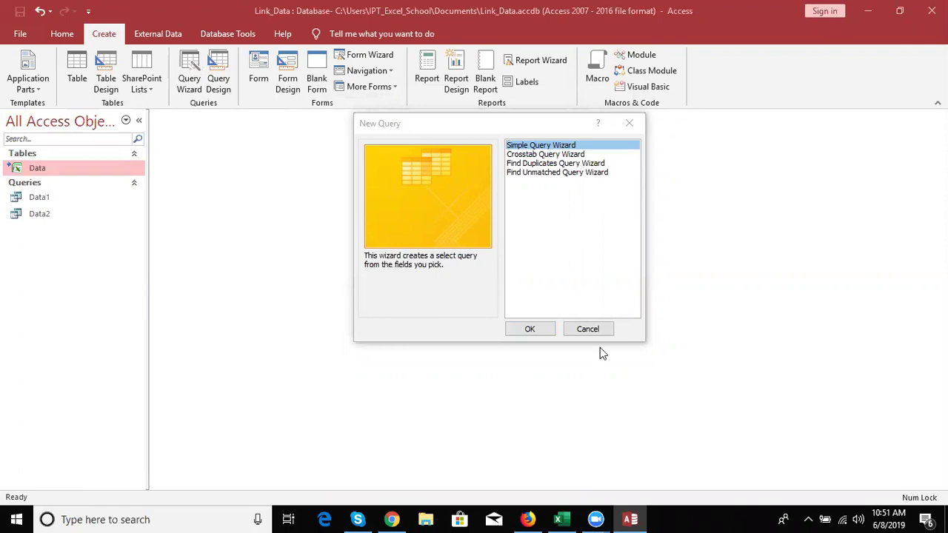
click(537, 329)
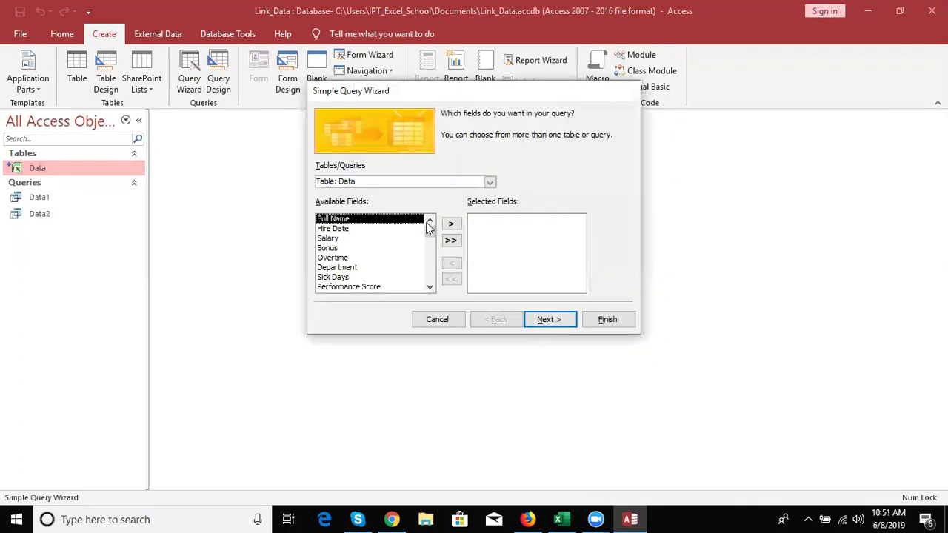
click(382, 266)
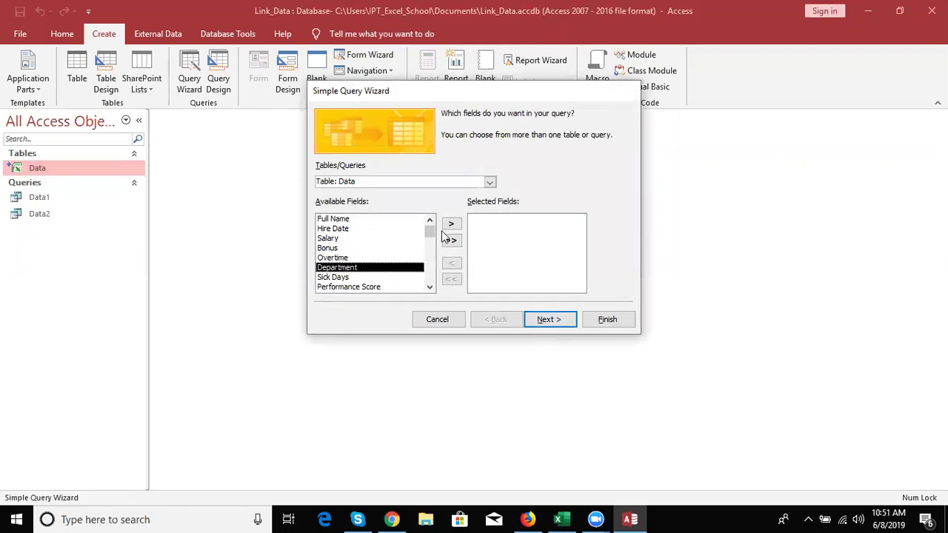
click(451, 224)
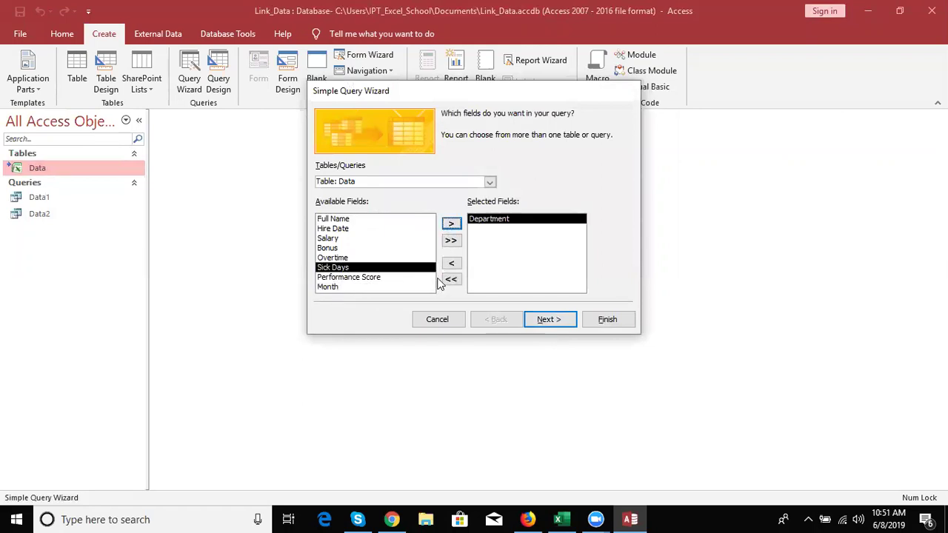
click(335, 238)
click(452, 224)
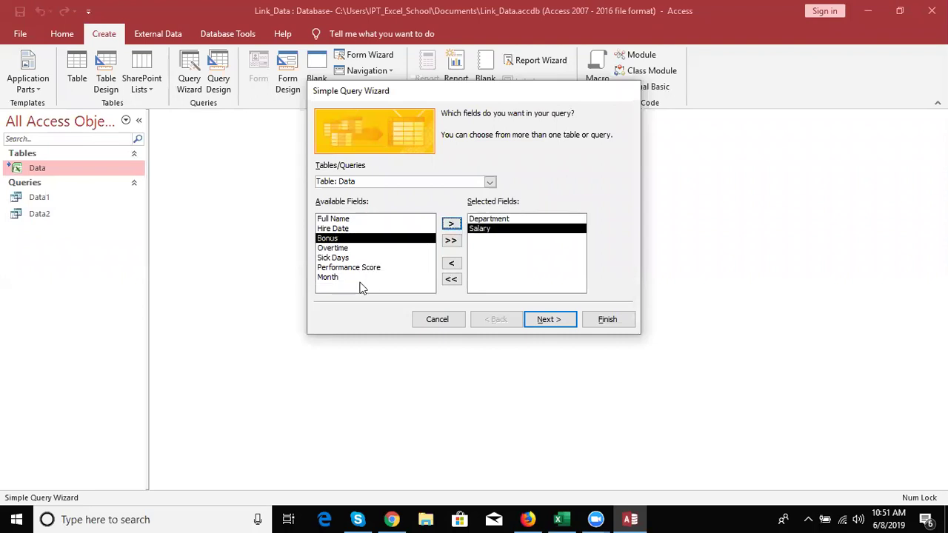
click(354, 268)
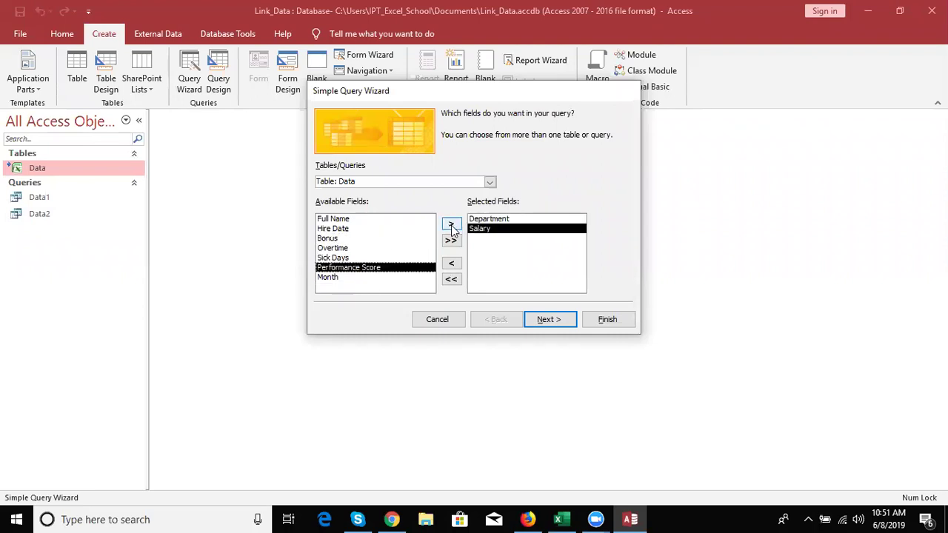
click(450, 224)
click(392, 258)
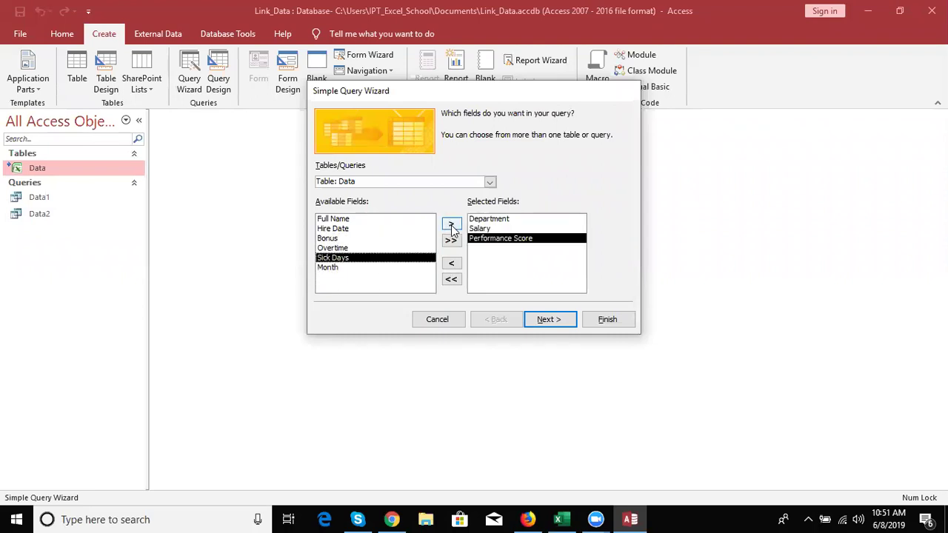
click(450, 223)
- Accept the summary options and finish the new query titled 'Data3'
click(554, 326)
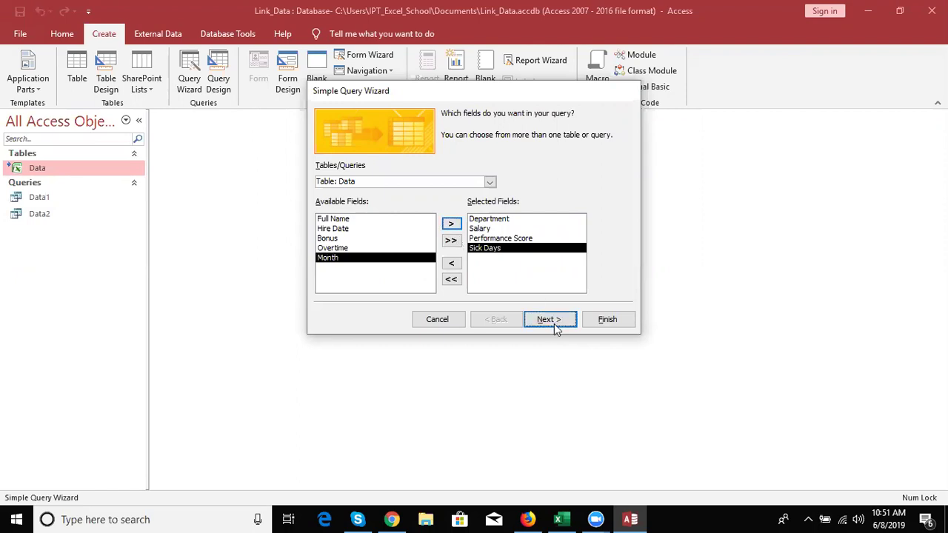
click(554, 325)
click(485, 131)
key(BackSpace)
key(BackSpace)
key(BackSpace)
key(BackSpace)
key(BackSpace)
key(BackSpace)
text(Data3)
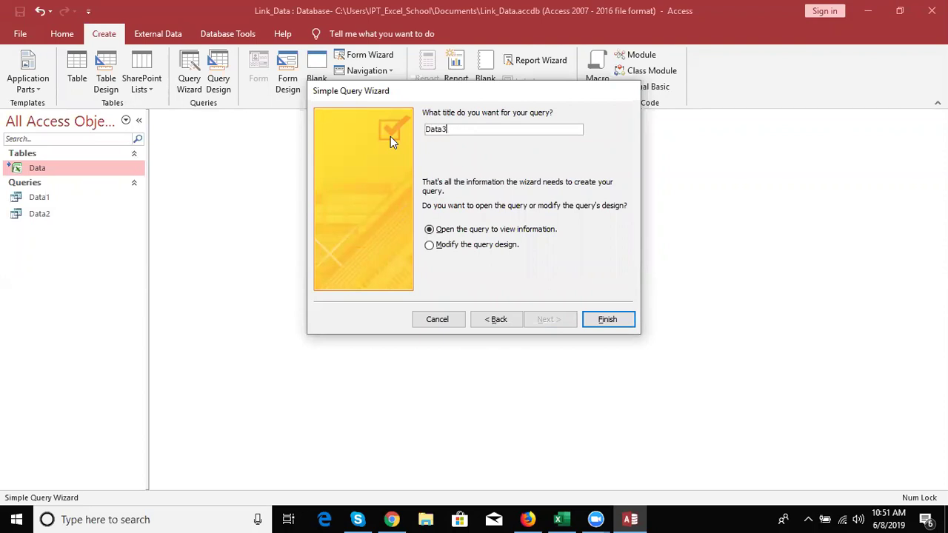
click(601, 320)
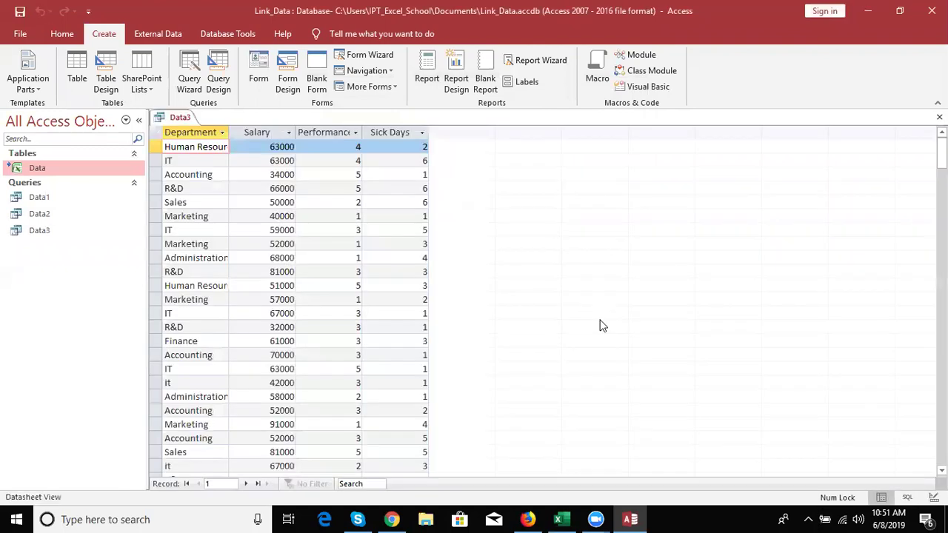
- Open the Data1, Data2 and Data3 query results to review them
double_click(96, 198)
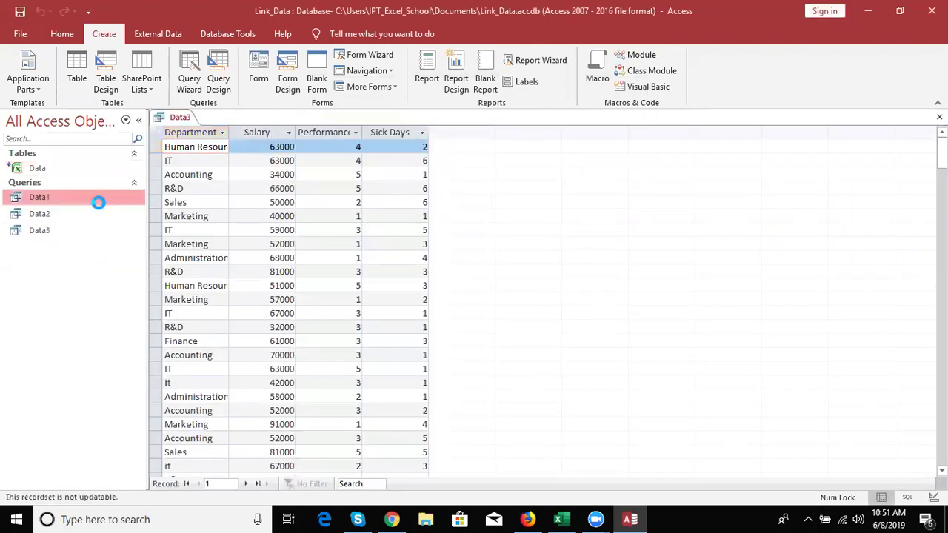
double_click(94, 215)
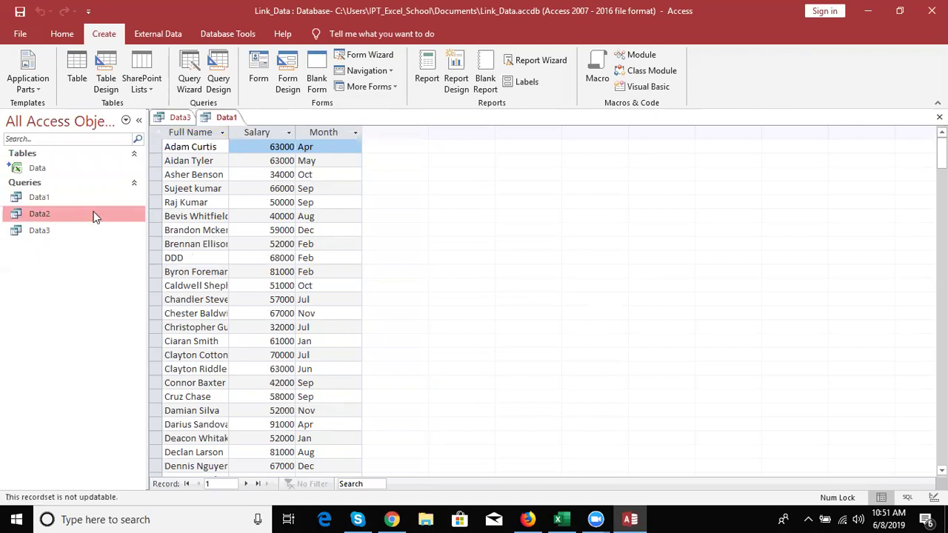
click(90, 230)
double_click(90, 230)
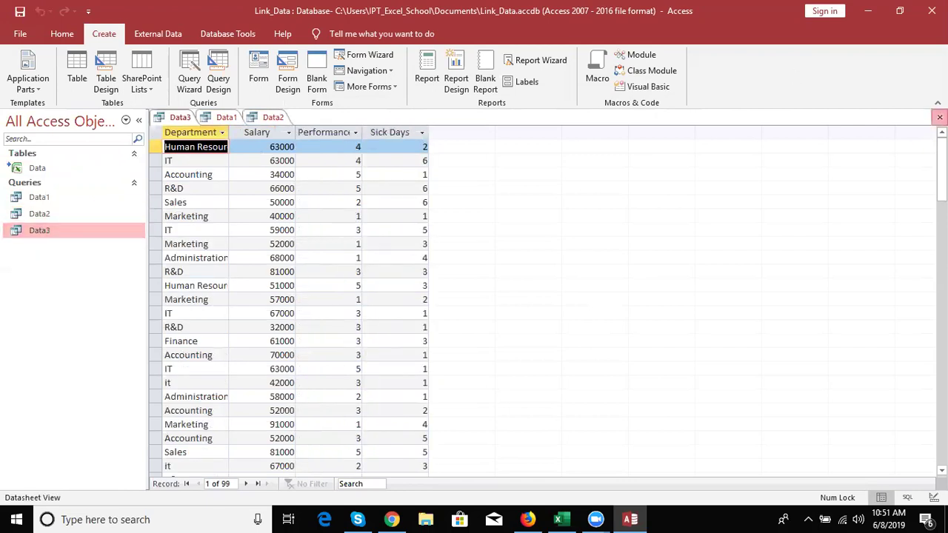
- Close all three query results, select Data1 and show the External Data options
click(939, 117)
click(939, 117)
click(939, 117)
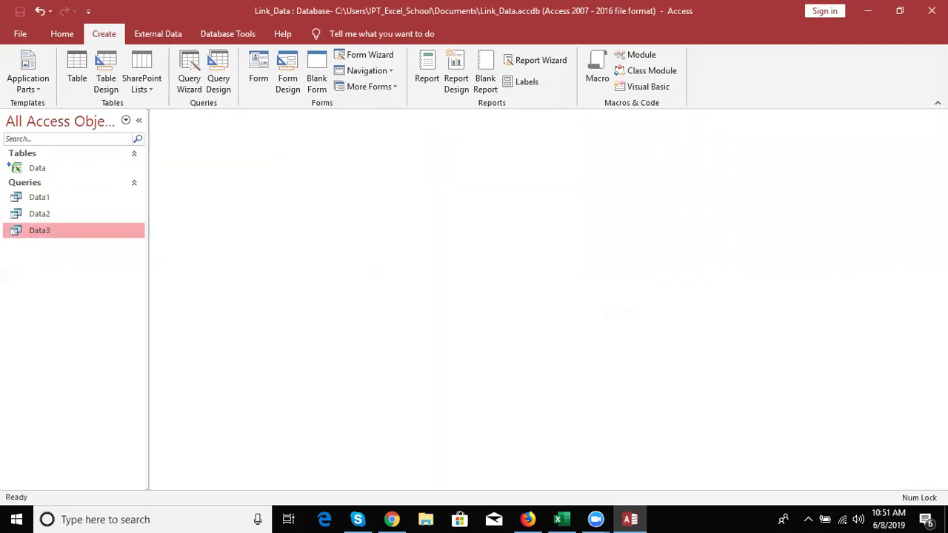
click(68, 197)
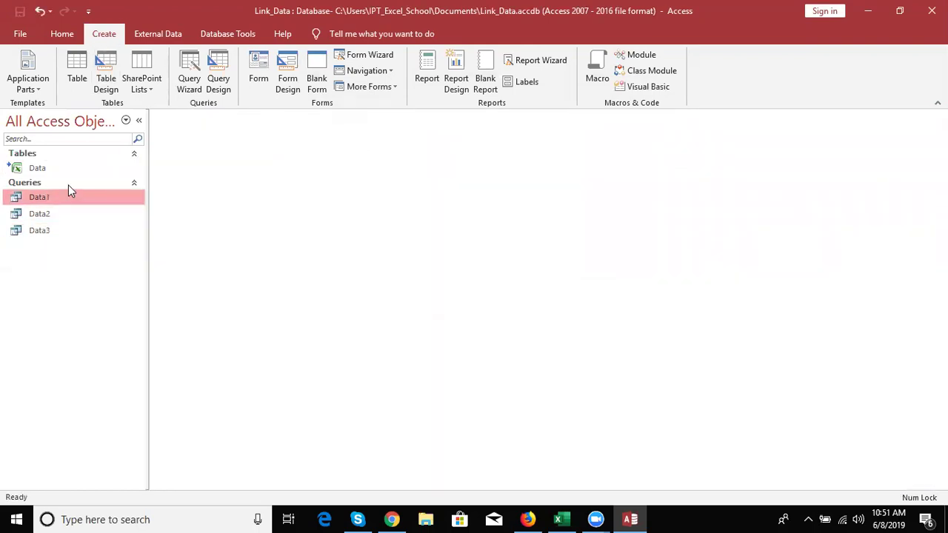
click(174, 33)
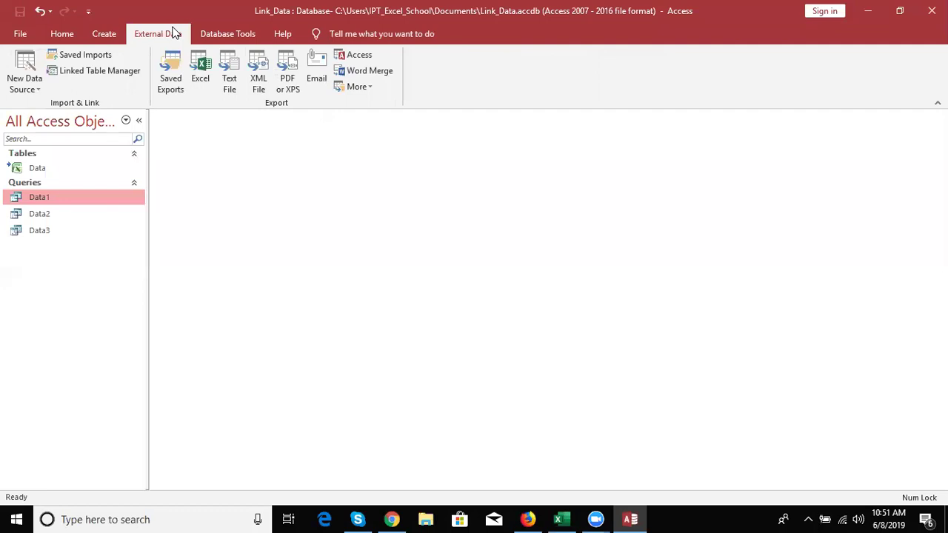
- Export Data1 to Excel with formatting and layout, opening the file when finished
click(209, 74)
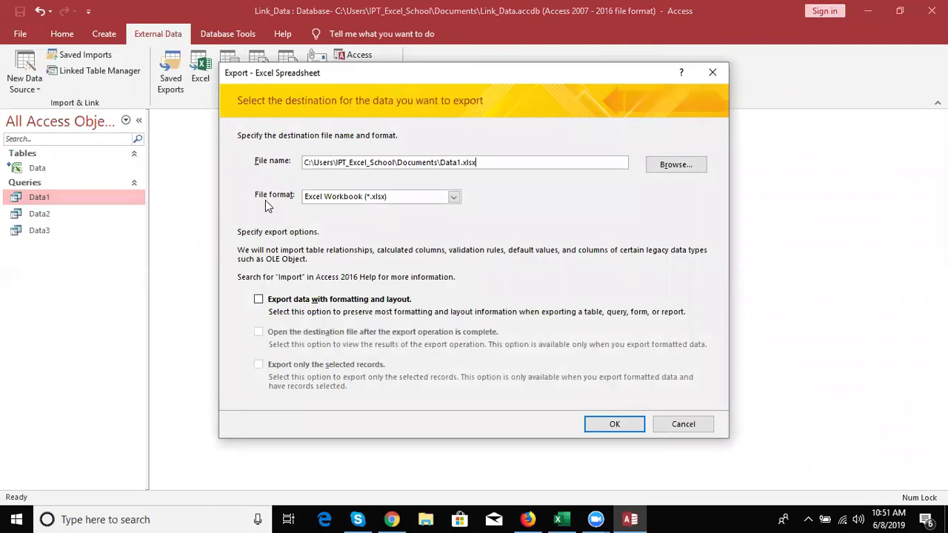
click(258, 300)
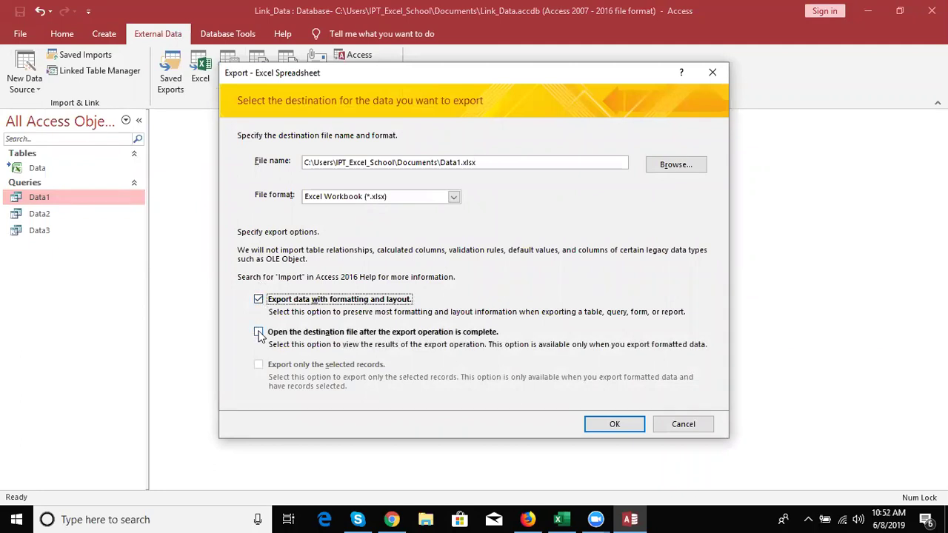
click(259, 332)
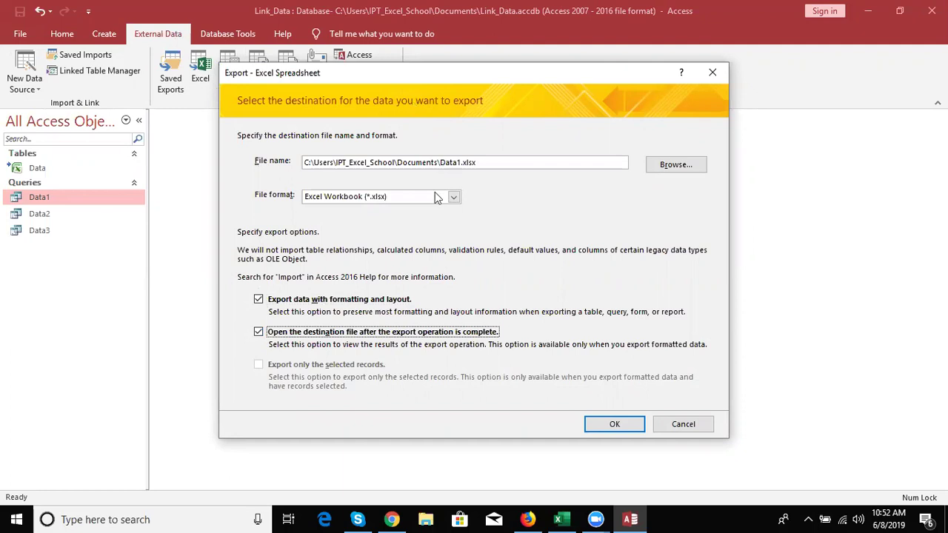
click(630, 424)
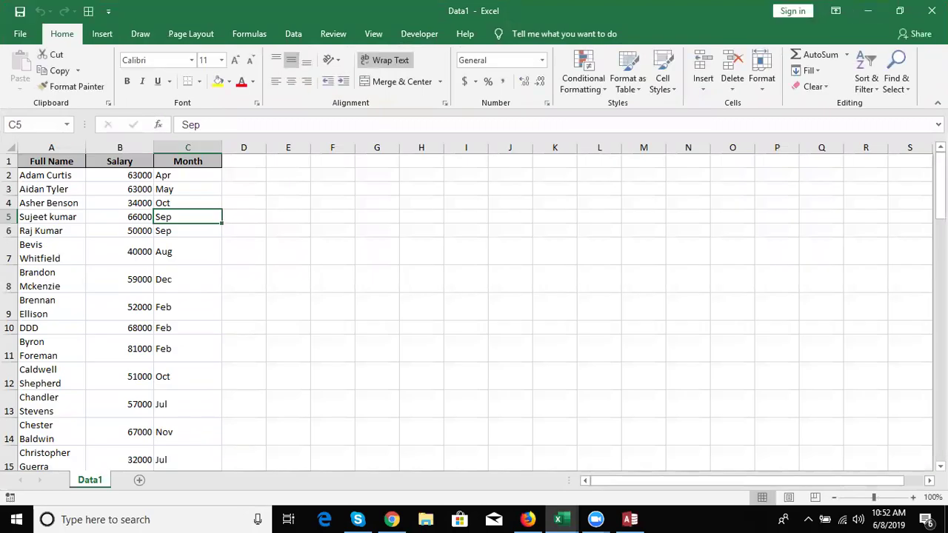
- Close the Excel workbooks, save the export steps as Export-Data1, and select Data2
click(932, 11)
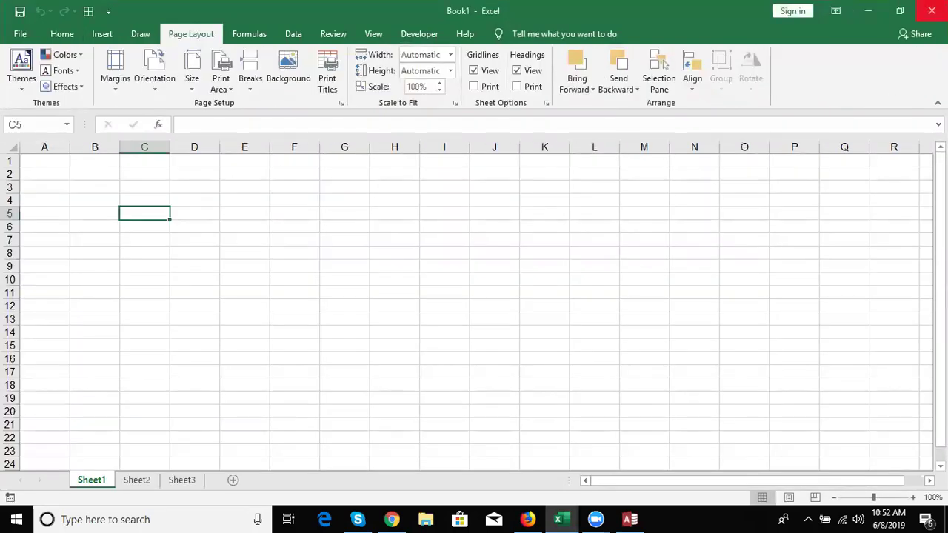
click(932, 10)
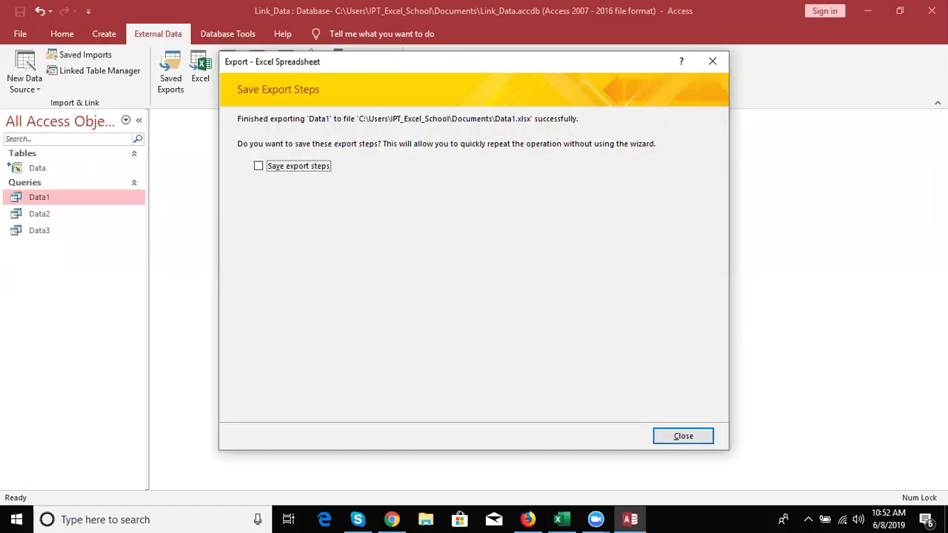
click(259, 166)
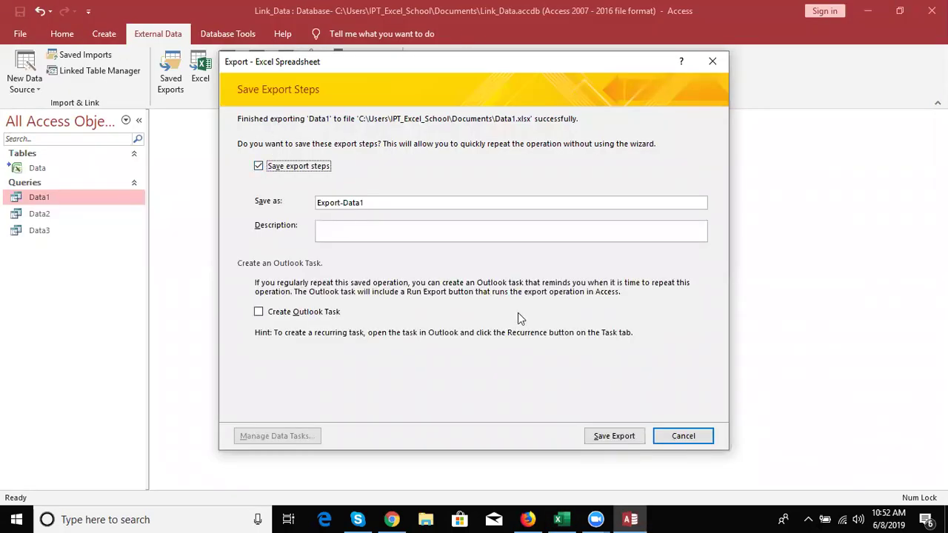
click(614, 437)
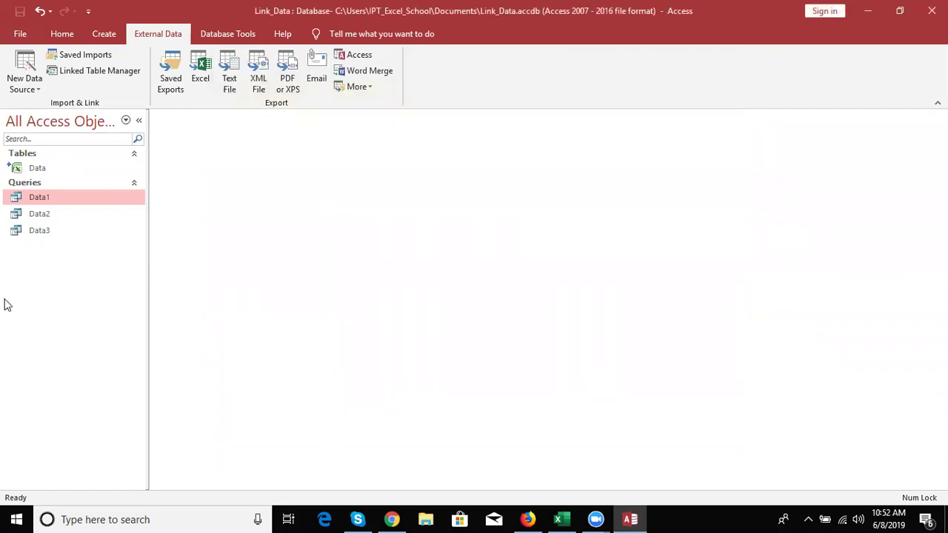
click(48, 214)
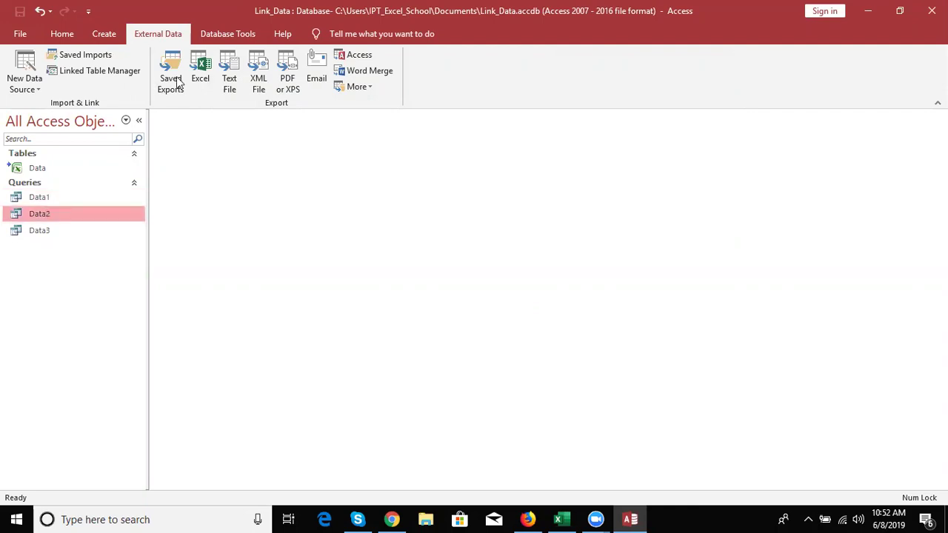
- Export Data2 to Excel with formatting and layout, opening the file when finished
click(199, 65)
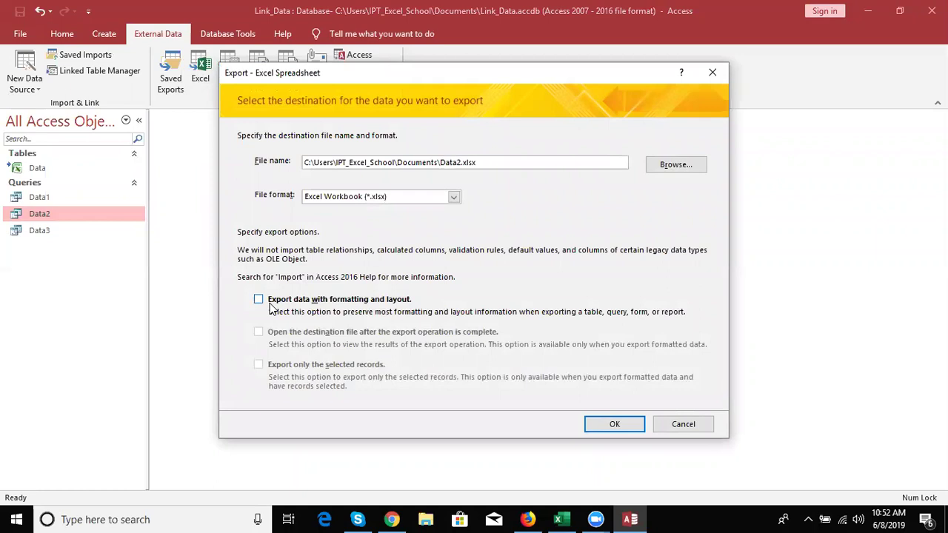
click(264, 304)
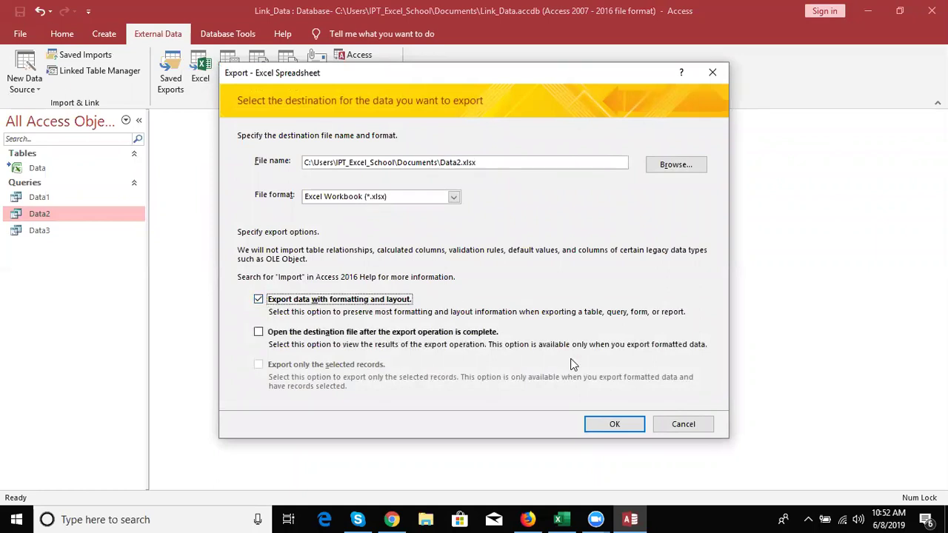
click(258, 332)
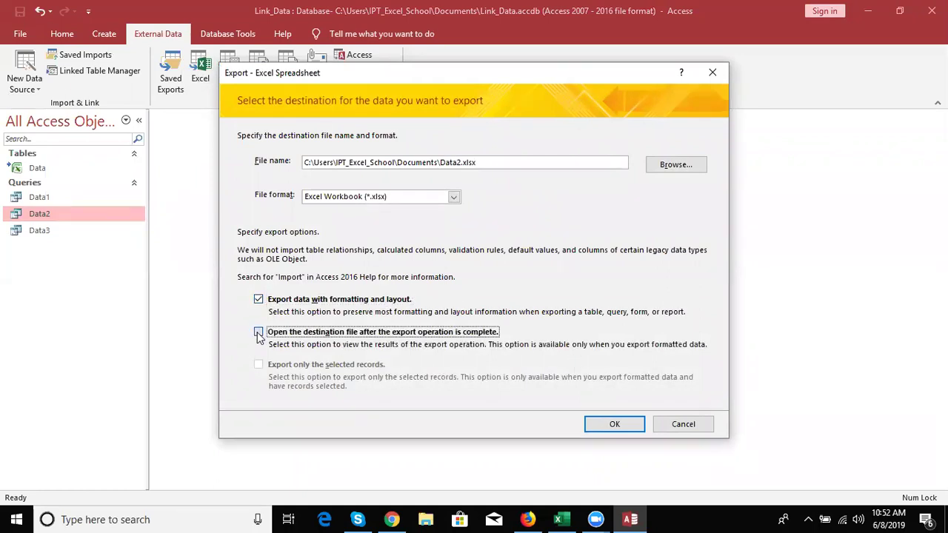
click(590, 425)
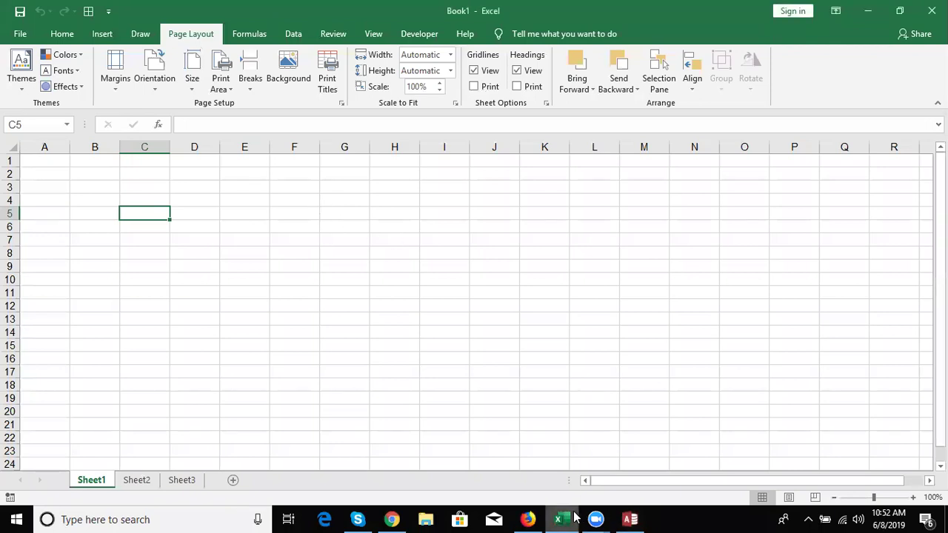
- Back in Access, save the steps as Export-Data2, then start Data3's Excel export
click(631, 519)
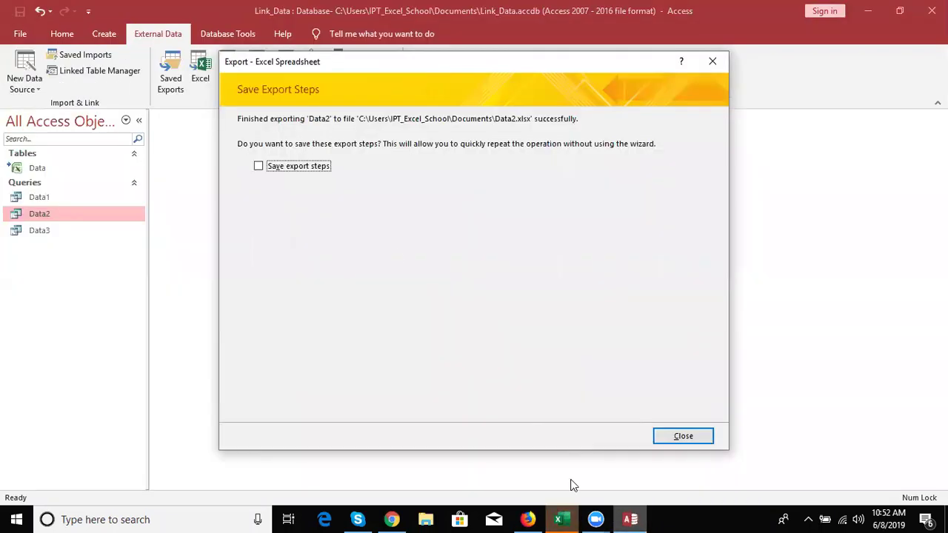
click(258, 166)
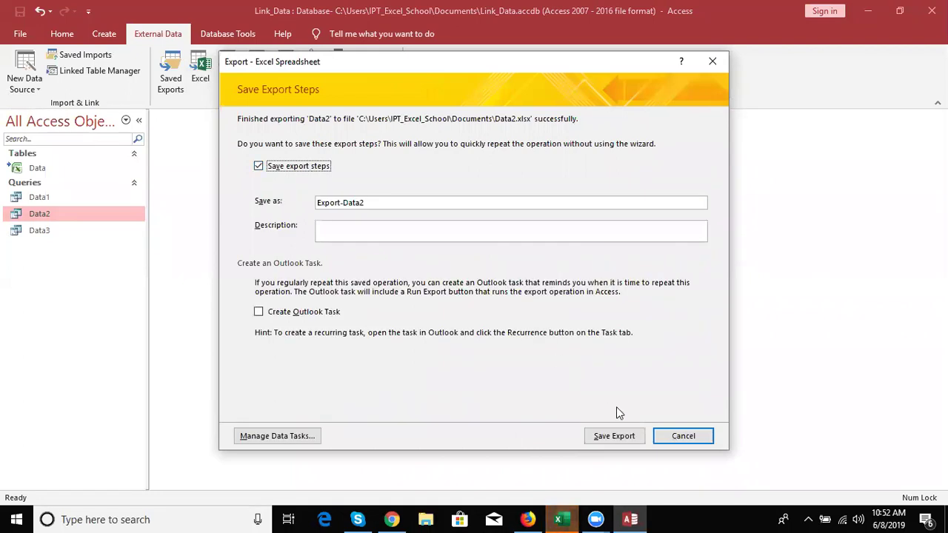
click(614, 436)
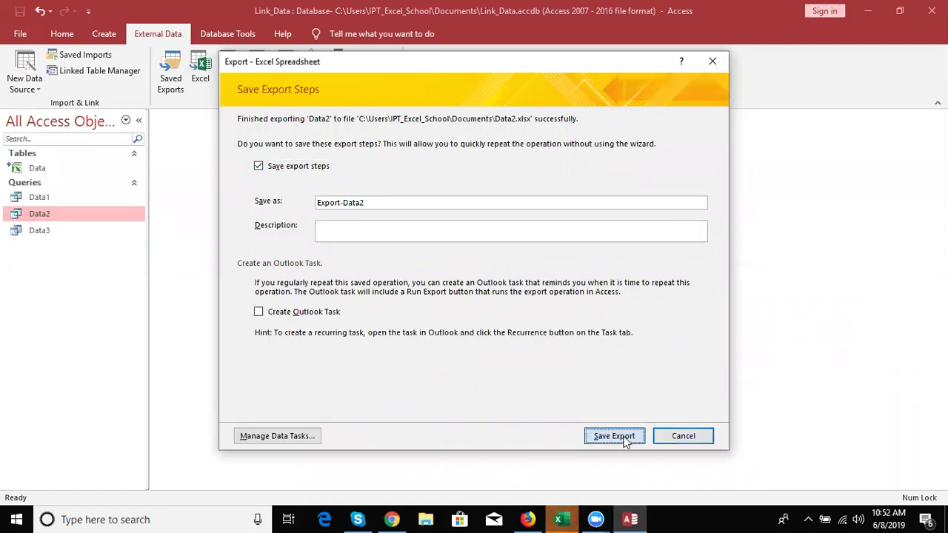
click(66, 230)
click(198, 83)
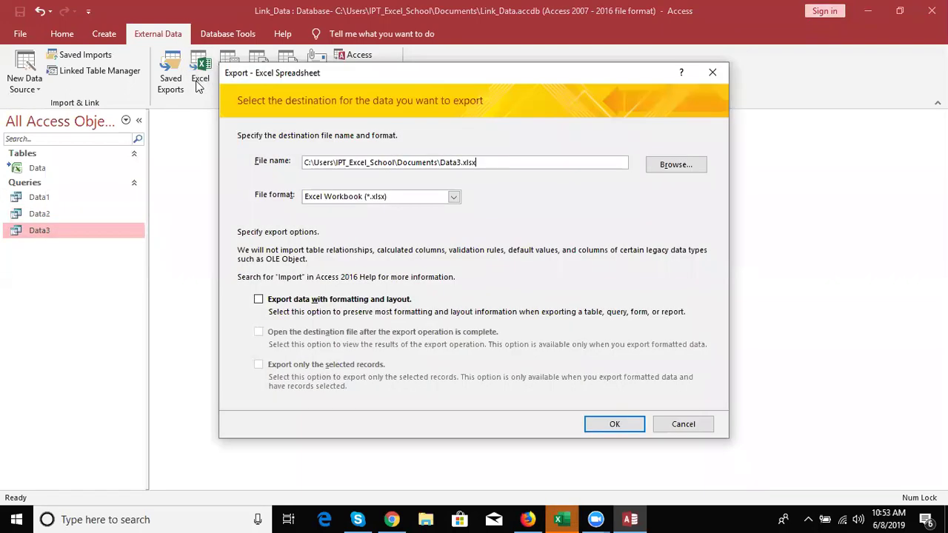
- Export Data3 to Data3.xlsx with formatting and layout, opening the file when finished
click(326, 299)
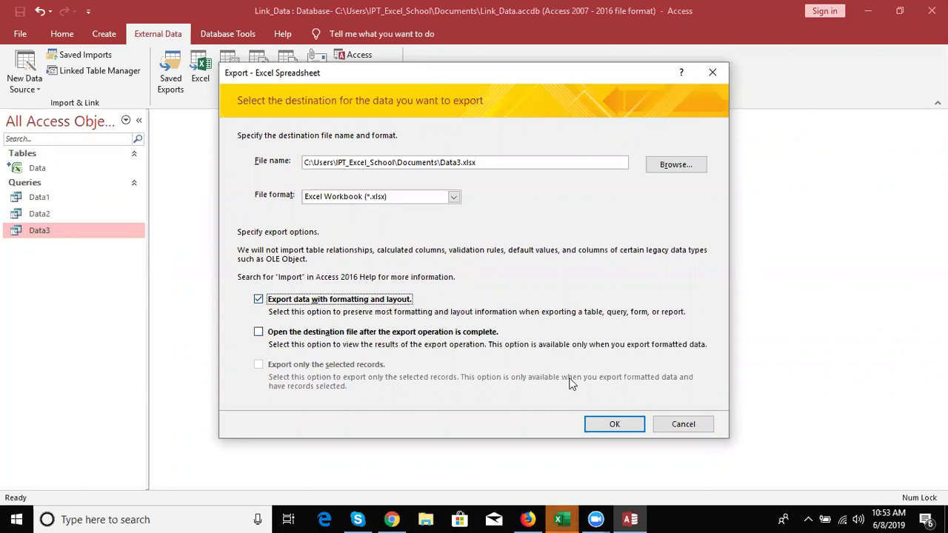
click(452, 332)
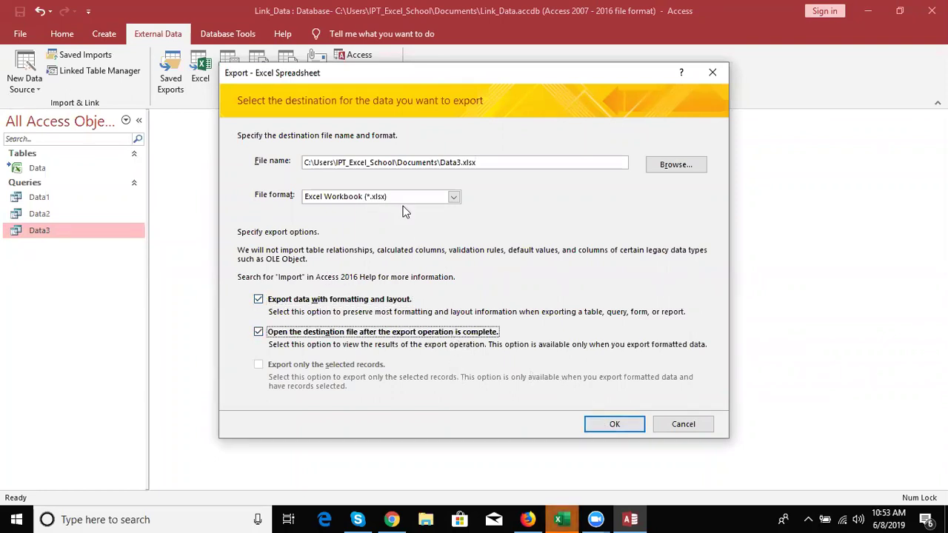
key(Return)
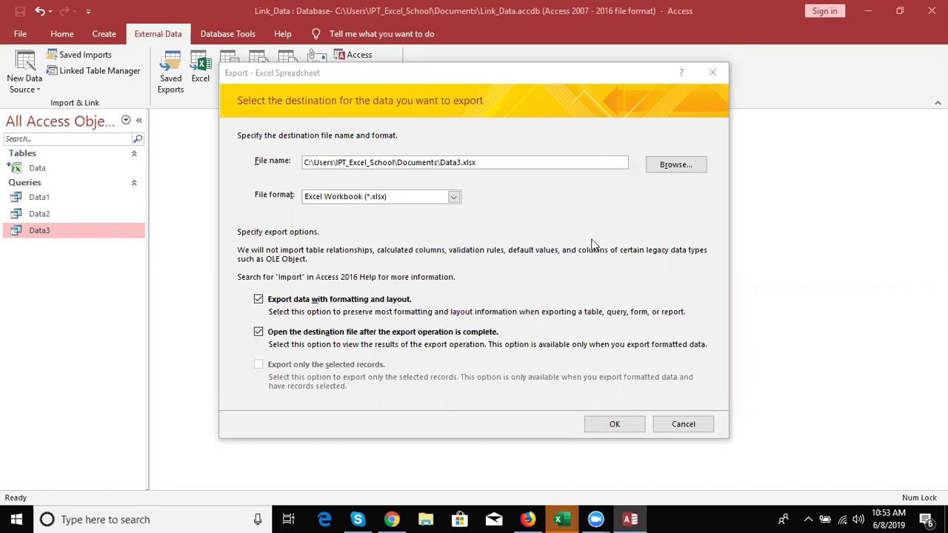
click(617, 425)
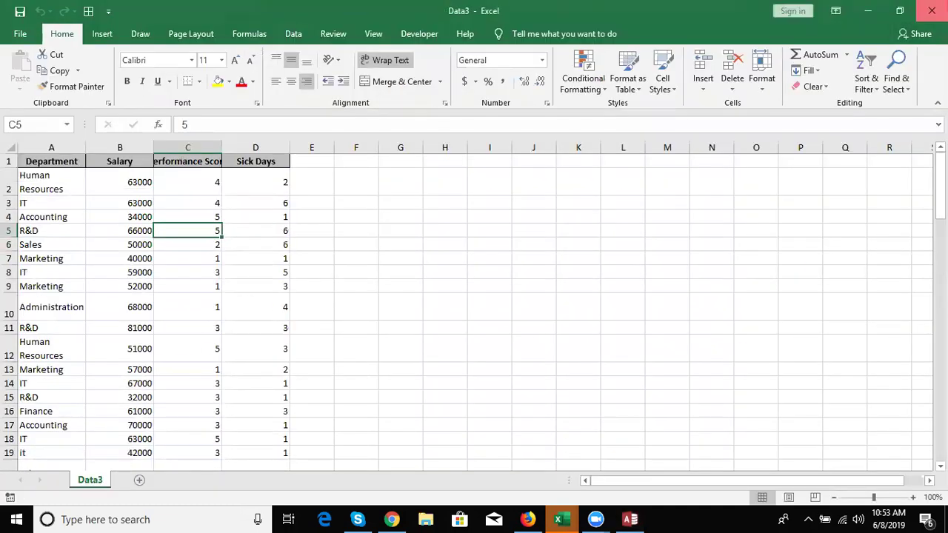
- Close the Data3 and Data2 workbooks and save the export steps as Export-Data3
click(932, 11)
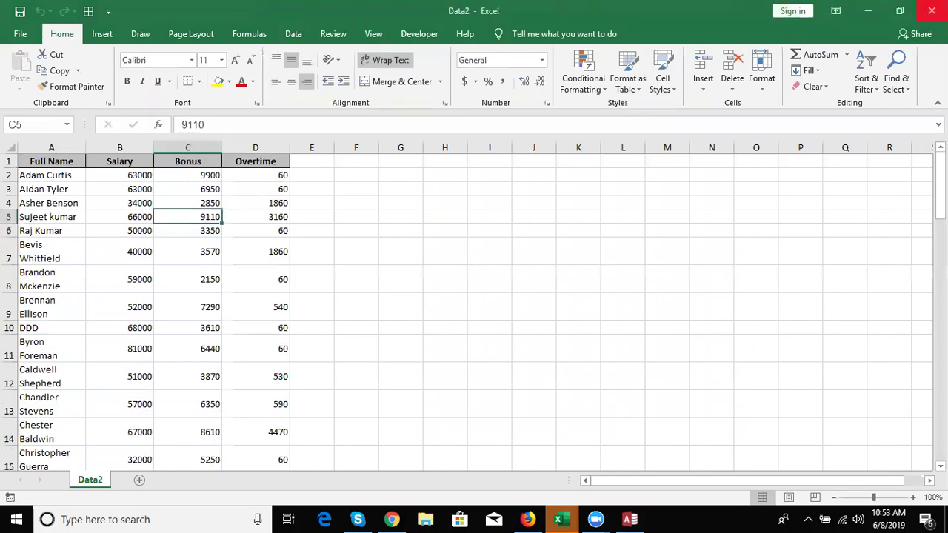
click(932, 11)
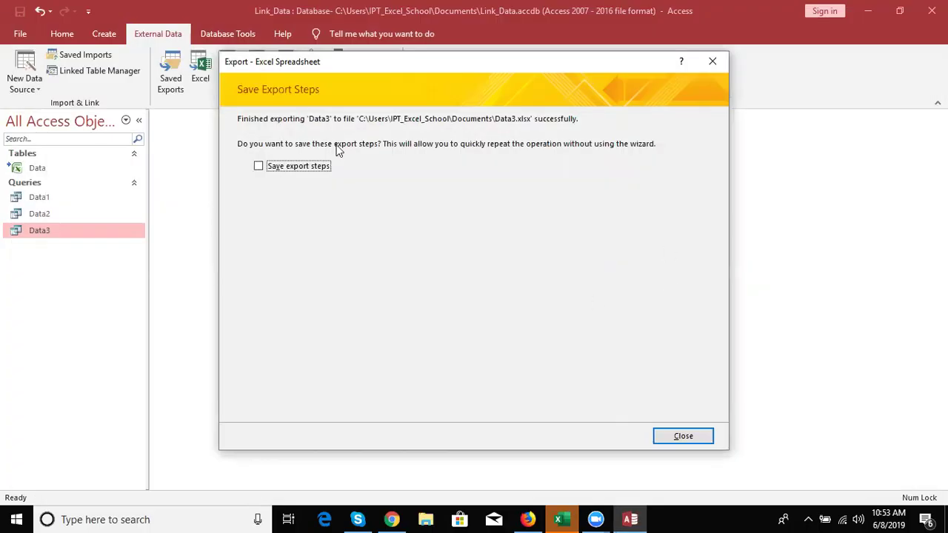
click(306, 169)
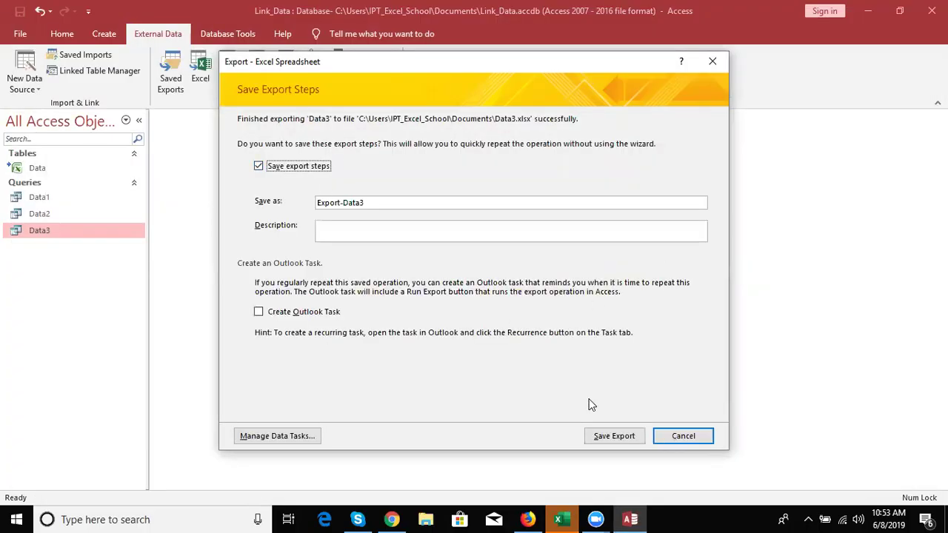
click(604, 437)
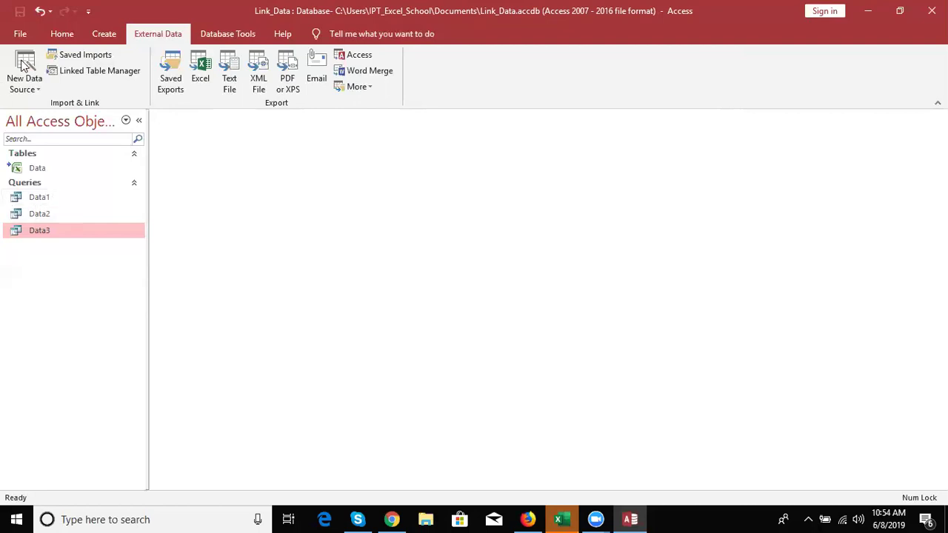
- Open the Saved Exports list, then switch briefly to Excel and back to Access
click(167, 63)
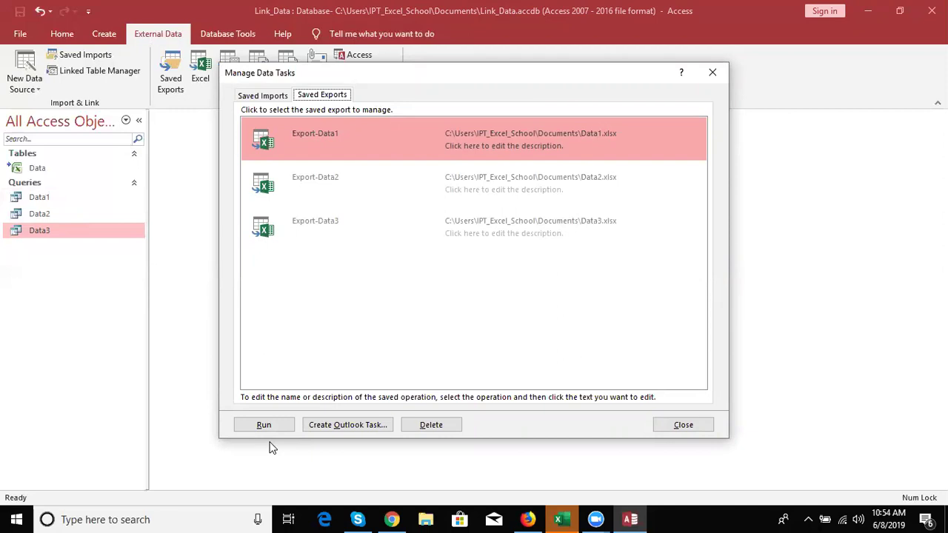
click(572, 517)
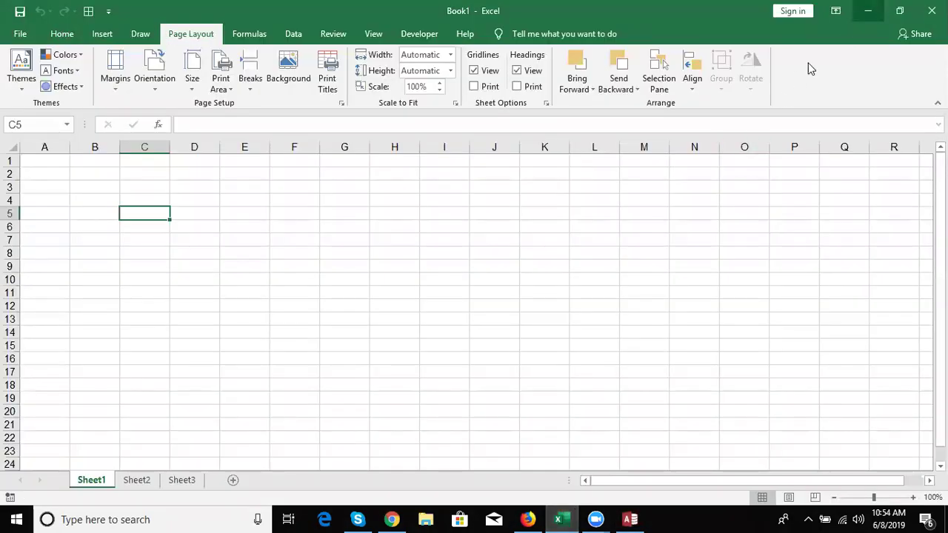
click(567, 517)
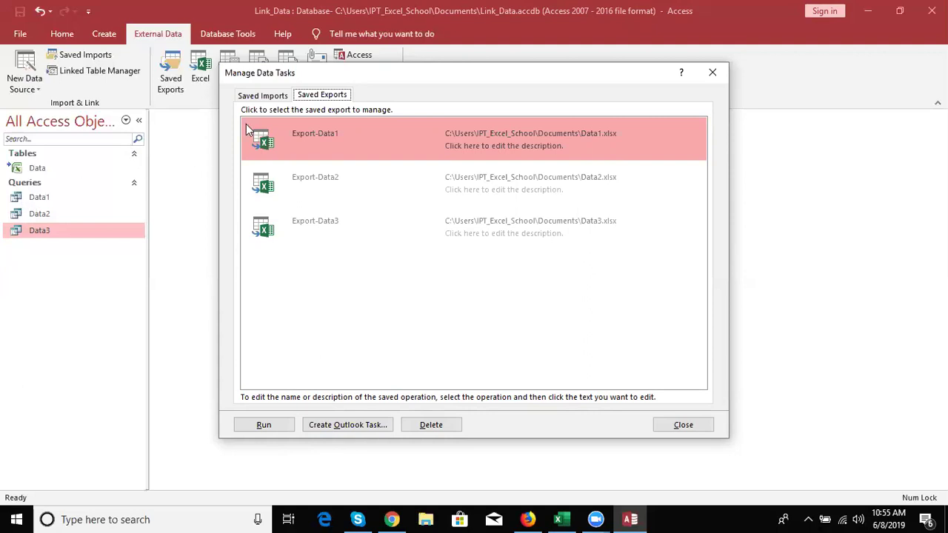
- Recheck the saved exports with Data1 selected, close them, and switch to Excel's Book1
click(712, 73)
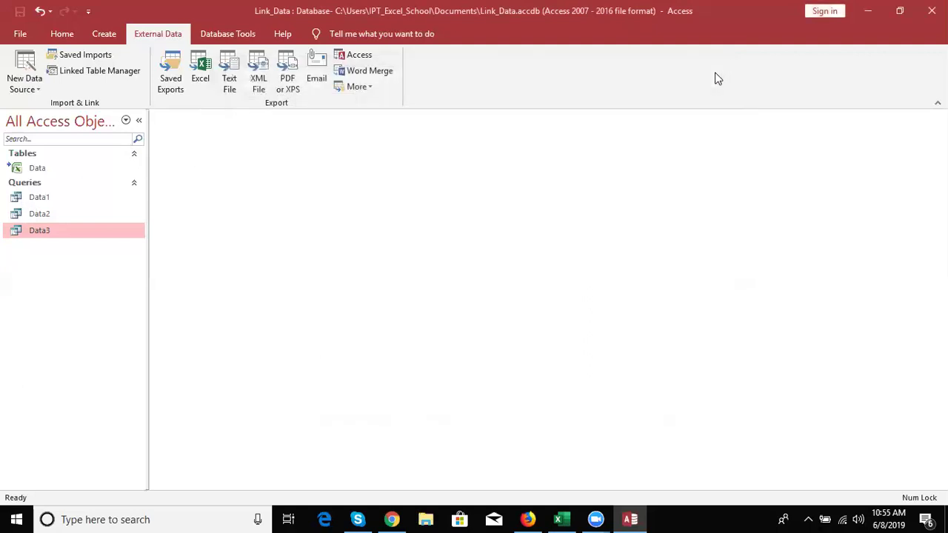
click(69, 175)
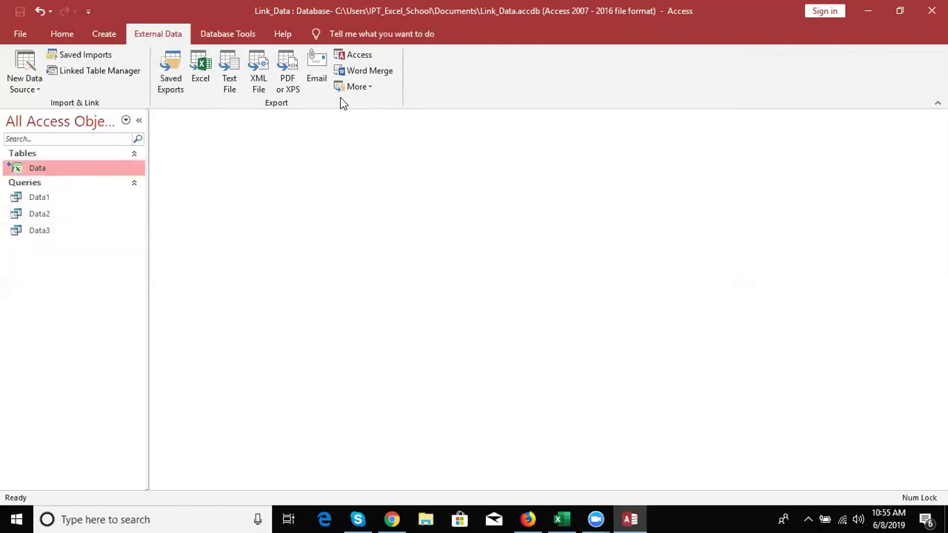
click(76, 197)
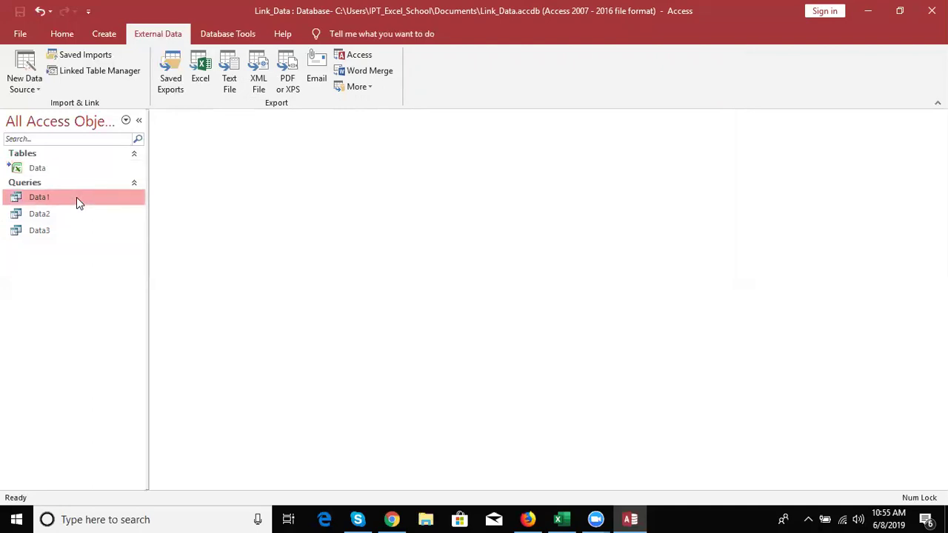
click(168, 85)
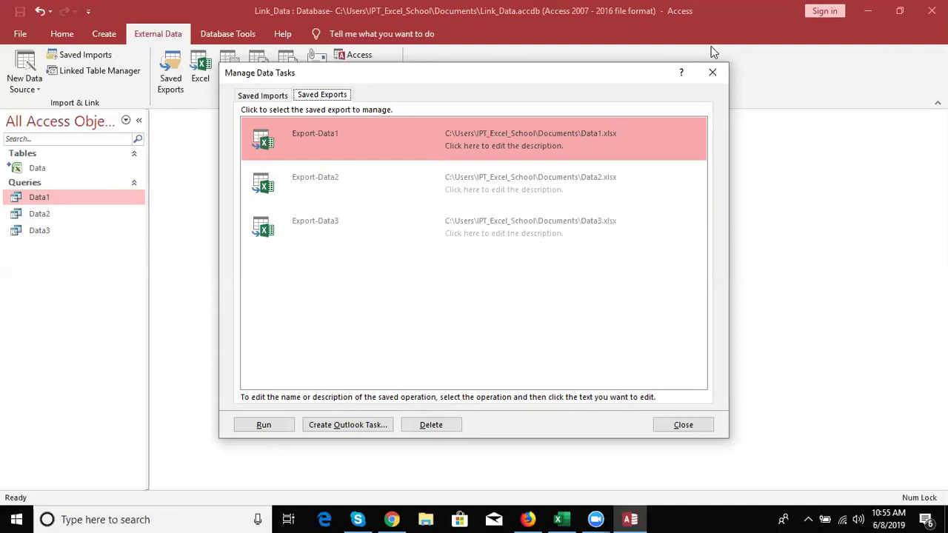
click(707, 87)
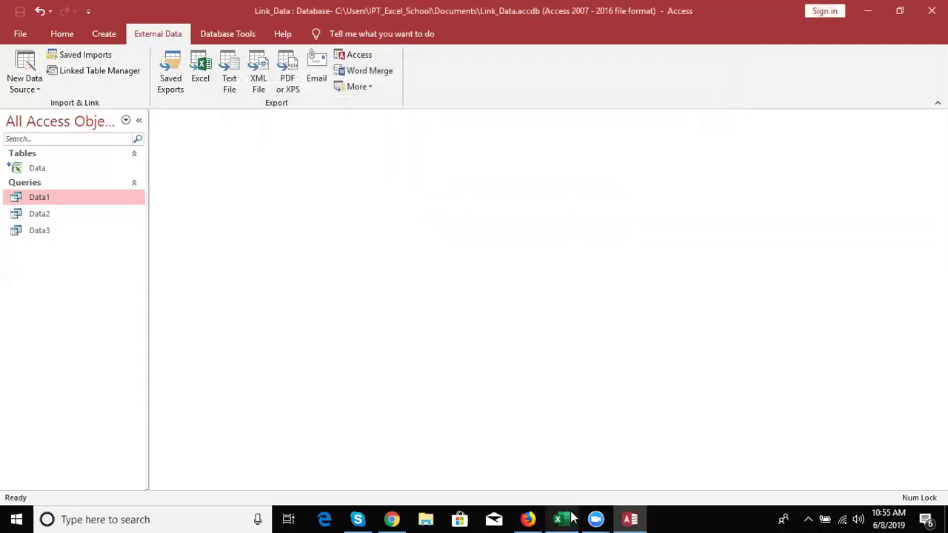
click(561, 519)
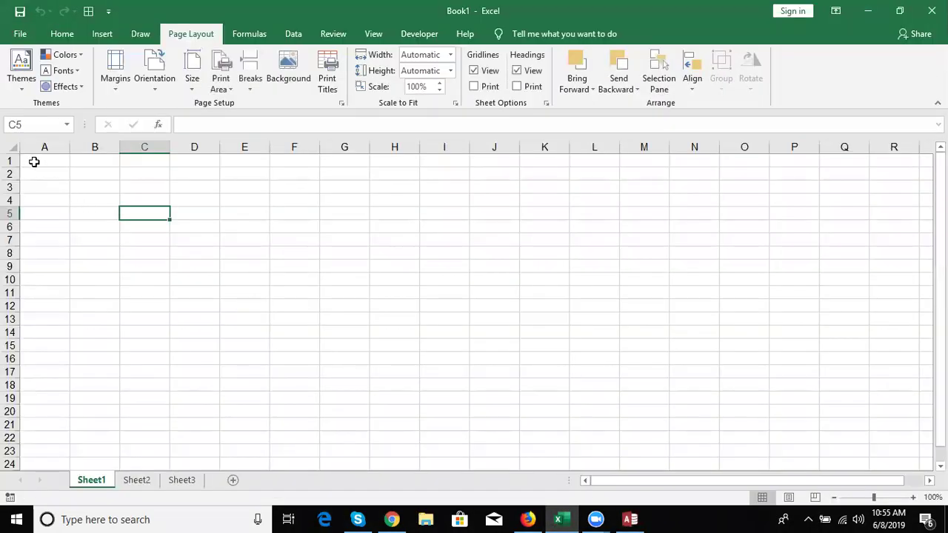
- With cell A1 selected, open the Data tab's Get Data list of database sources
click(34, 161)
click(294, 33)
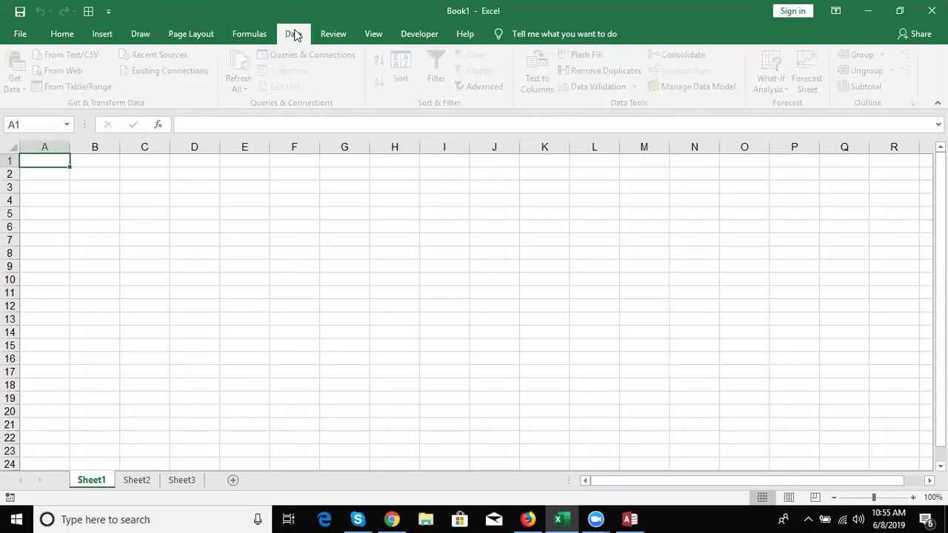
click(29, 87)
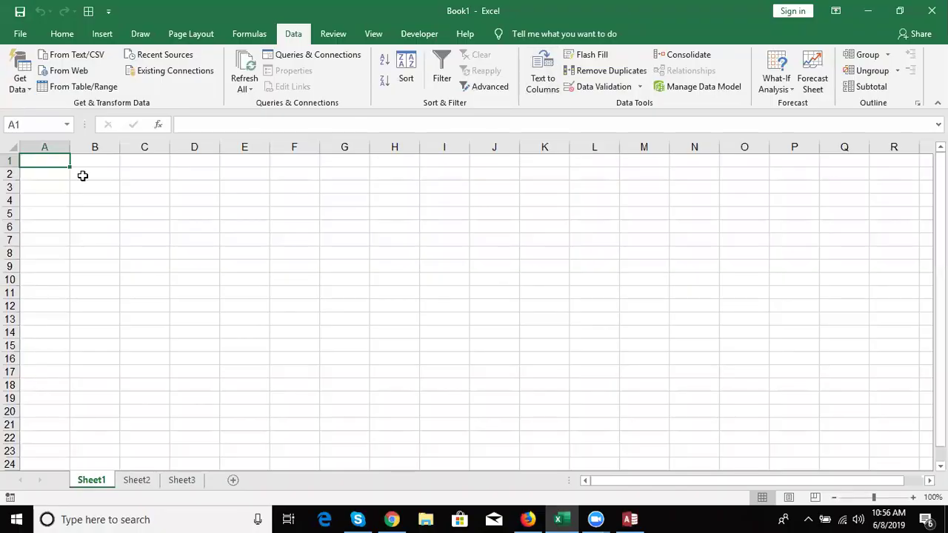
click(80, 174)
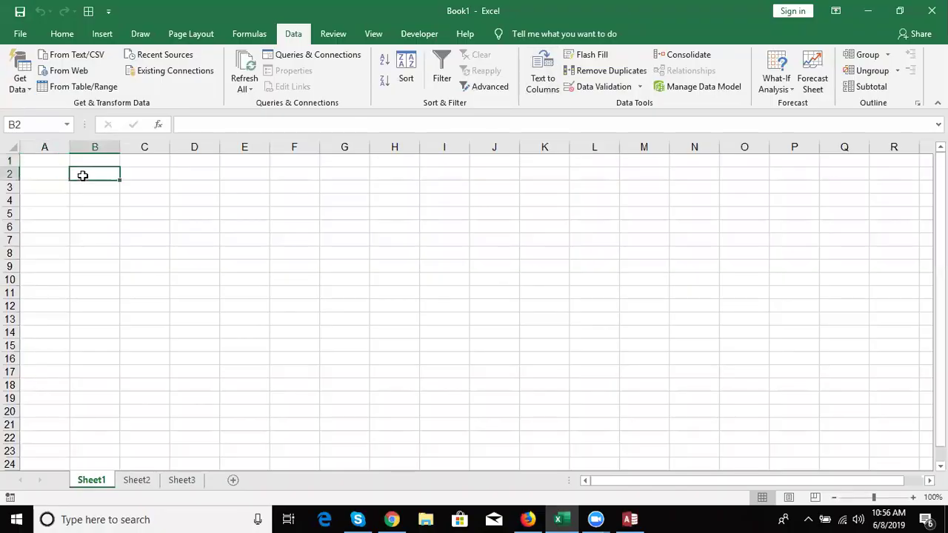
click(30, 162)
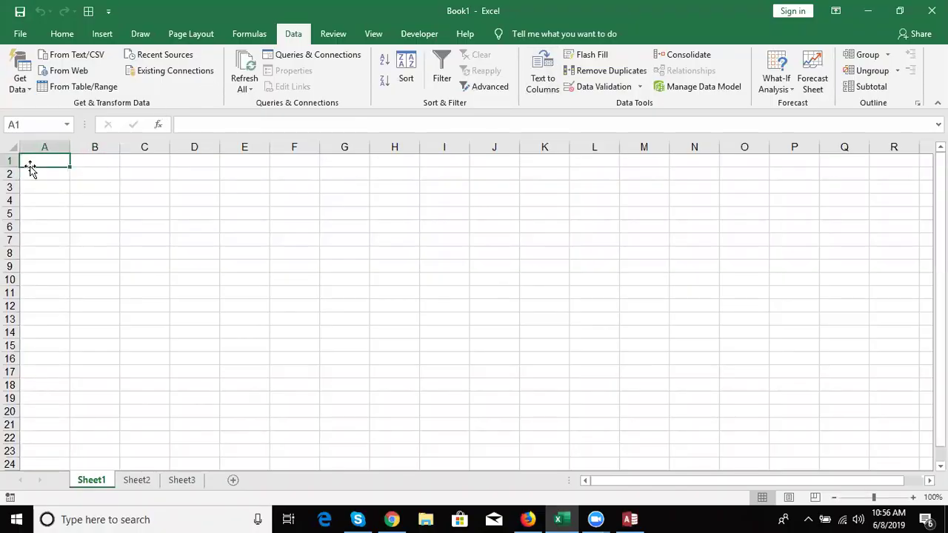
click(20, 83)
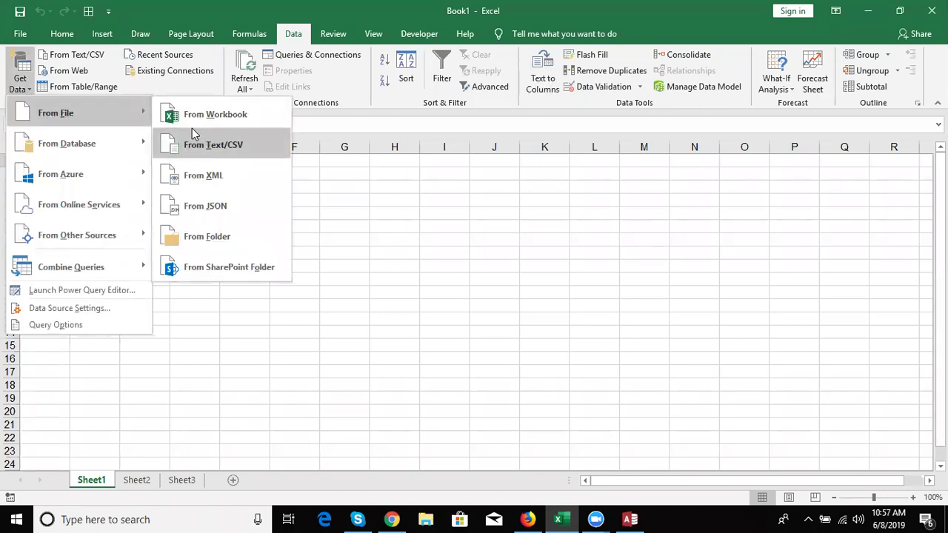
mouse_move(77, 144)
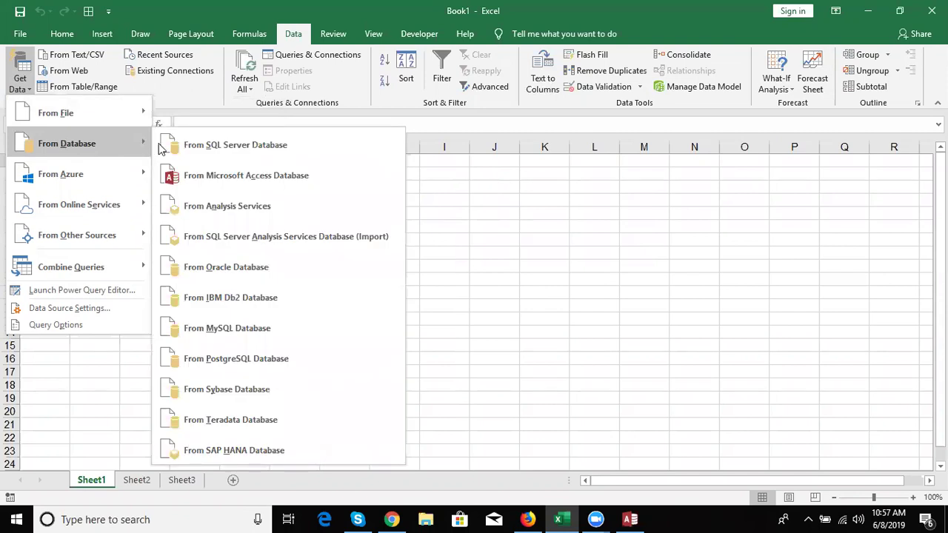
- Import from a Microsoft Access database, choosing Link_Data in the Documents folder
click(191, 172)
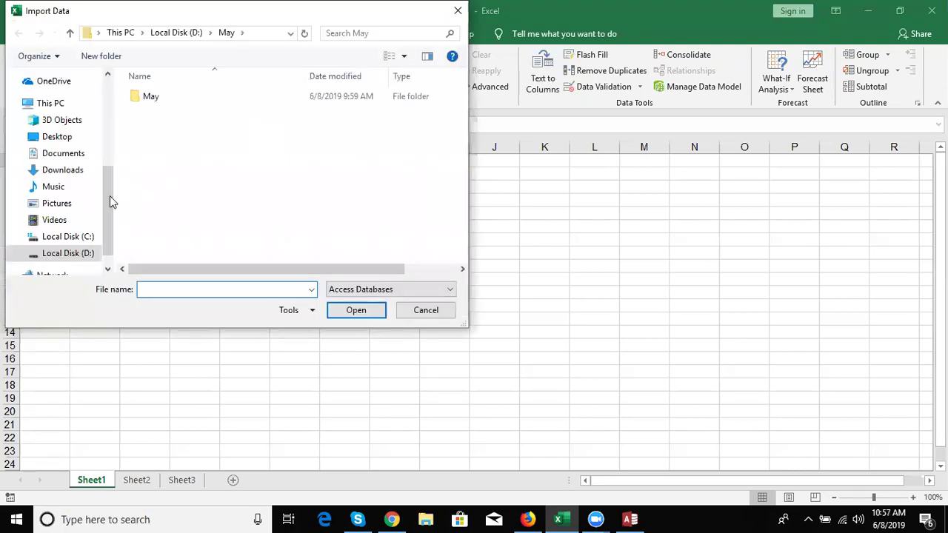
mouse_move(63, 153)
click(71, 159)
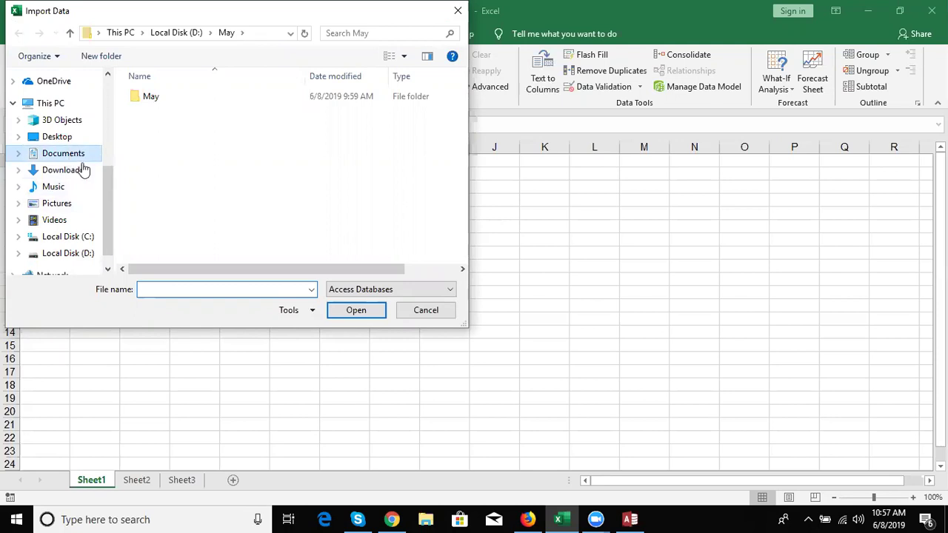
click(150, 230)
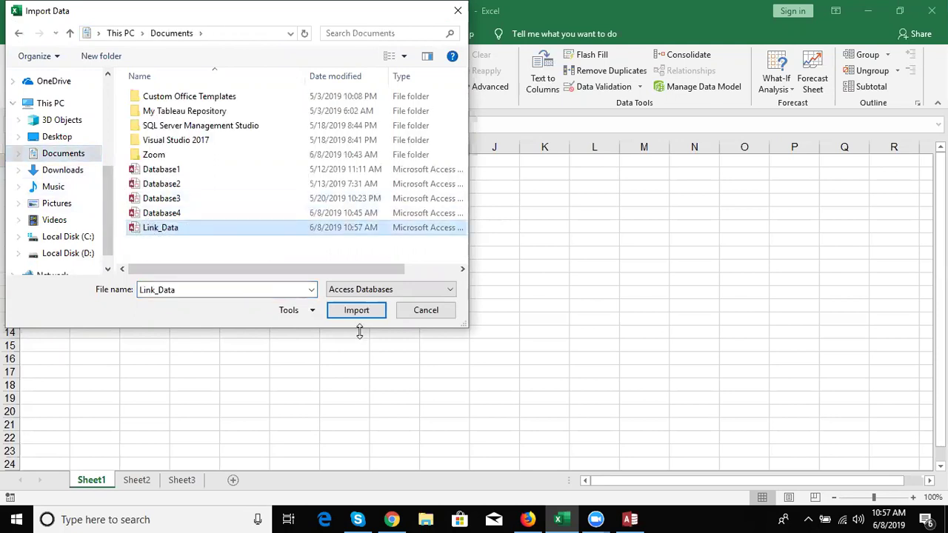
click(357, 311)
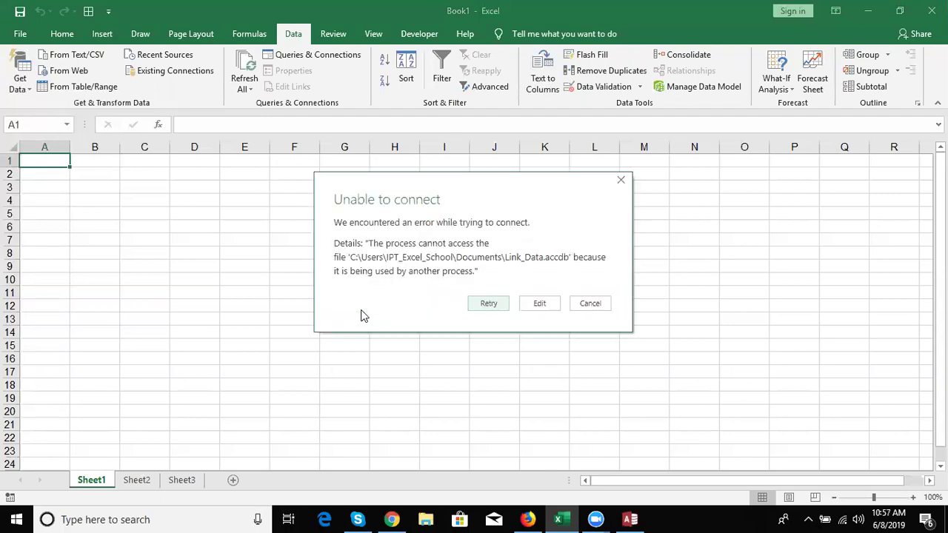
- Close Access to unlock Link_Data, then retry the connection until the Navigator opens
click(489, 309)
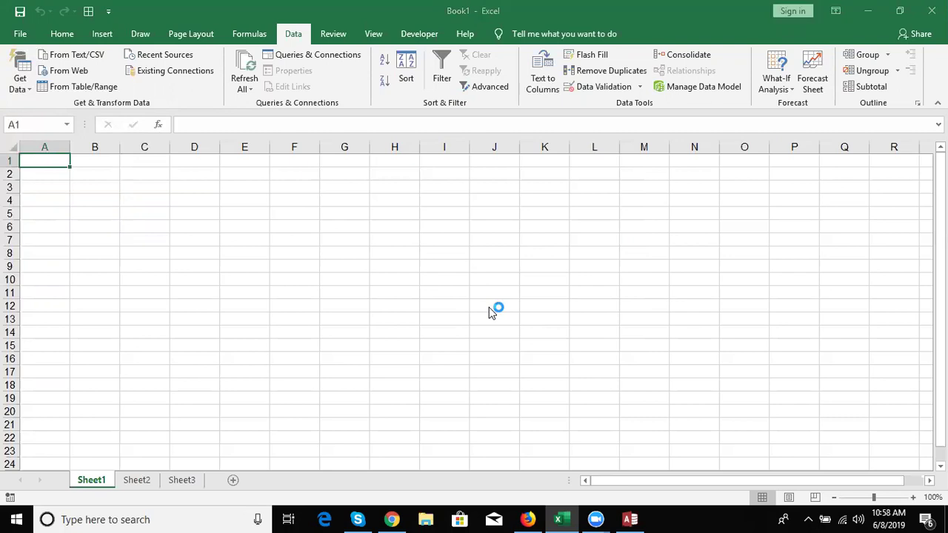
click(630, 520)
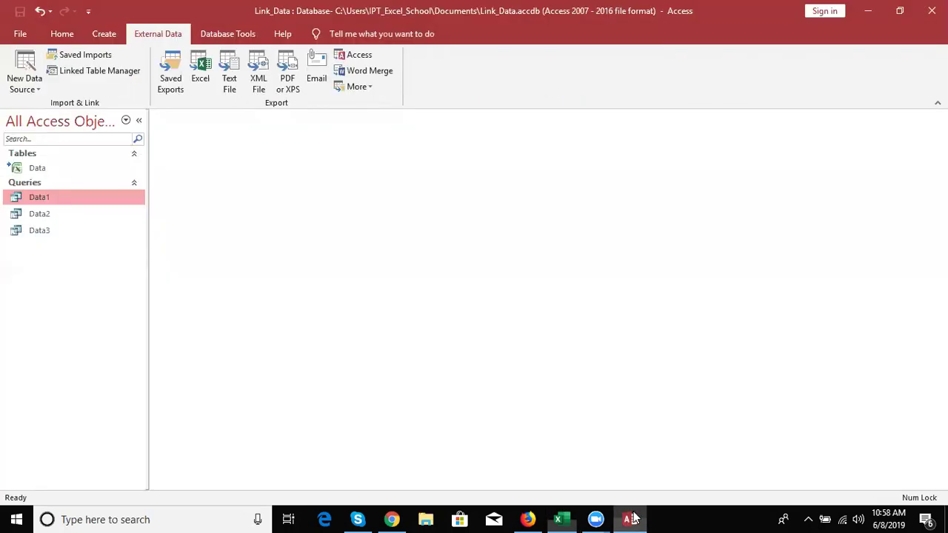
click(931, 10)
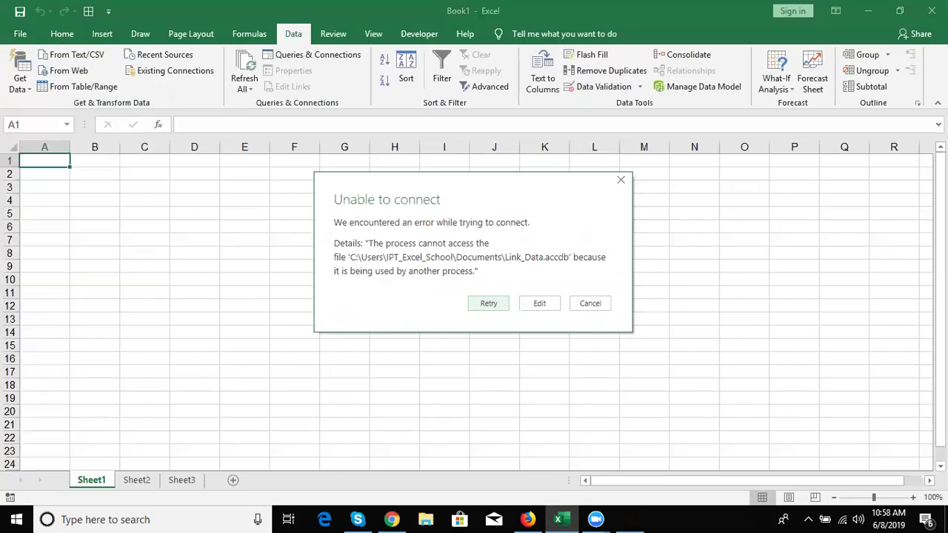
click(488, 308)
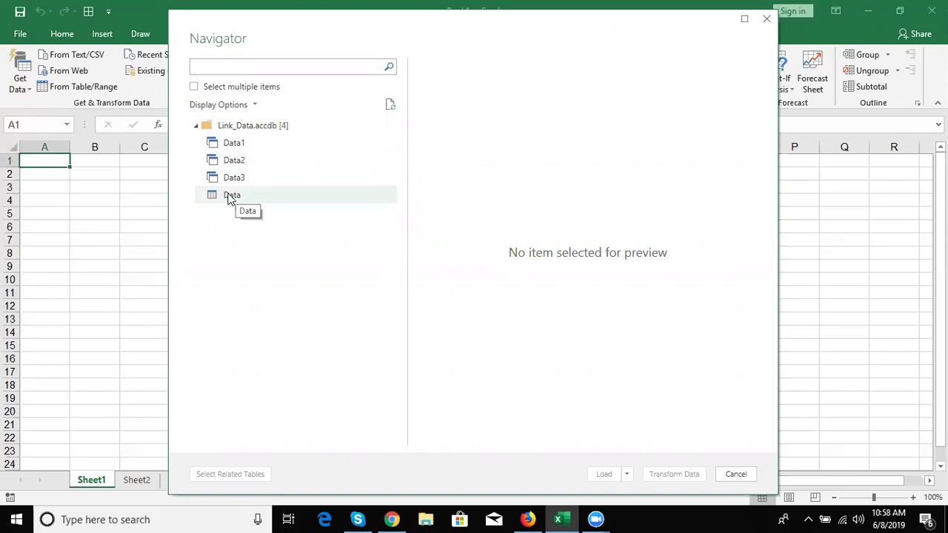
- Preview the Data table and Data1 query, then load Data1 into the workbook
click(230, 197)
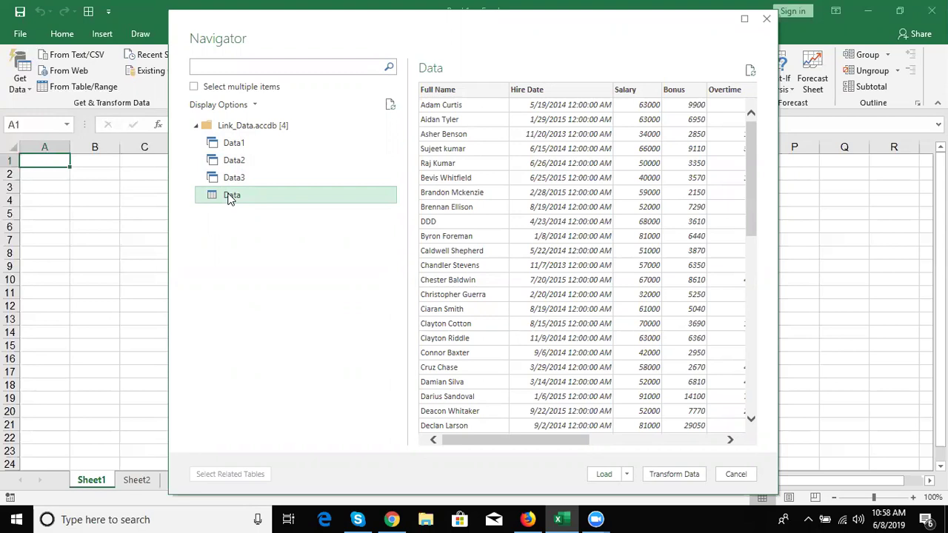
click(246, 147)
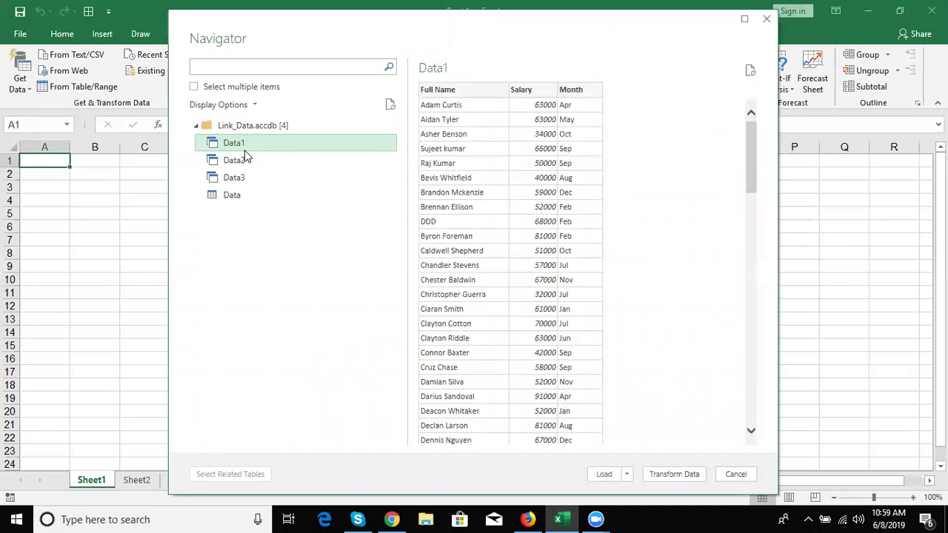
click(603, 474)
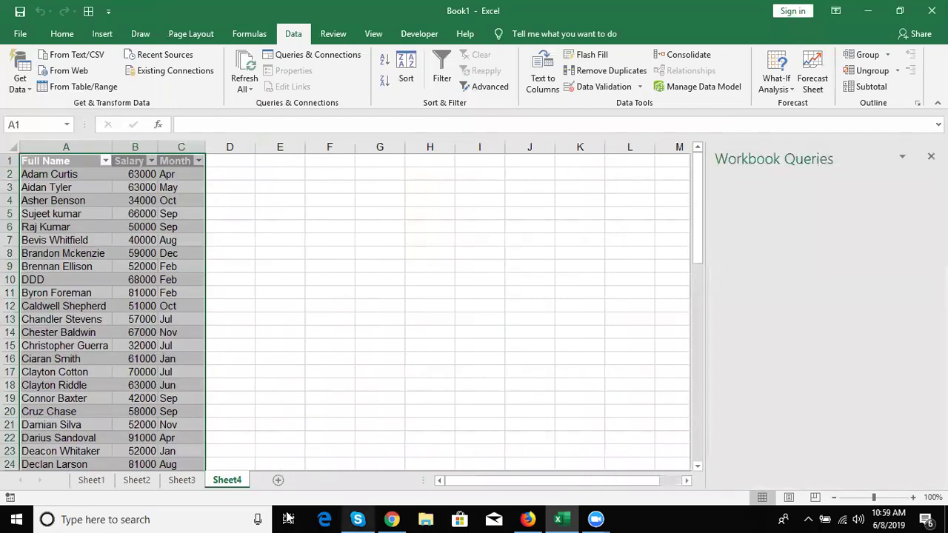
- Rename the Sheet4 tab to 'Data1'
double_click(232, 481)
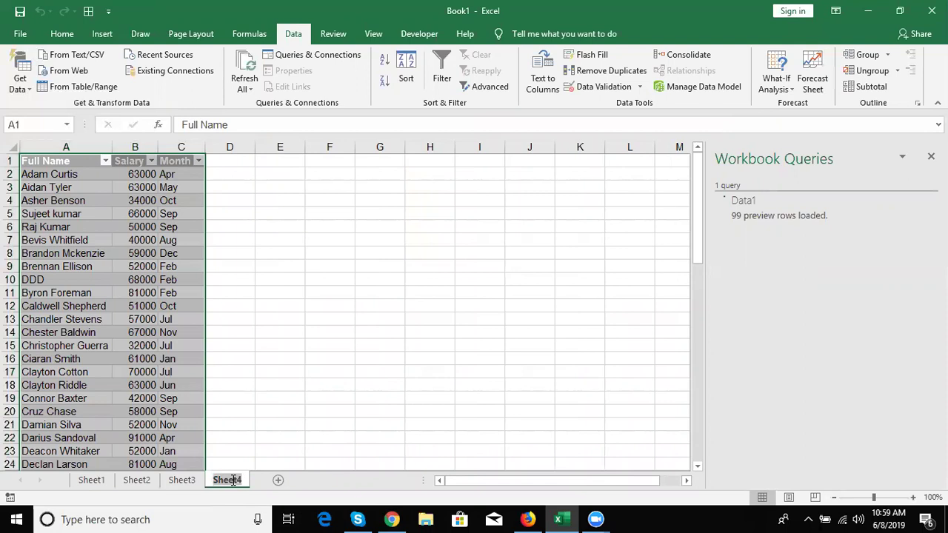
key(Return)
text(St4)
key(BackSpace)
key(BackSpace)
key(BackSpace)
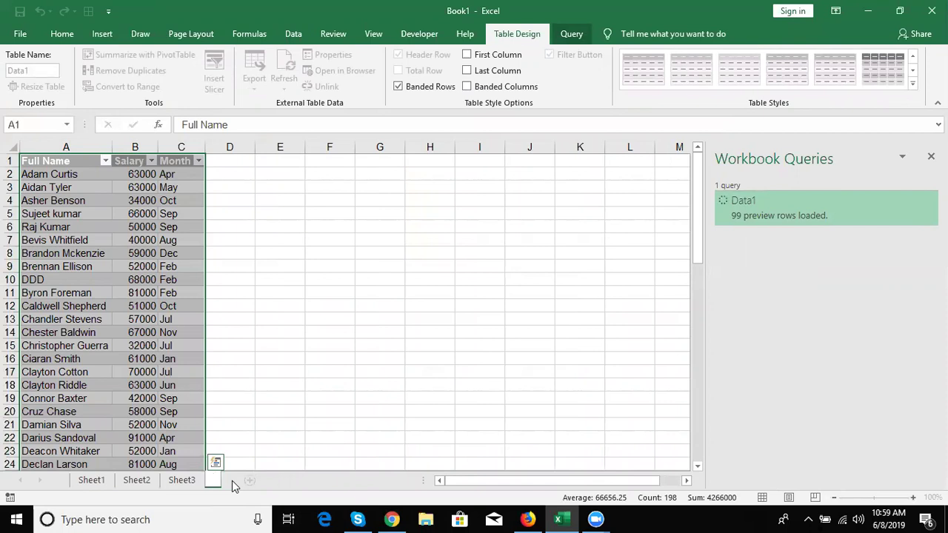
text(ta)
text(1)
- Confirm the Data1 sheet name and add a new blank worksheet, Sheet5
click(279, 400)
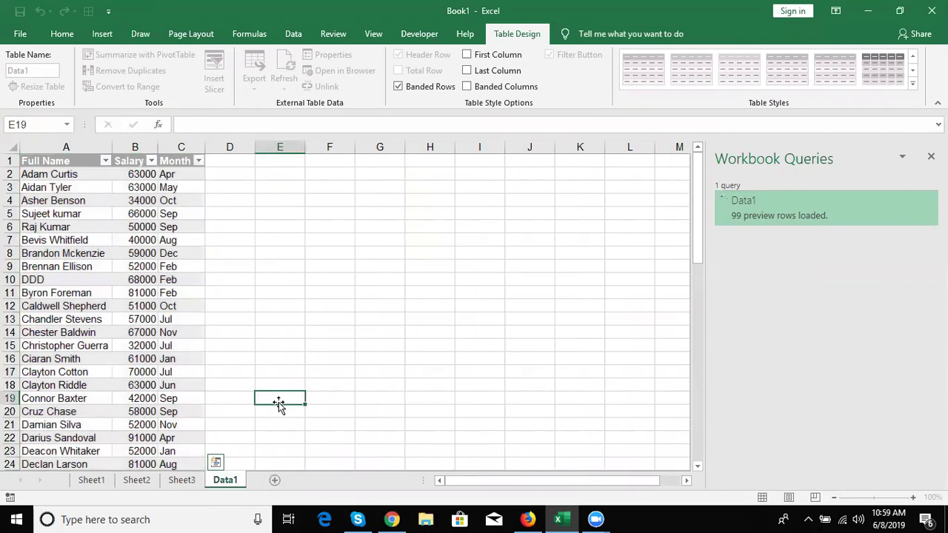
click(274, 480)
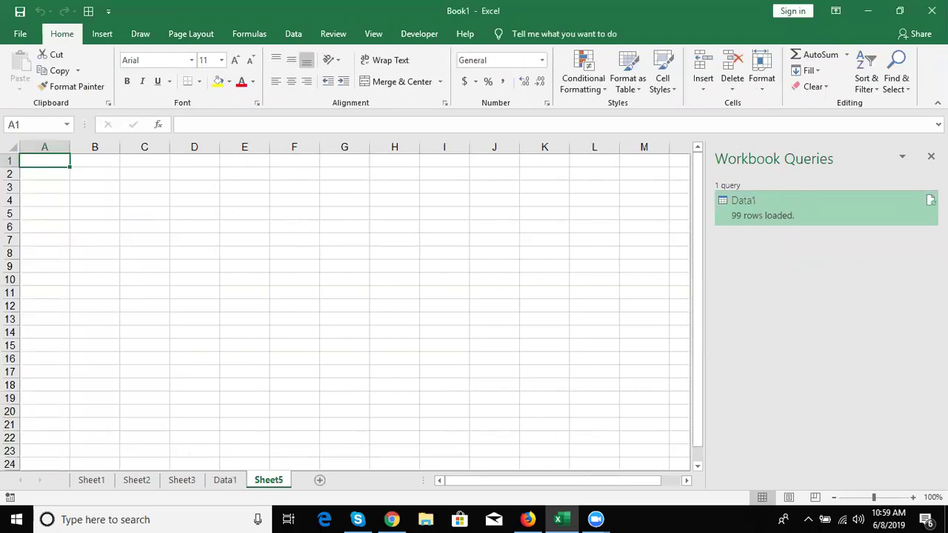
key(ctrl+Page_Up)
key(alt+F5)
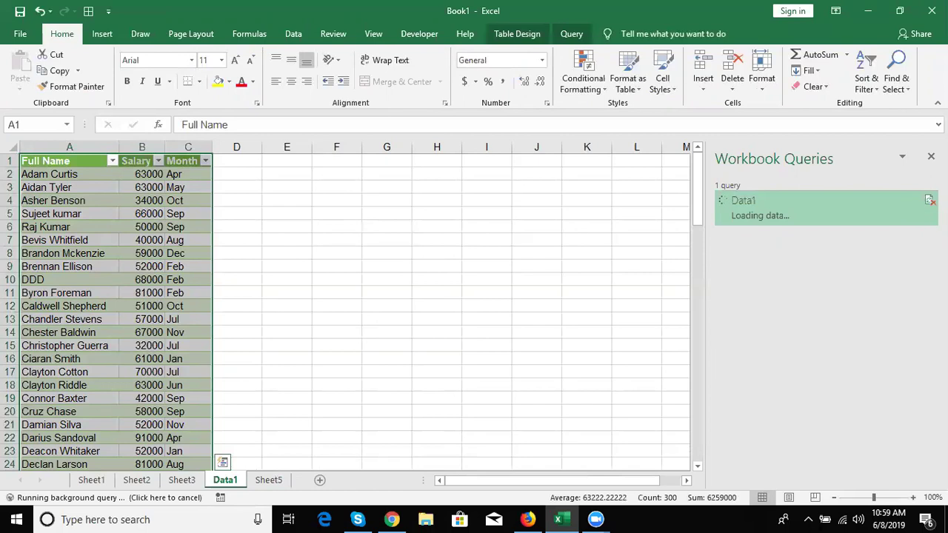
click(268, 481)
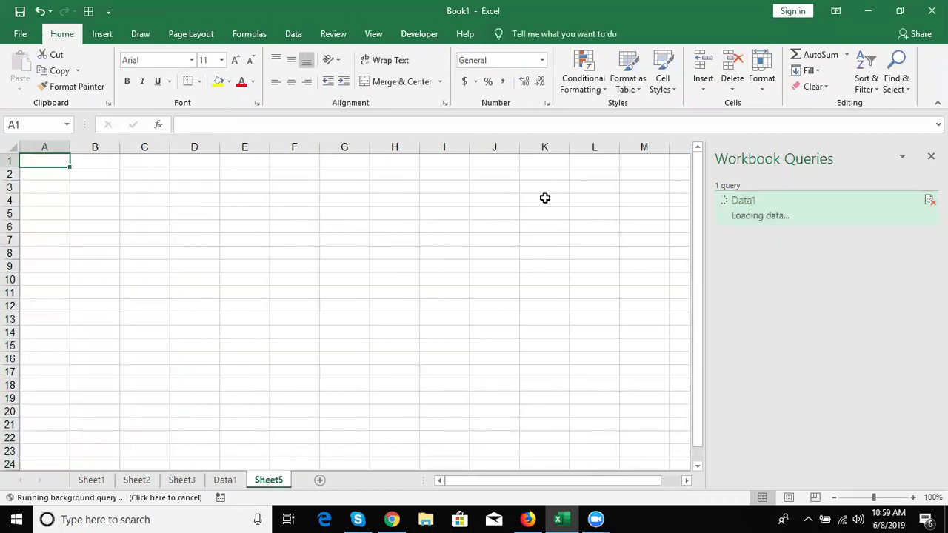
click(902, 159)
key(m)
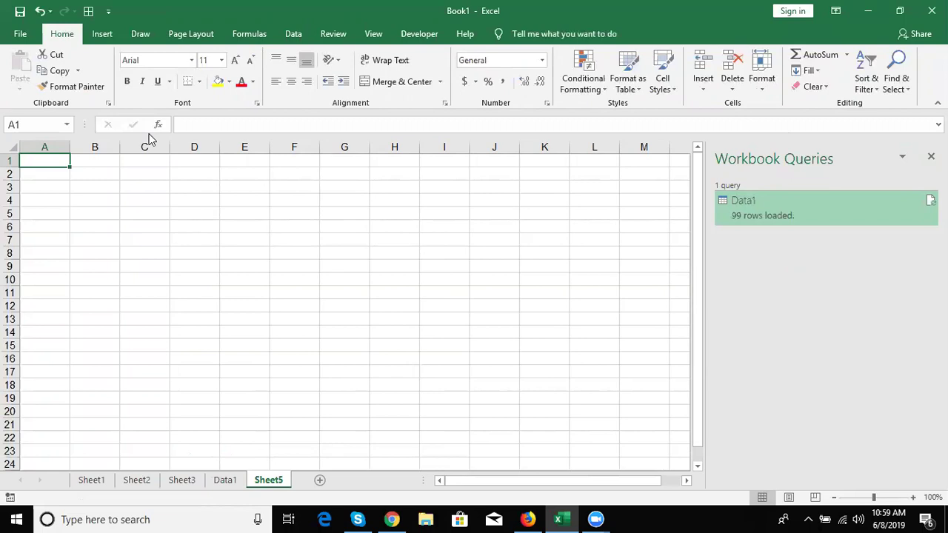
- Import the Data2 query from the Link_Data Access database, then add another blank sheet
click(292, 35)
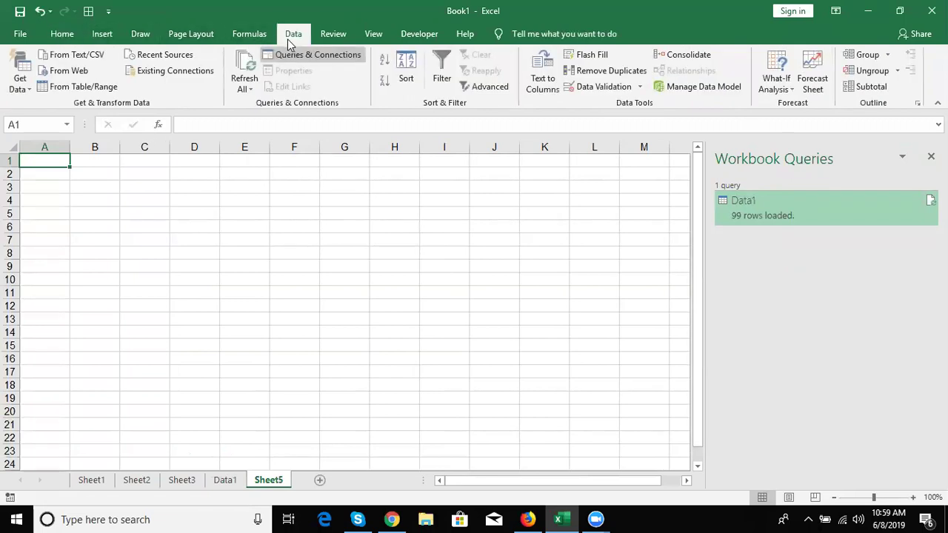
click(20, 80)
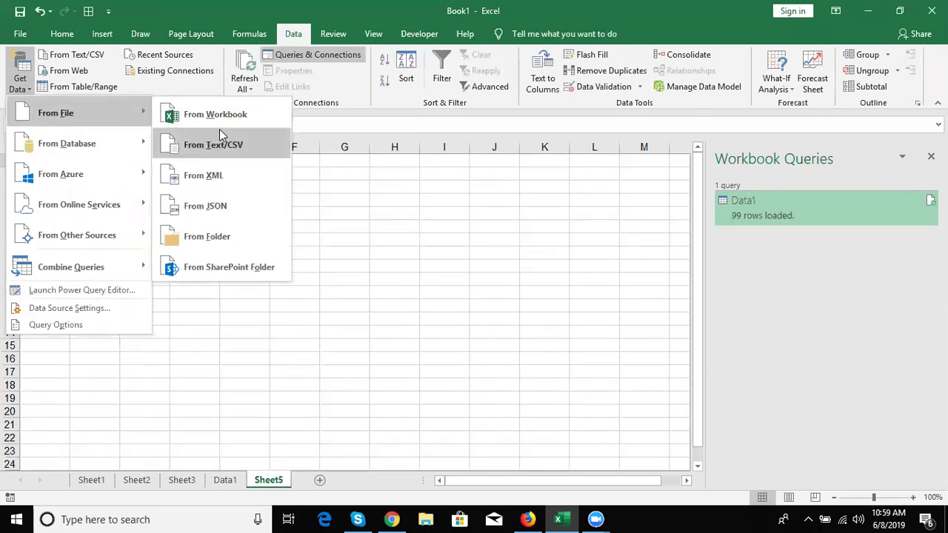
mouse_move(67, 143)
click(200, 178)
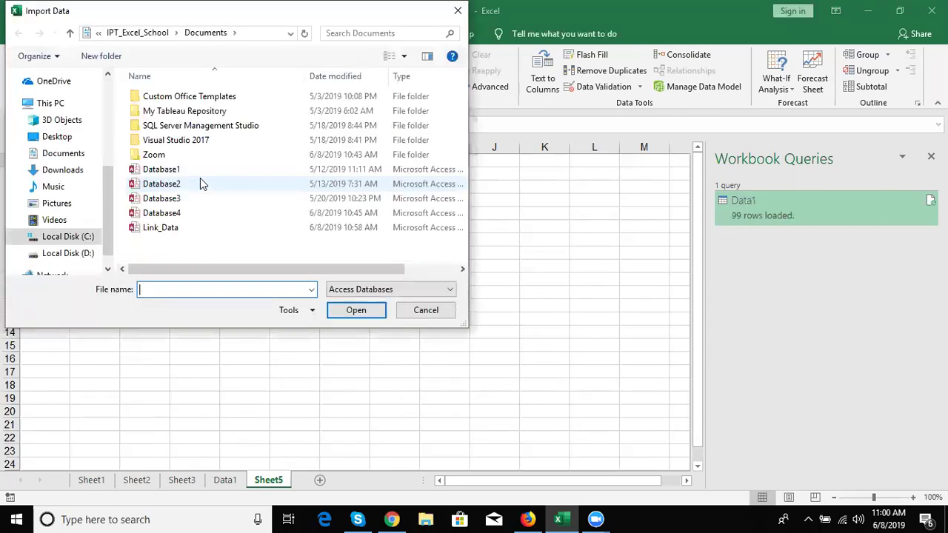
double_click(183, 231)
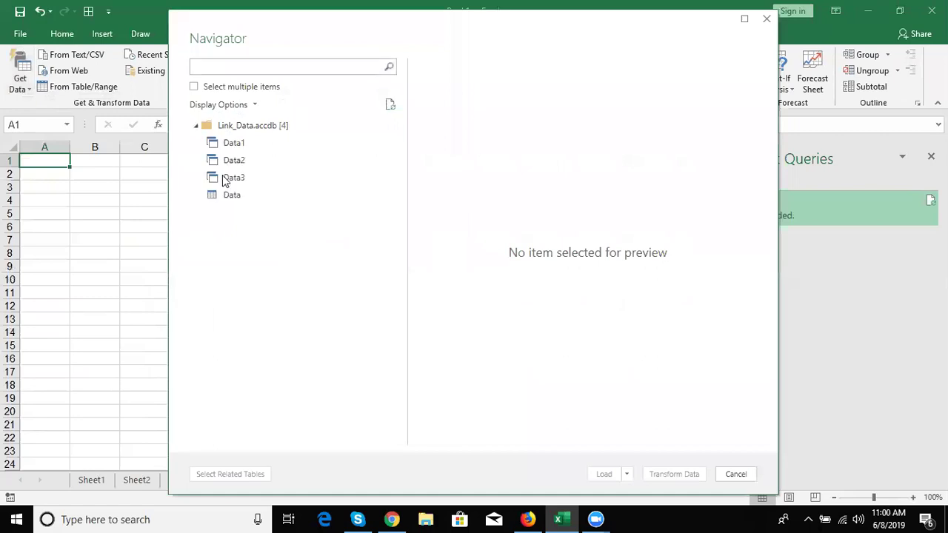
click(234, 164)
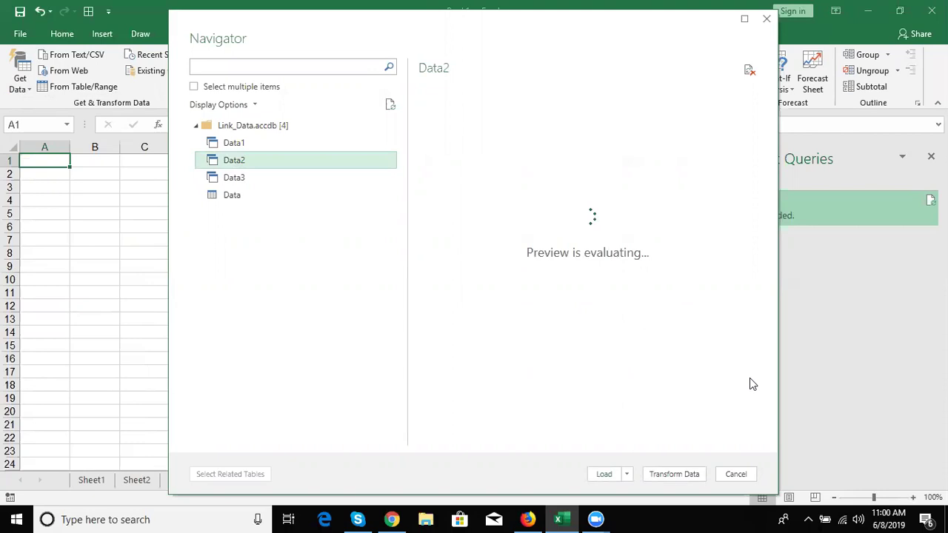
click(605, 474)
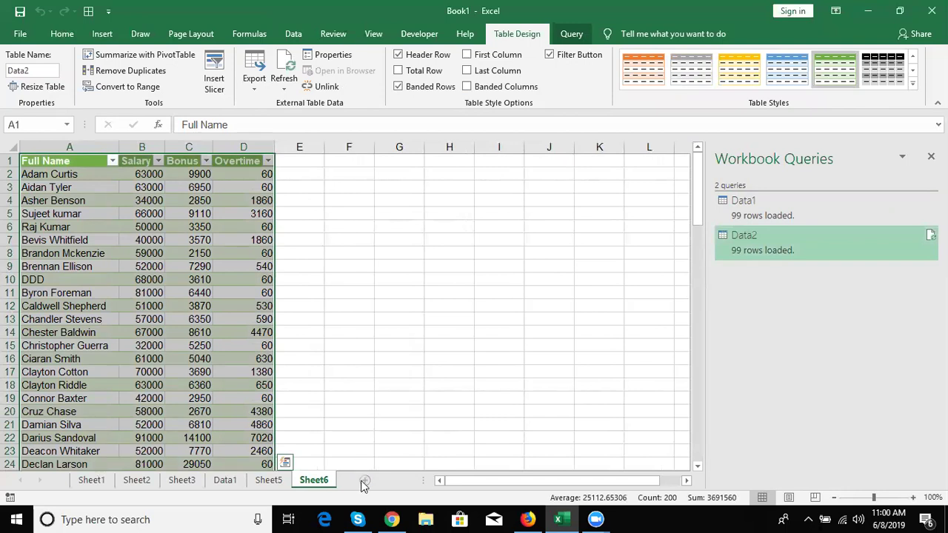
click(363, 481)
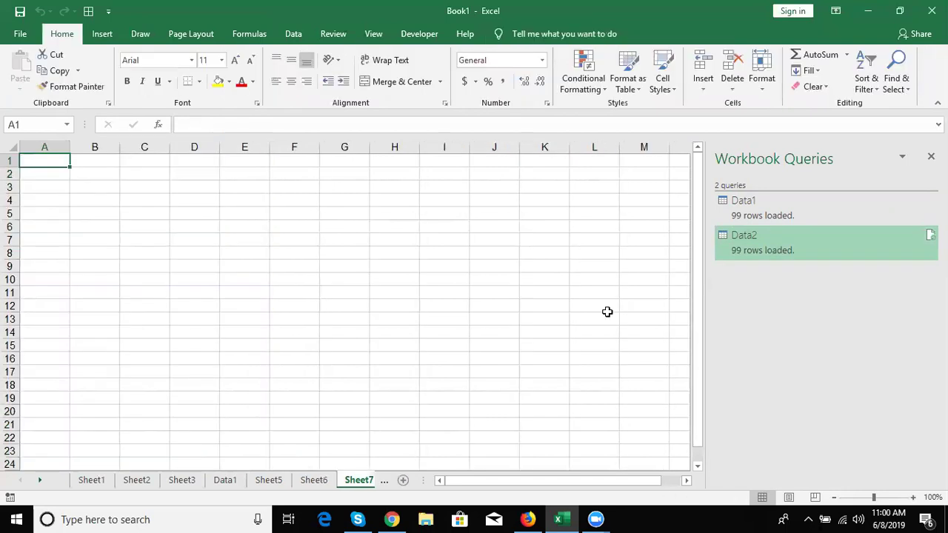
- Load the Data3 query from Link_Data into a new sheet, Sheet8
click(252, 37)
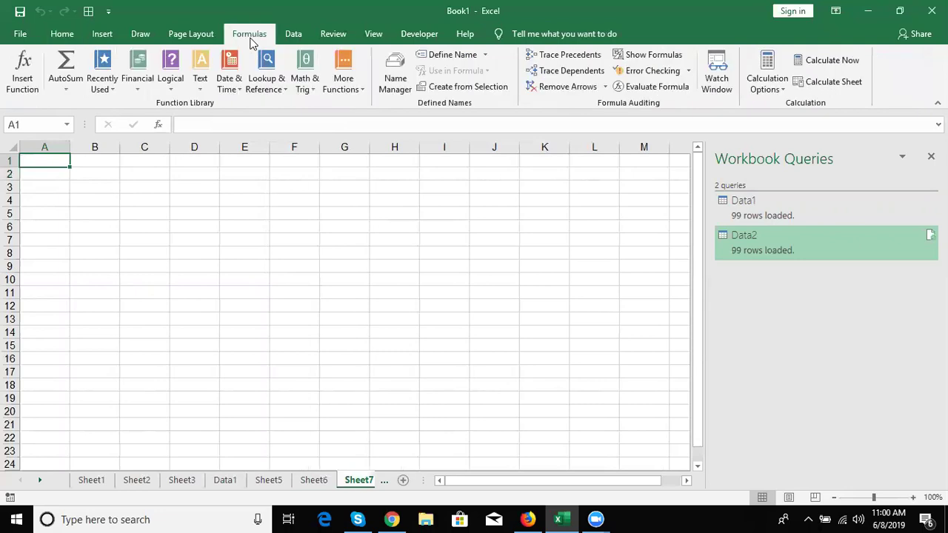
click(295, 33)
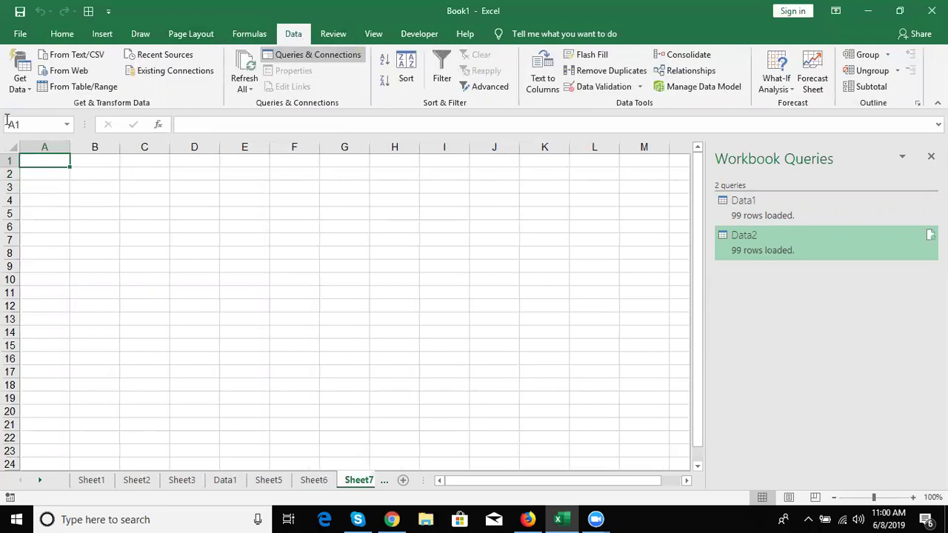
click(29, 84)
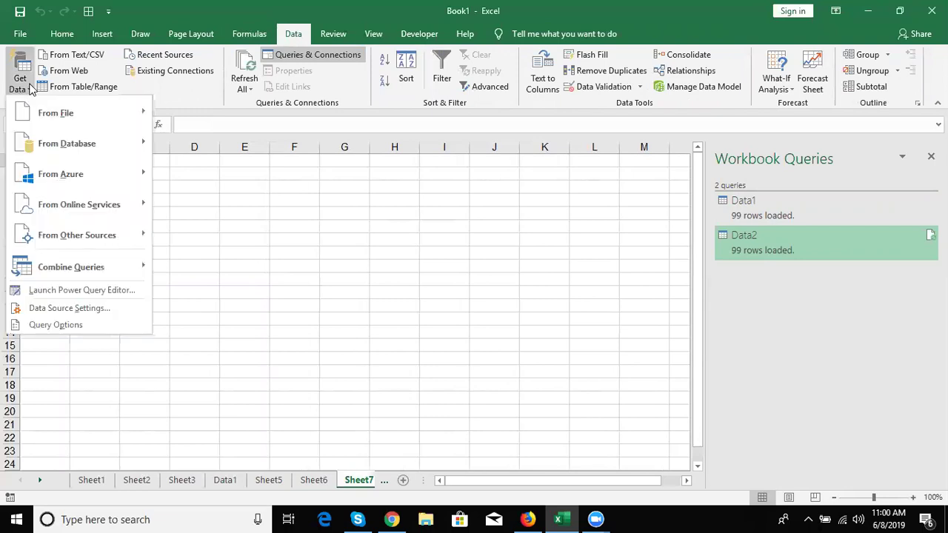
mouse_move(67, 143)
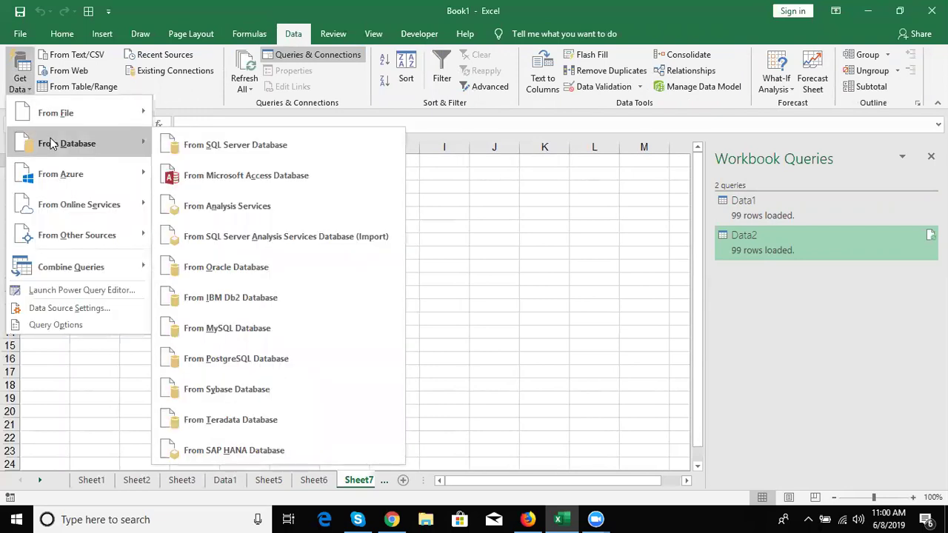
click(188, 176)
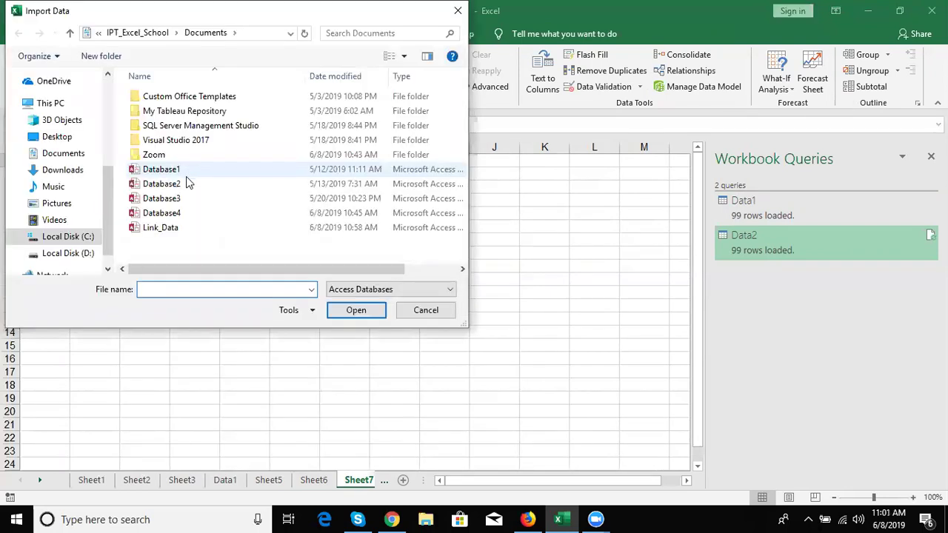
double_click(183, 228)
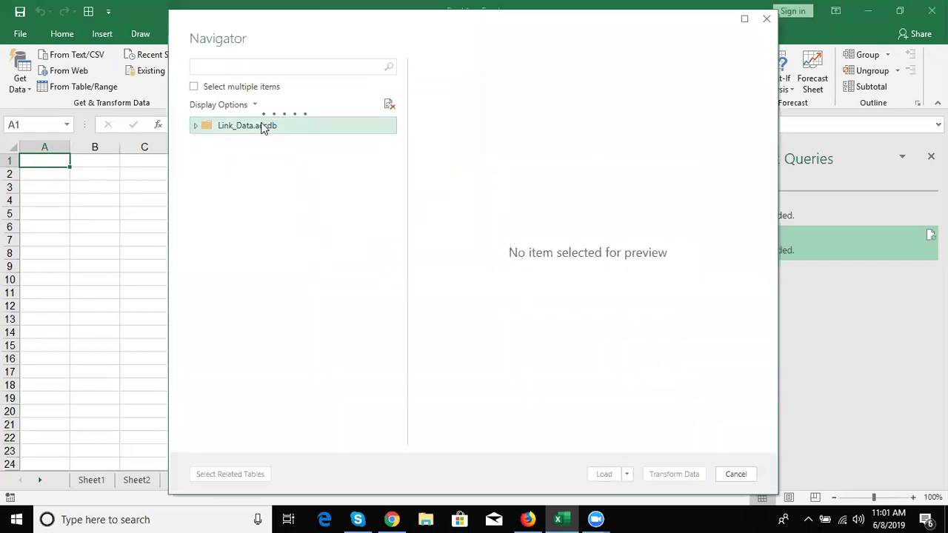
click(234, 178)
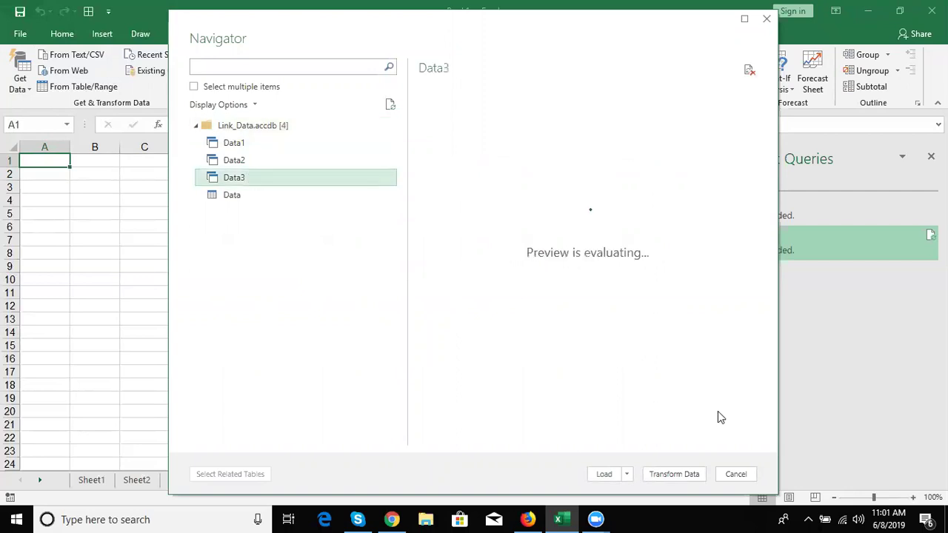
click(611, 479)
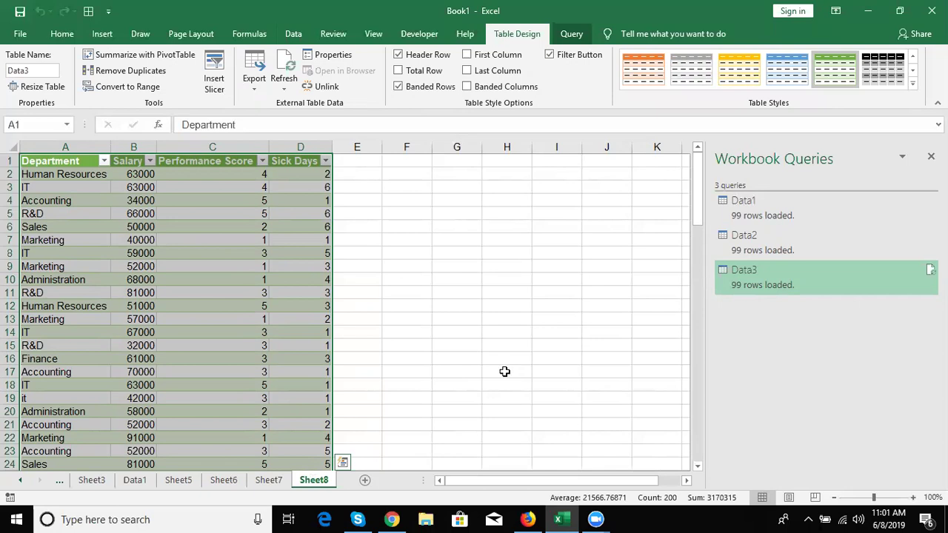
- Close Excel without saving Book1 and launch Access by searching 'acc' in Start
click(932, 11)
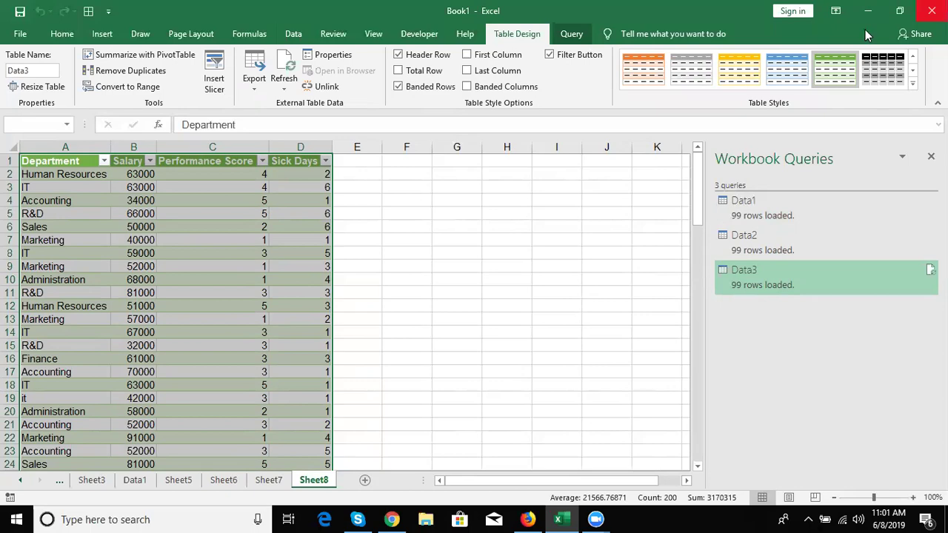
click(480, 286)
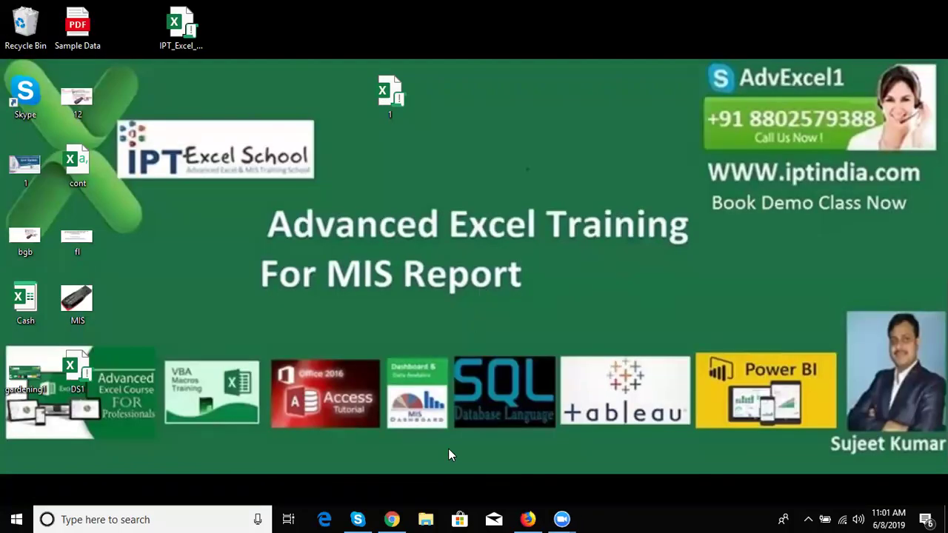
key(super)
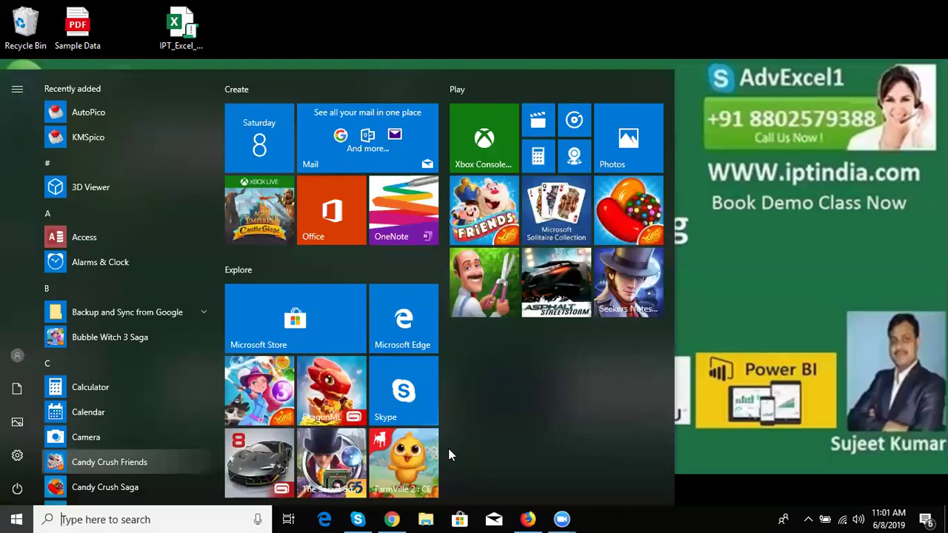
text(acc)
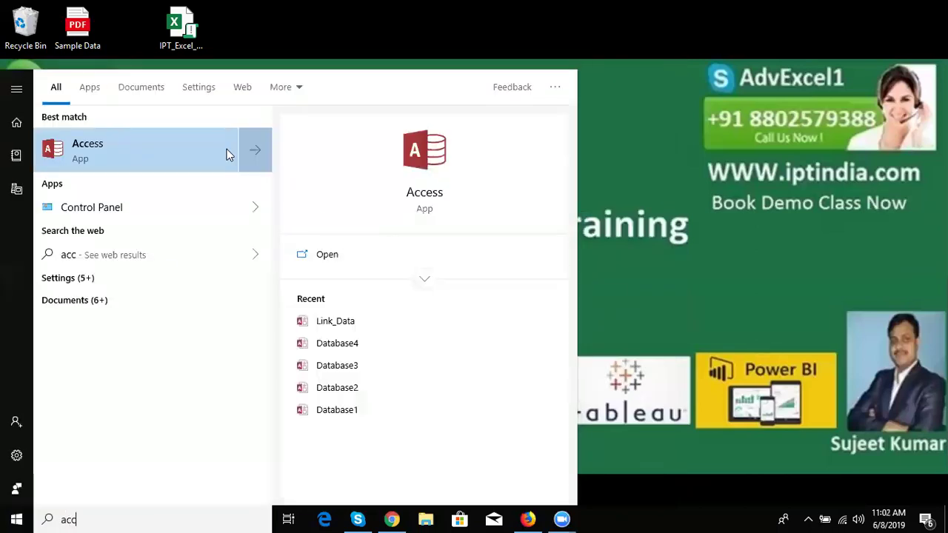
click(186, 150)
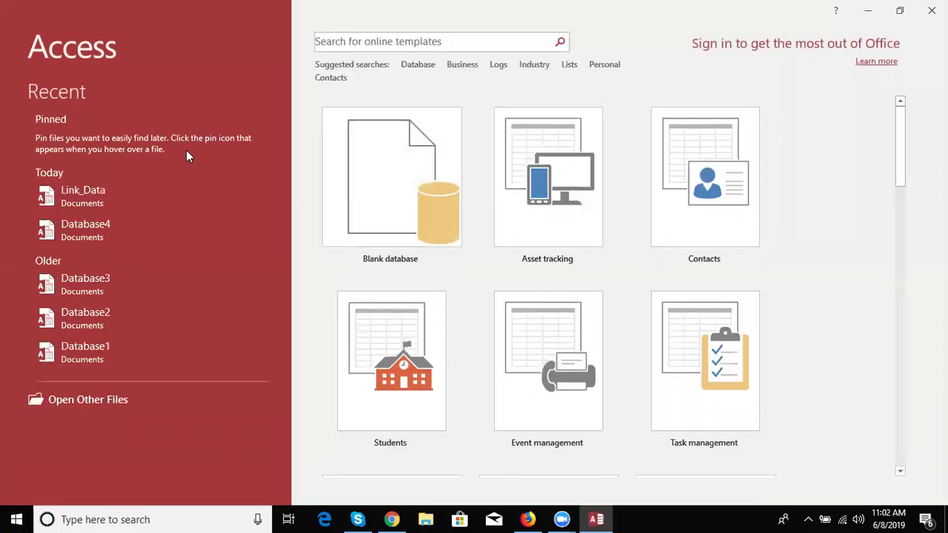
- Open Link_Data, enable its content, and start the Simple Query Wizard on the Data table
click(131, 190)
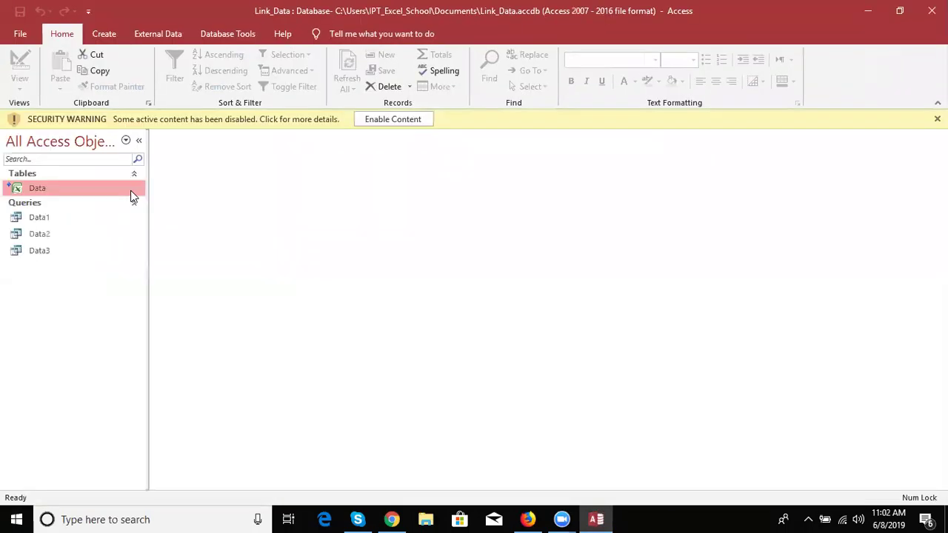
click(424, 120)
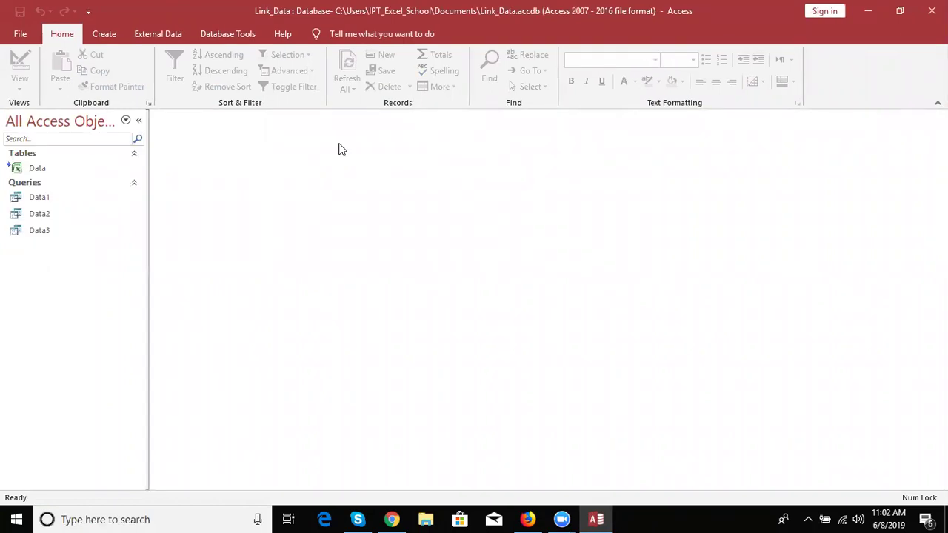
click(116, 171)
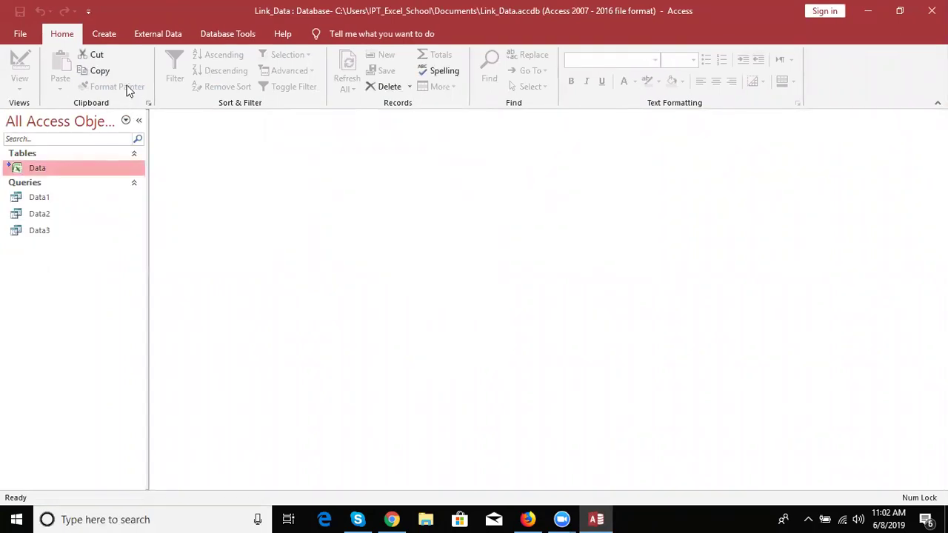
click(111, 37)
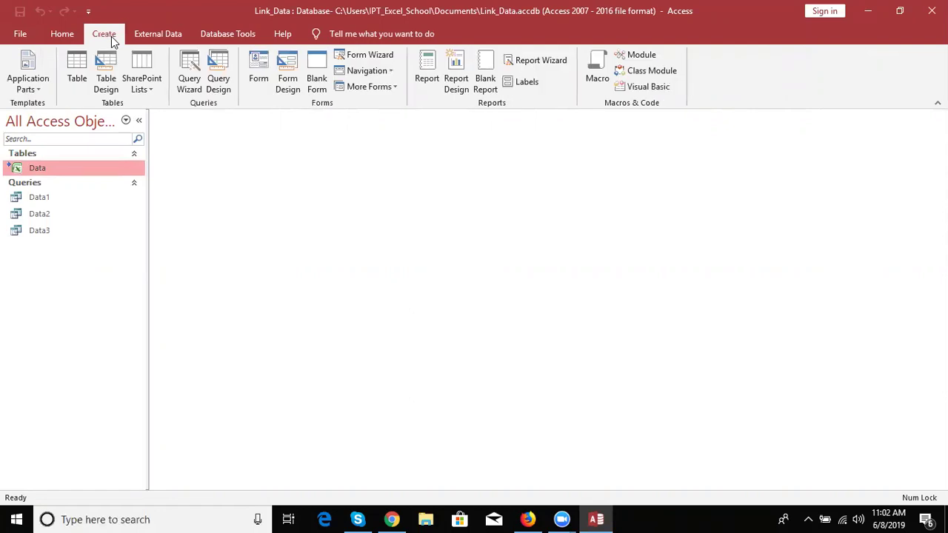
click(190, 83)
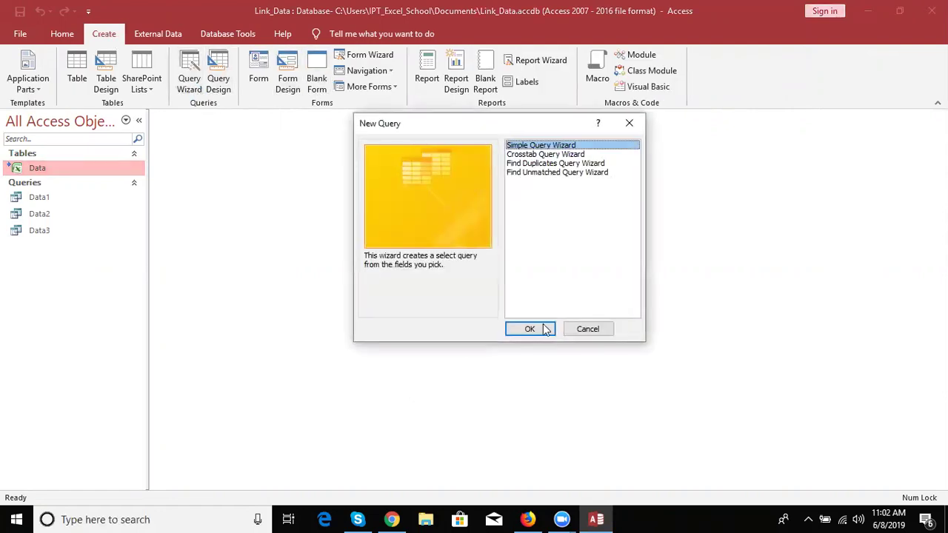
click(541, 330)
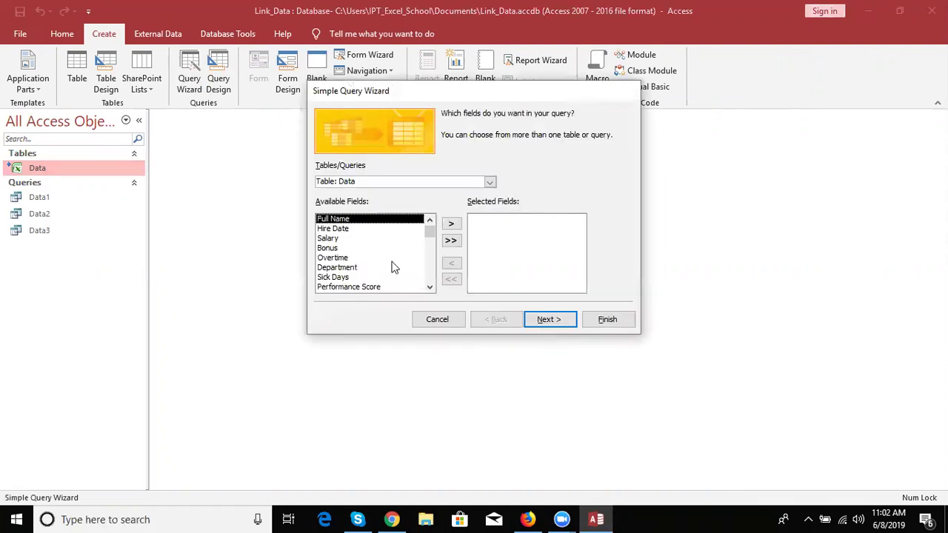
- Choose Department and Salary as the query's fields
click(451, 223)
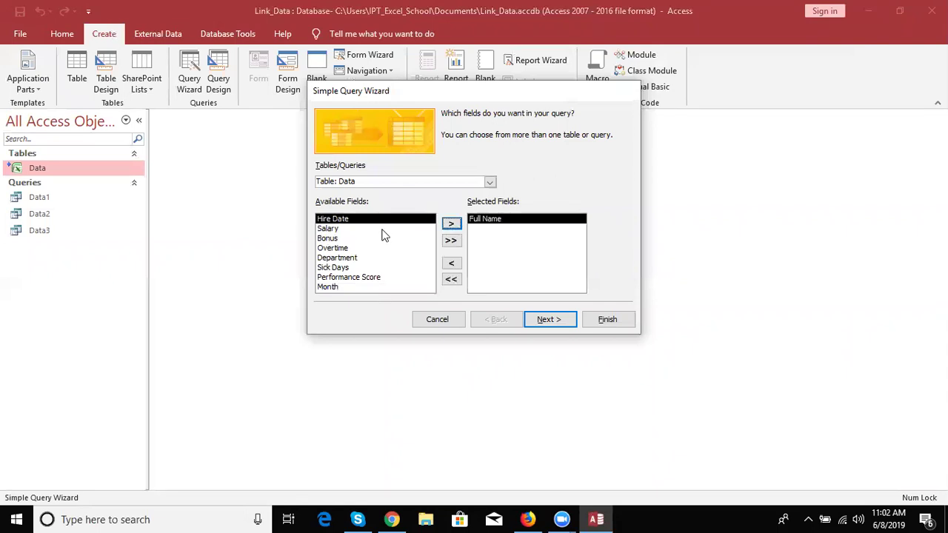
click(383, 231)
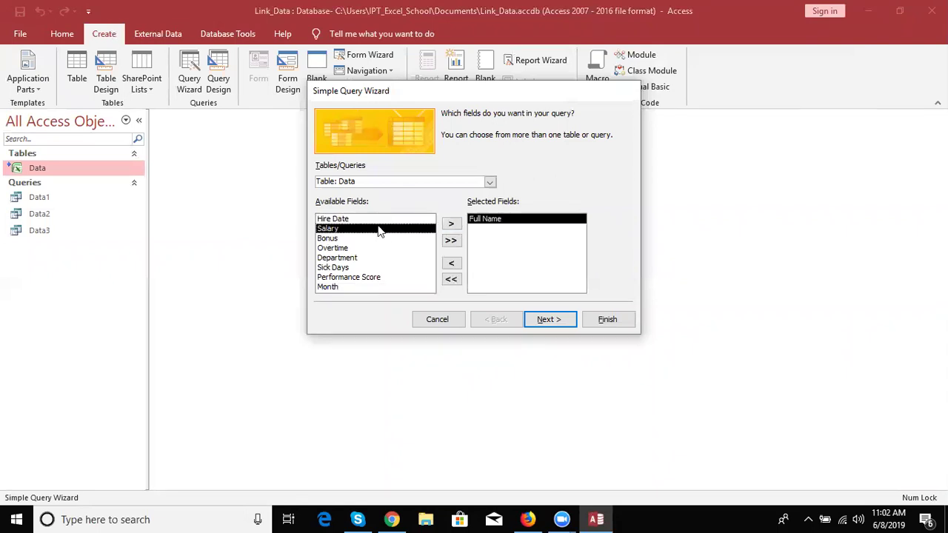
click(452, 265)
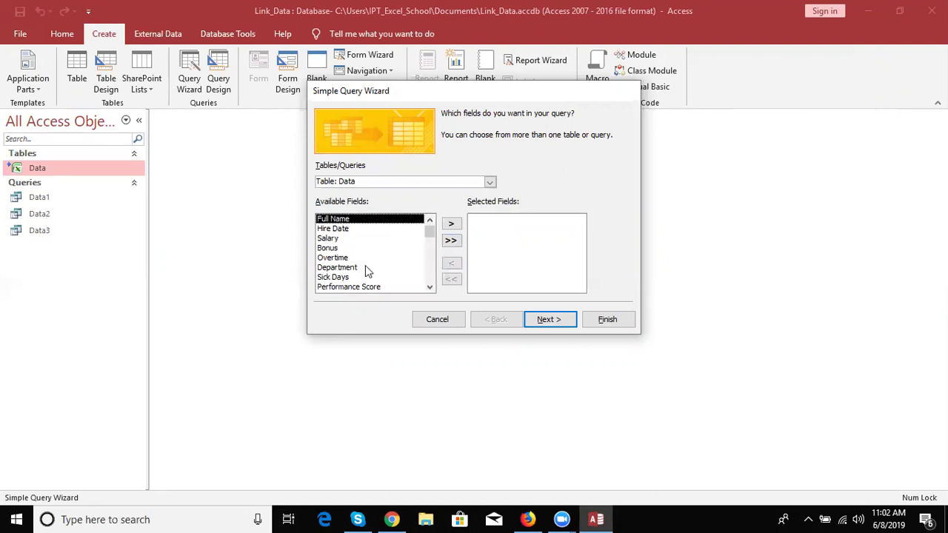
click(365, 268)
click(452, 223)
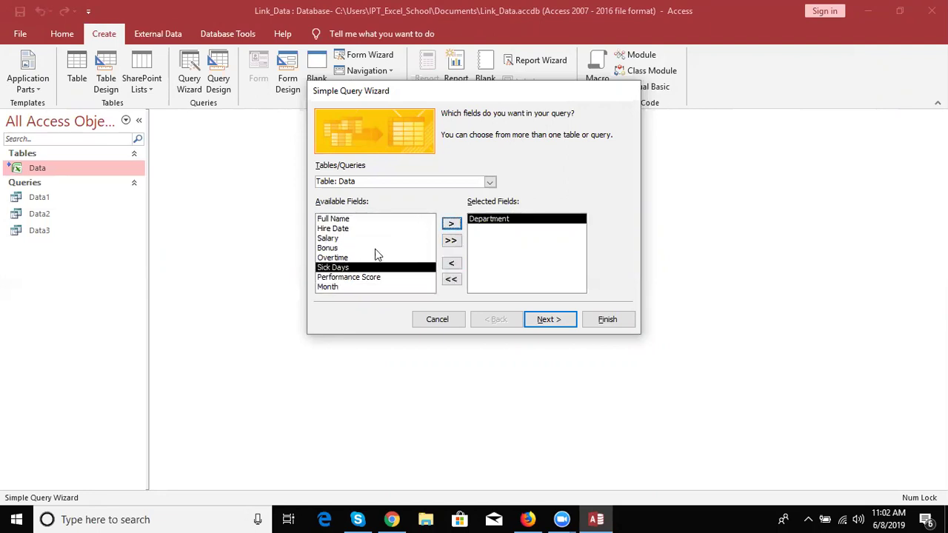
click(348, 240)
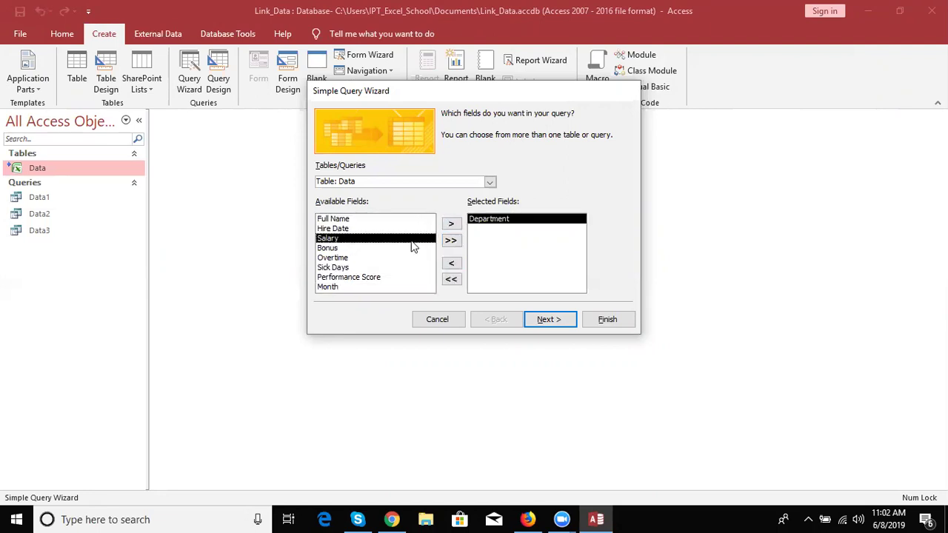
click(449, 224)
click(547, 320)
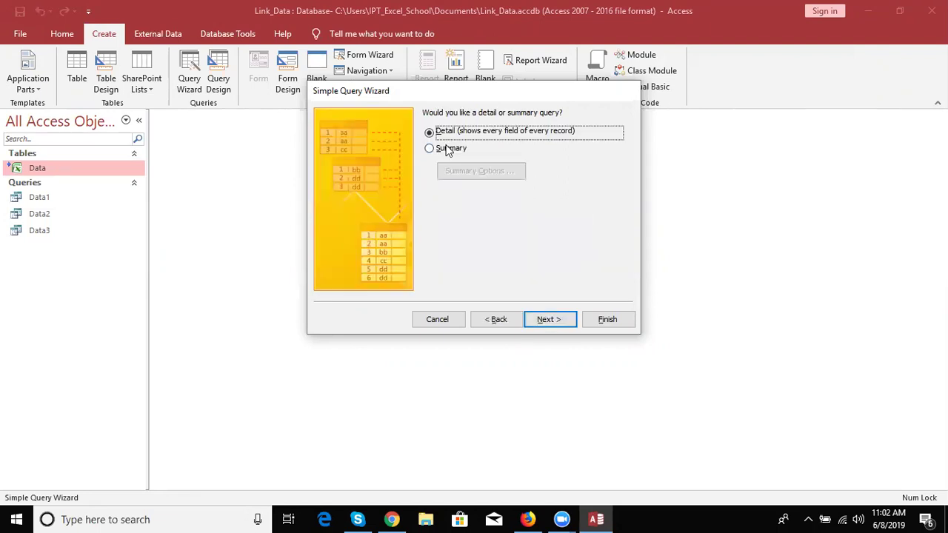
- Make it a summary query summing Salary and finish it as Data Query
click(448, 149)
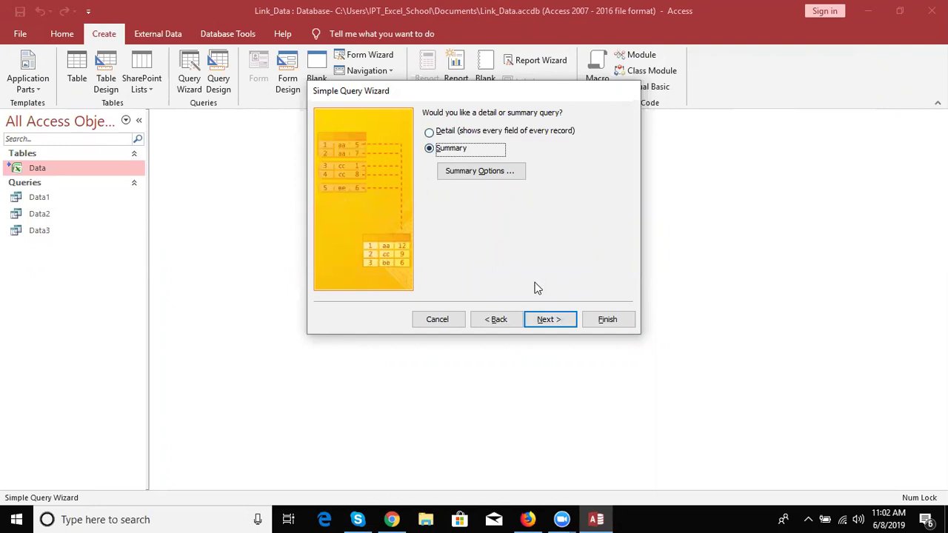
click(541, 319)
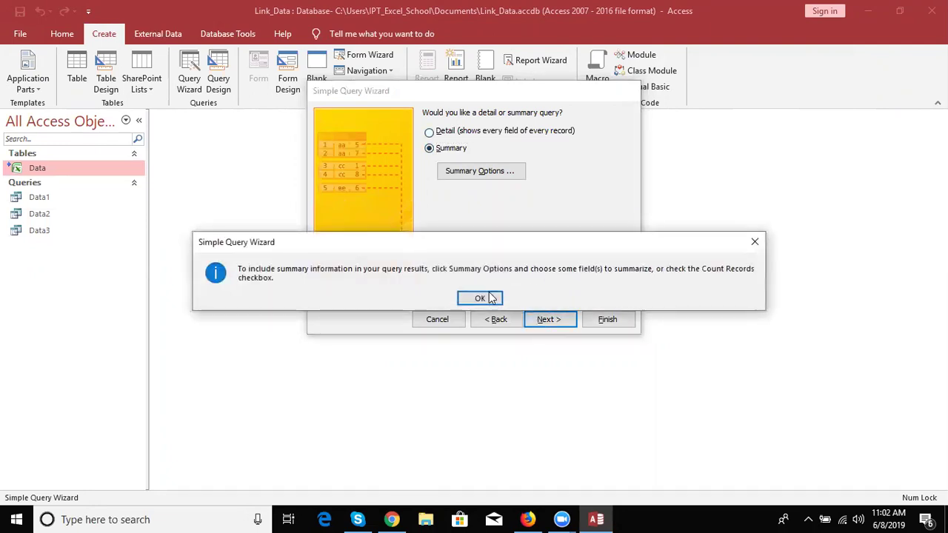
click(481, 298)
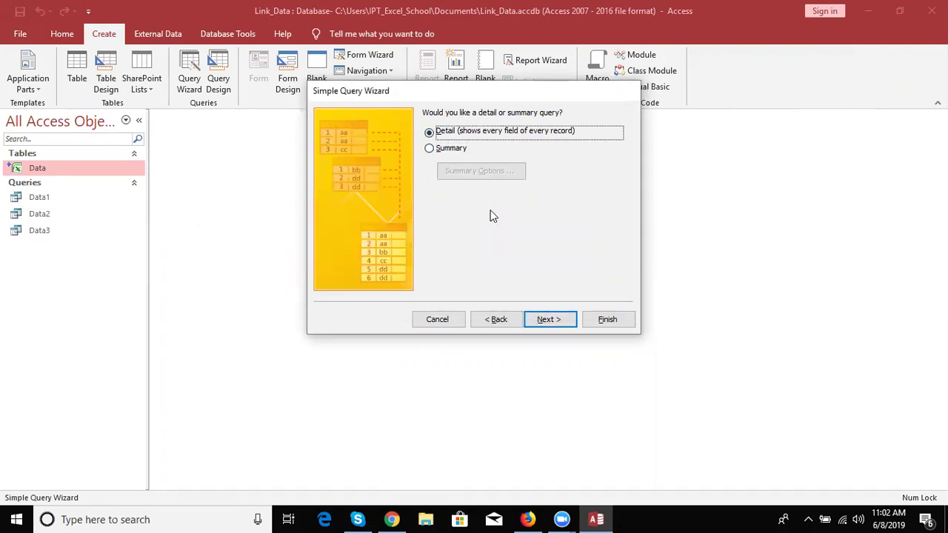
click(433, 150)
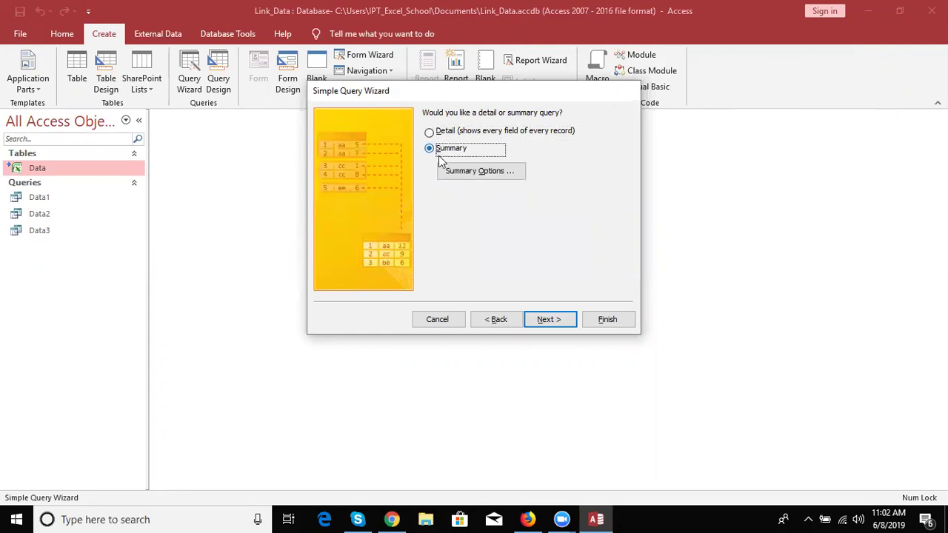
click(447, 169)
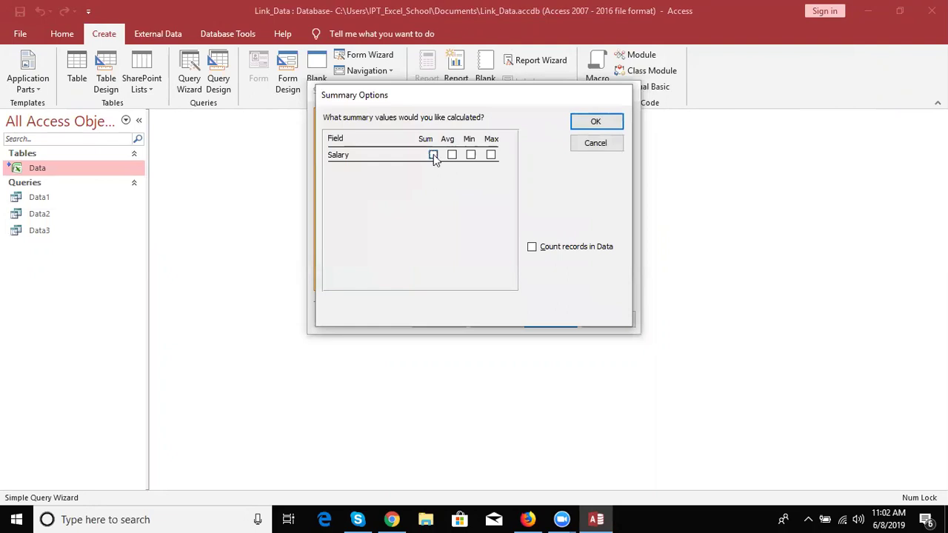
click(433, 155)
click(591, 125)
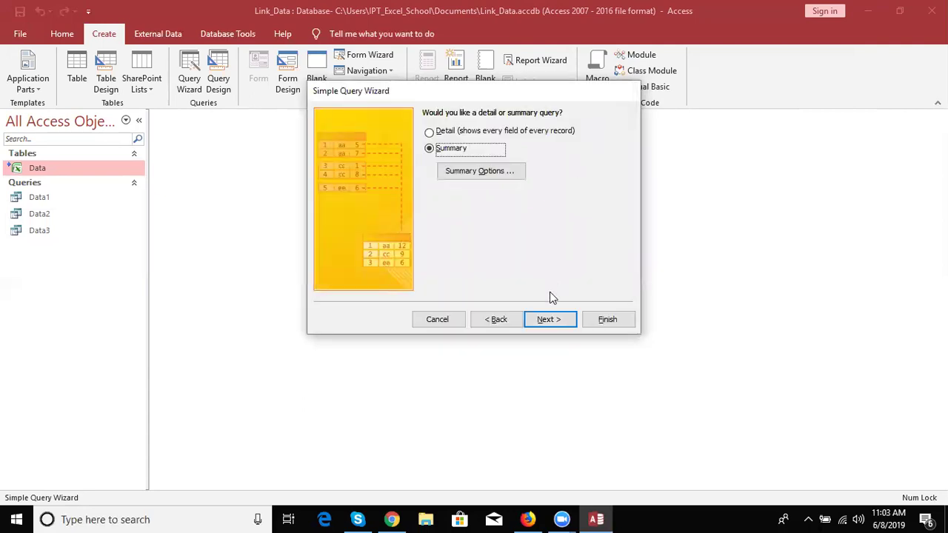
click(549, 319)
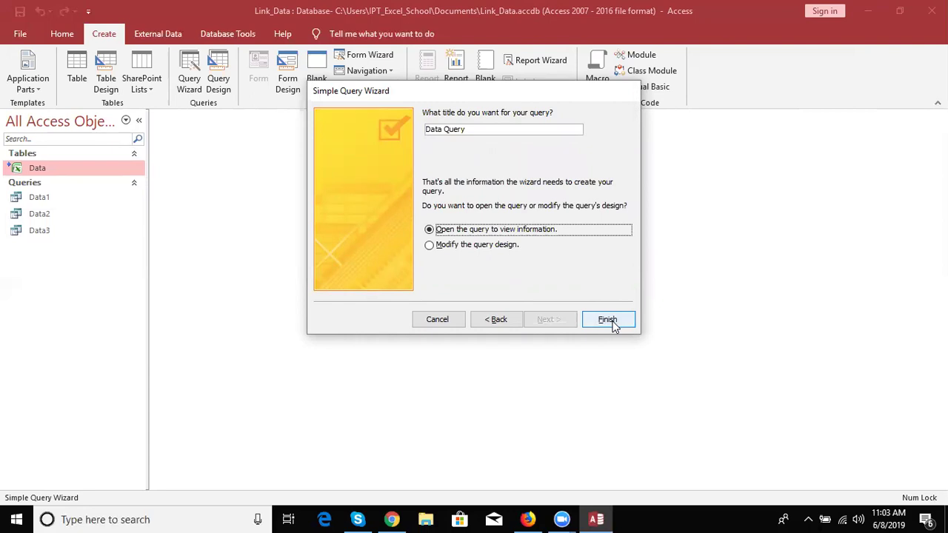
click(607, 319)
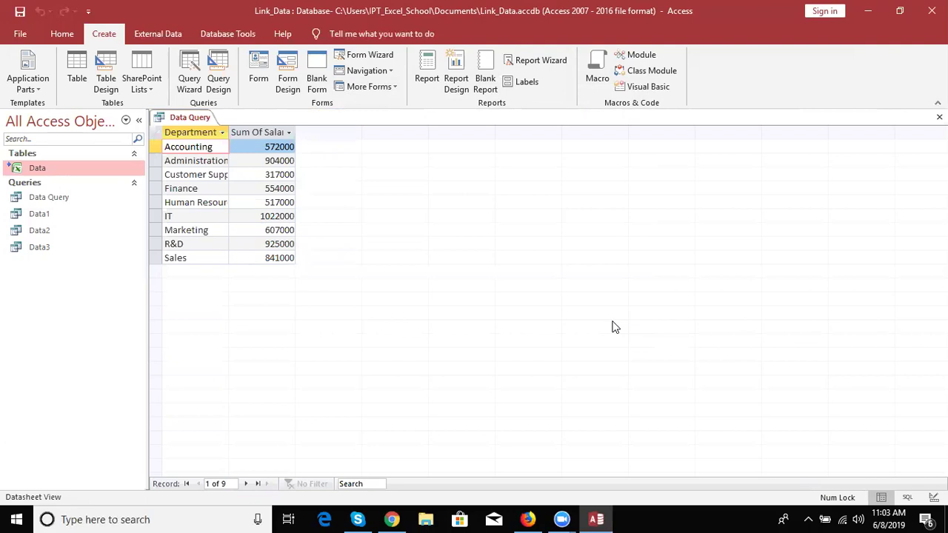
- Open Data1, Data3 and Data Query and browse the department Salary totals
double_click(68, 214)
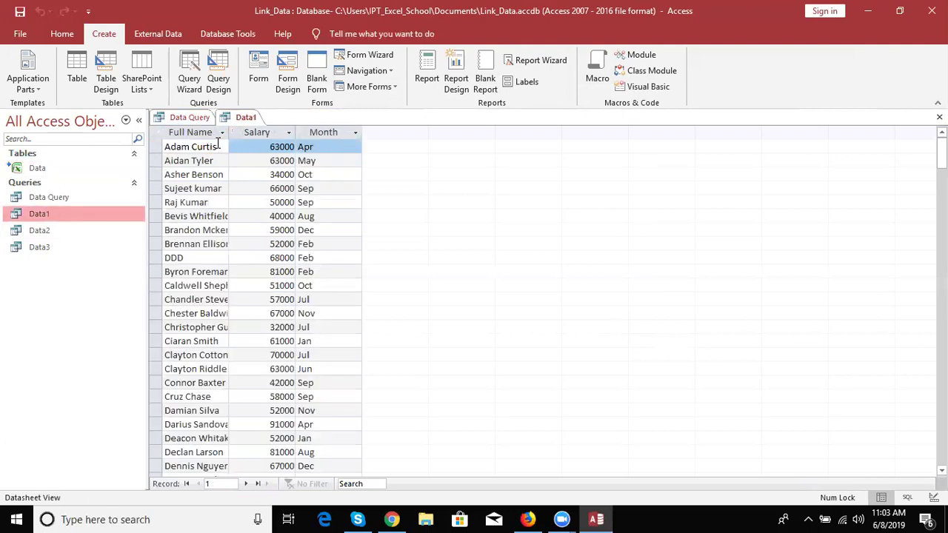
double_click(35, 247)
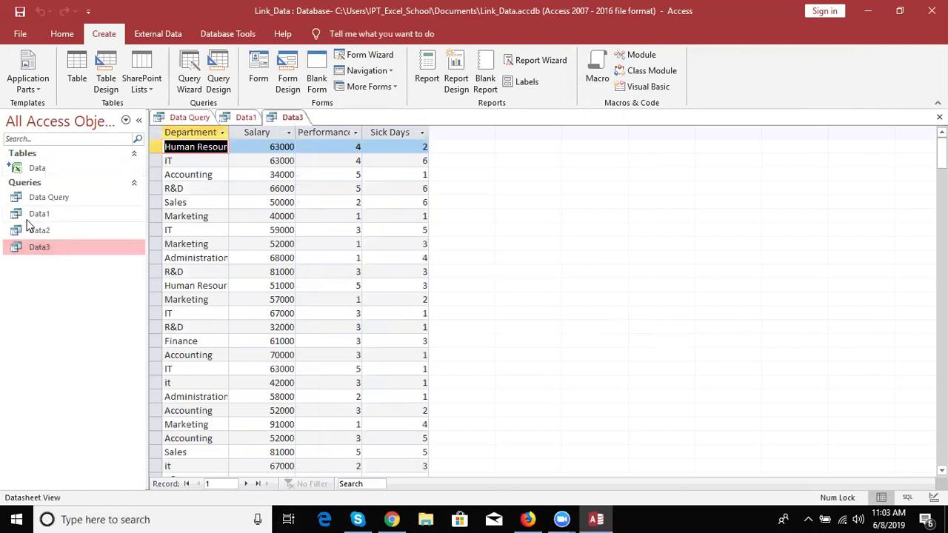
click(42, 203)
double_click(41, 203)
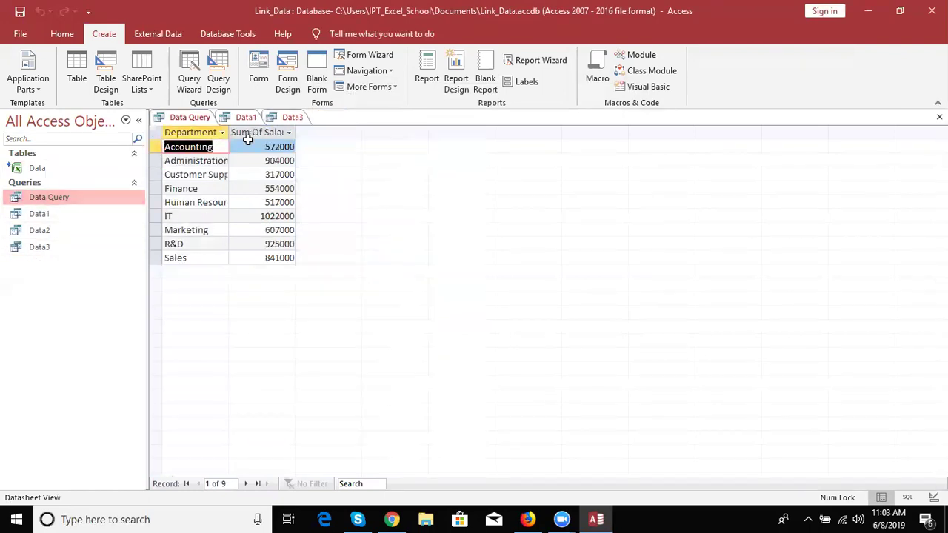
click(186, 204)
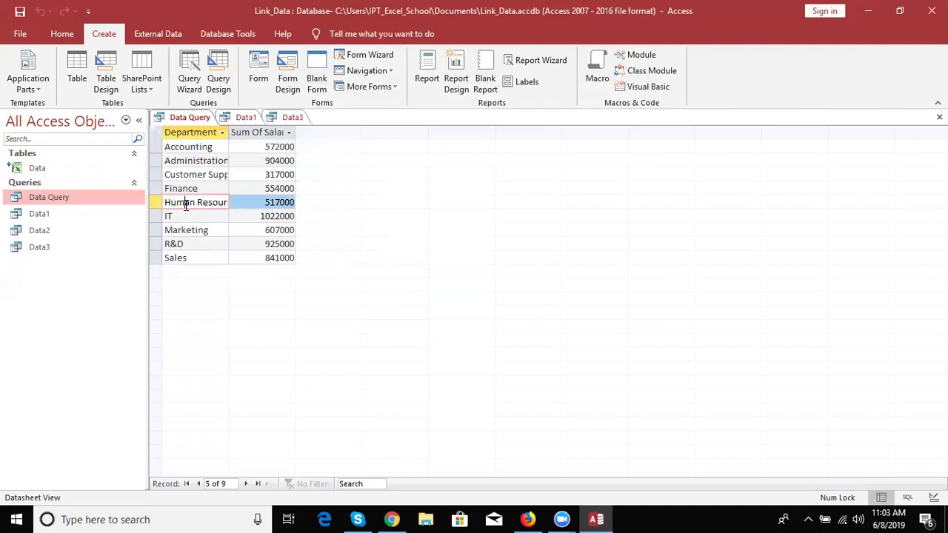
click(251, 213)
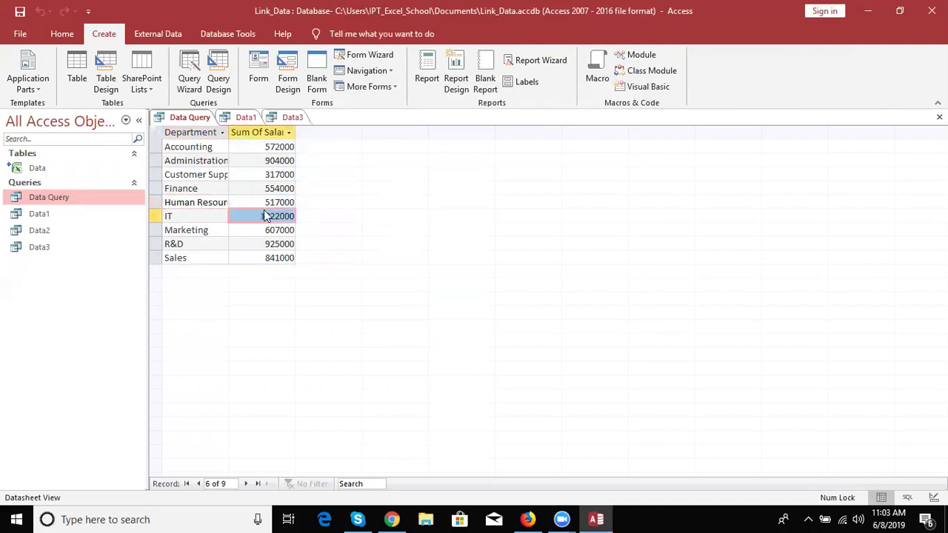
- Close all three query results and select the Data table
click(939, 117)
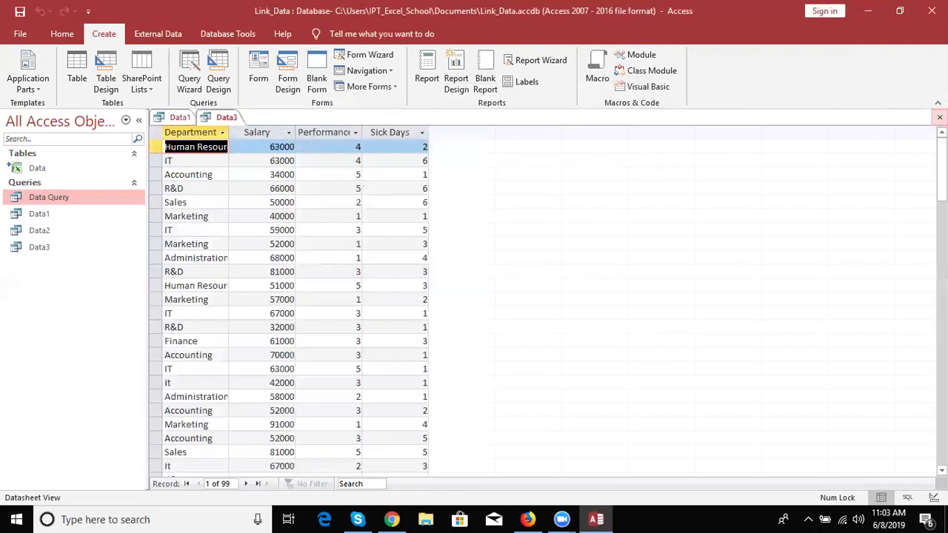
click(940, 117)
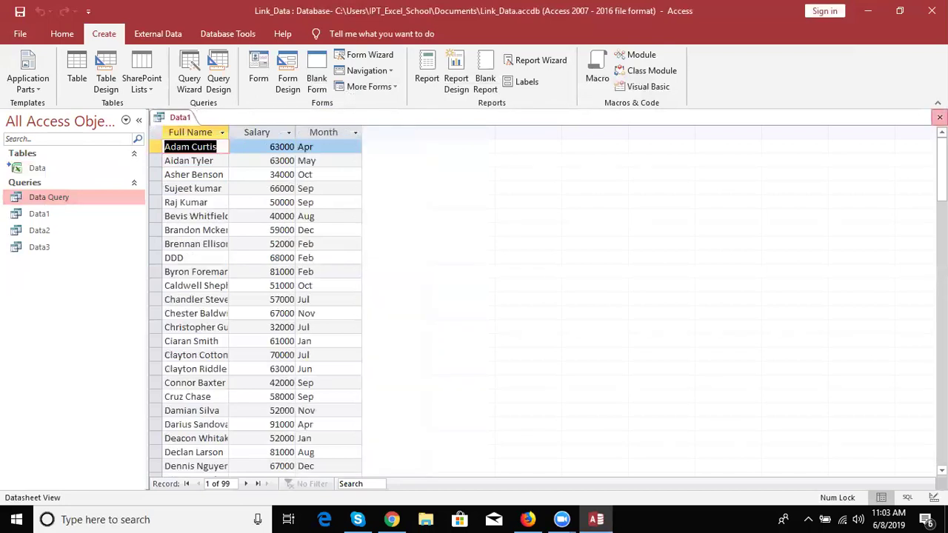
click(939, 117)
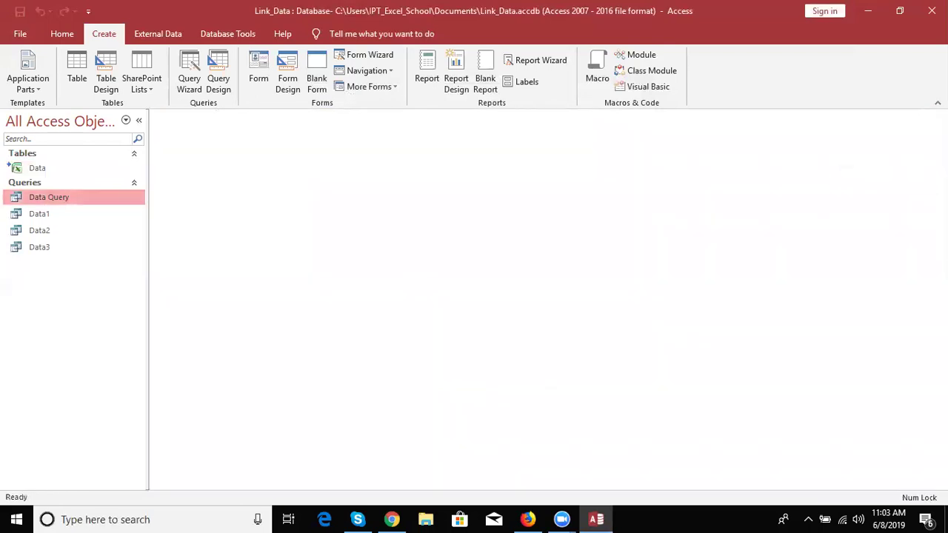
click(114, 169)
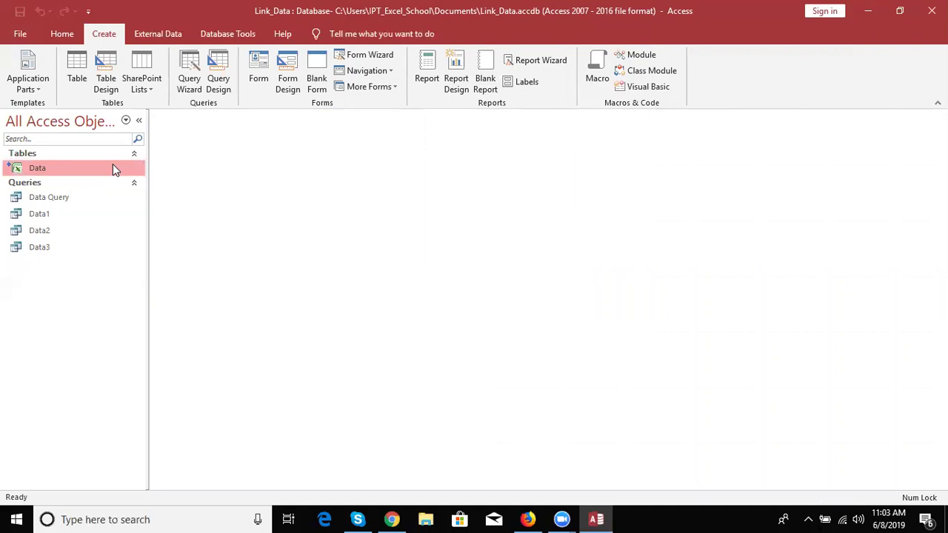
- Start the Crosstab Query Wizard with the Data table as its source
click(189, 83)
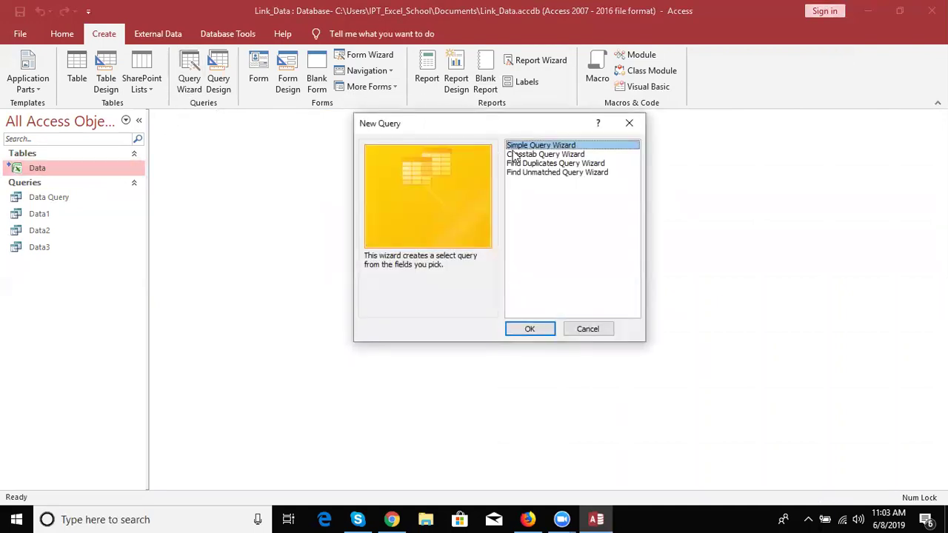
click(513, 155)
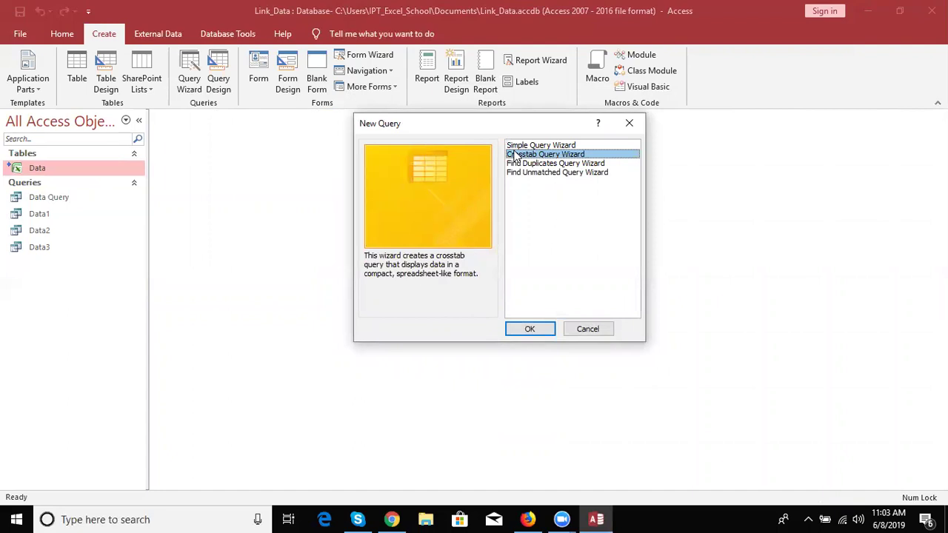
click(523, 332)
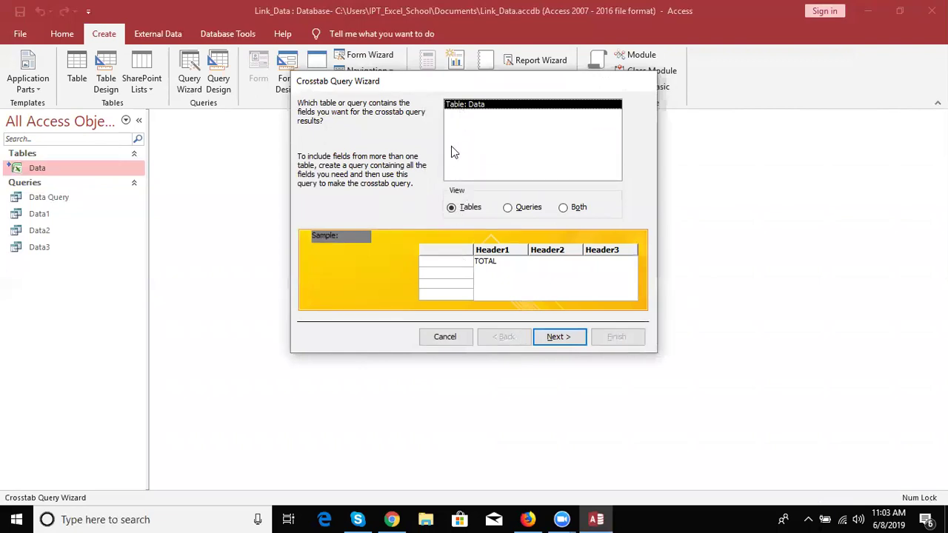
click(511, 210)
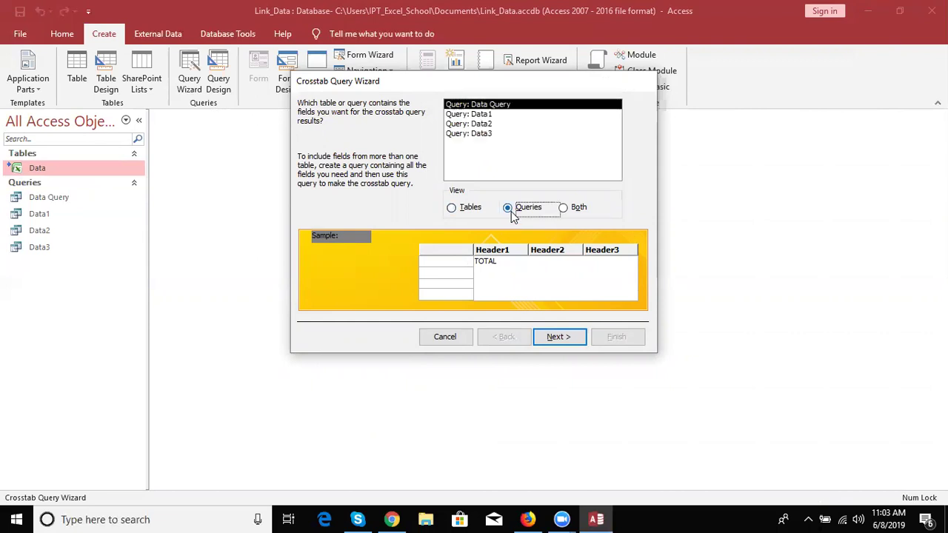
click(471, 209)
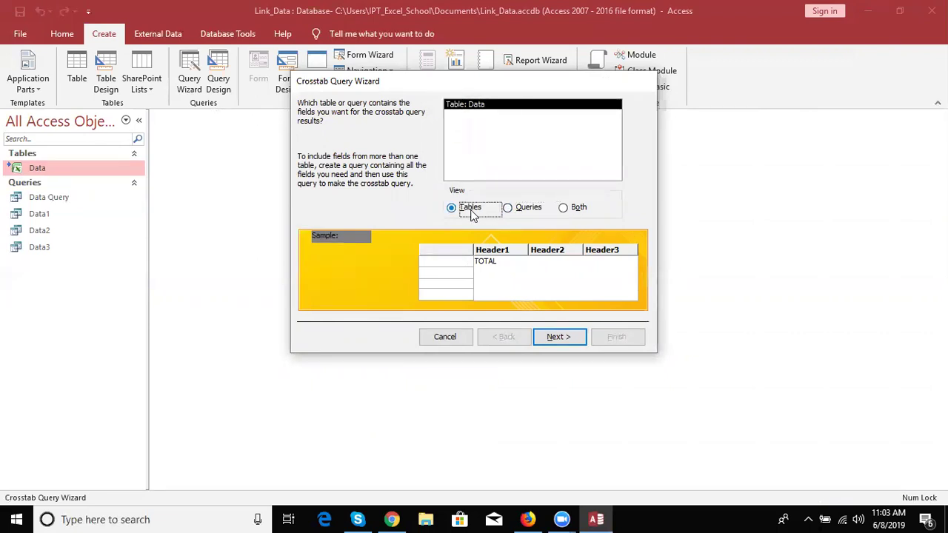
click(557, 339)
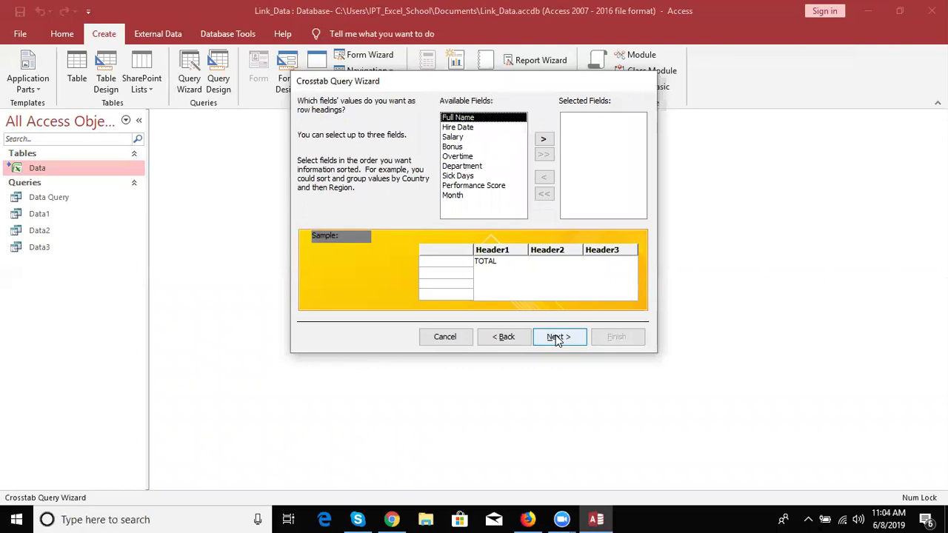
- Use Department as row headings, Month as column headings, and Sum of Salary as values
click(480, 167)
click(543, 139)
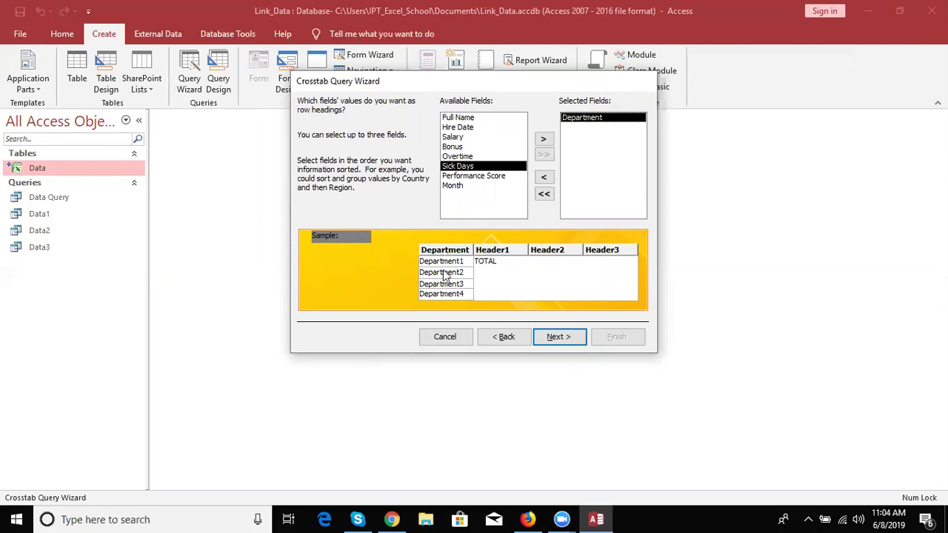
click(549, 338)
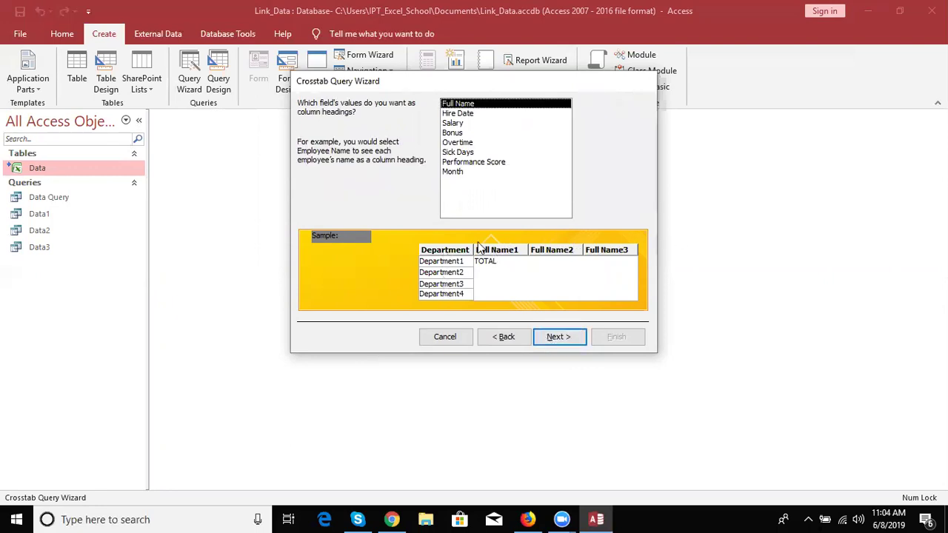
click(456, 175)
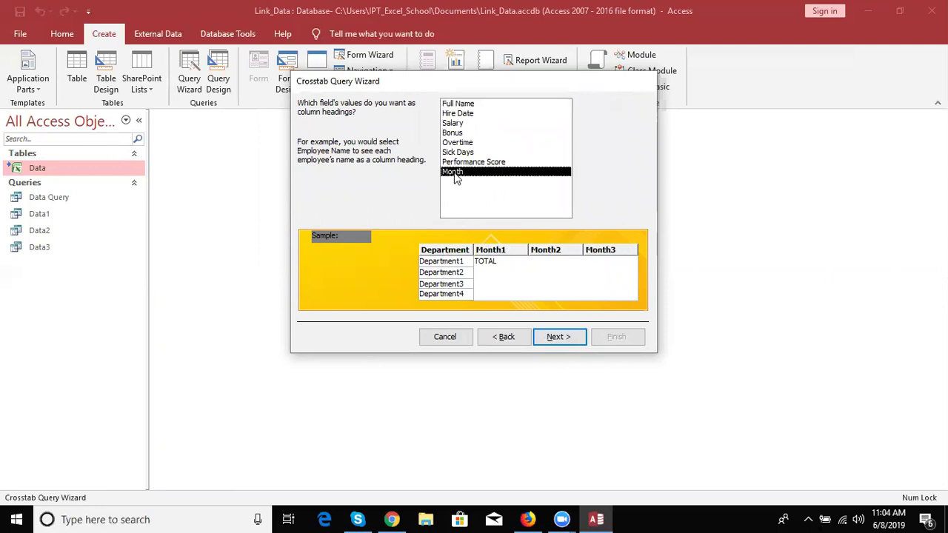
click(563, 340)
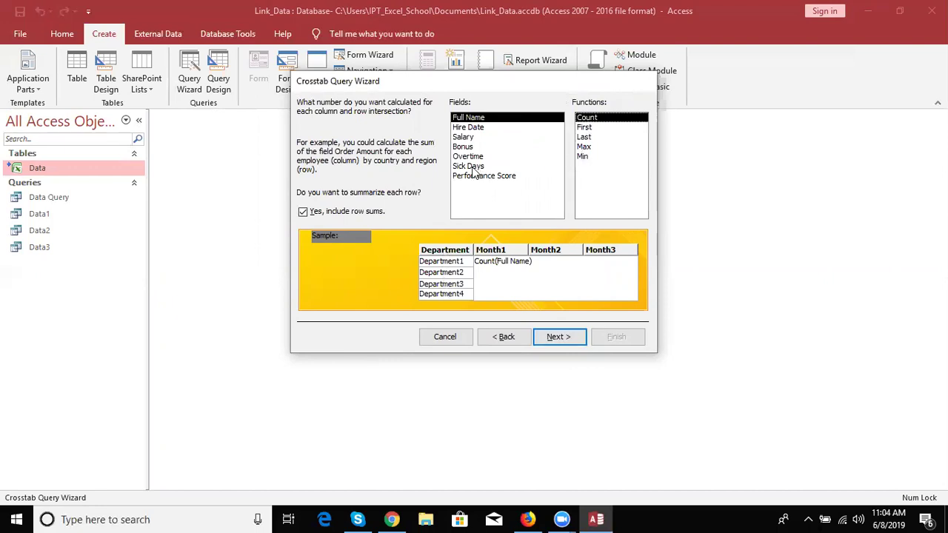
click(464, 137)
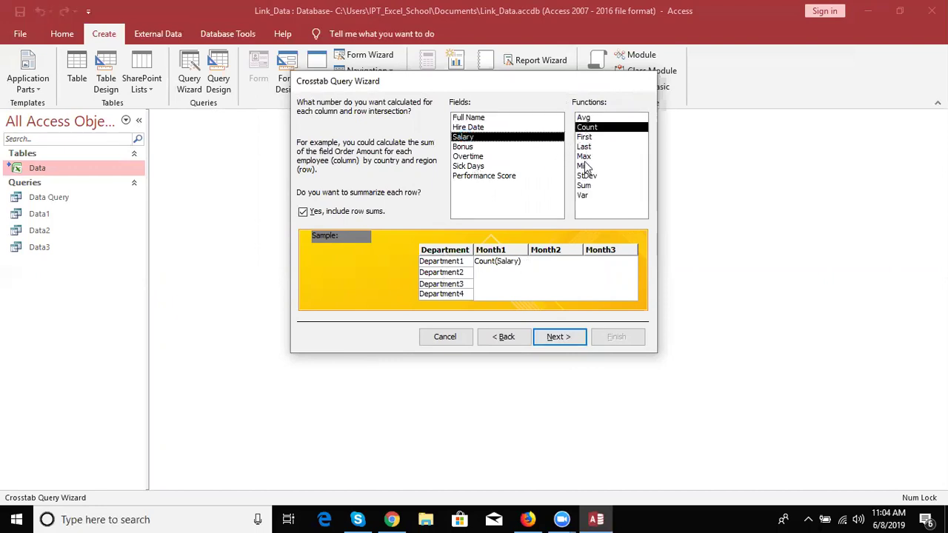
click(584, 186)
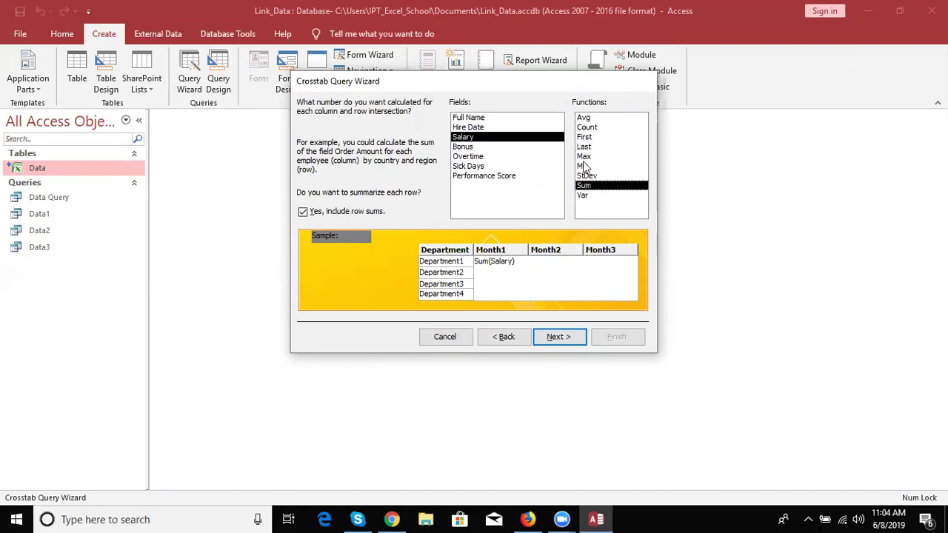
click(578, 339)
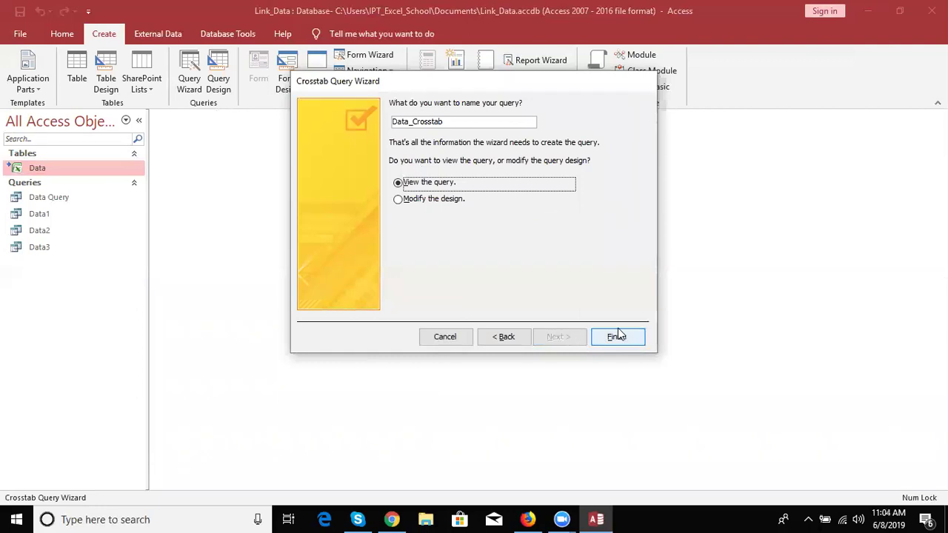
- Finish Data_Crosstab, browse its salary total and monthly columns, then close the results
click(618, 337)
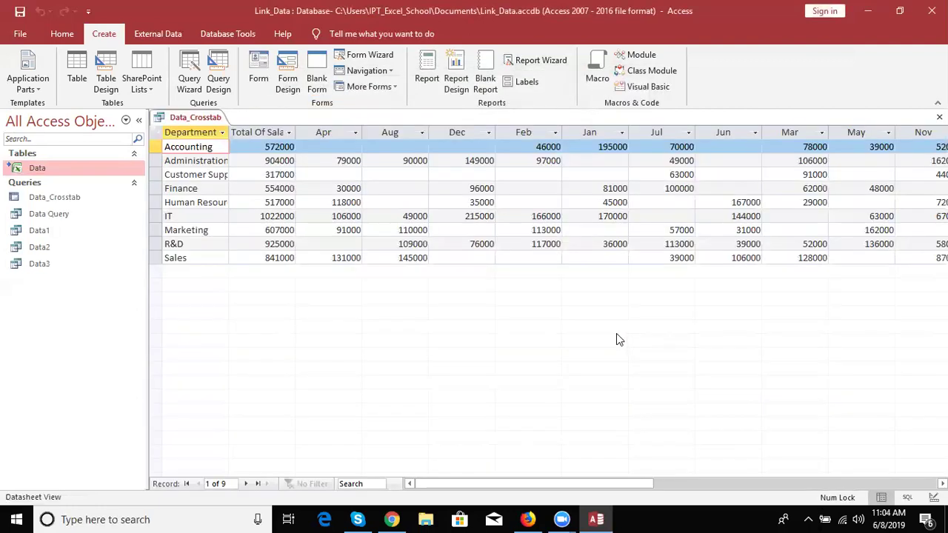
click(380, 202)
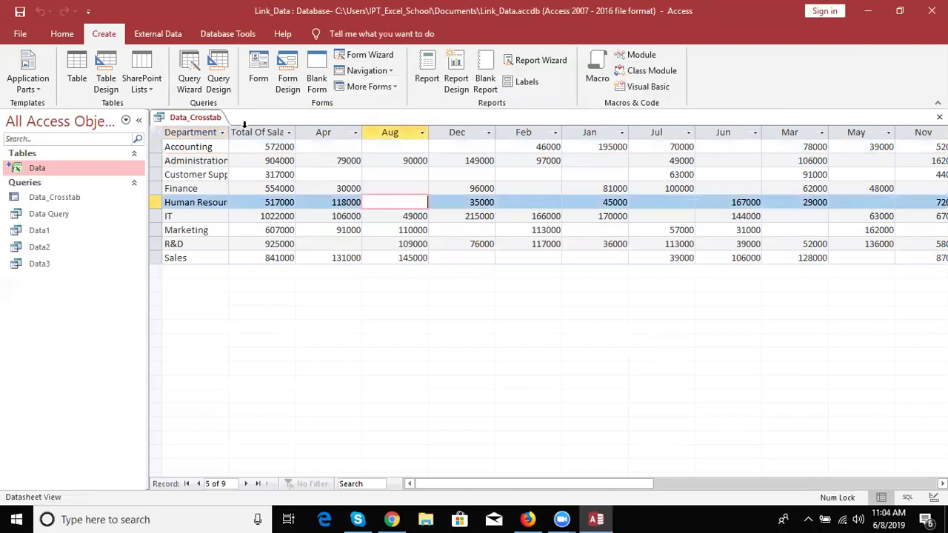
click(246, 125)
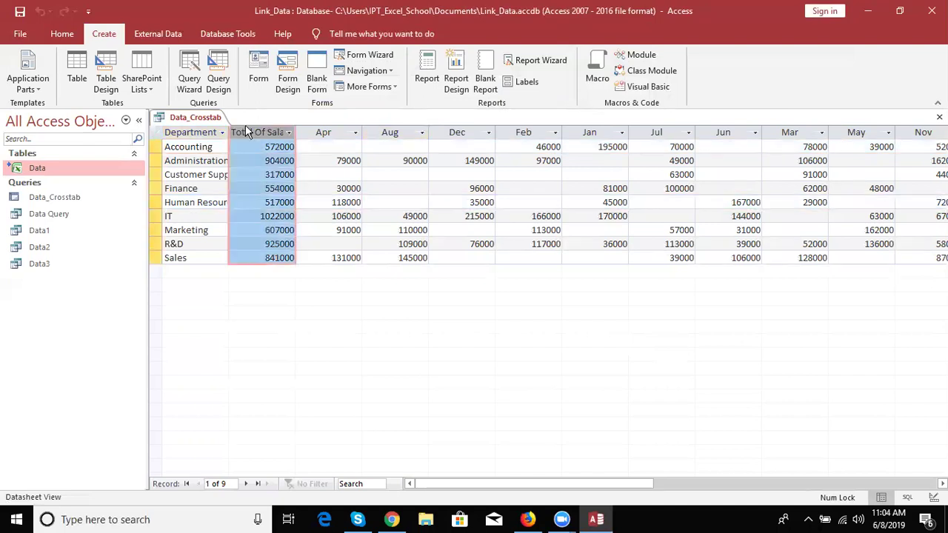
click(304, 131)
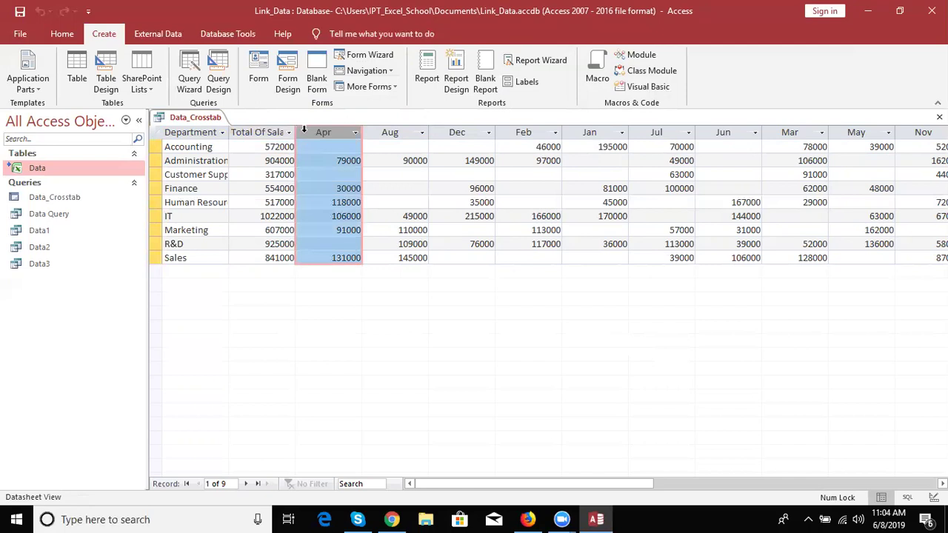
key(Tab)
key(Tab)
key(Tab)
key(Tab)
key(Tab)
key(Tab)
key(Tab)
key(Tab)
key(Tab)
key(Tab)
key(Tab)
key(Tab)
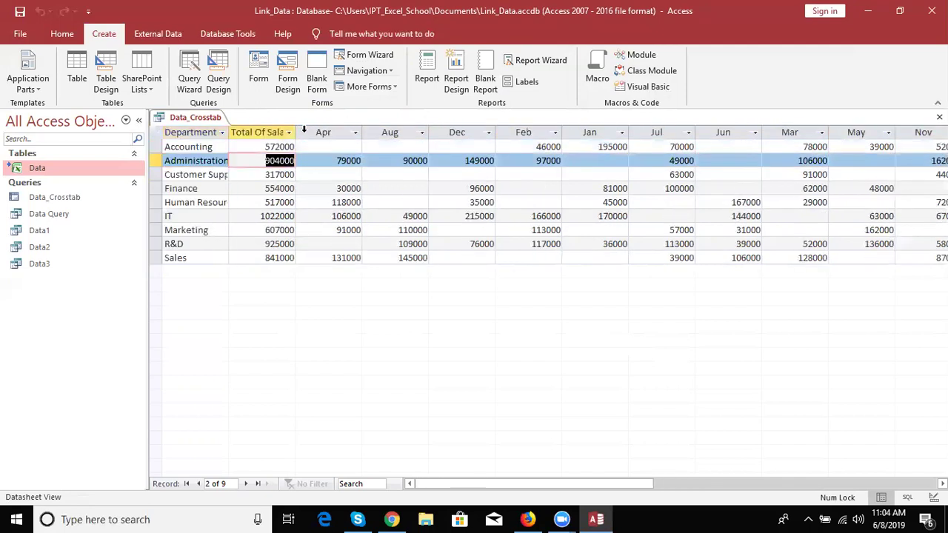
key(Tab)
key(Tab)
key(shift+Tab)
key(shift+Tab)
key(shift+Tab)
key(shift+Tab)
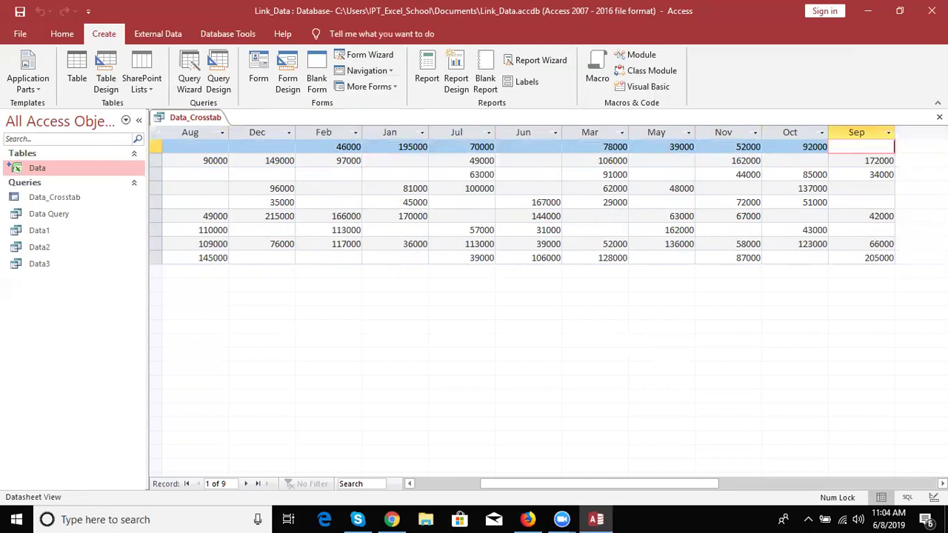
click(940, 117)
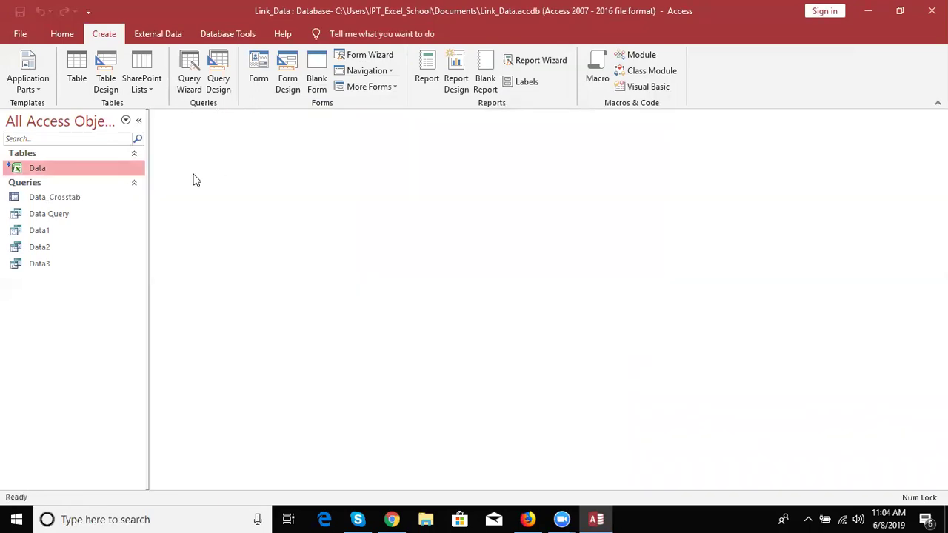
right_click(115, 200)
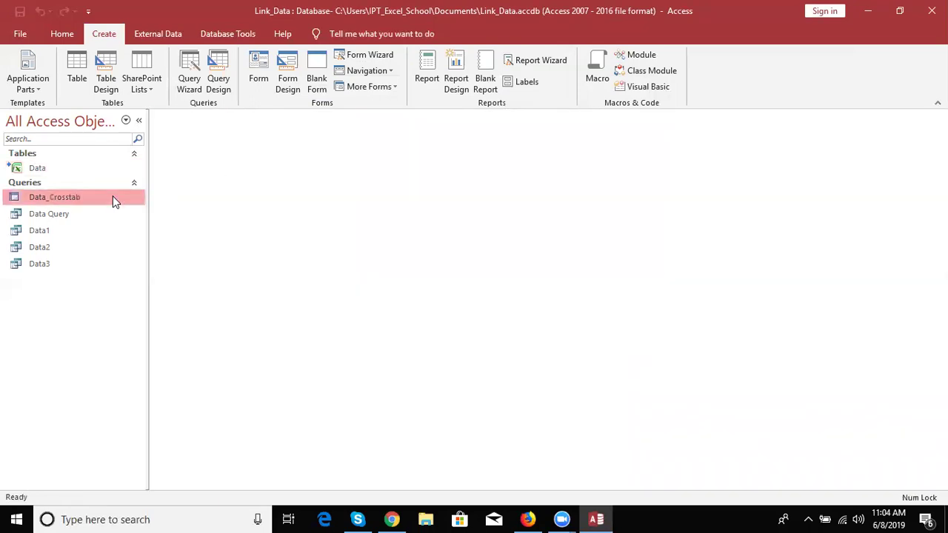
click(141, 223)
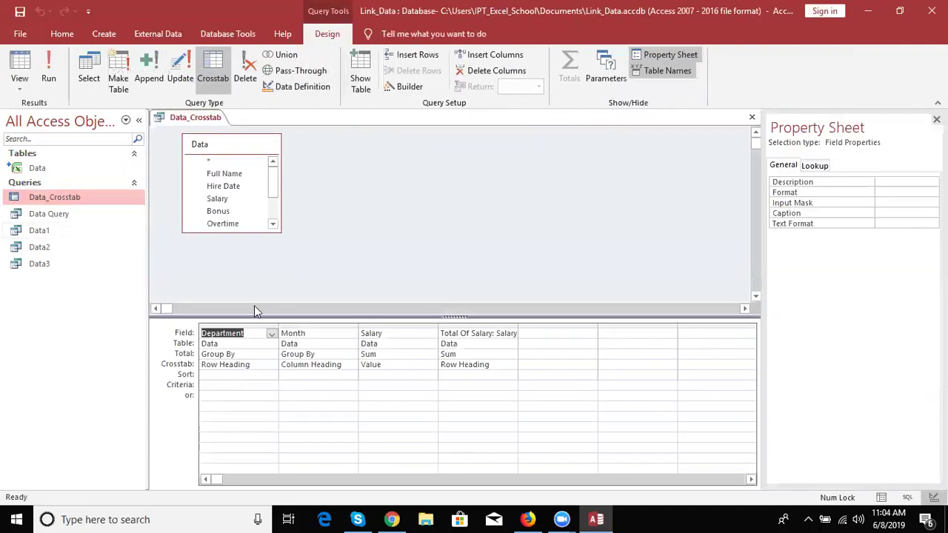
click(434, 334)
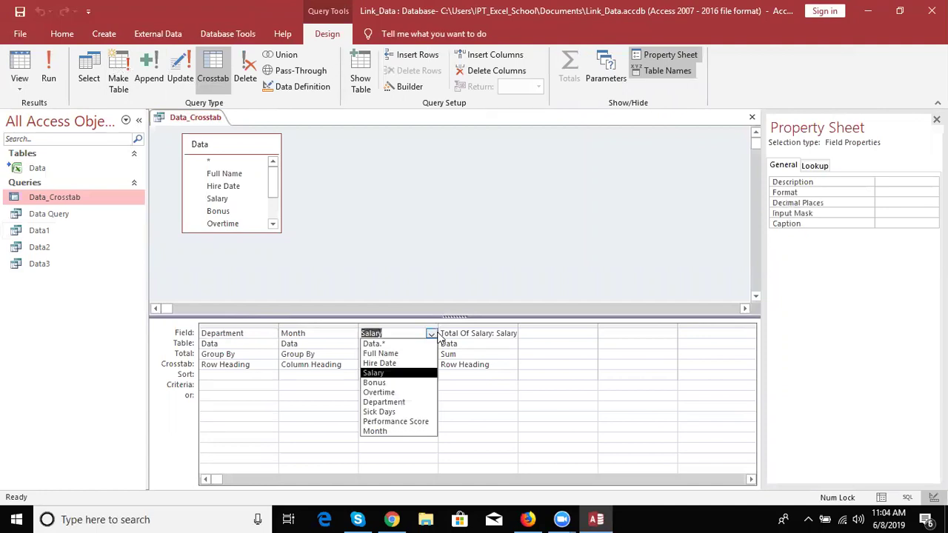
click(438, 335)
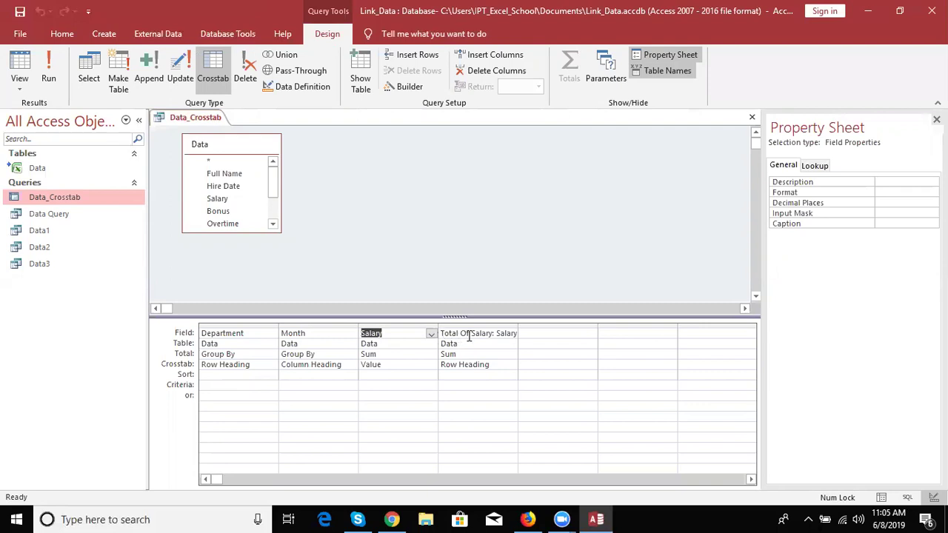
click(469, 335)
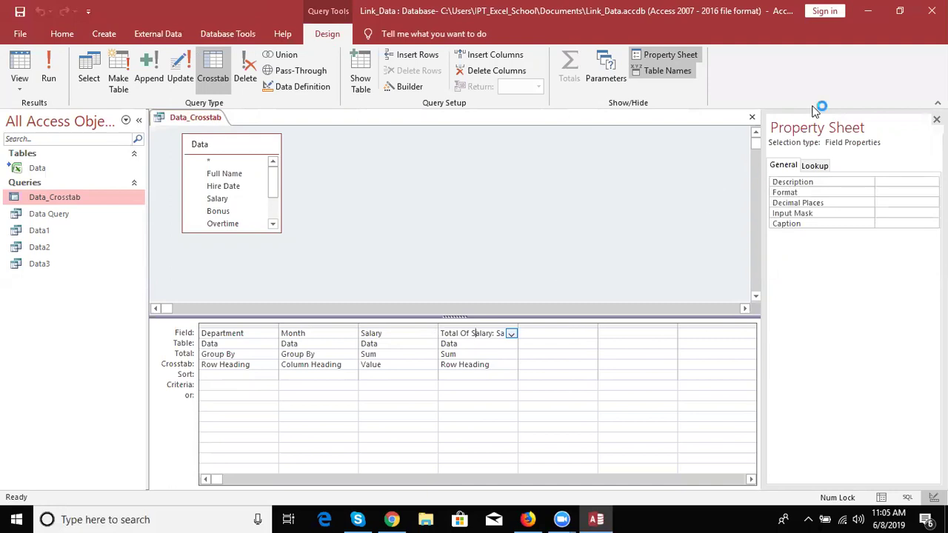
click(750, 117)
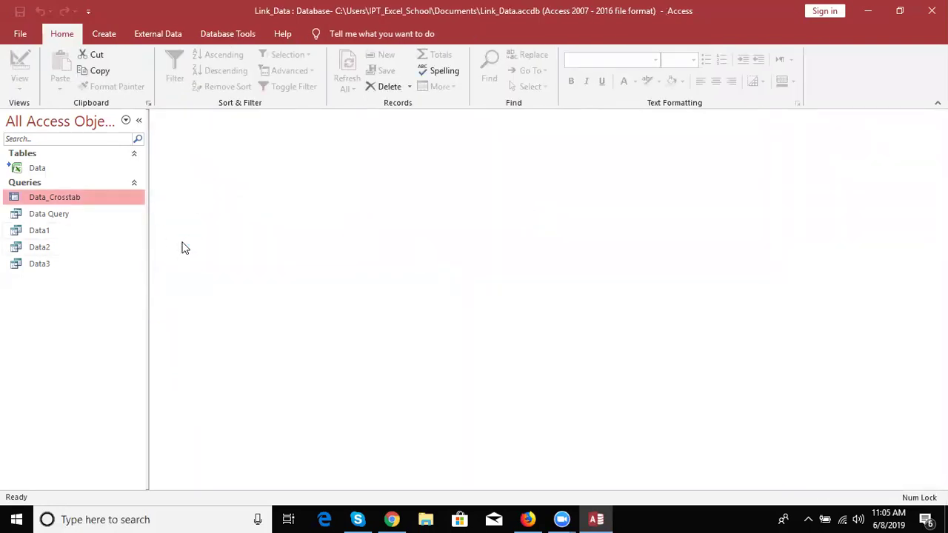
- Reopen Data_Crosstab, inspect the Apr and Aug columns and Finance row, then close it
double_click(74, 199)
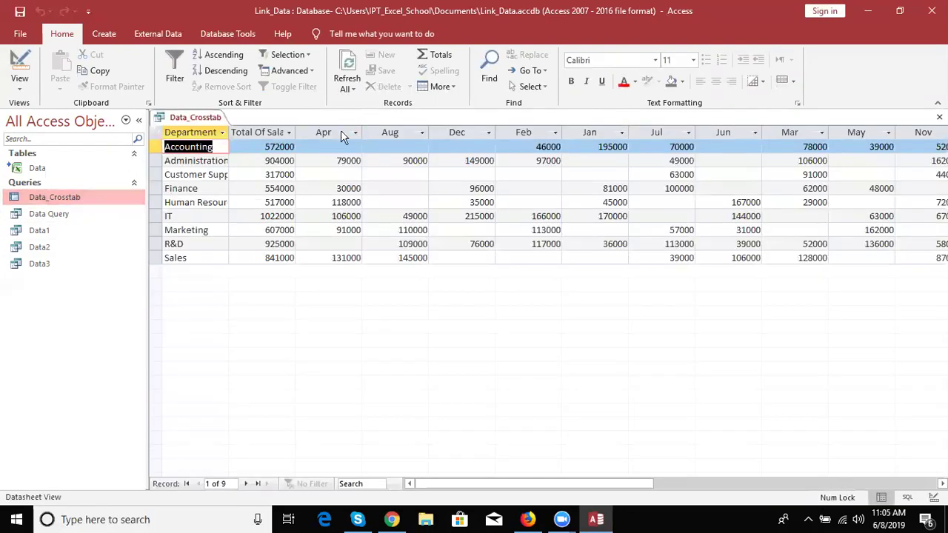
click(341, 131)
click(382, 133)
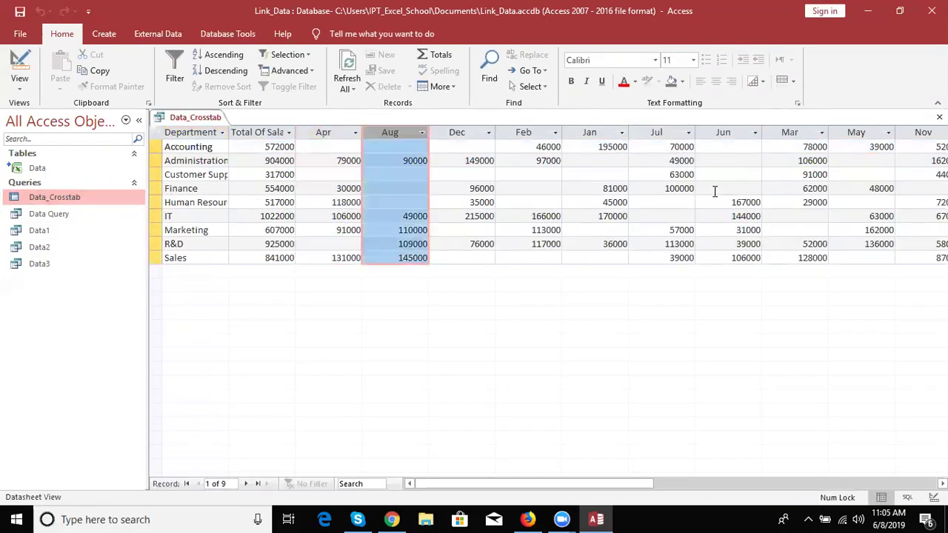
click(211, 175)
click(346, 190)
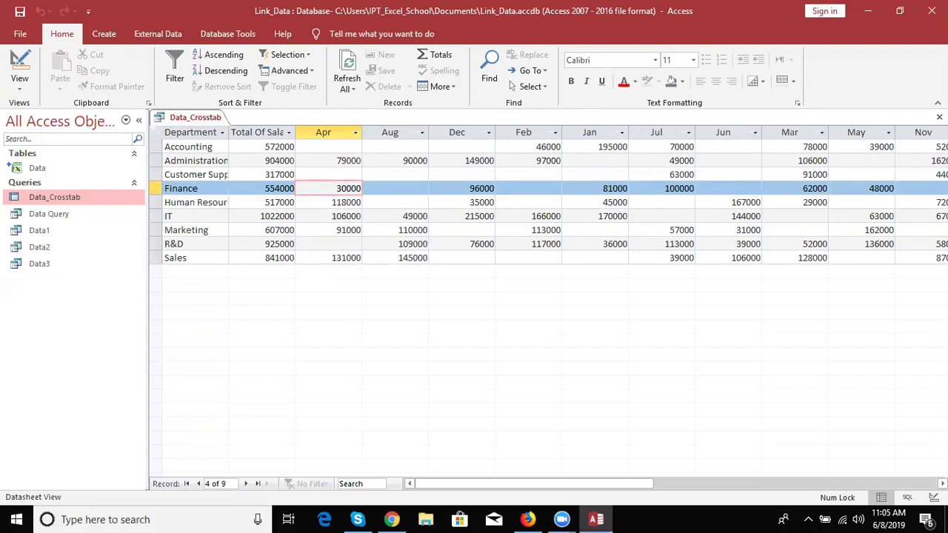
click(939, 117)
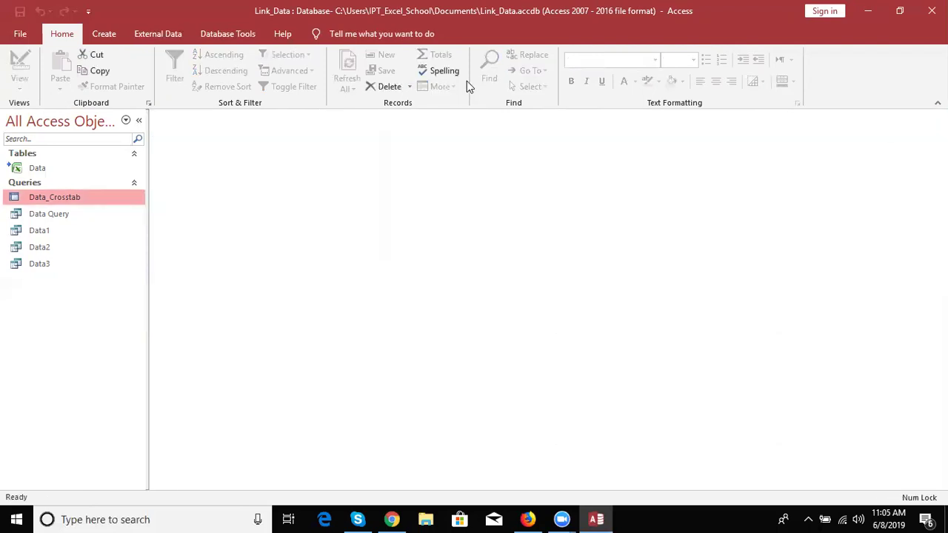
- Select the Data table and start a new wizard-built query
click(67, 167)
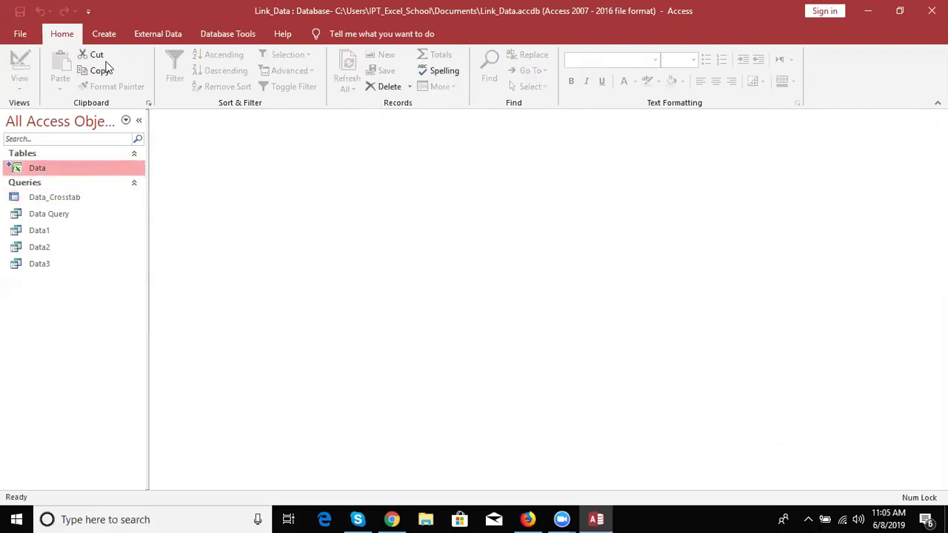
click(116, 30)
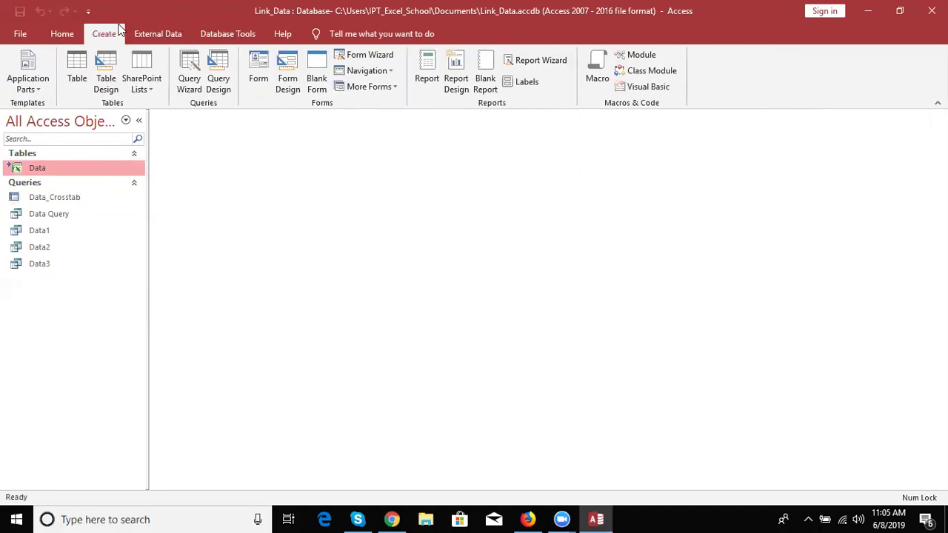
click(196, 92)
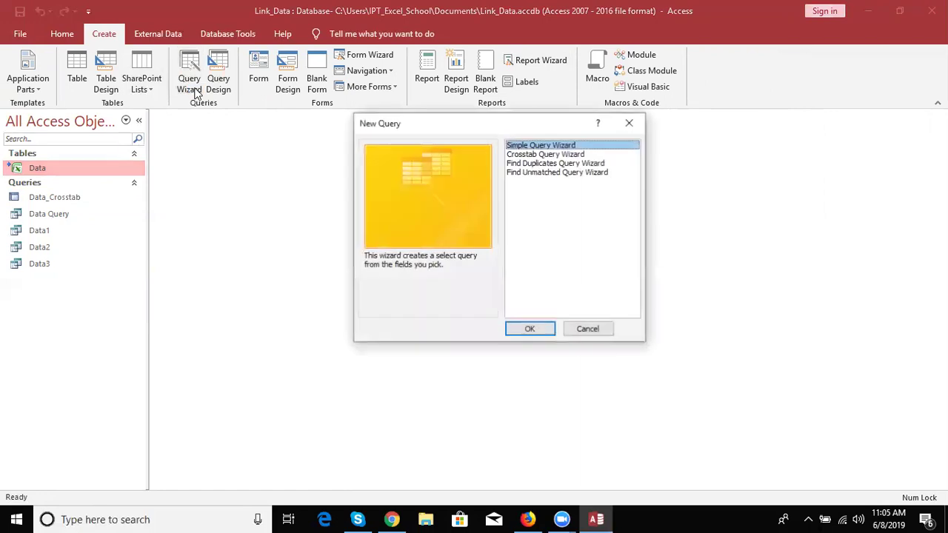
- Start the Find Duplicates Query Wizard on the Data table
click(522, 164)
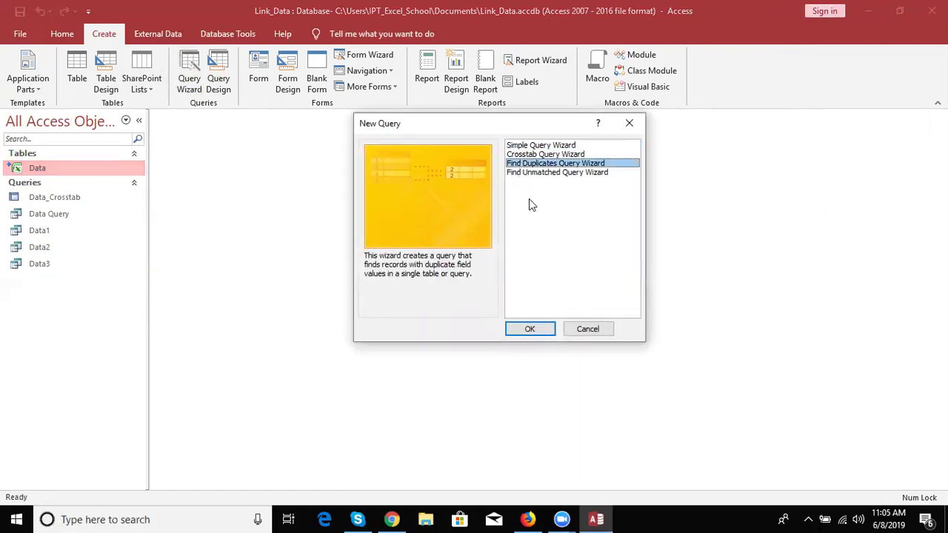
click(530, 328)
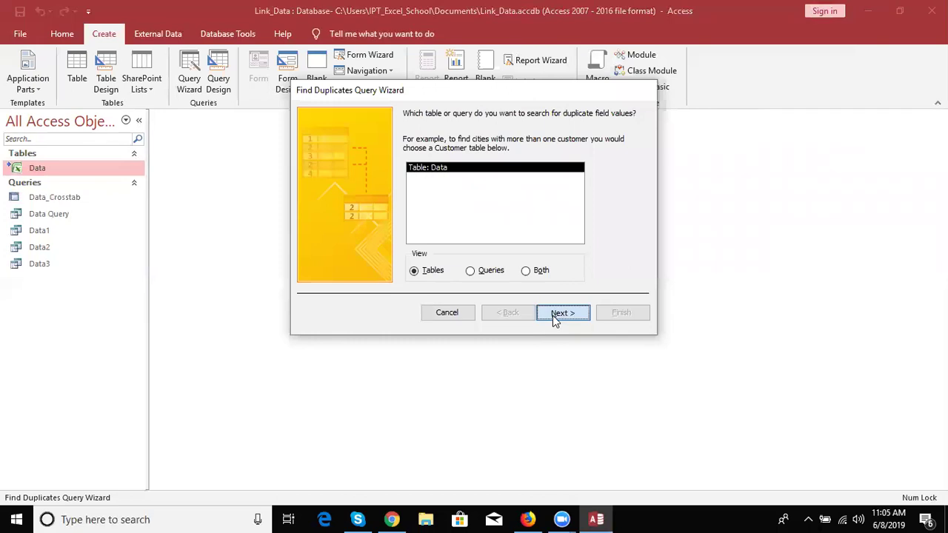
click(552, 316)
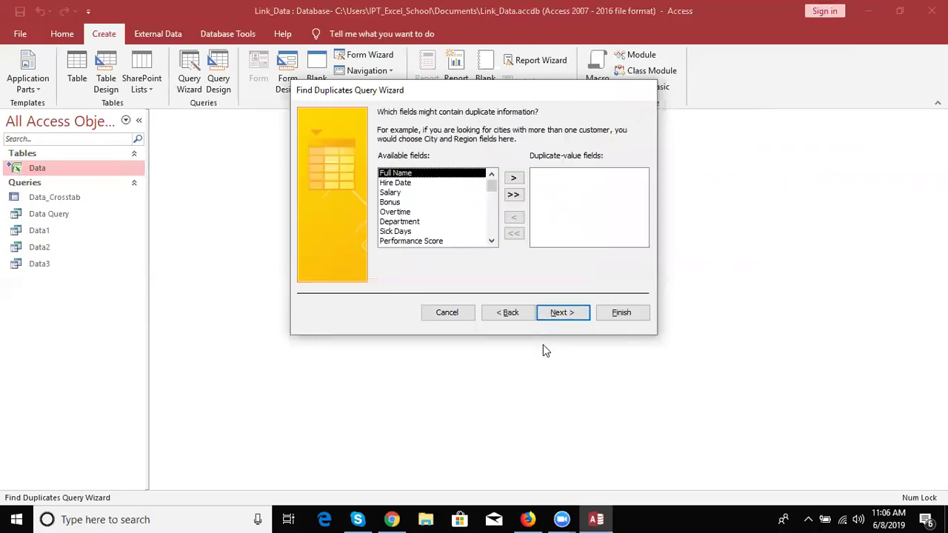
- Set Department as the field checked for duplicate values
click(400, 222)
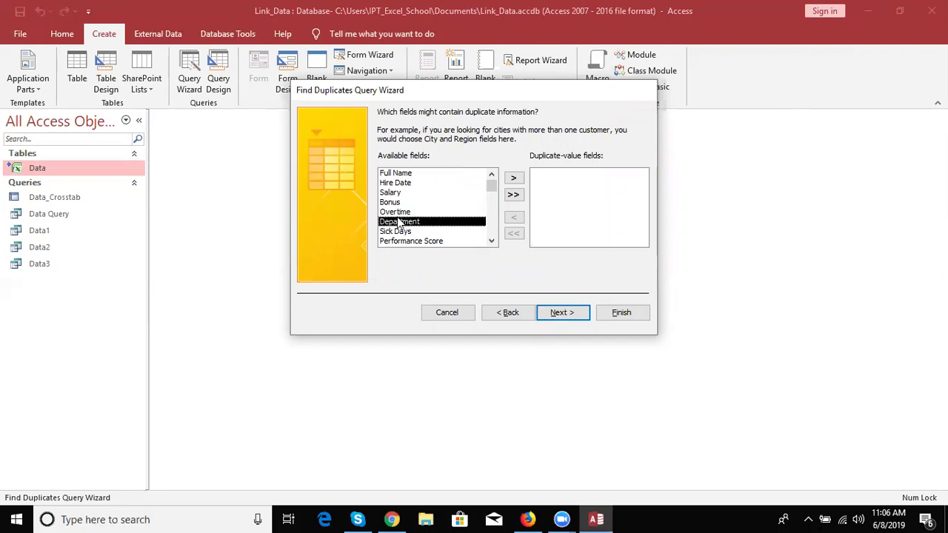
click(510, 179)
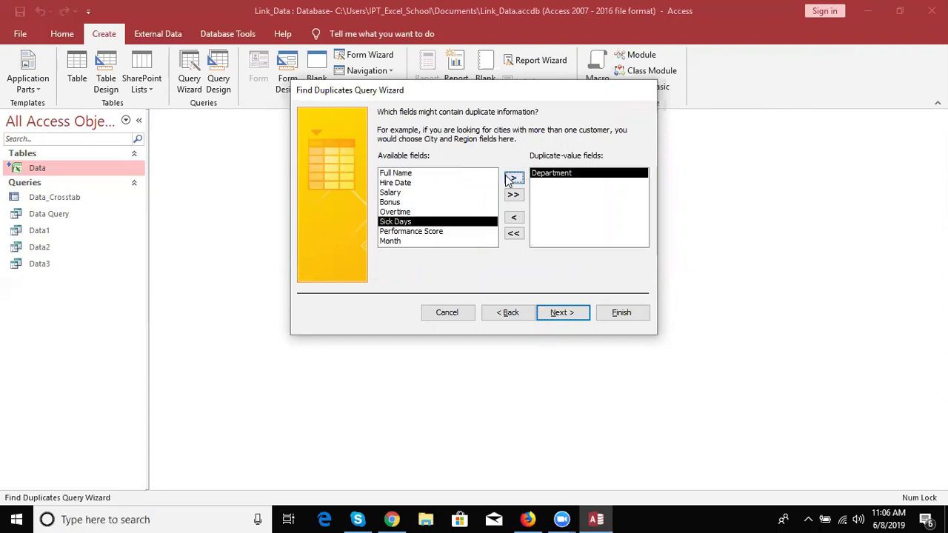
click(558, 315)
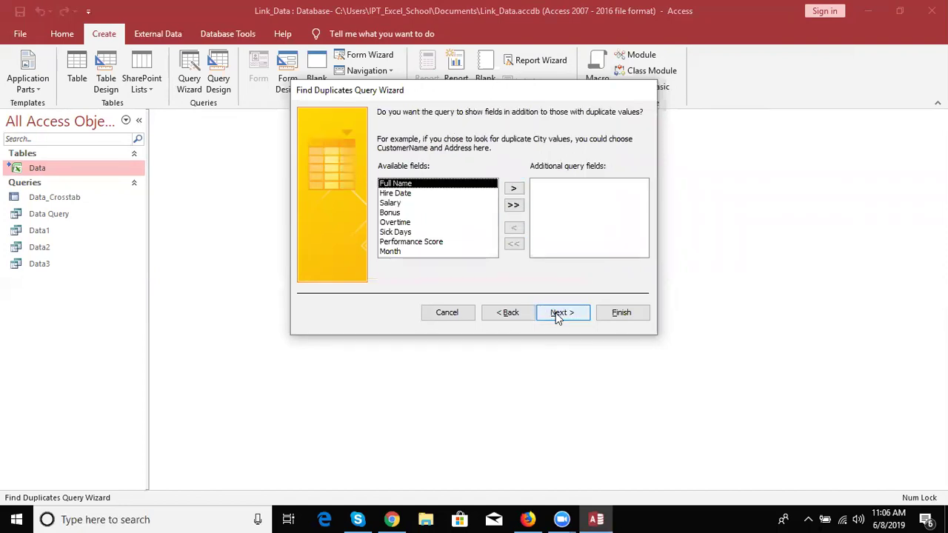
click(520, 316)
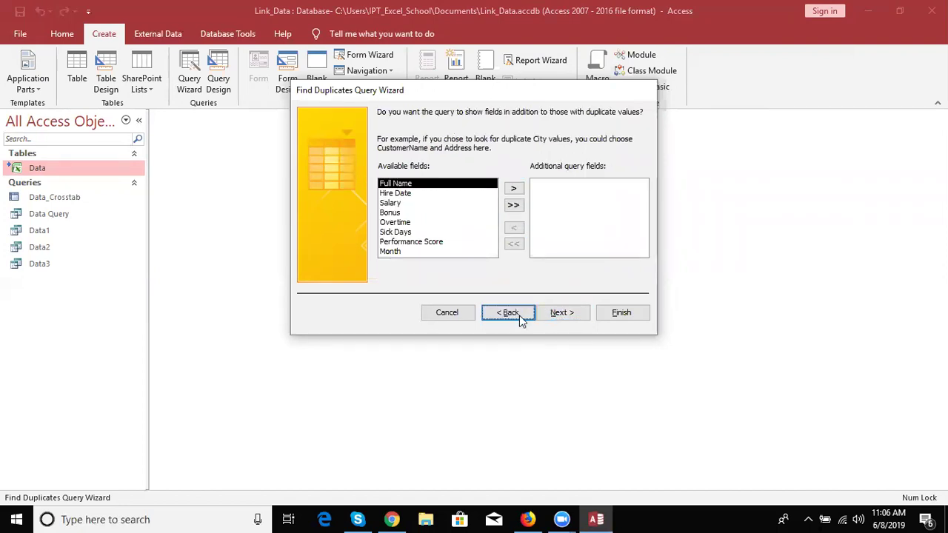
click(548, 317)
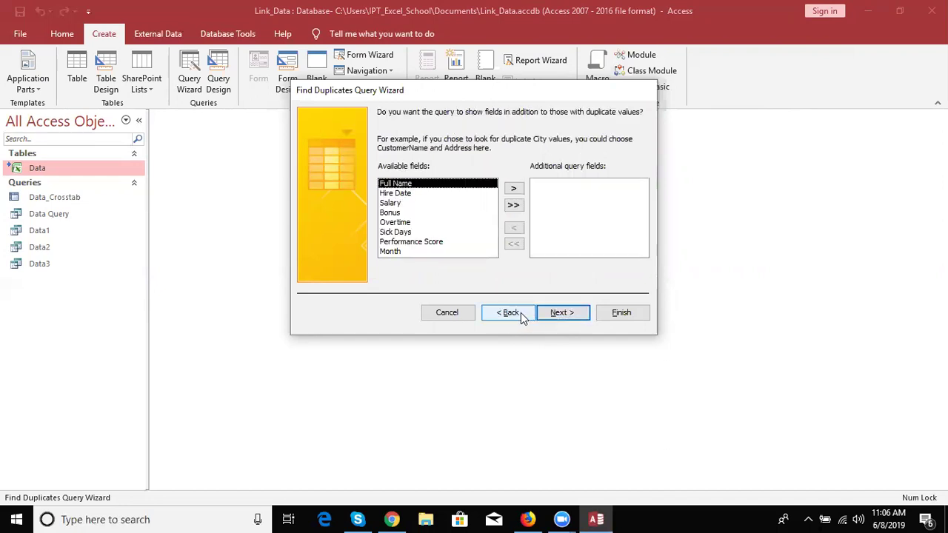
click(521, 312)
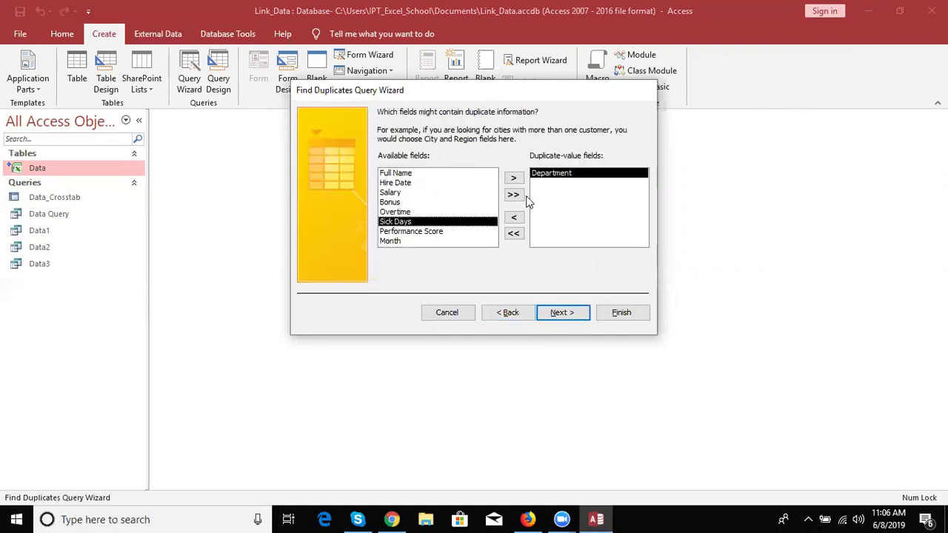
click(554, 311)
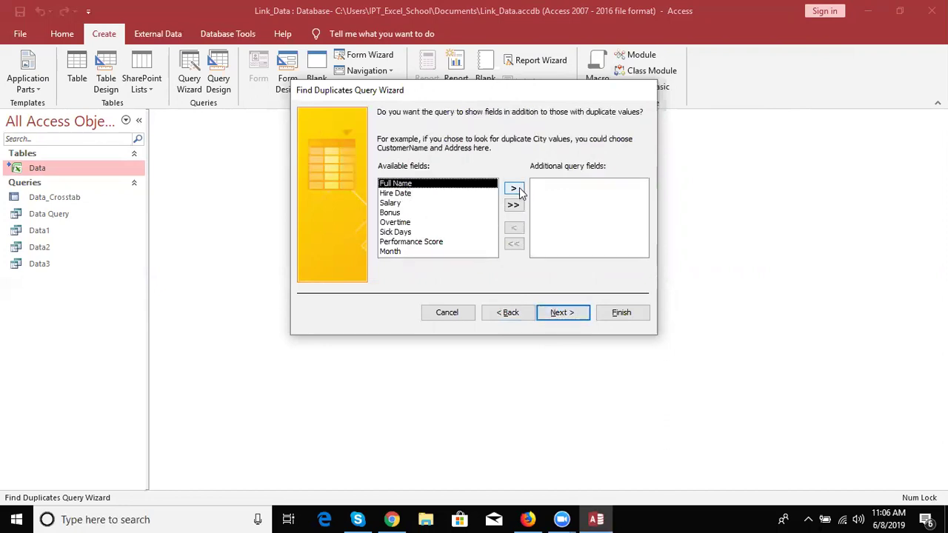
- Add Month as an additional displayed field and continue to naming
click(413, 242)
click(412, 252)
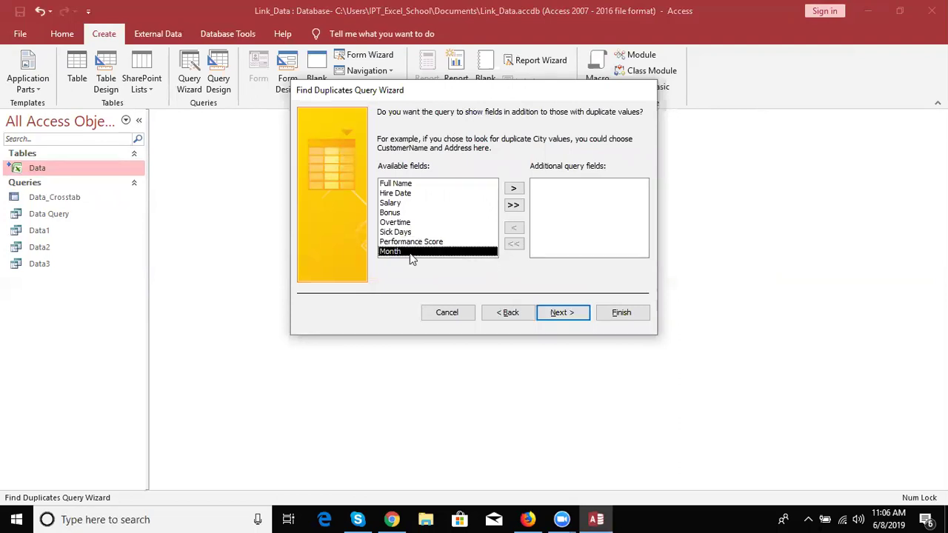
click(517, 189)
click(567, 312)
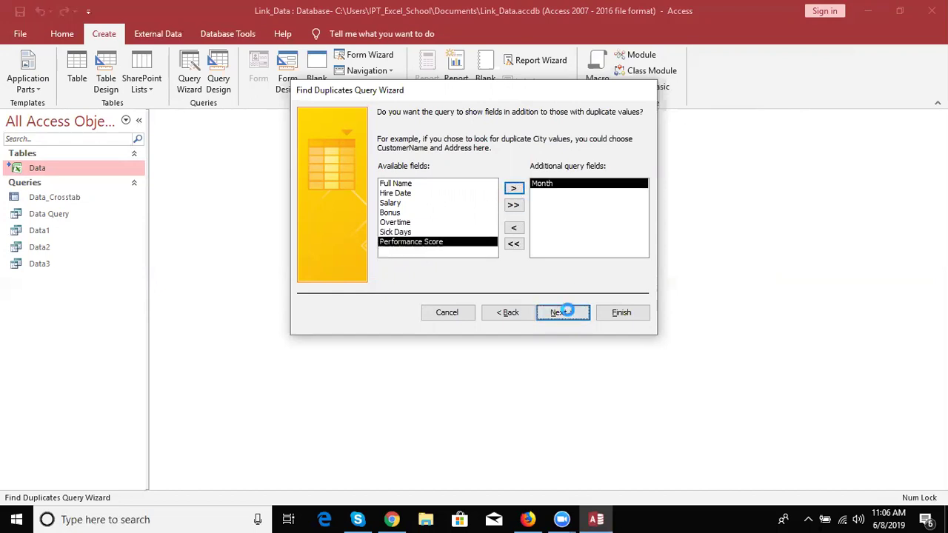
- Finish Find duplicates for Data, browse its records to the last one, then close the results
click(621, 313)
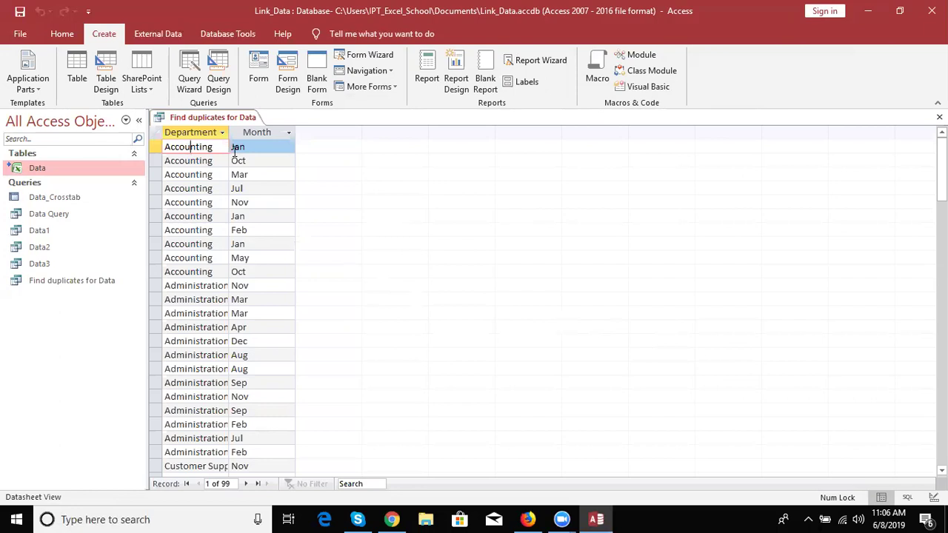
key(Tab)
click(187, 145)
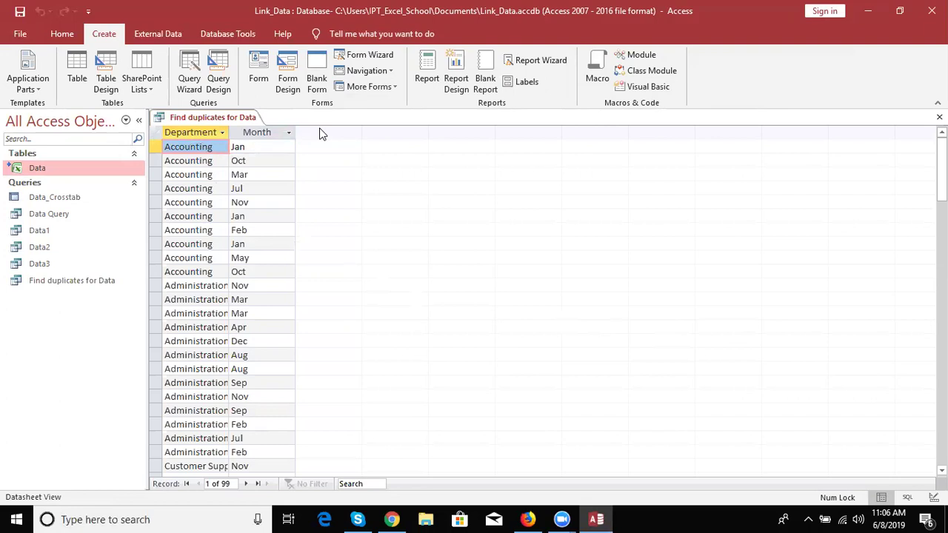
key(Down)
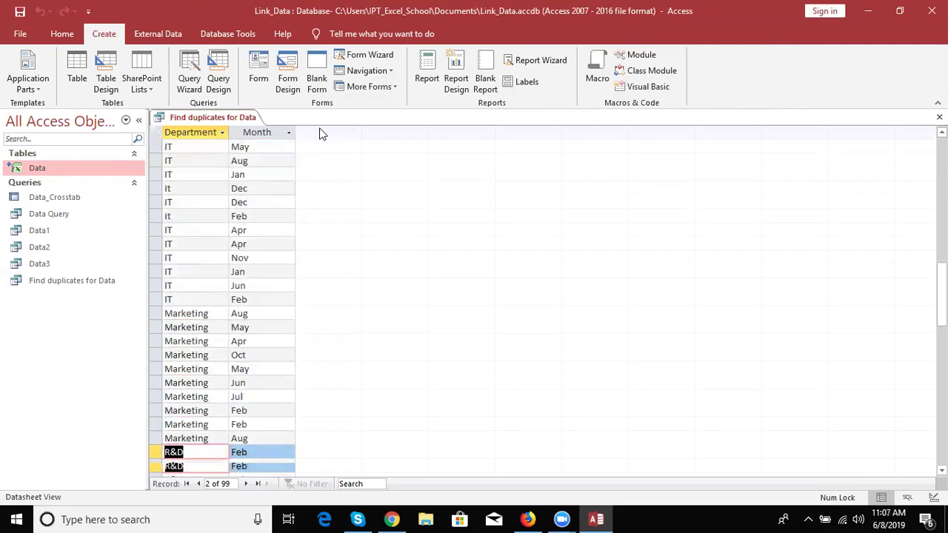
key(ctrl+Down)
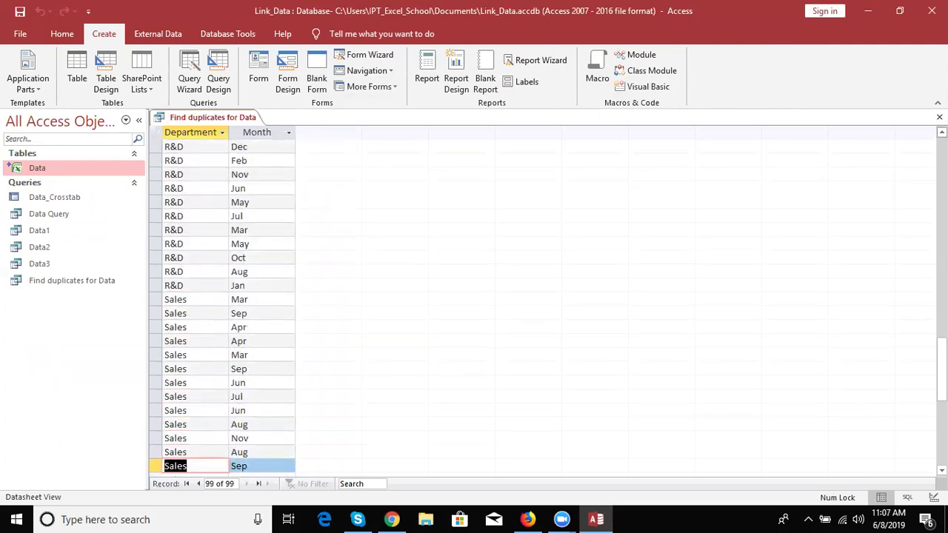
click(940, 117)
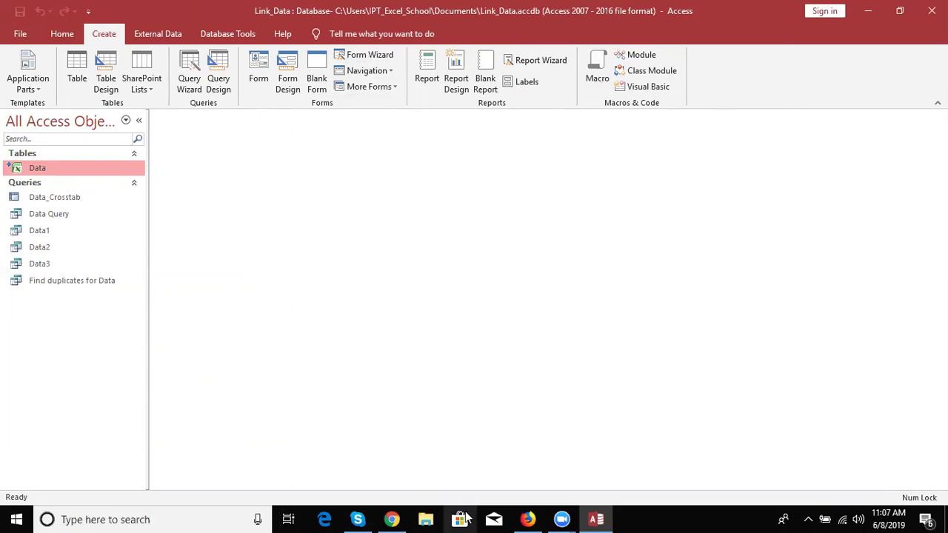
- Return to Access and open the Data table, browsing its department and month values
click(407, 517)
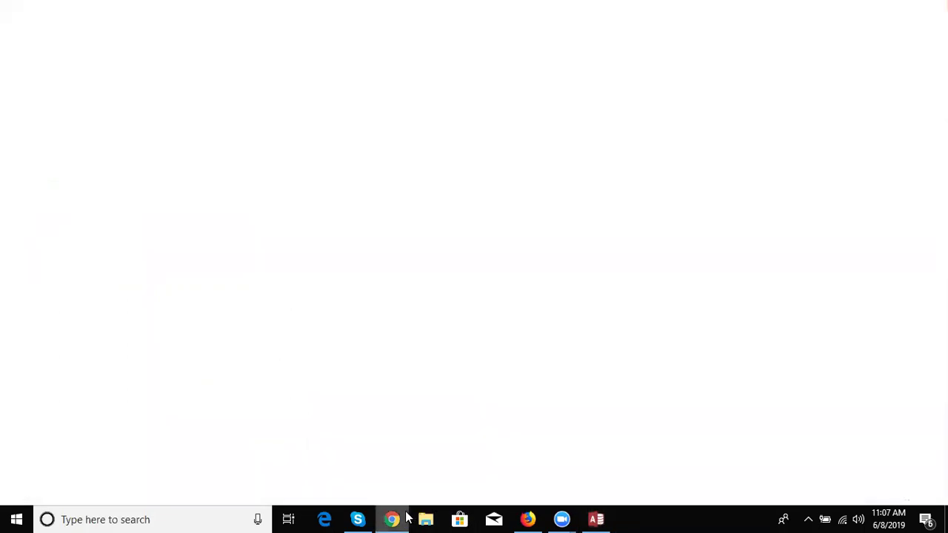
key(alt+Tab)
double_click(54, 168)
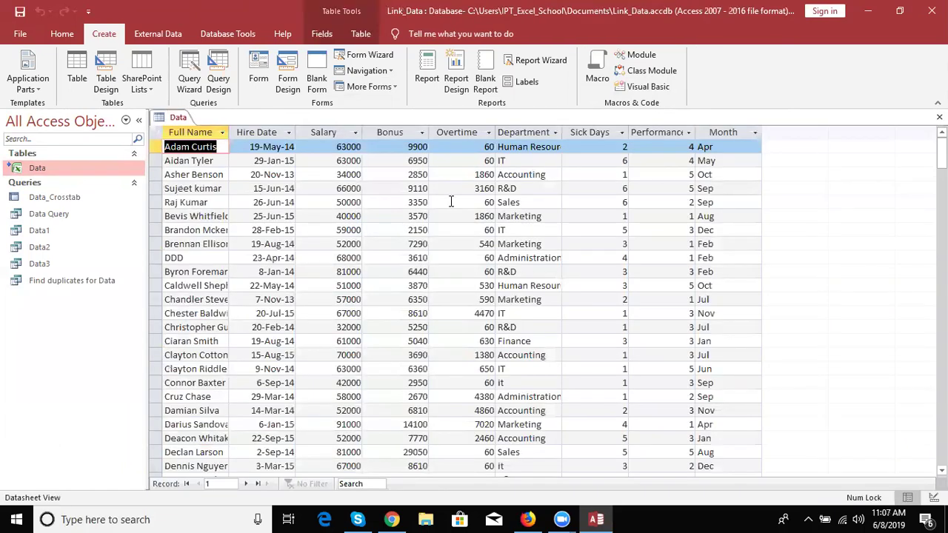
click(511, 160)
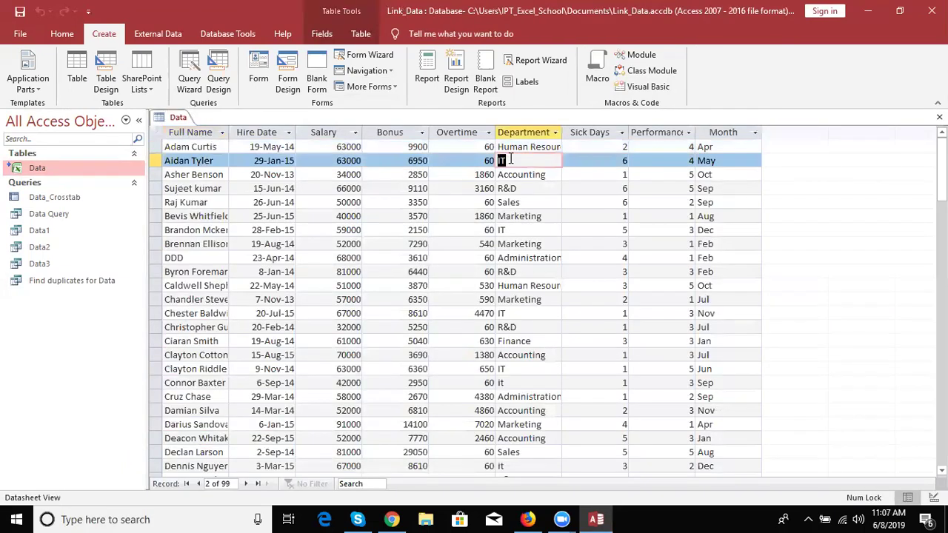
click(699, 161)
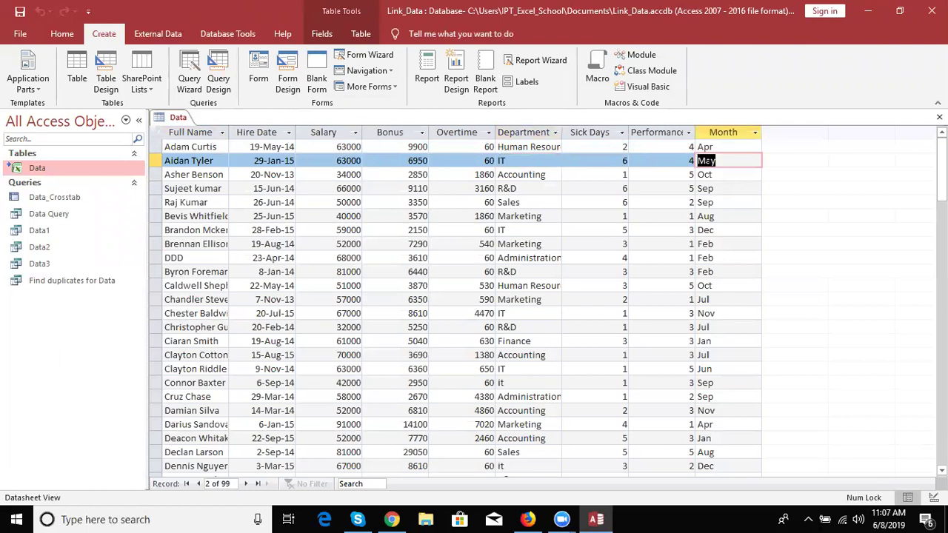
drag(942, 188, 941, 230)
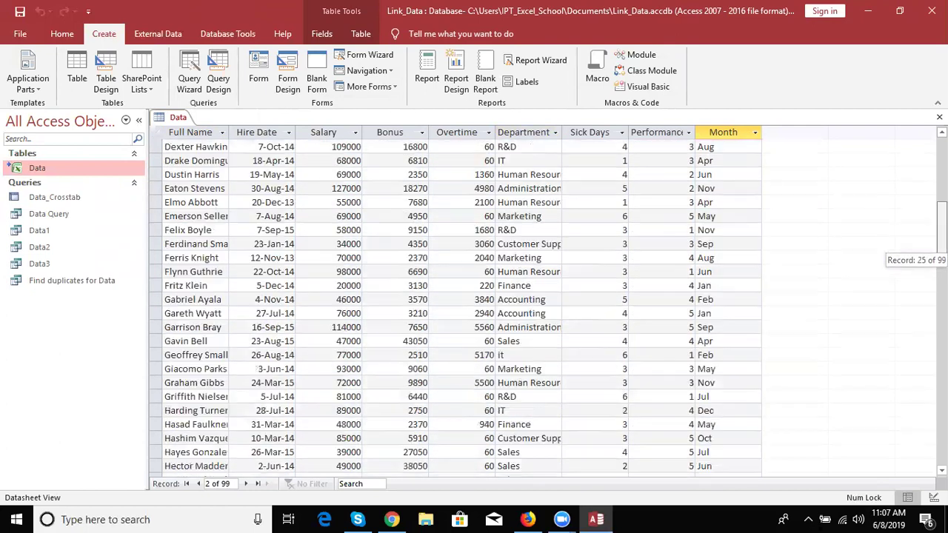
drag(942, 230, 942, 189)
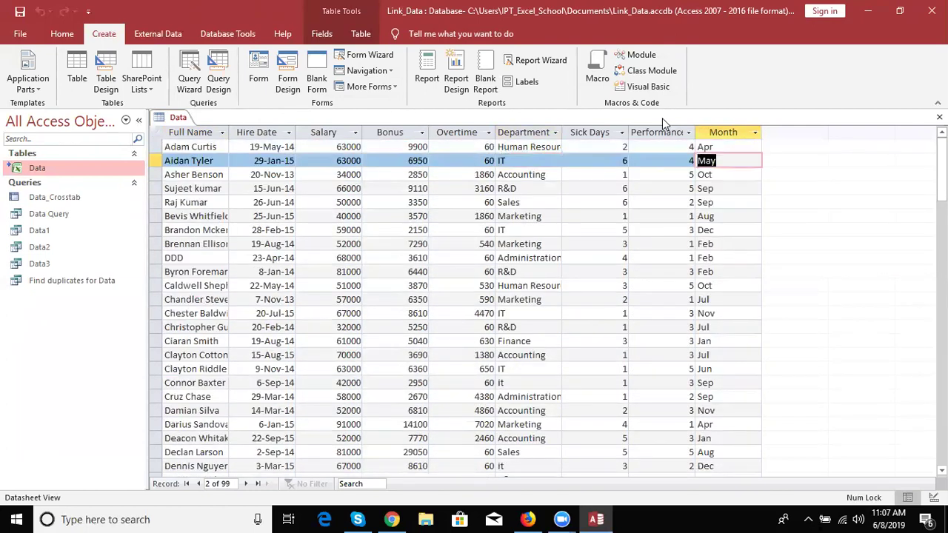
- Filter Data's Department column to IT only (15 records), then open Find duplicates for Data
click(554, 132)
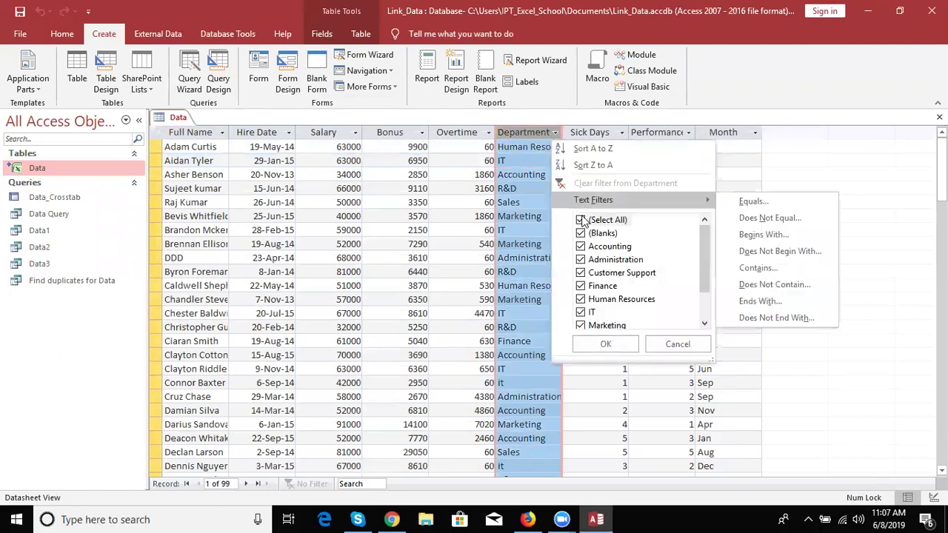
click(580, 220)
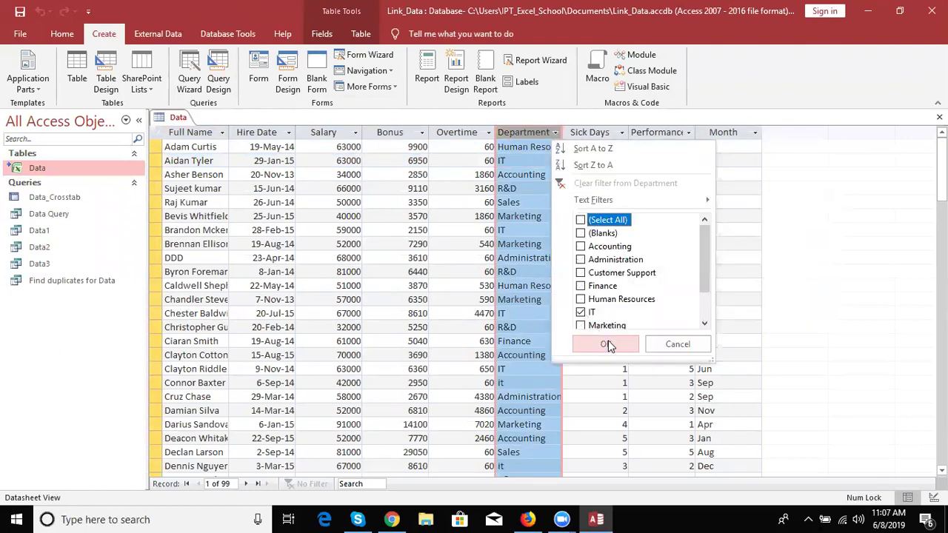
click(610, 343)
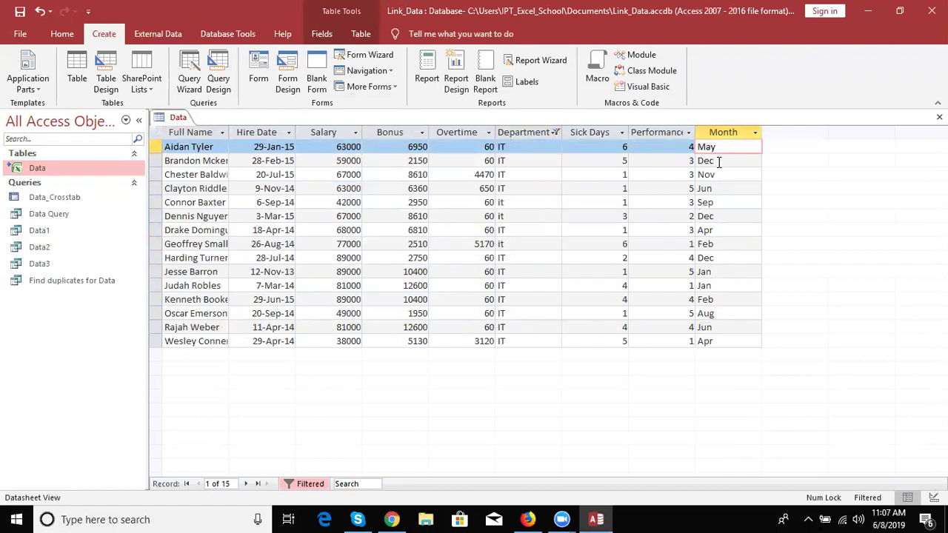
click(718, 161)
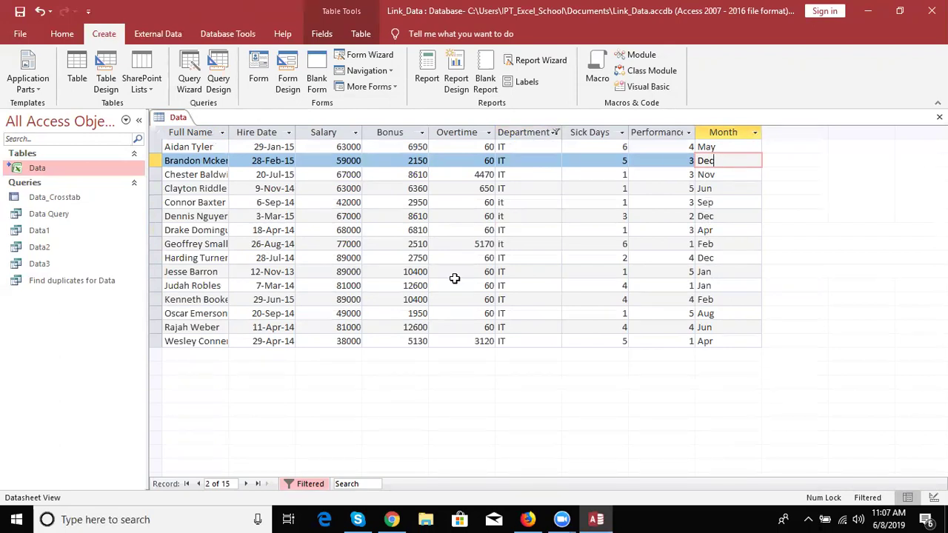
click(82, 283)
double_click(81, 281)
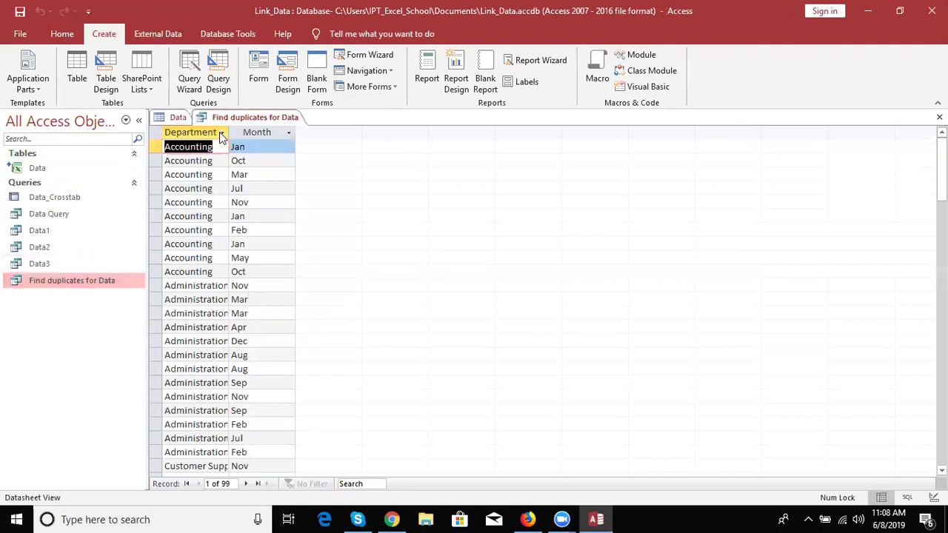
- Filter the Find duplicates for Data results on Department to IT only, leaving 15 rows
click(220, 132)
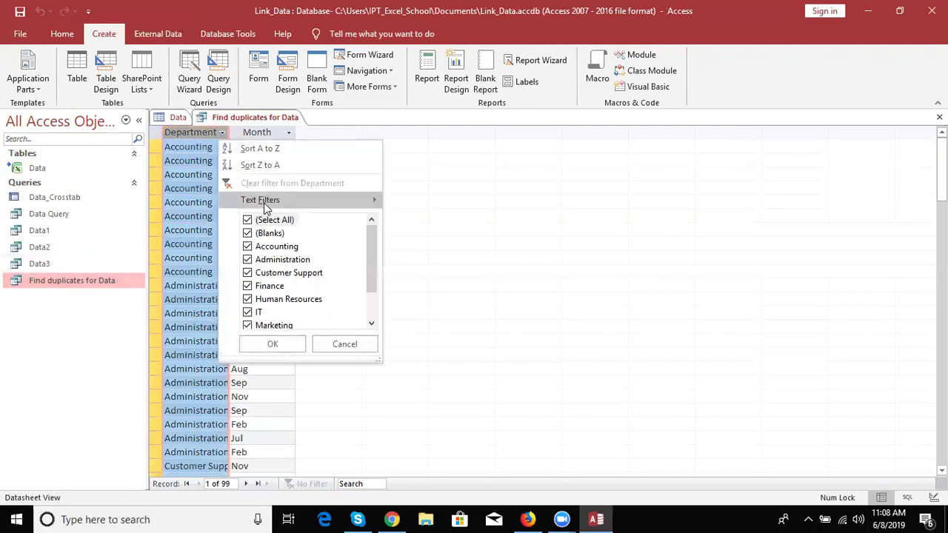
click(263, 220)
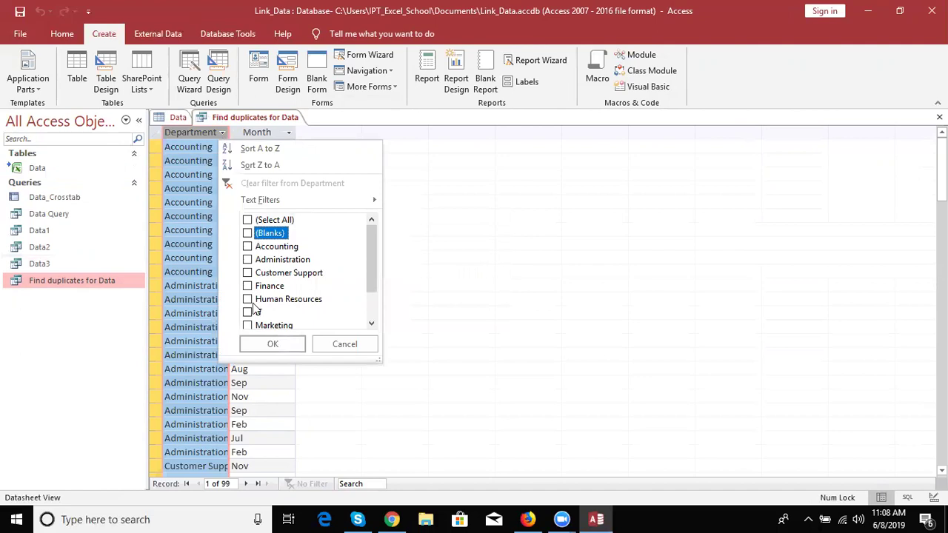
click(255, 313)
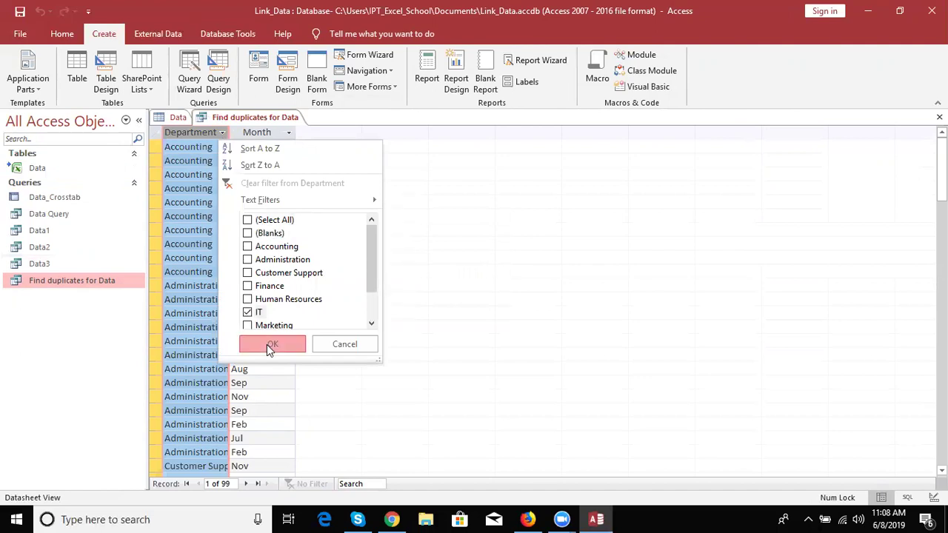
click(268, 344)
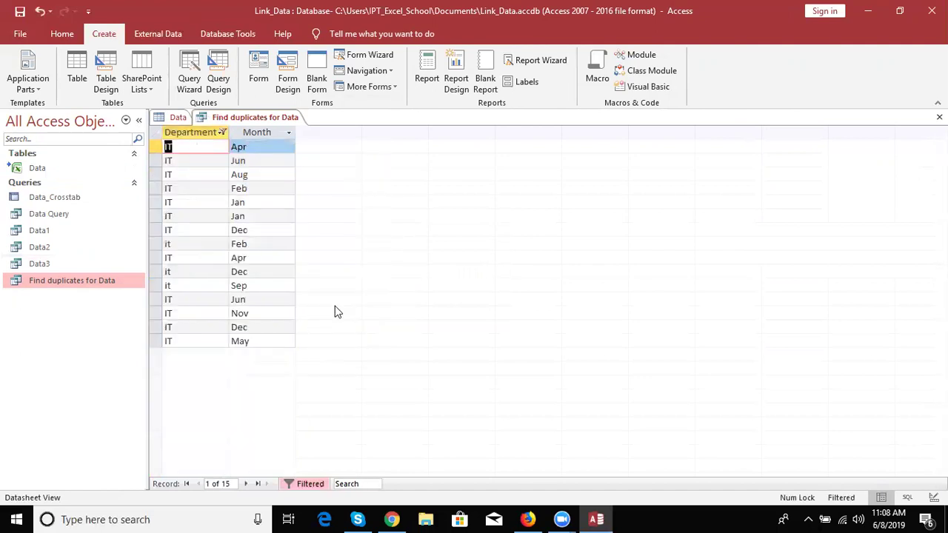
- Review the IT rows, including lowercase 'it' entries for Dec and Feb, then close the query
click(284, 272)
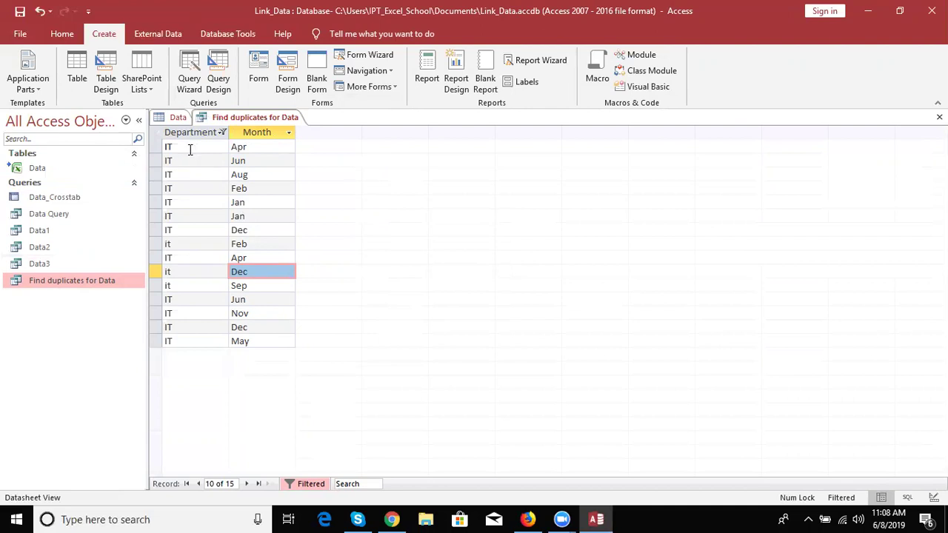
click(186, 299)
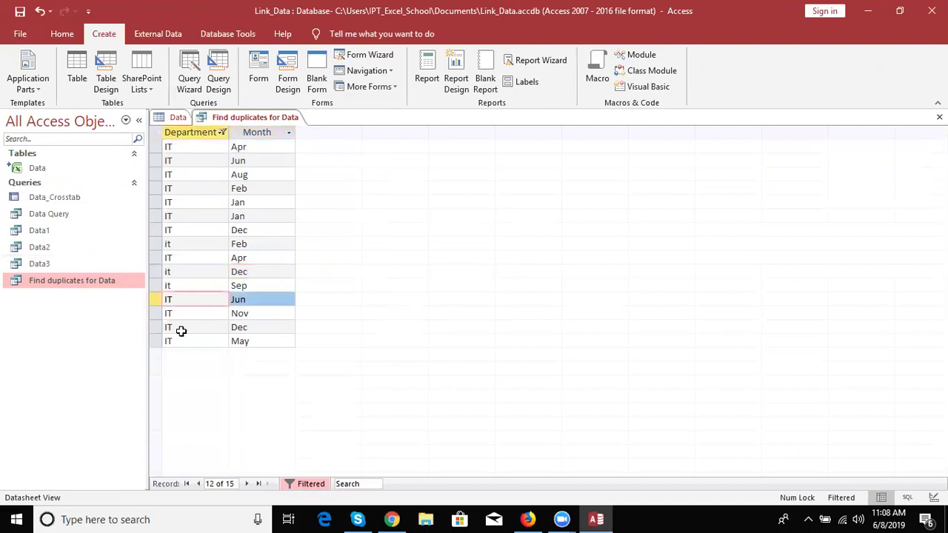
click(181, 331)
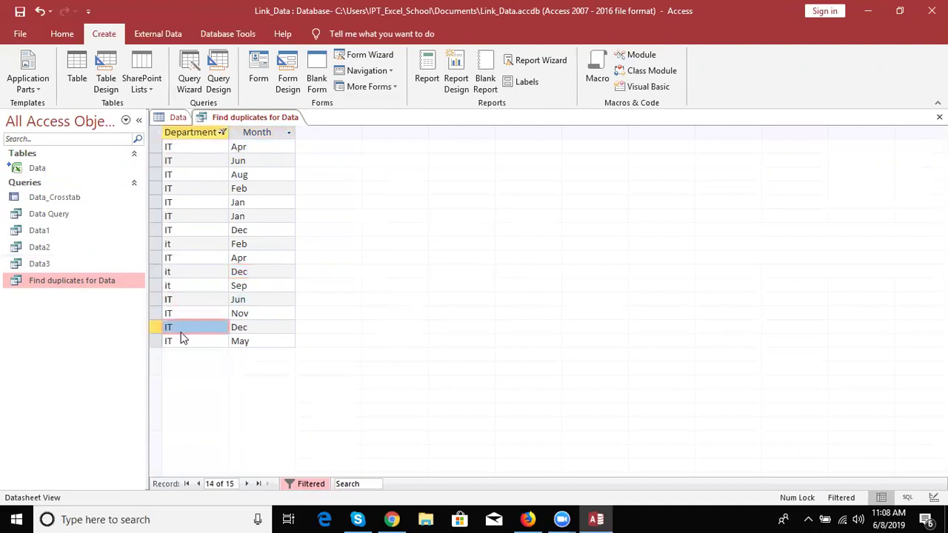
click(280, 190)
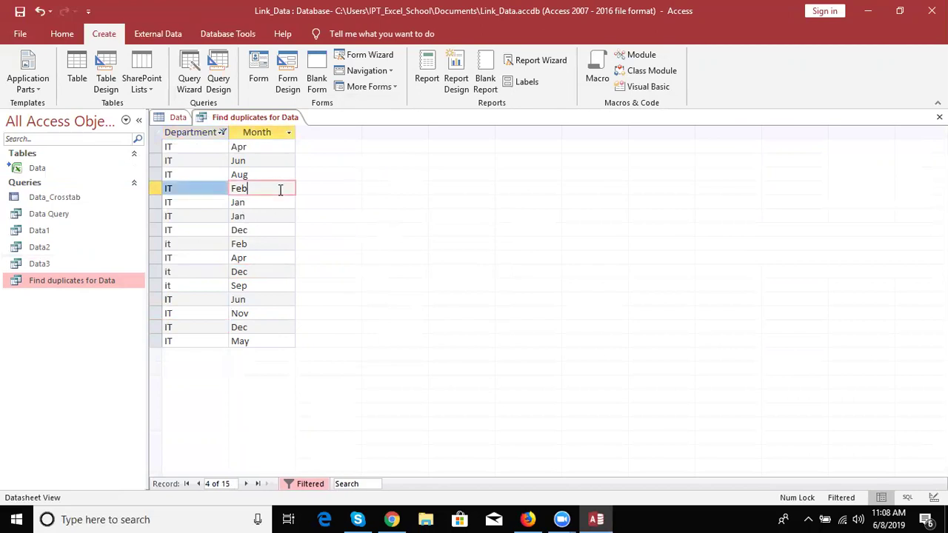
click(256, 244)
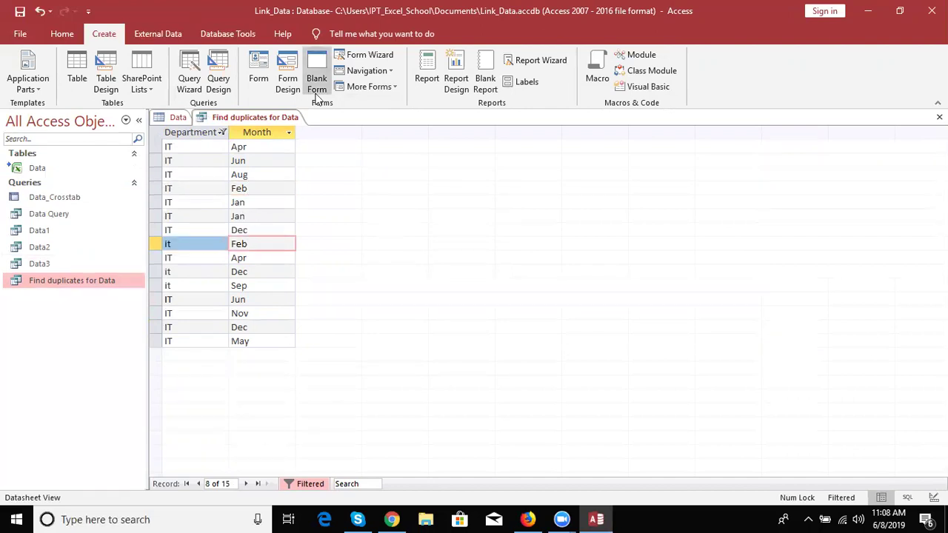
click(940, 117)
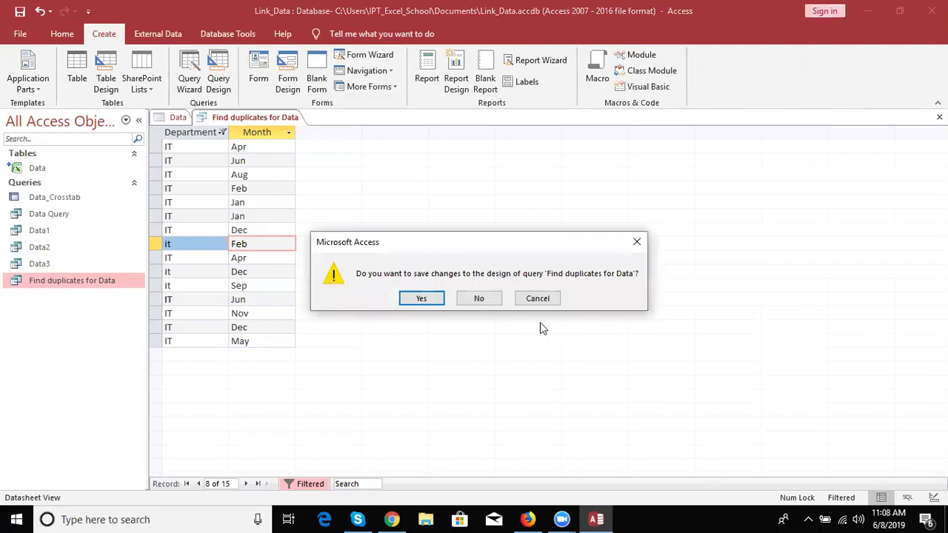
- Discard the query's design changes and close the Data table without saving its IT filter
click(479, 299)
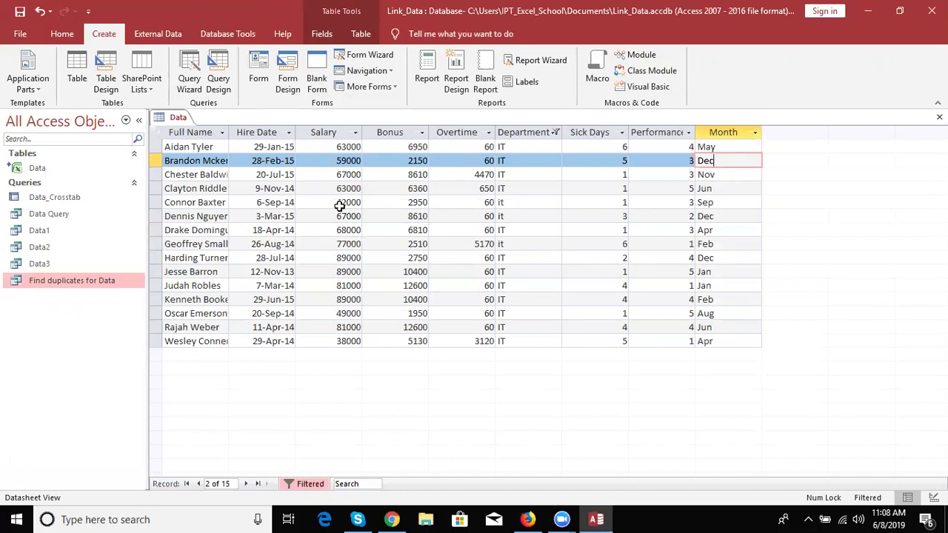
click(194, 97)
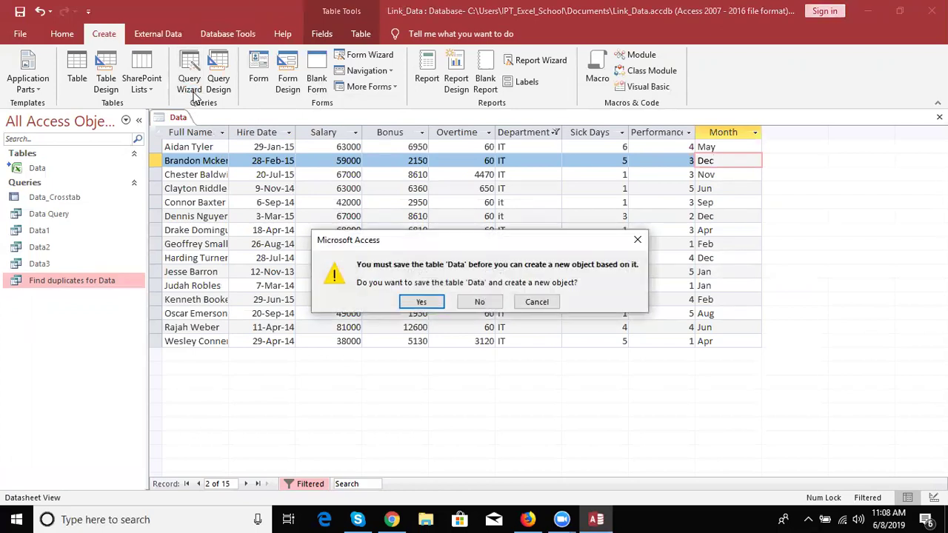
key(Escape)
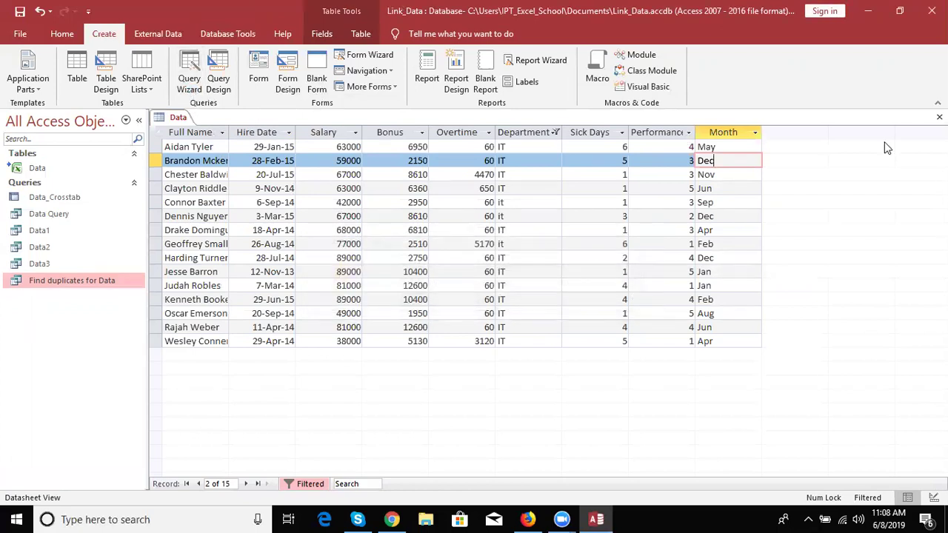
click(939, 117)
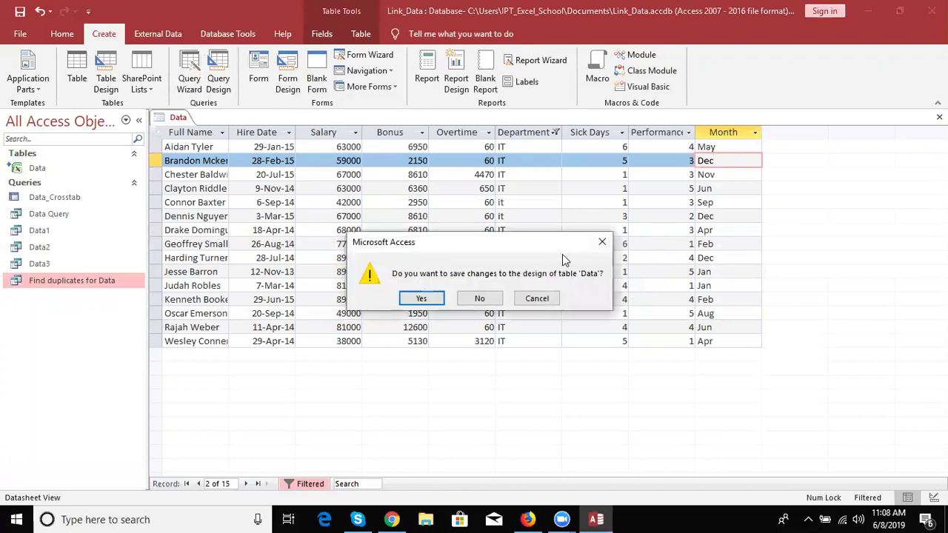
click(483, 298)
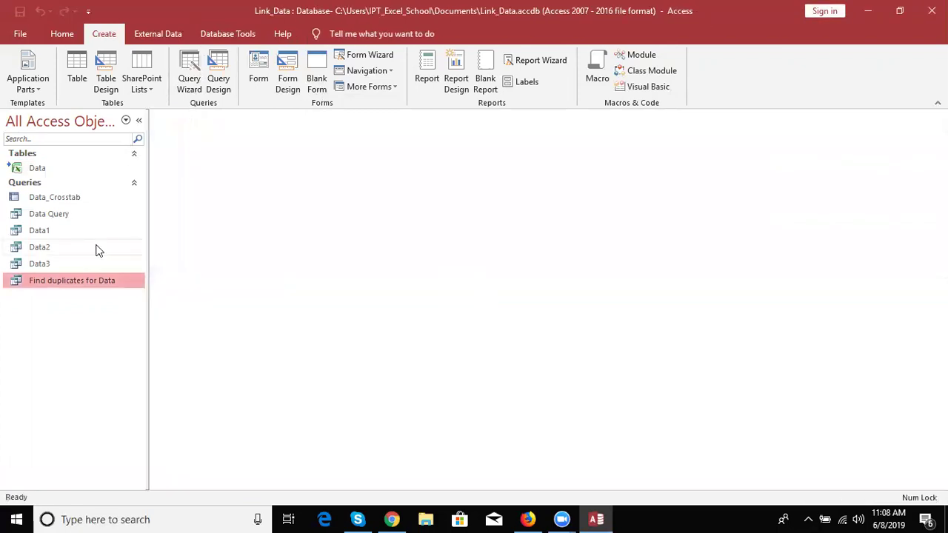
- Reopen the Data table showing all 99 records, select the Department column, and close it
double_click(56, 168)
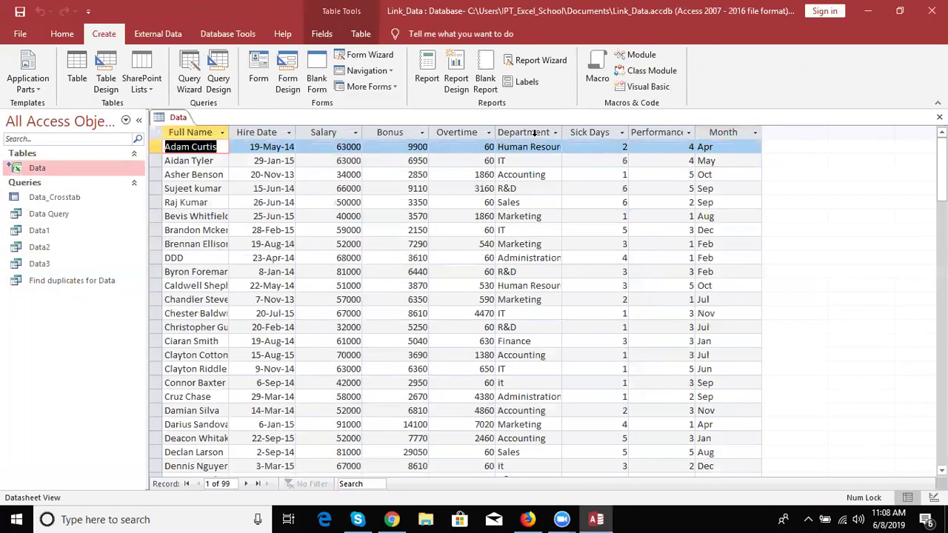
click(537, 137)
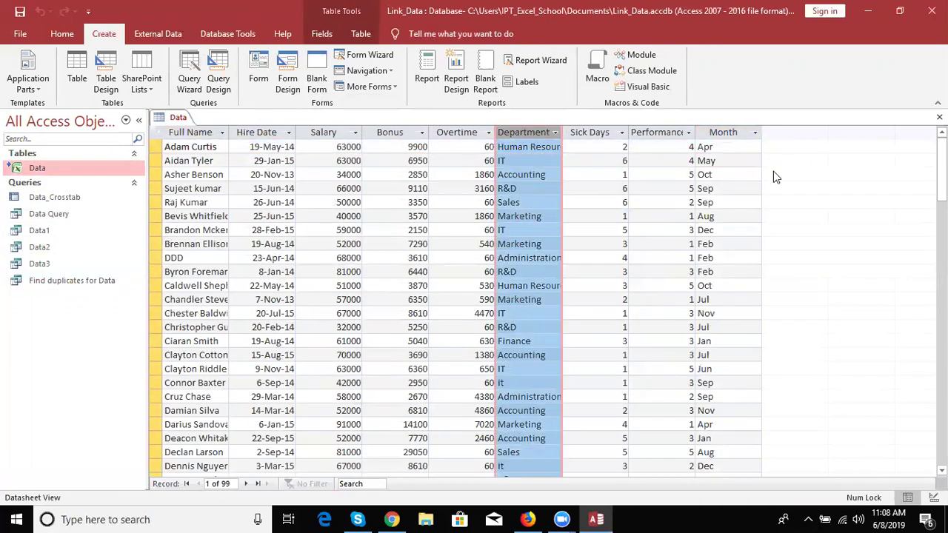
click(939, 117)
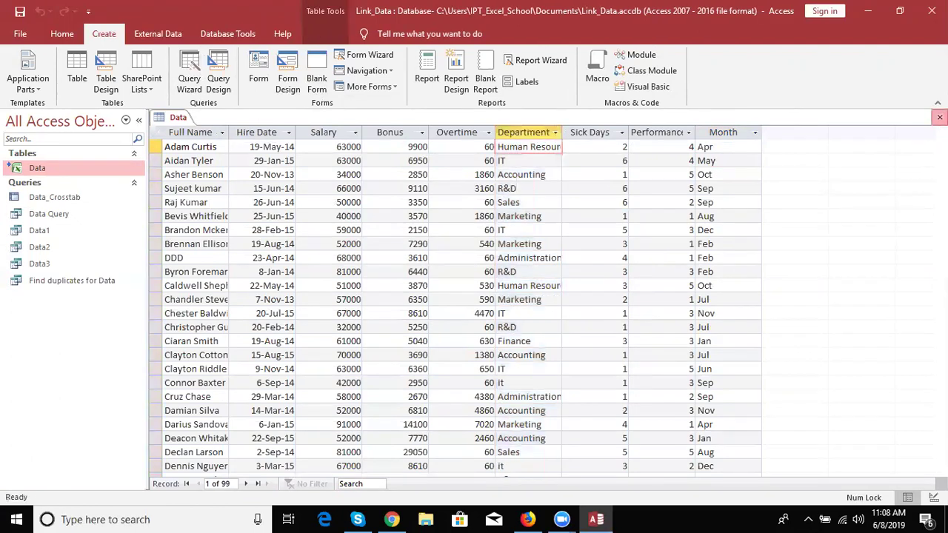
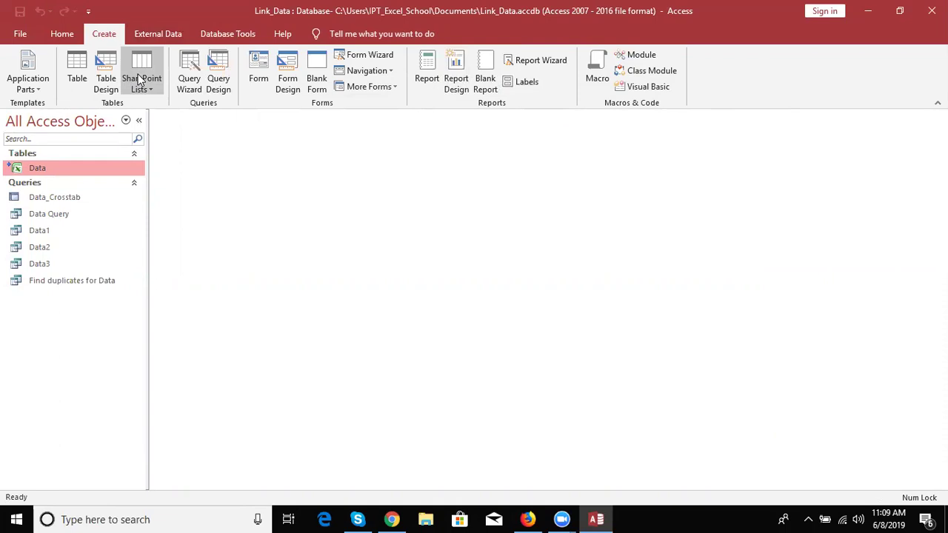
- Dismiss the New Query wizard list without creating a query, then create a blank Table1
click(190, 74)
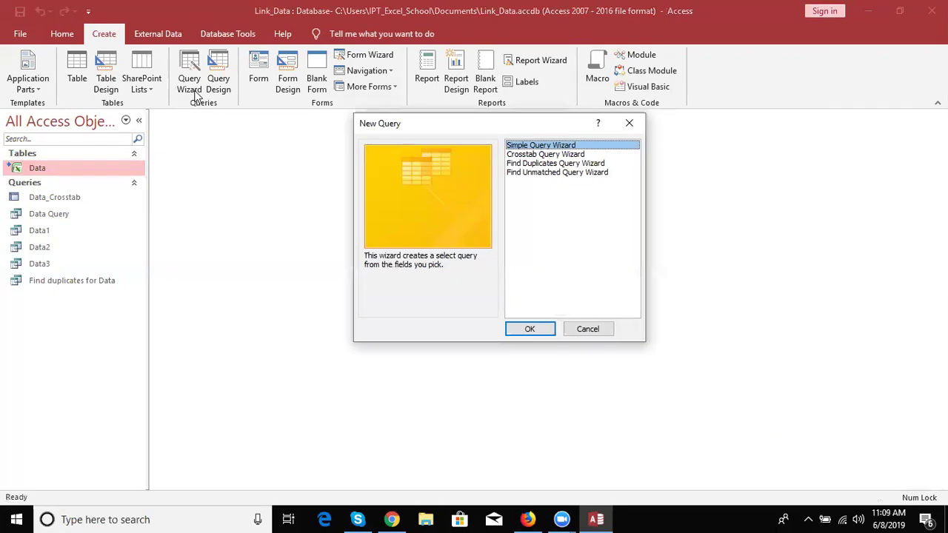
click(517, 165)
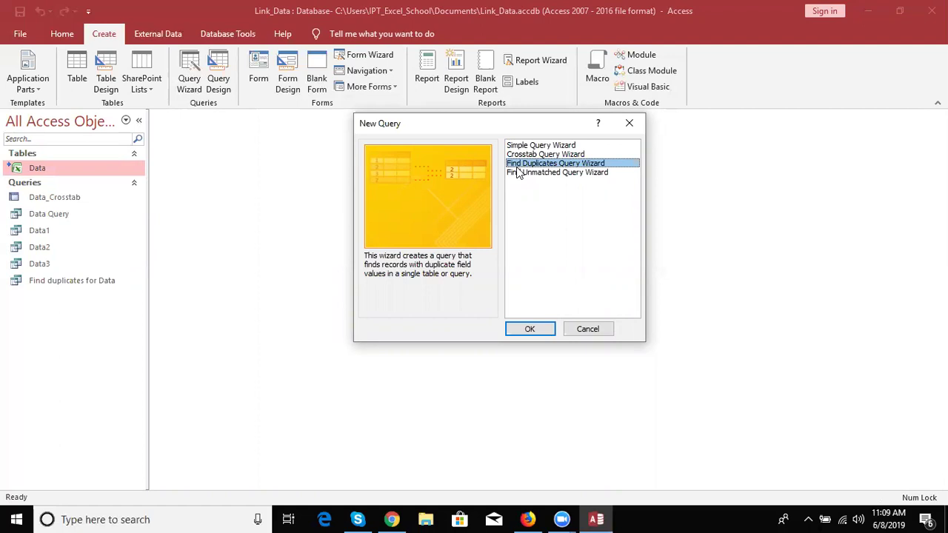
click(597, 328)
click(80, 68)
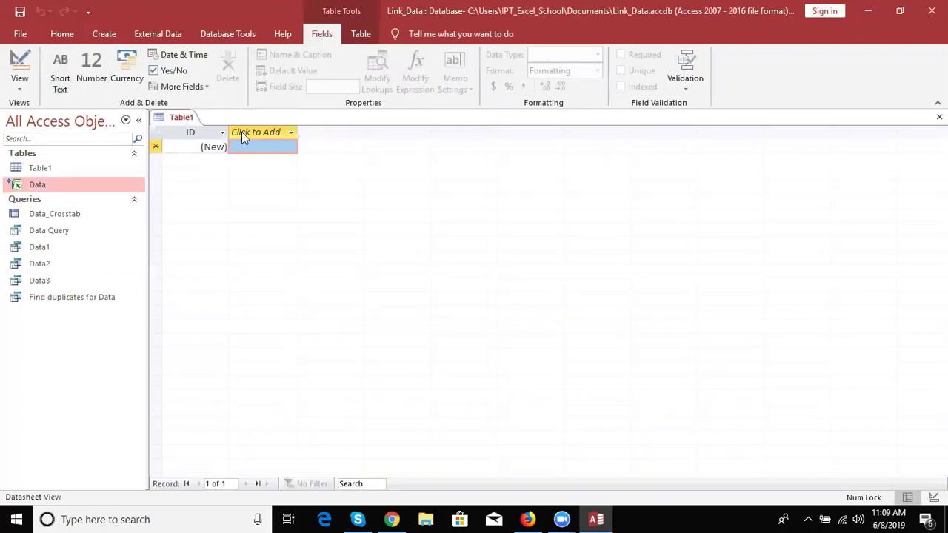
- Add a Short Text field named CName to Table1
click(242, 134)
click(242, 133)
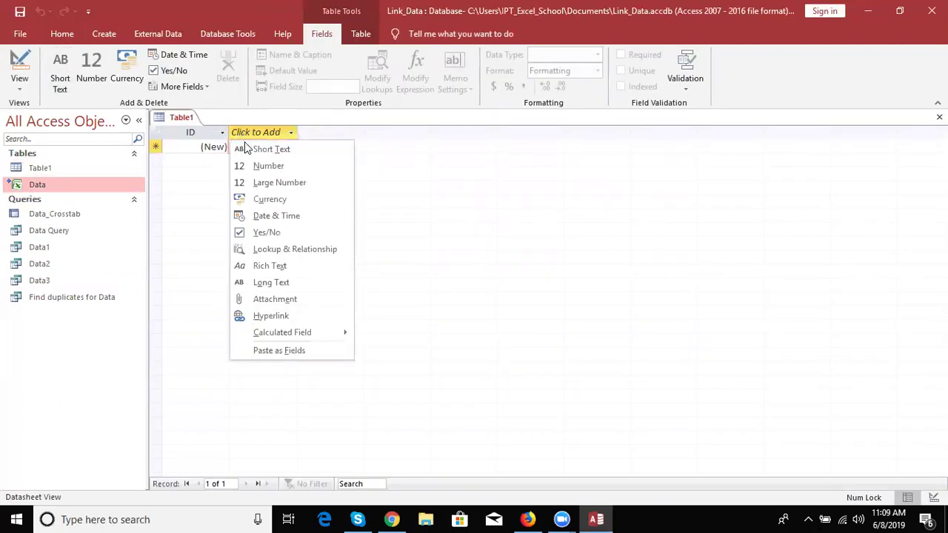
click(243, 148)
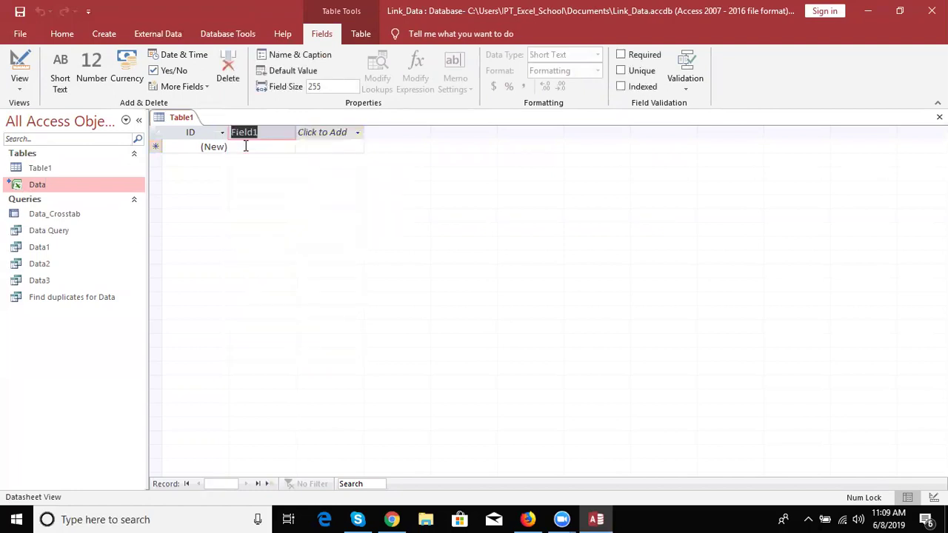
text(CName)
key(Return)
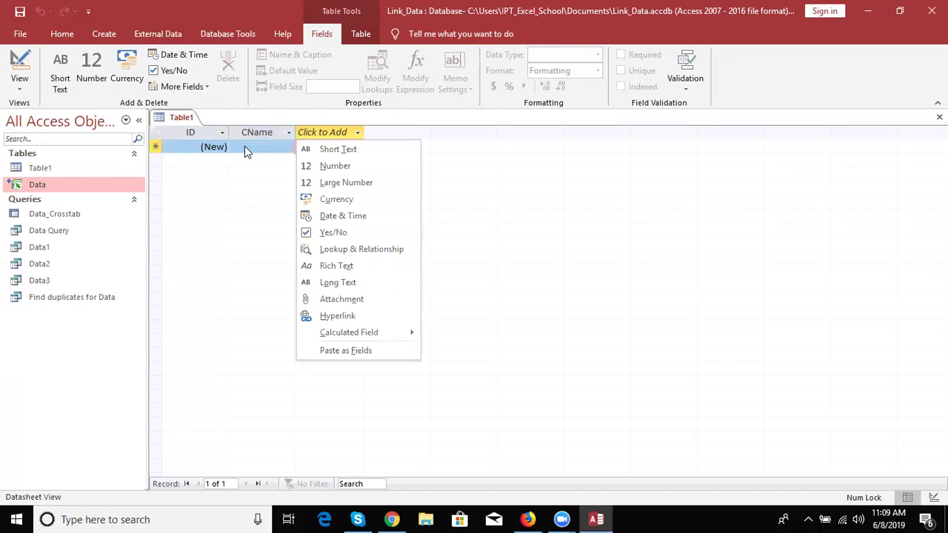
- Abandon a calculated-field attempt and add a Number field named Amt
key(Up)
key(Up)
key(Right)
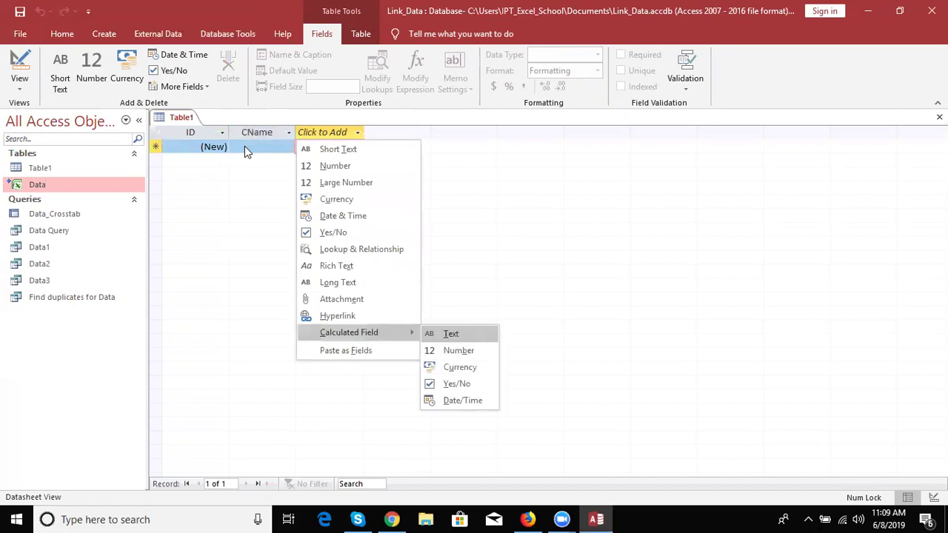
key(Left)
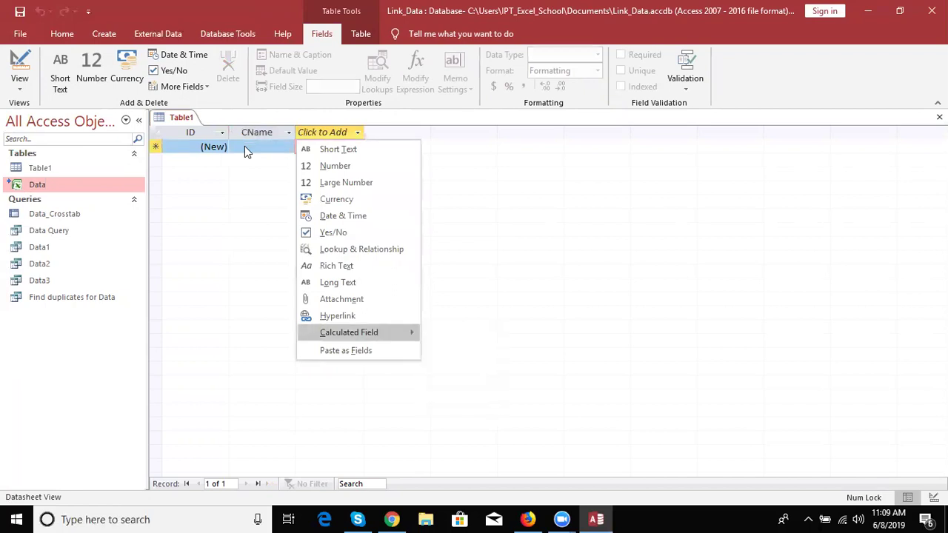
key(Right)
key(Down)
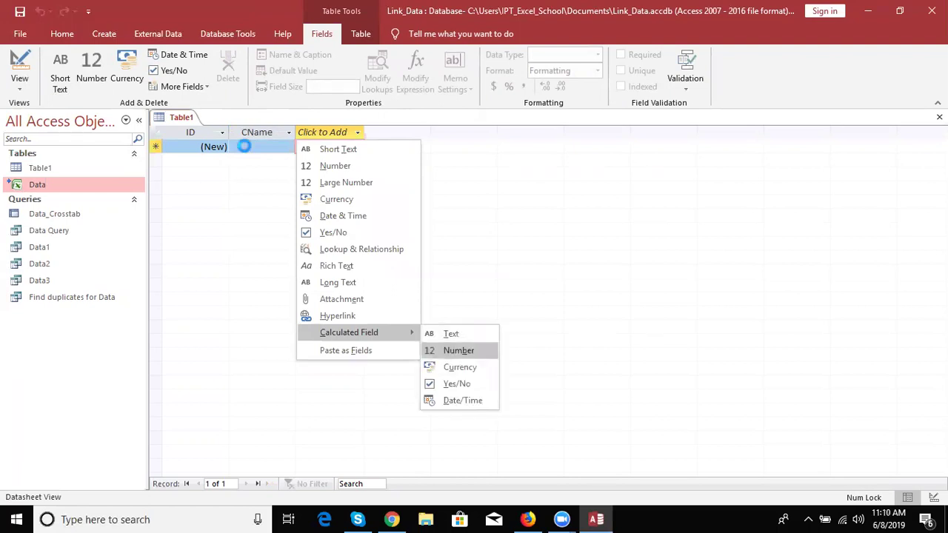
key(Return)
key(Escape)
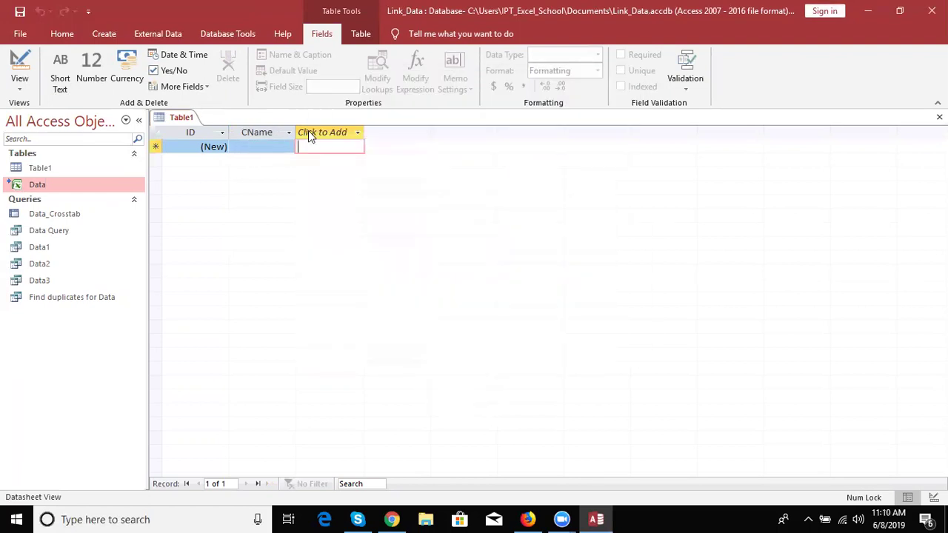
click(331, 133)
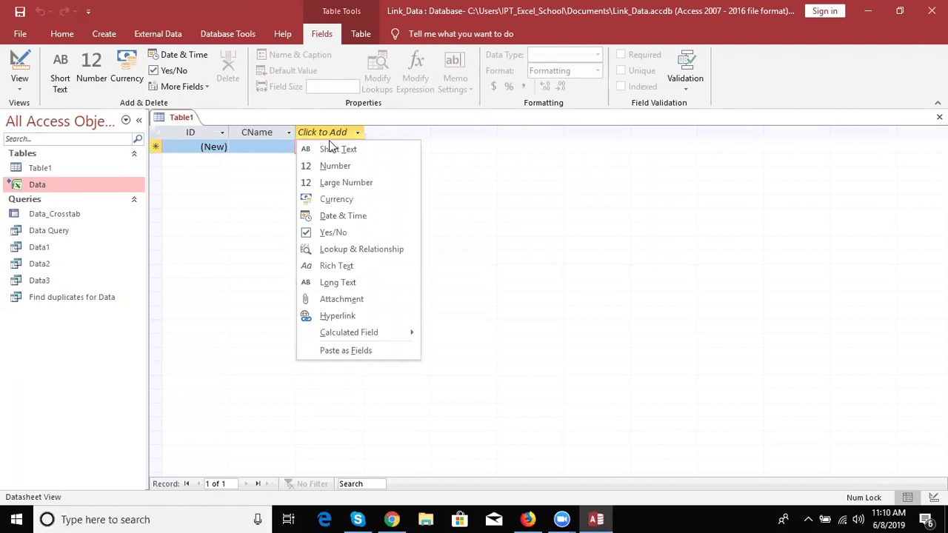
click(329, 165)
text(Amt)
key(Return)
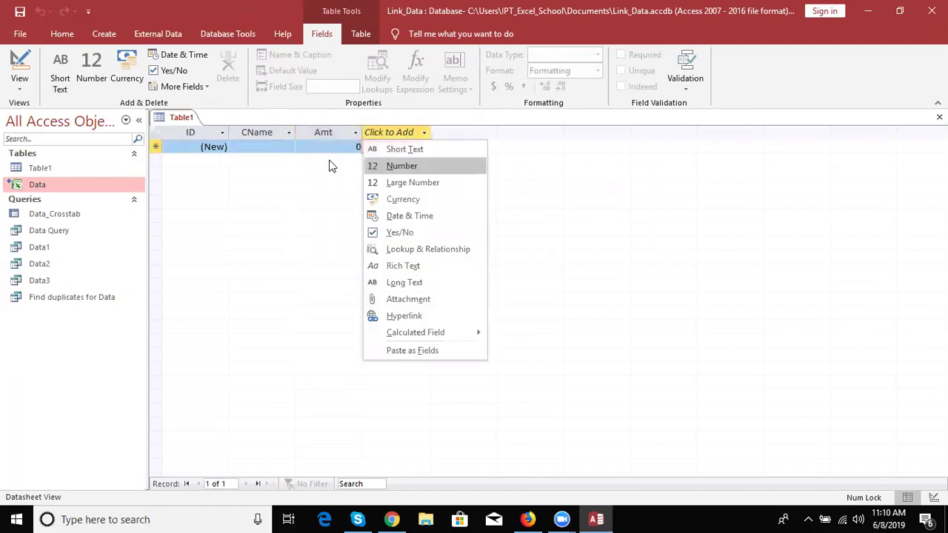
- Enter the first three records: three customer names with amounts 35, 35 and 65
click(256, 148)
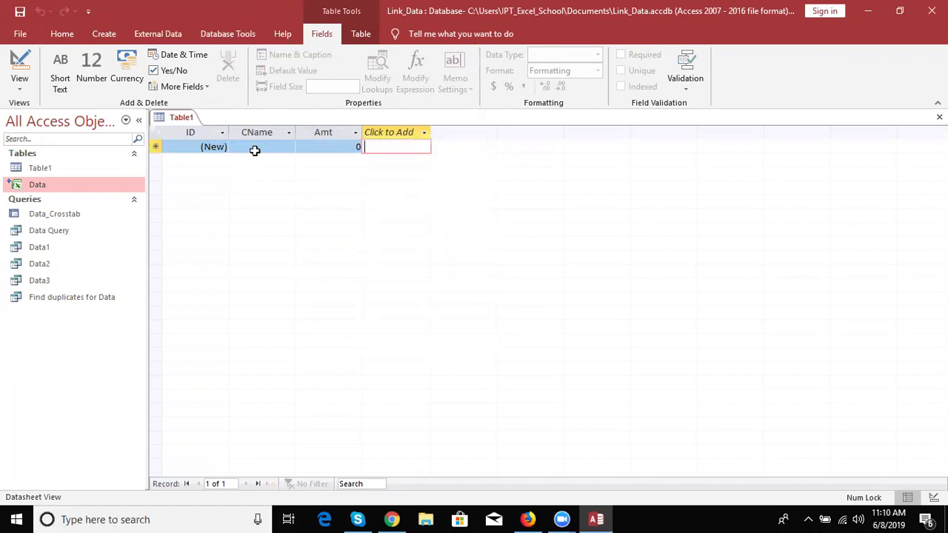
click(257, 147)
text(Puja)
key(Tab)
text(35)
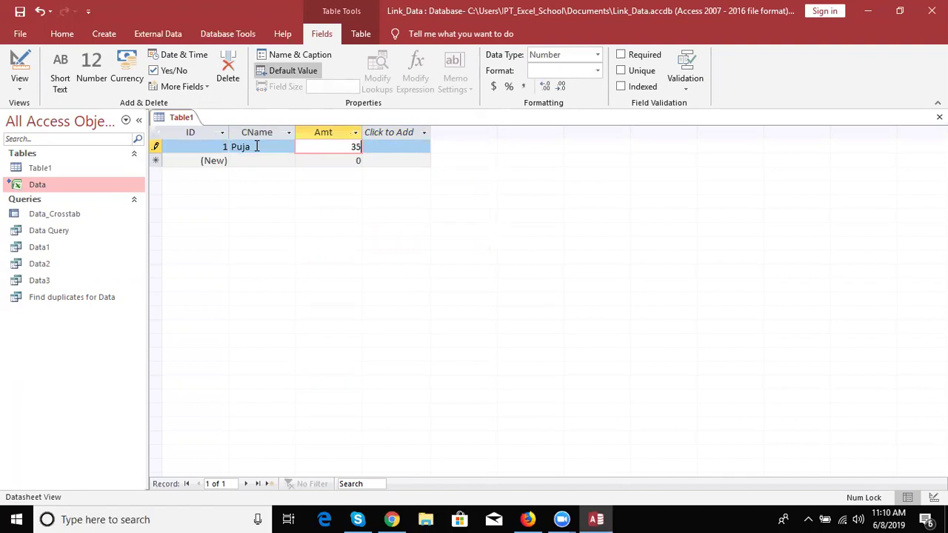
key(Tab)
text(Neeraj)
key(Tab)
text(35)
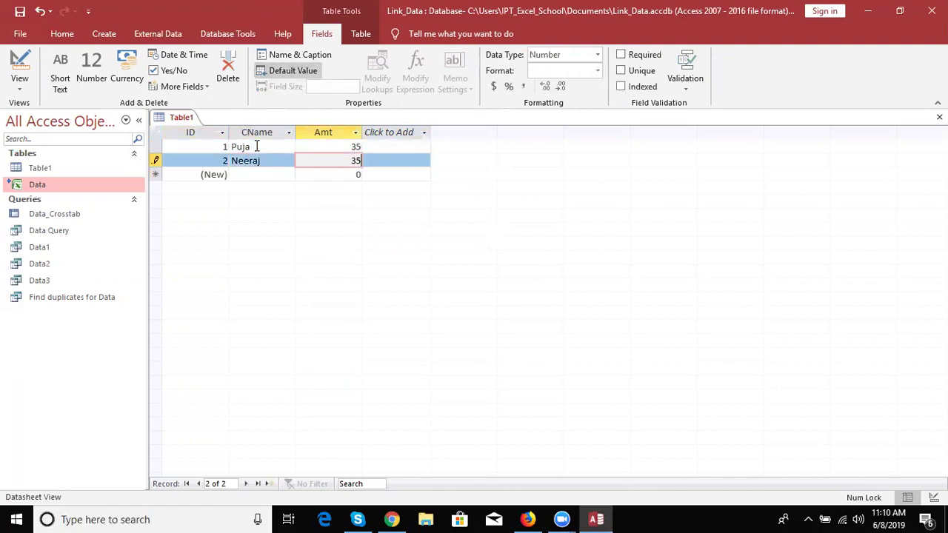
key(Tab)
key(Tab)
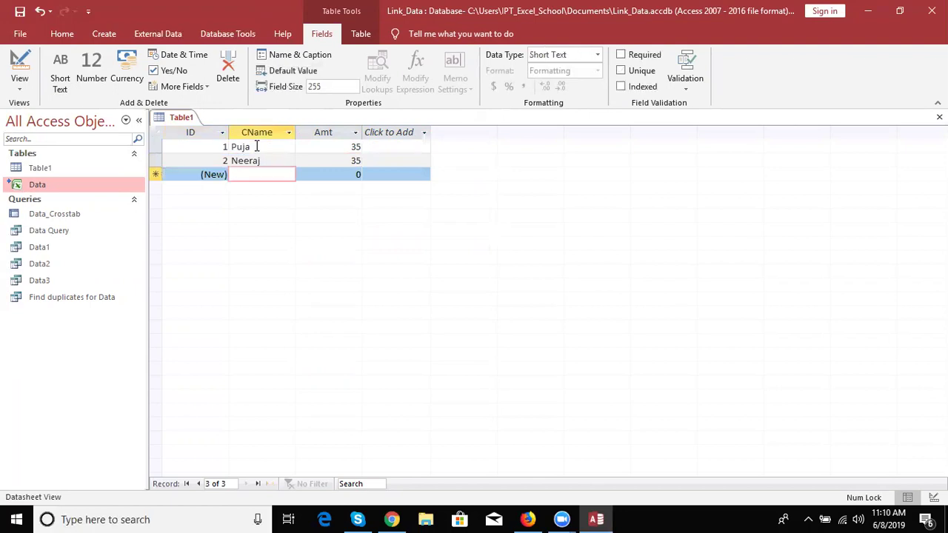
text(Kavita)
key(Tab)
text(65)
key(Tab)
key(Tab)
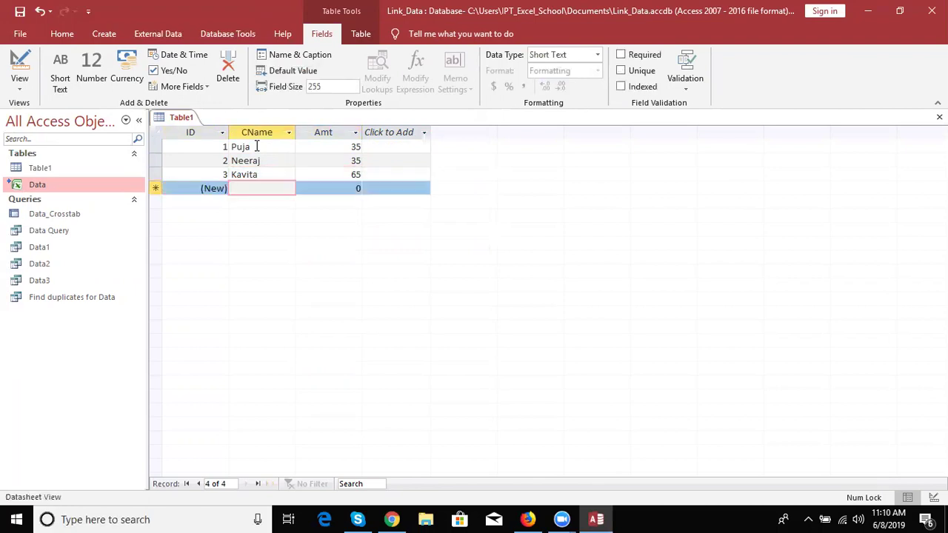
- Enter three more records repeating those names, with amounts 85, 85 and 45
text(Puj)
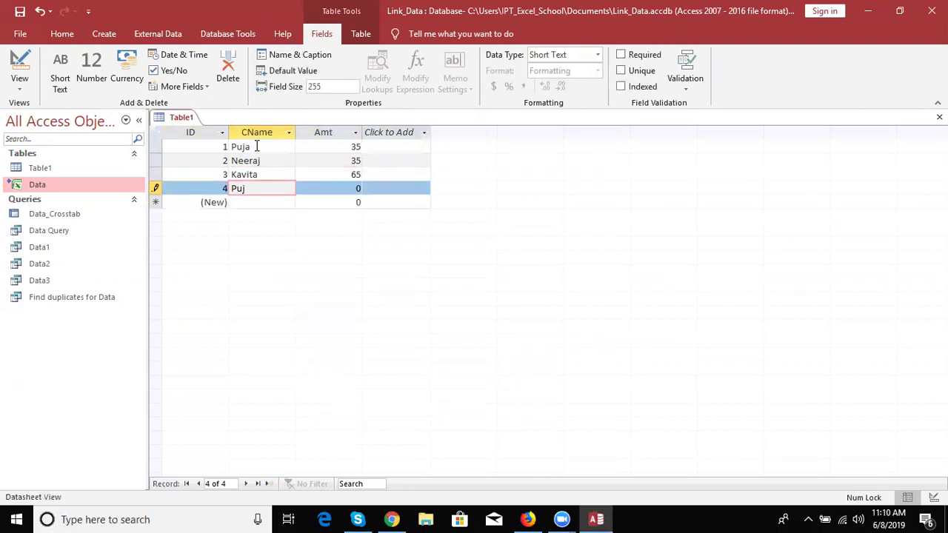
text(a)
key(Tab)
text(85)
key(Tab)
key(Tab)
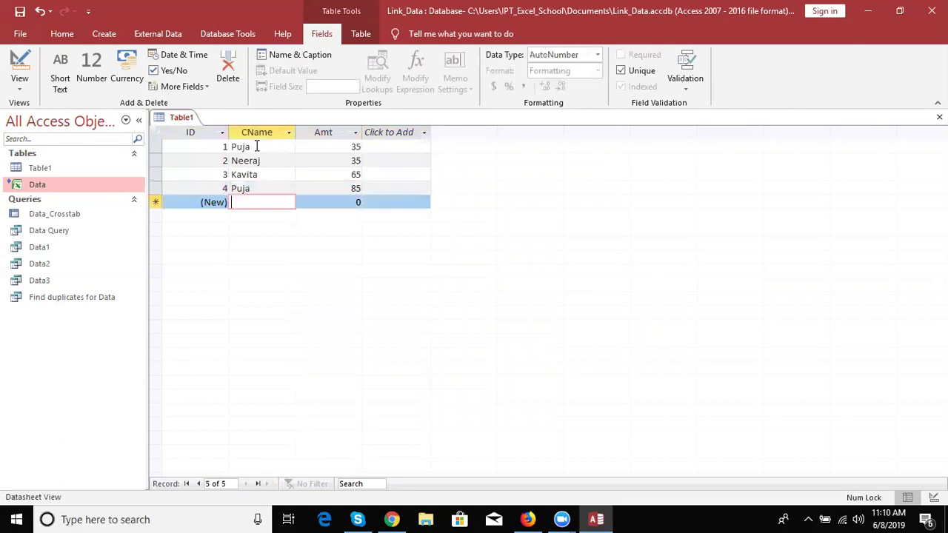
text(Neeraj)
key(Tab)
text(85)
key(Tab)
key(Tab)
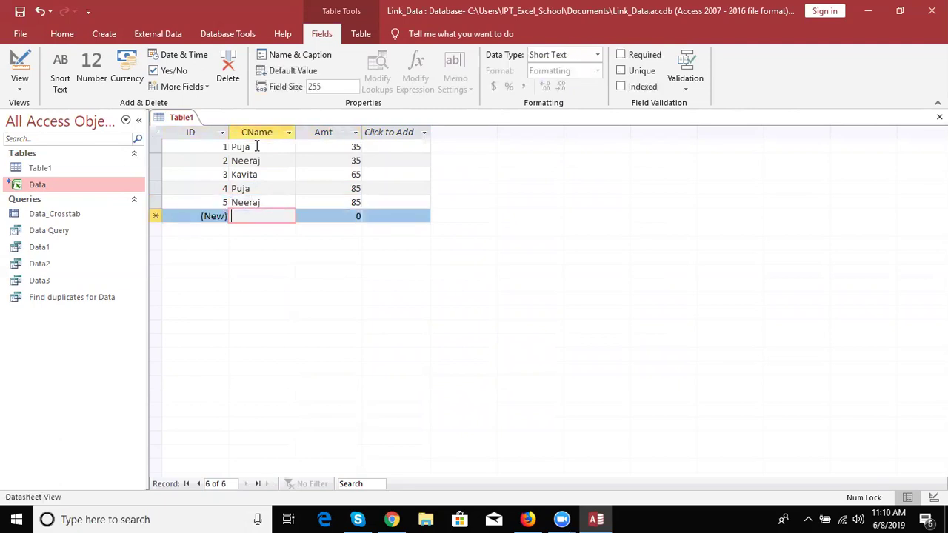
text(Kavit)
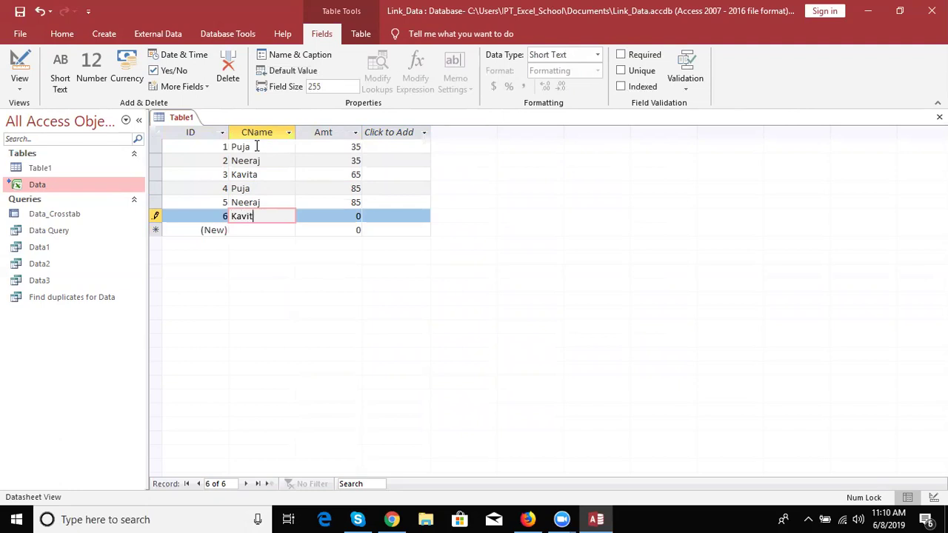
text(a)
key(Tab)
text(45)
key(Tab)
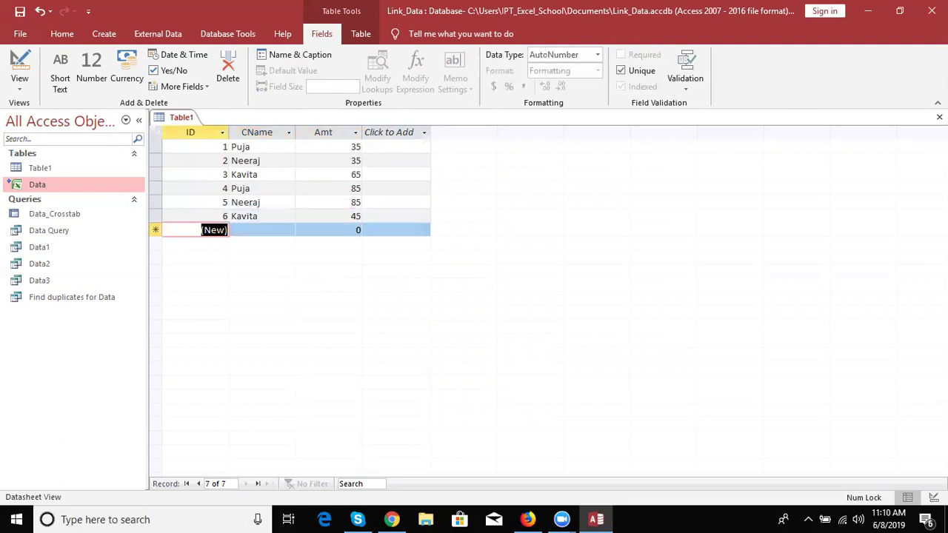
- Close Table1, agree to save it, and name it Datam
click(939, 117)
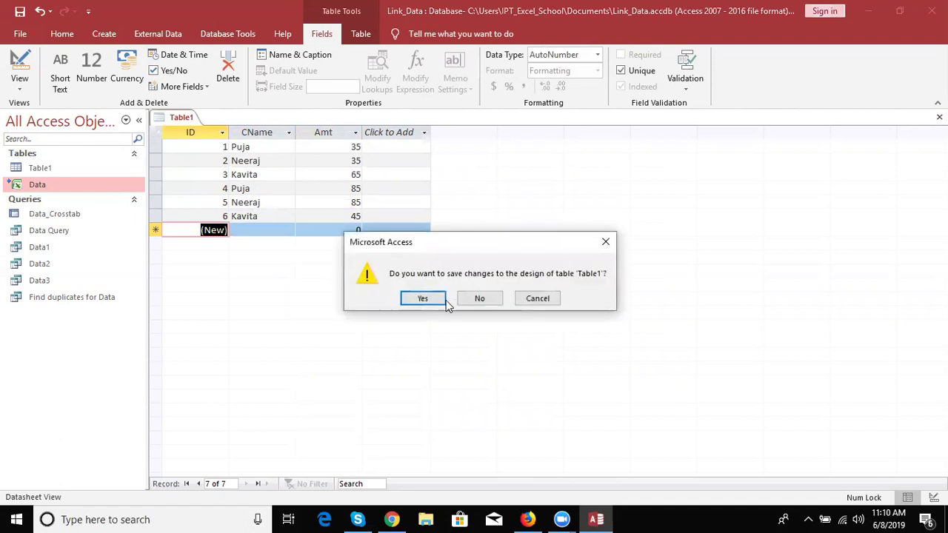
click(423, 299)
text(Data)
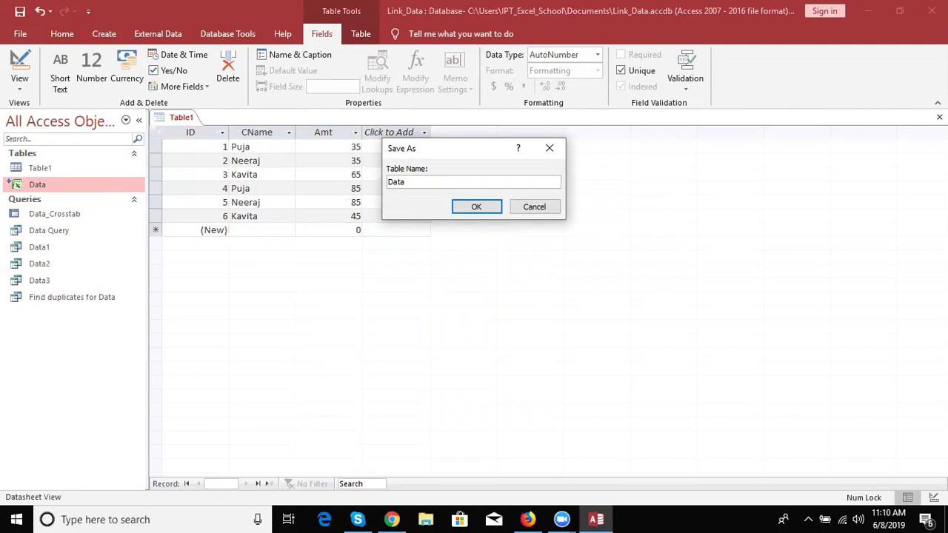
text(m)
click(476, 207)
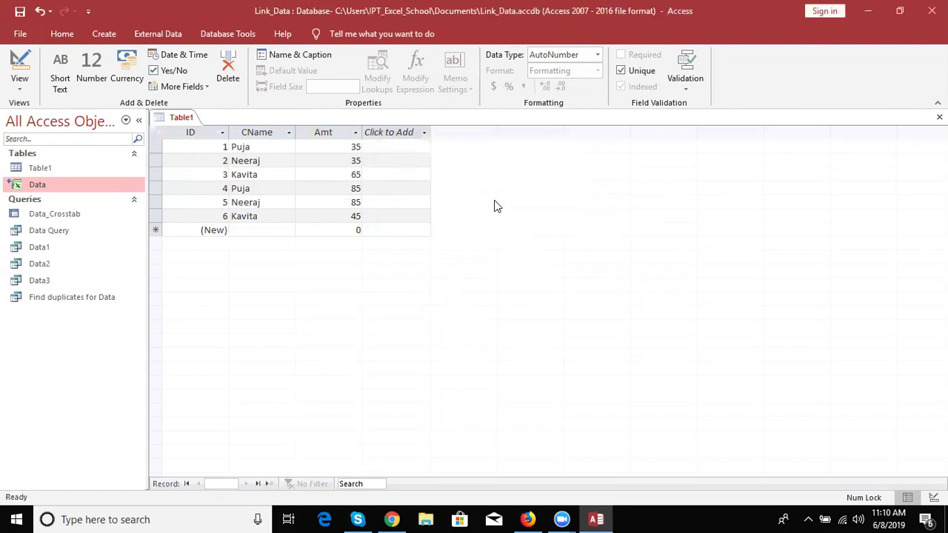
text(Datam)
click(100, 170)
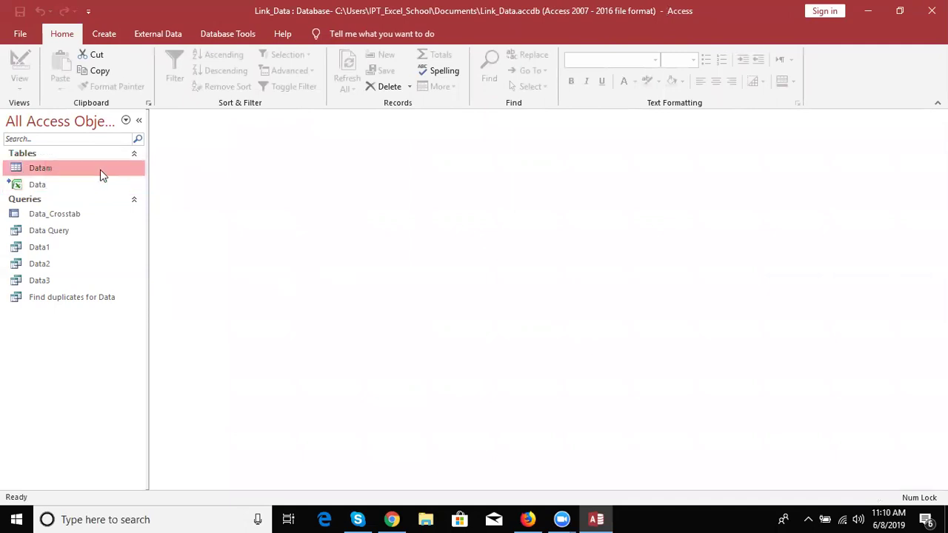
click(104, 34)
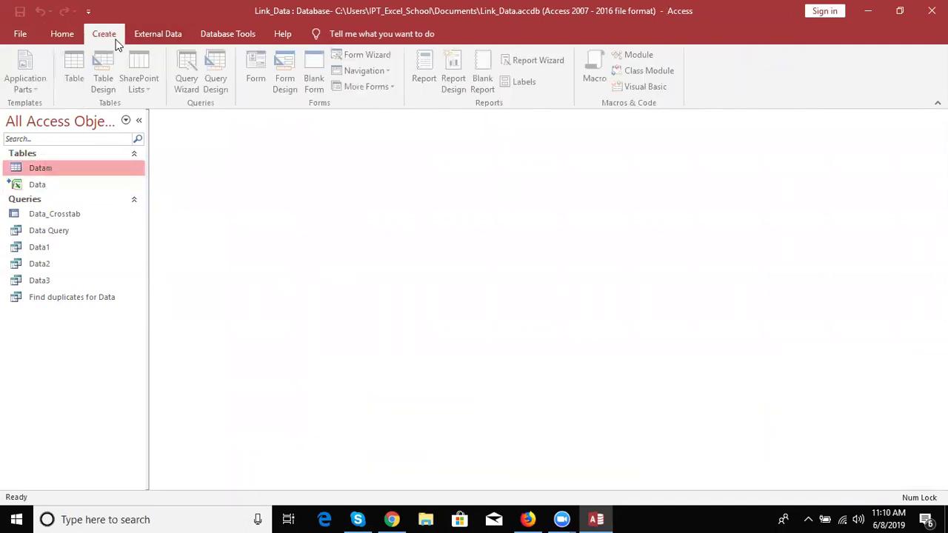
- Launch the Find Duplicates Query Wizard on the Datam table
click(191, 83)
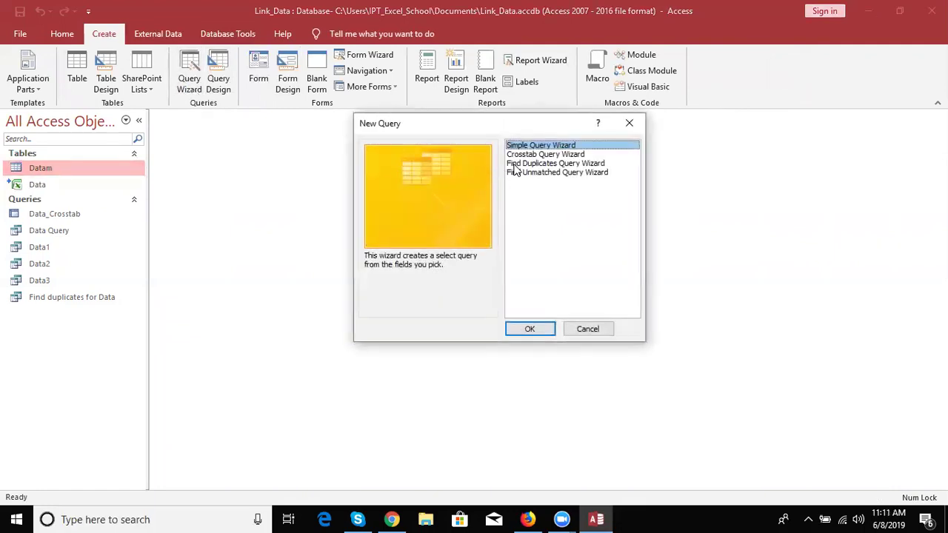
click(517, 164)
click(548, 328)
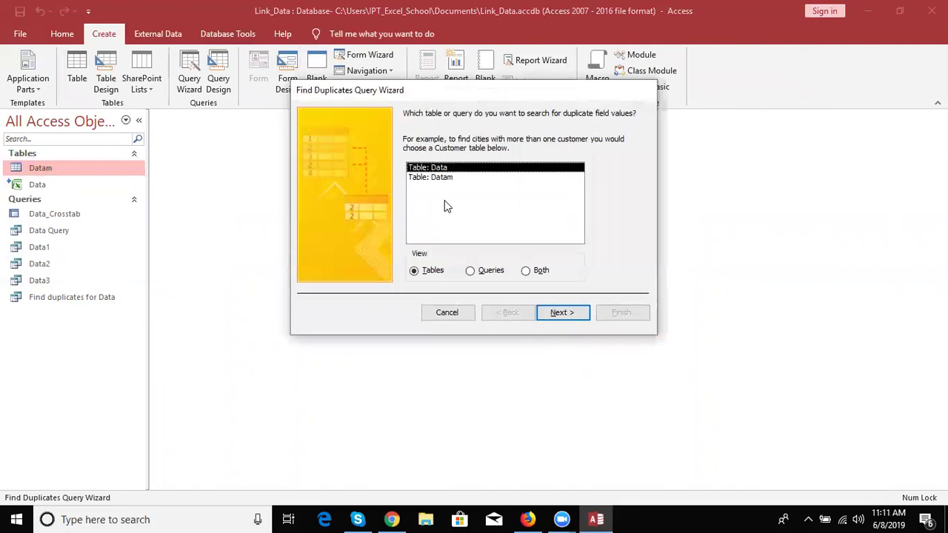
click(441, 177)
click(548, 313)
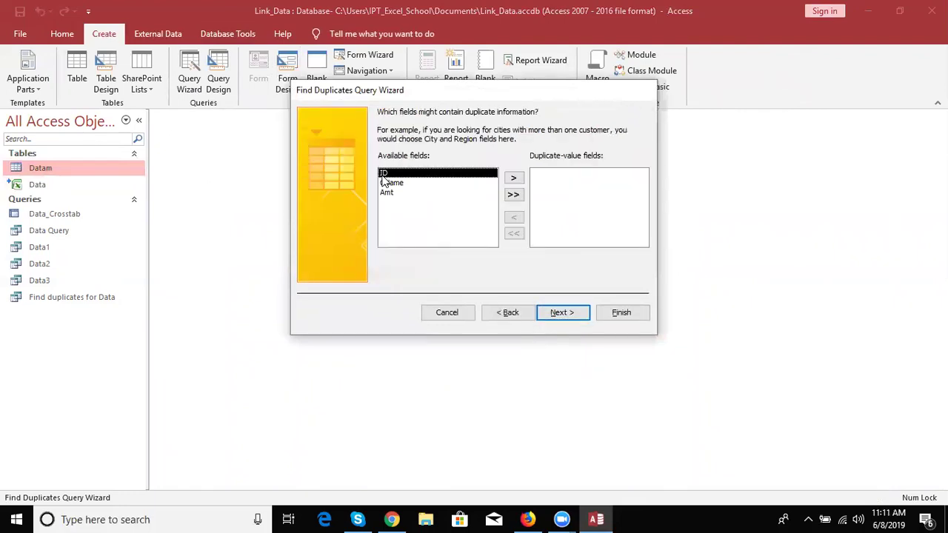
- Check CName for duplicate values, add Amt as an extra field, and finish the query
click(384, 183)
click(511, 181)
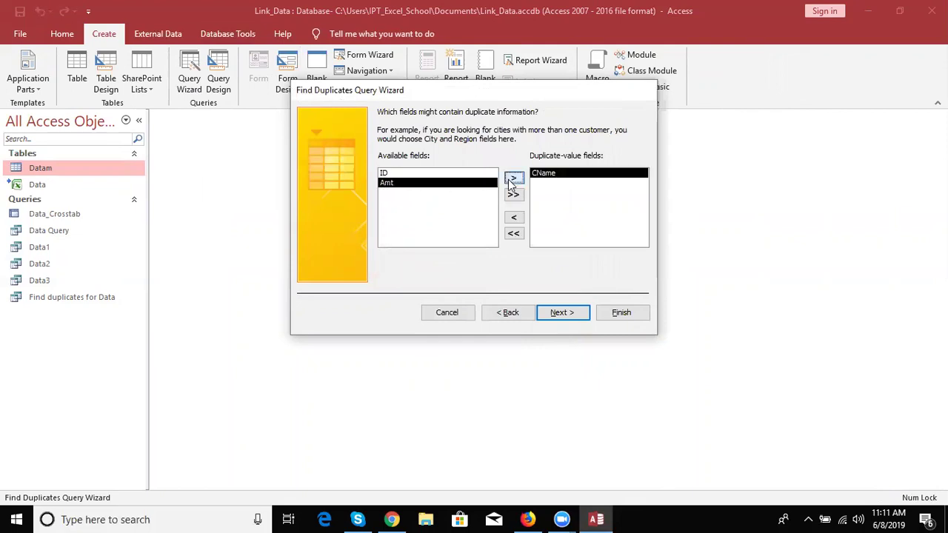
click(559, 313)
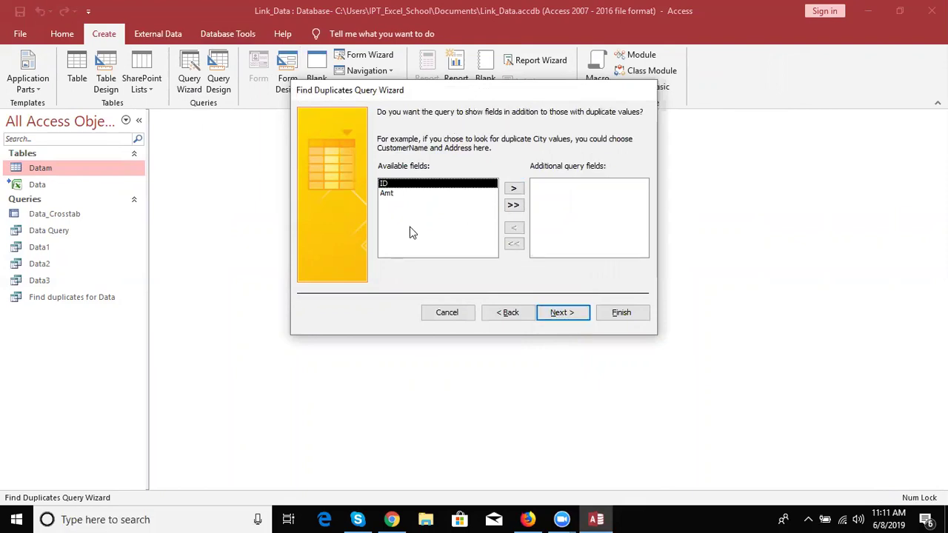
click(386, 193)
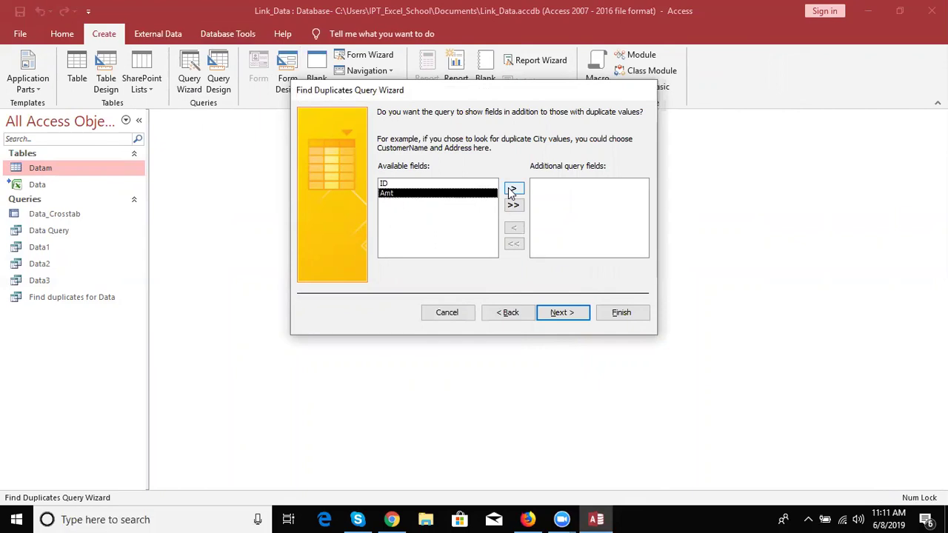
click(512, 191)
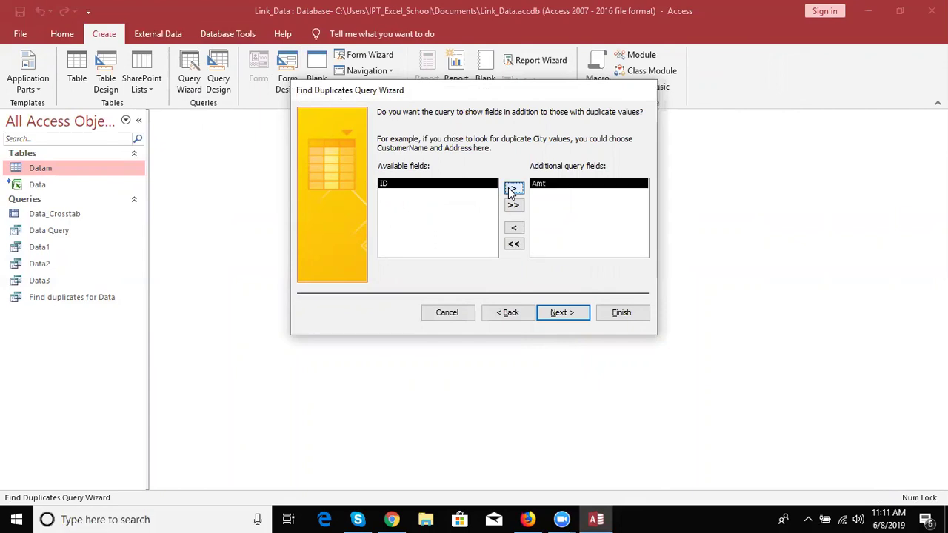
click(551, 311)
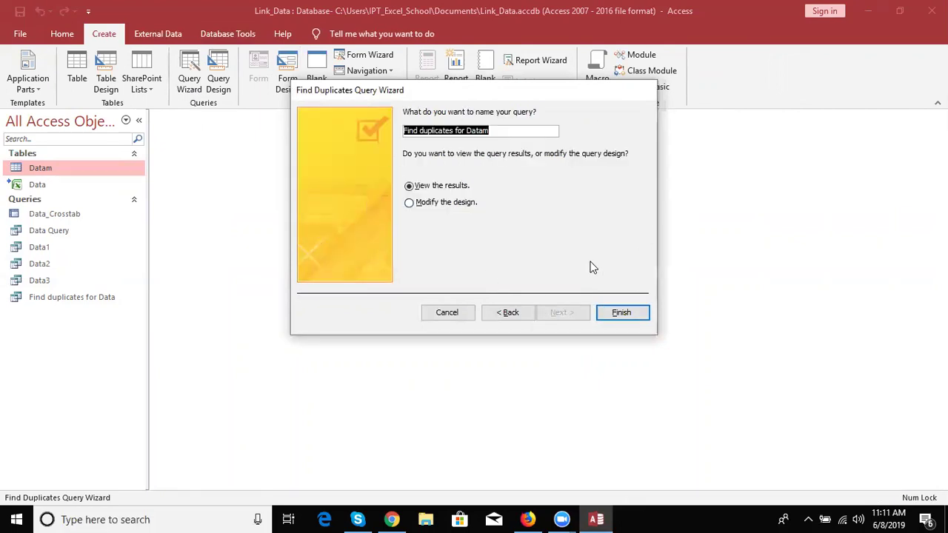
click(621, 311)
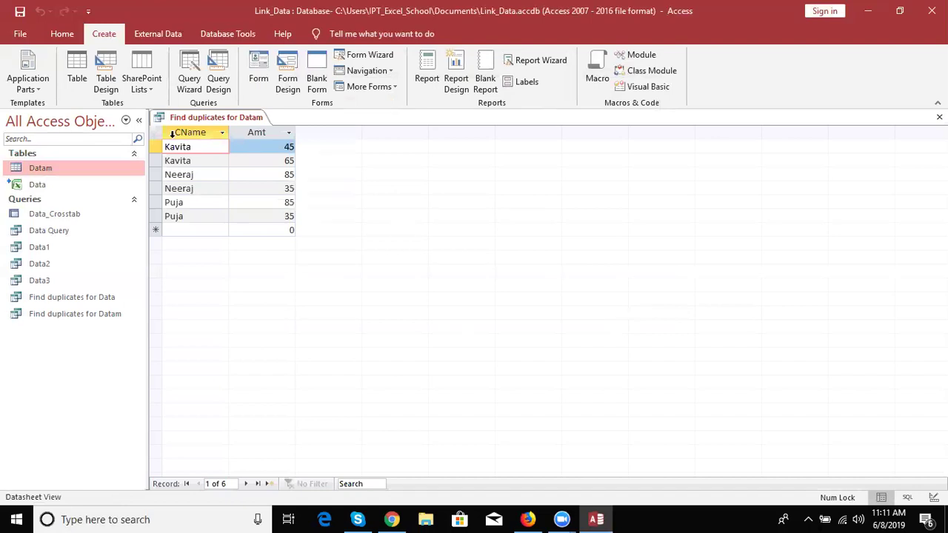
- Browse the duplicated customer rows in the results, then close the query with Ctrl+W
click(198, 176)
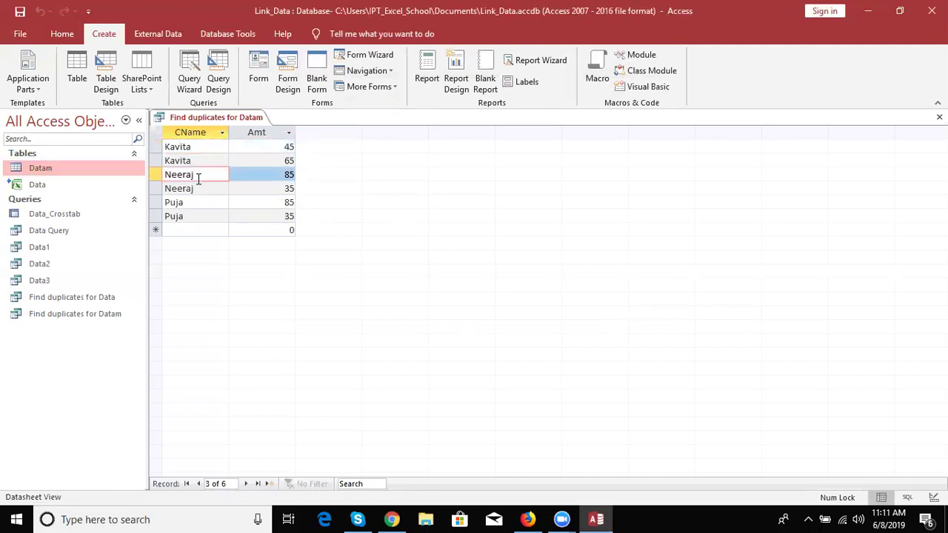
click(187, 188)
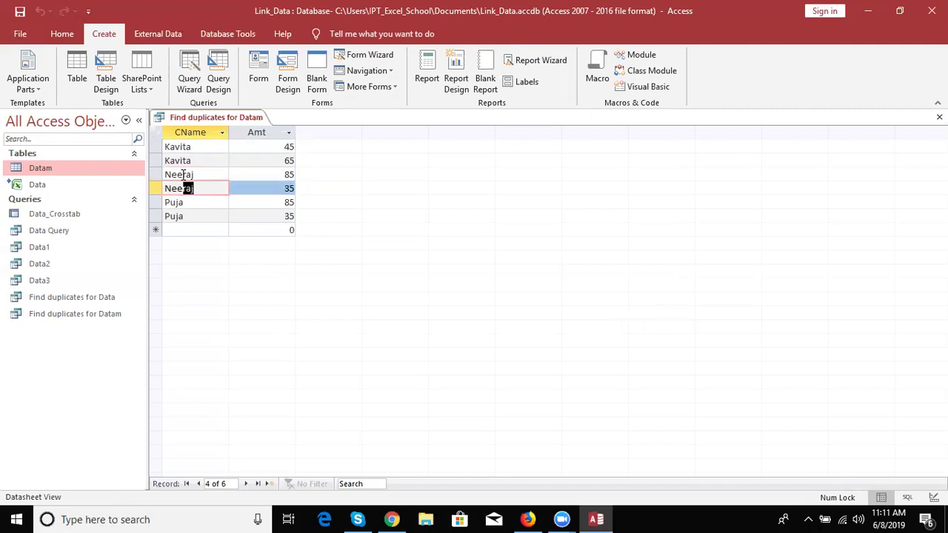
click(188, 173)
click(186, 161)
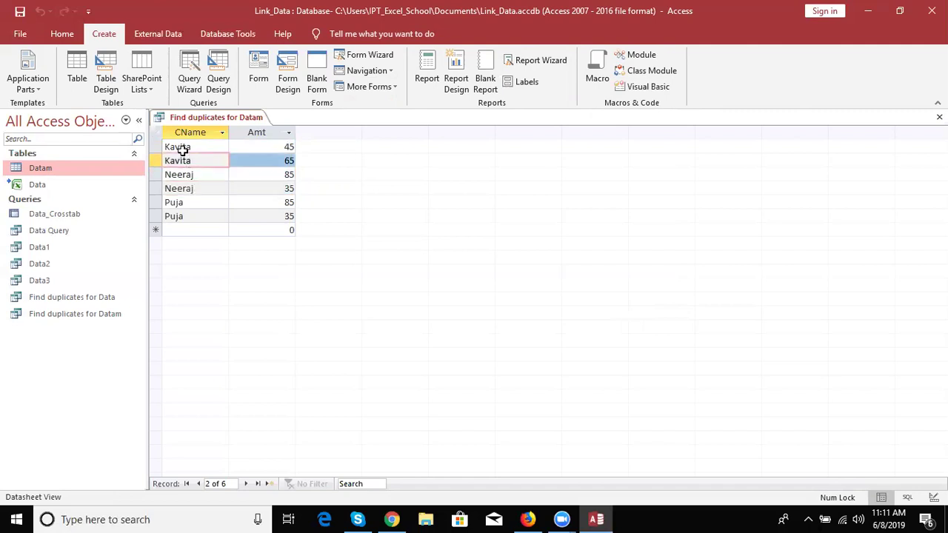
click(185, 148)
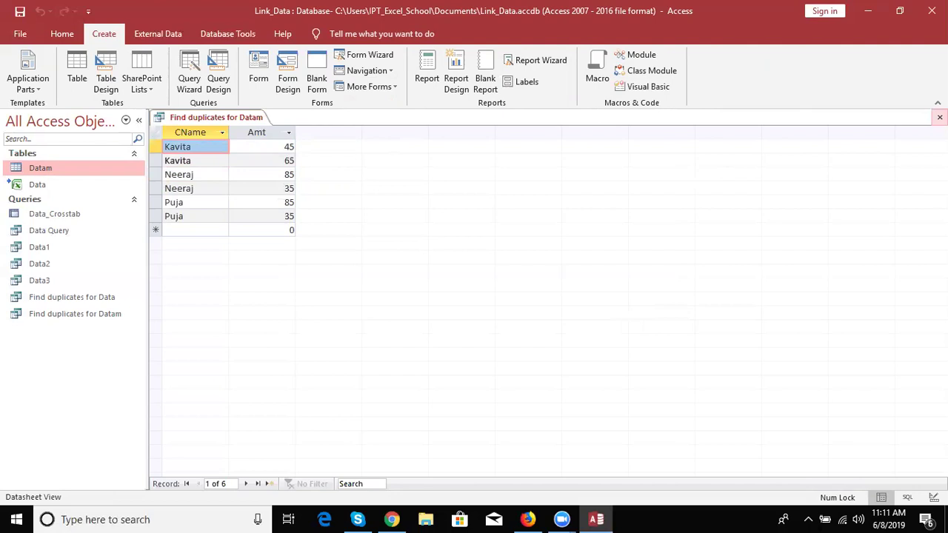
key(ctrl+w)
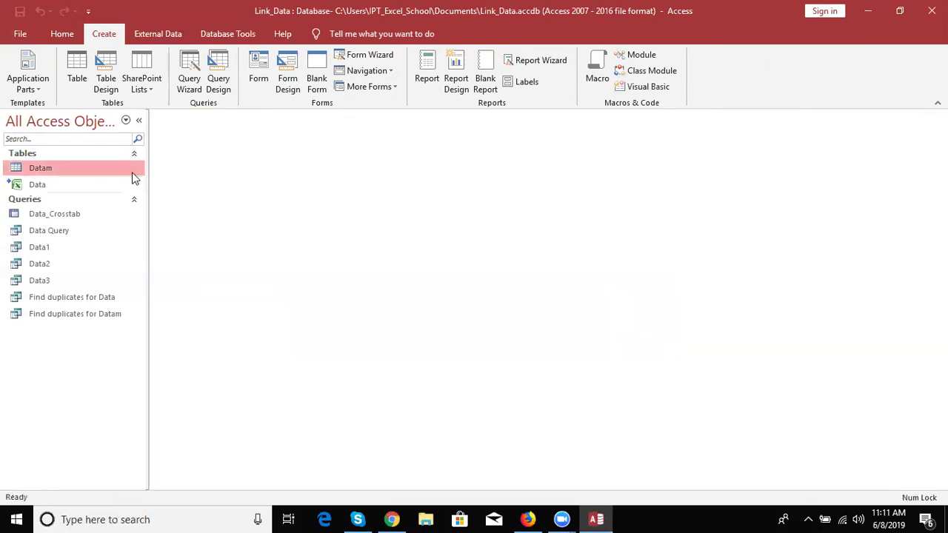
- In Datam, change record 2's Amt from 35 to 74 and record 4's from 85 to 78
double_click(125, 170)
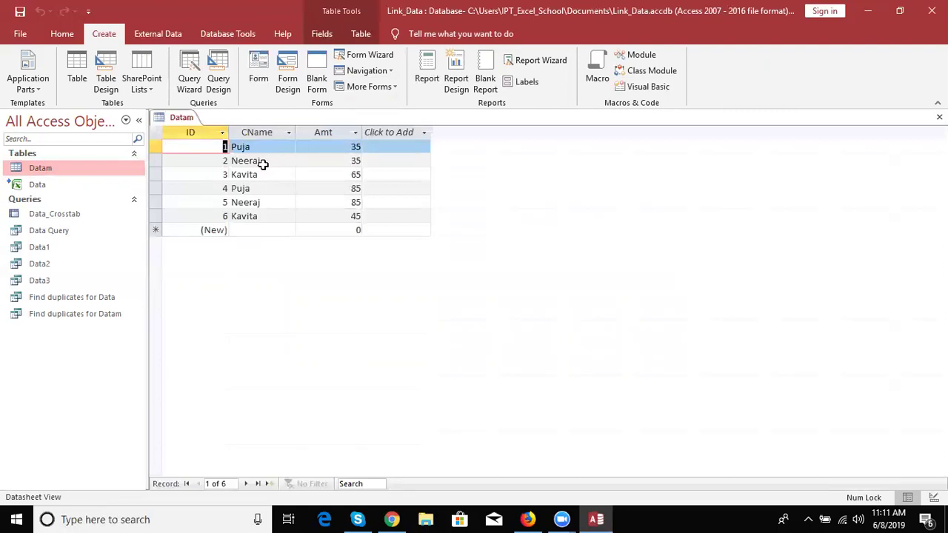
double_click(323, 160)
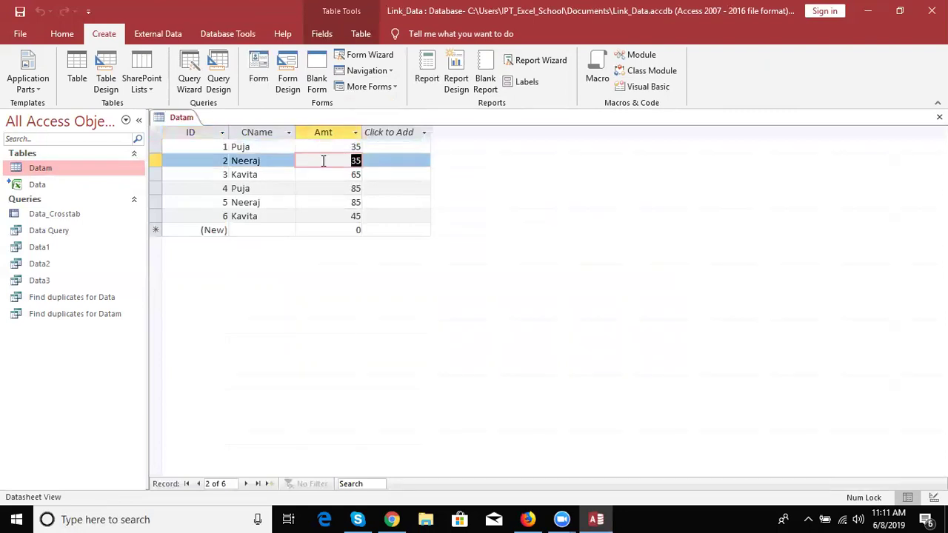
text(74)
click(337, 185)
double_click(337, 186)
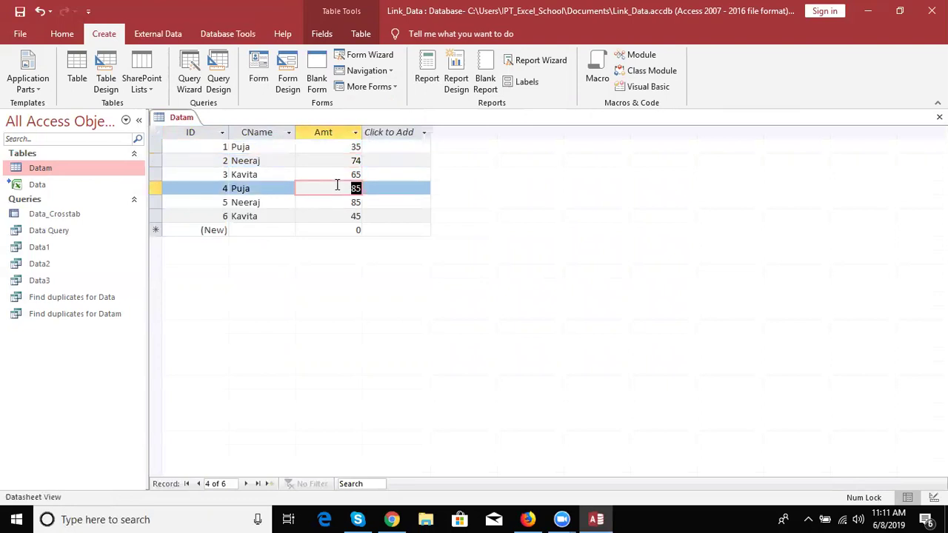
text(78)
key(Return)
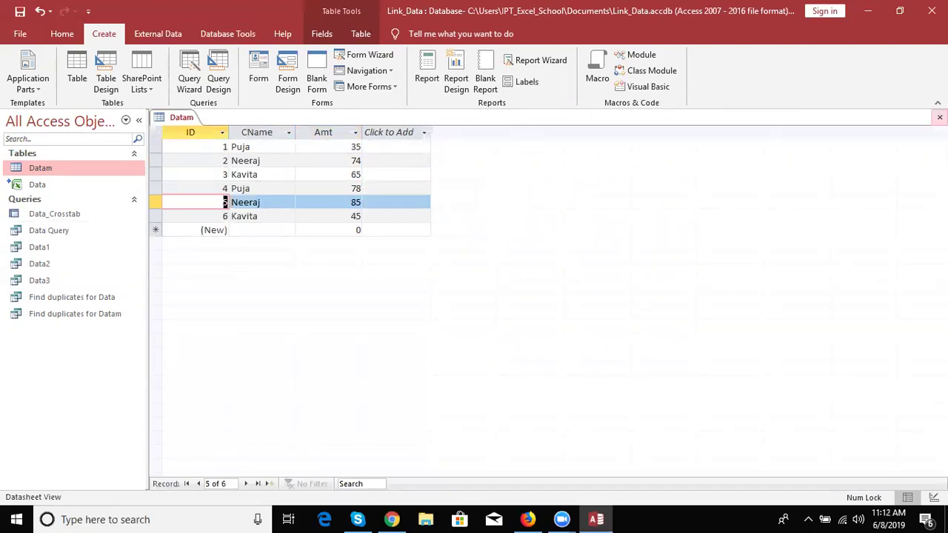
click(939, 117)
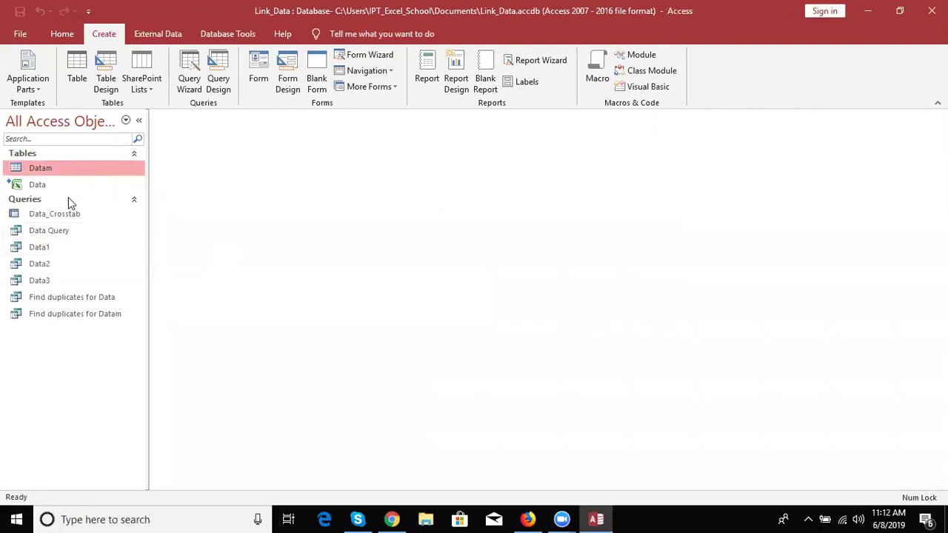
double_click(63, 314)
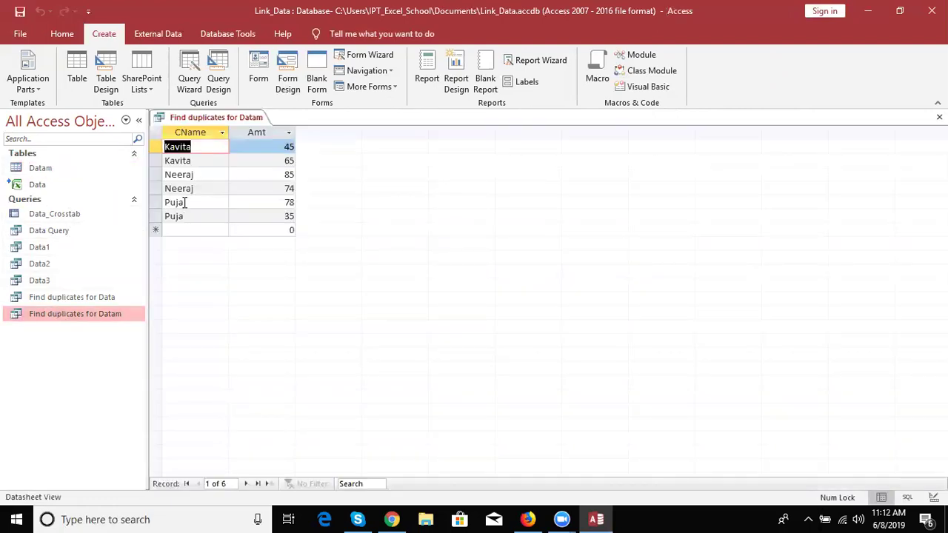
click(184, 203)
click(185, 216)
click(191, 189)
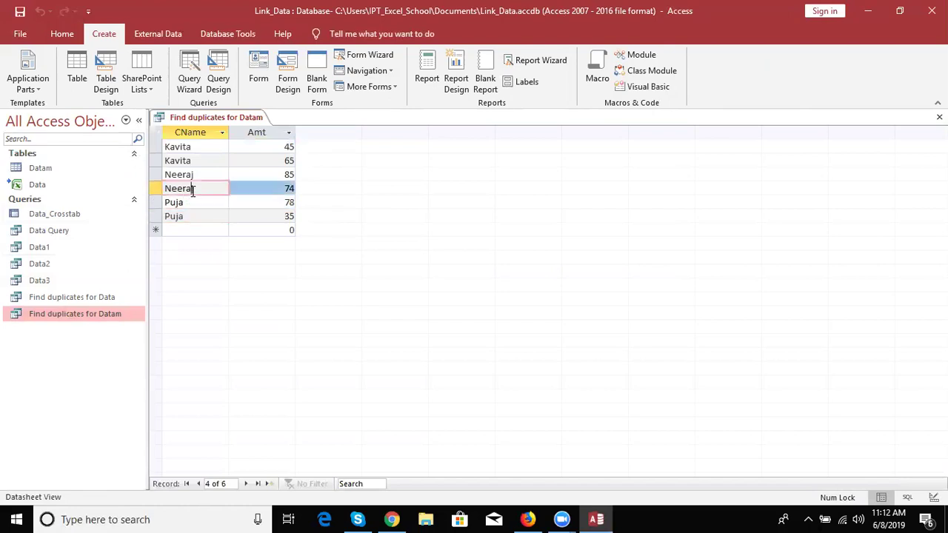
click(192, 174)
click(191, 161)
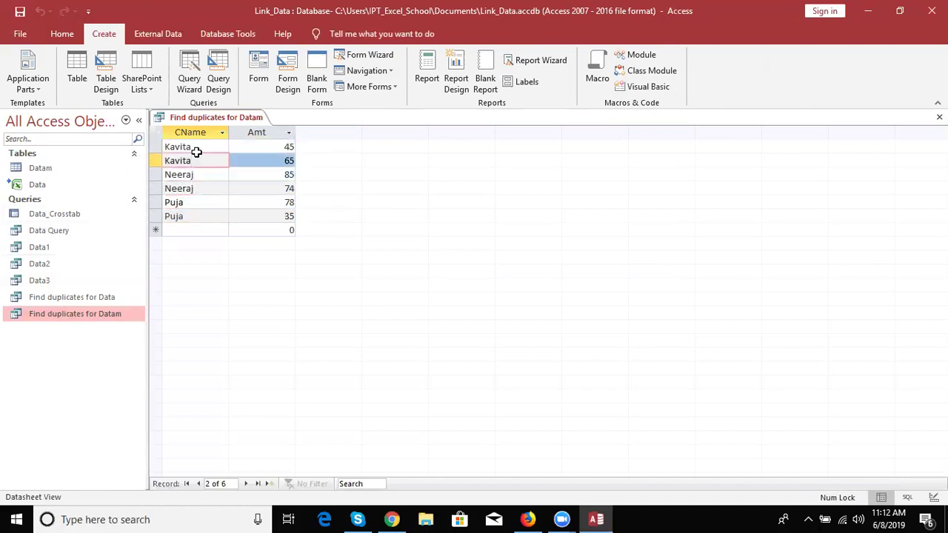
click(195, 149)
click(198, 160)
click(197, 174)
click(197, 188)
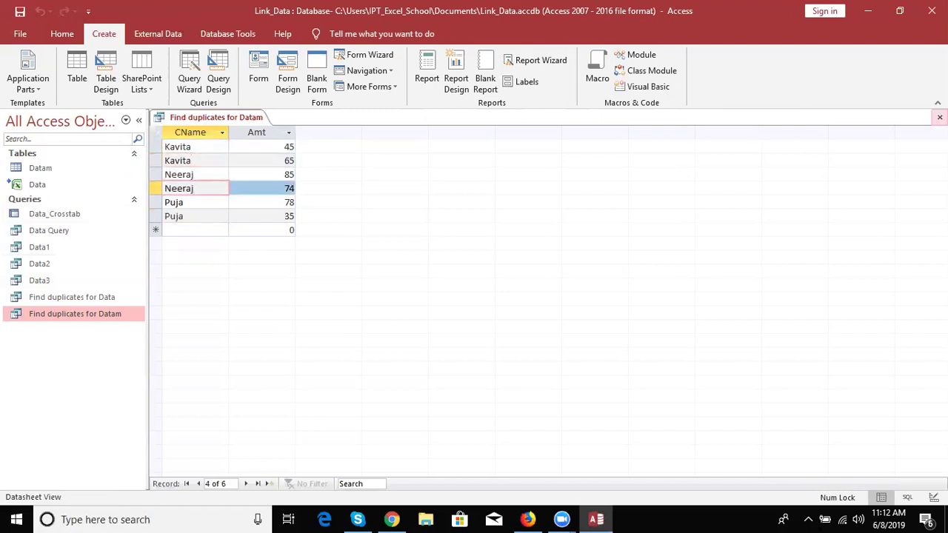
click(939, 117)
click(66, 171)
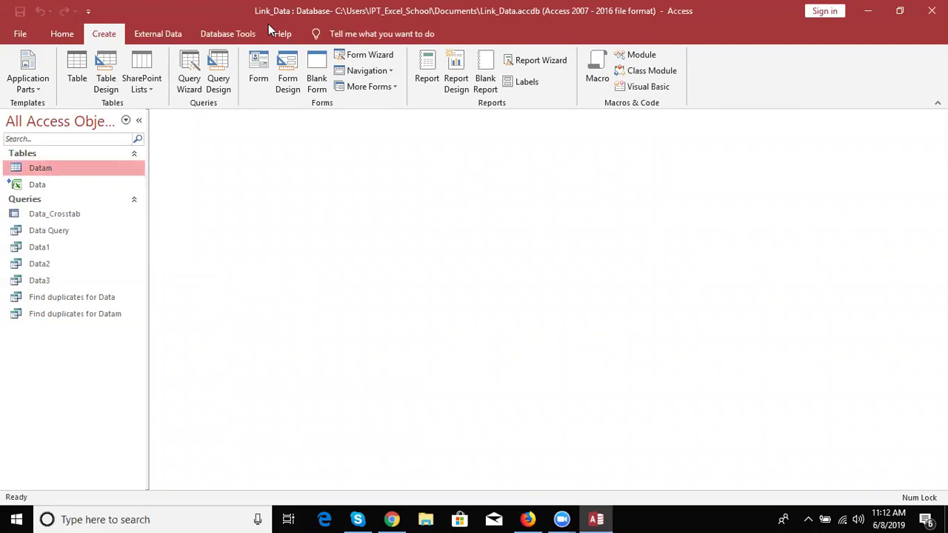
- Rebuild the Find Duplicates query on Datam checking only CName, replacing the existing query
click(558, 164)
click(540, 328)
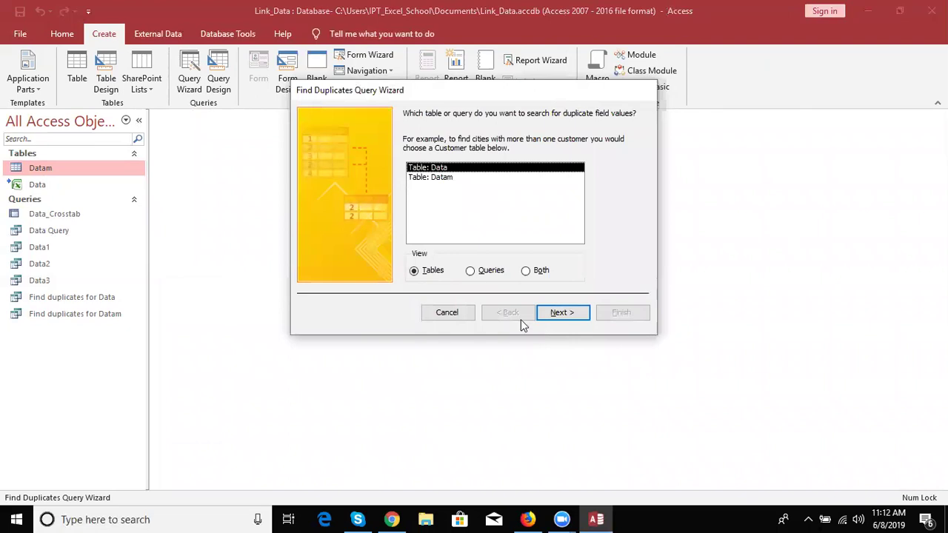
key(Down)
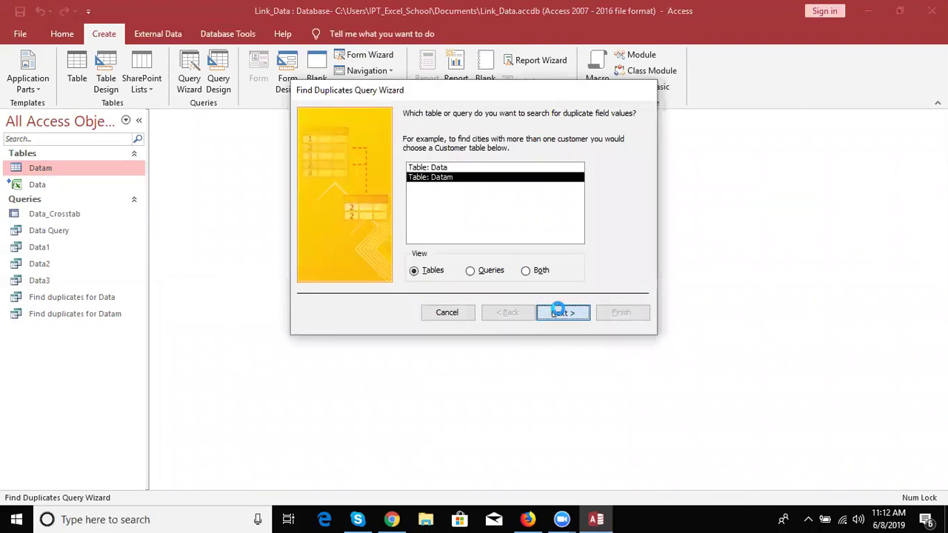
click(561, 312)
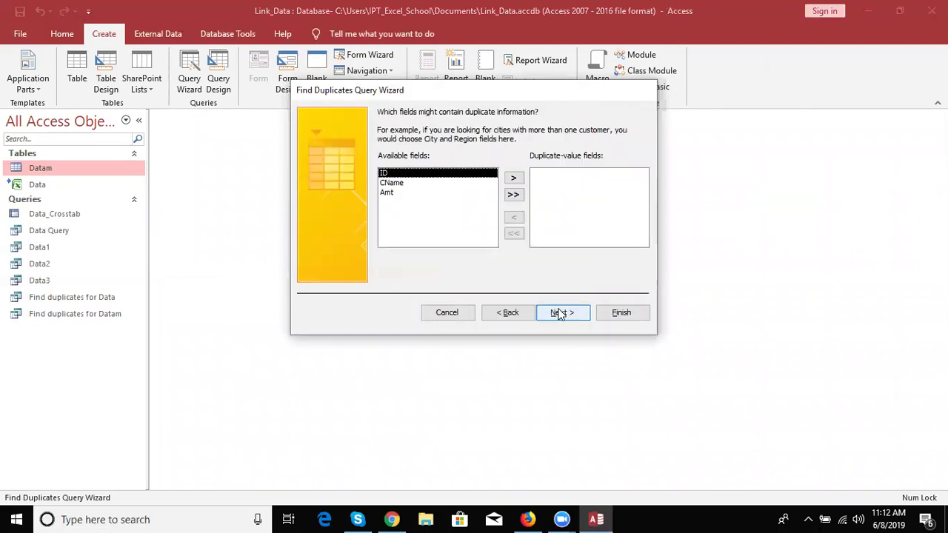
click(390, 183)
click(513, 178)
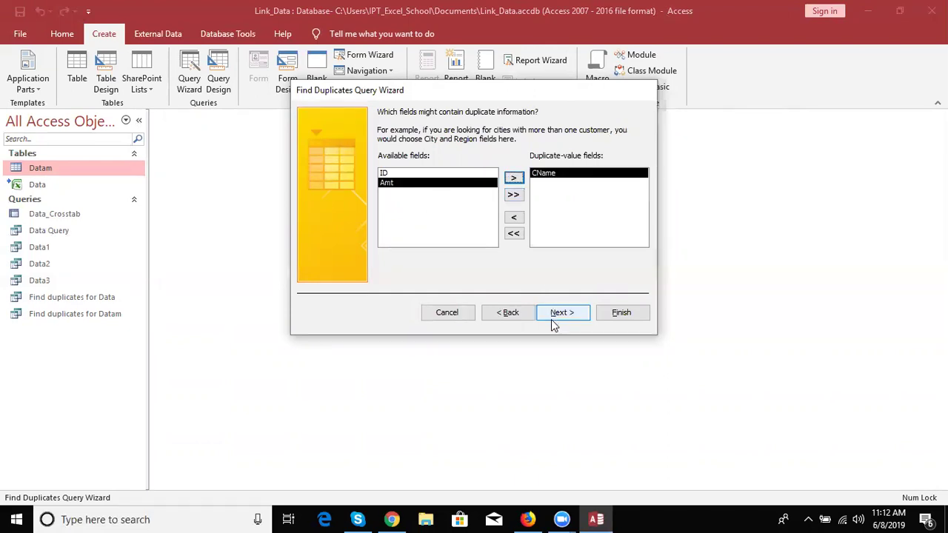
click(552, 316)
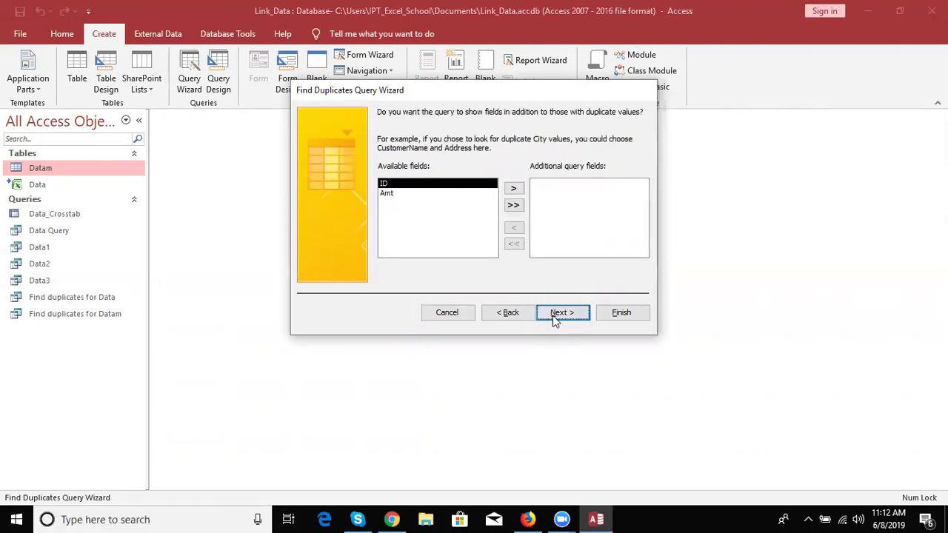
click(553, 315)
click(600, 314)
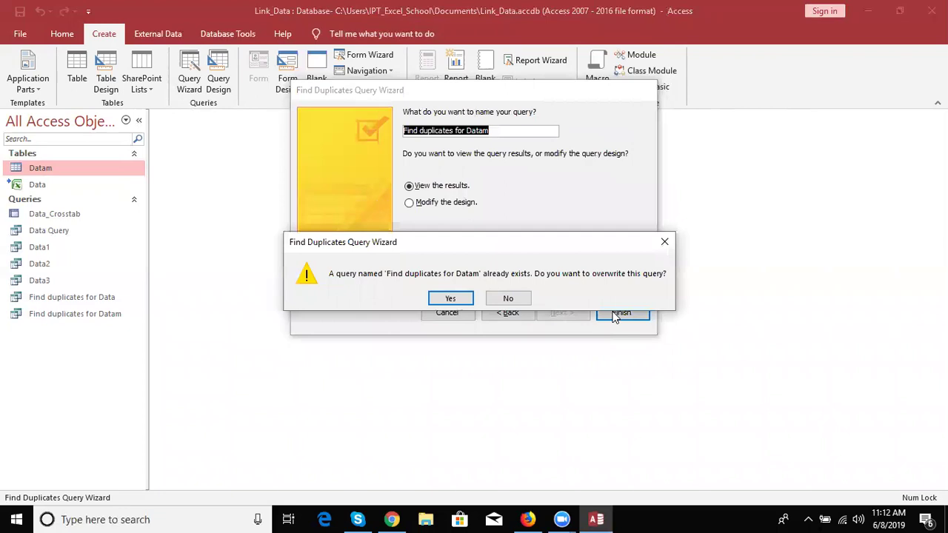
click(466, 298)
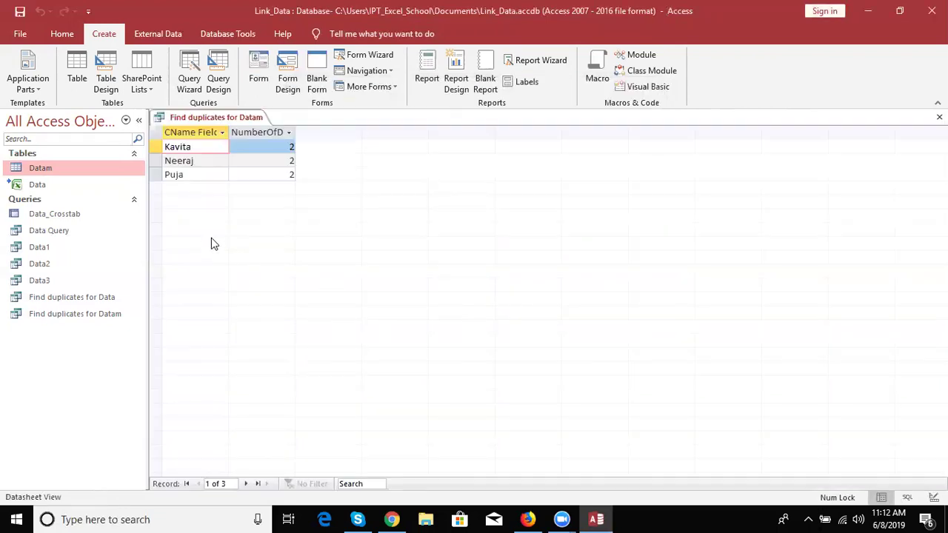
- Review the three duplicated names, each with count 2, then close the query
click(195, 162)
click(193, 174)
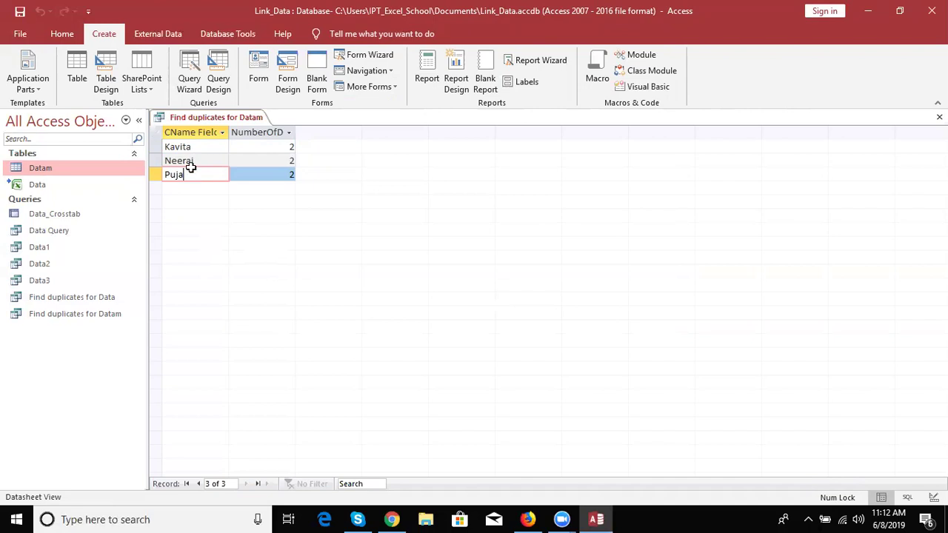
click(190, 168)
key(Up)
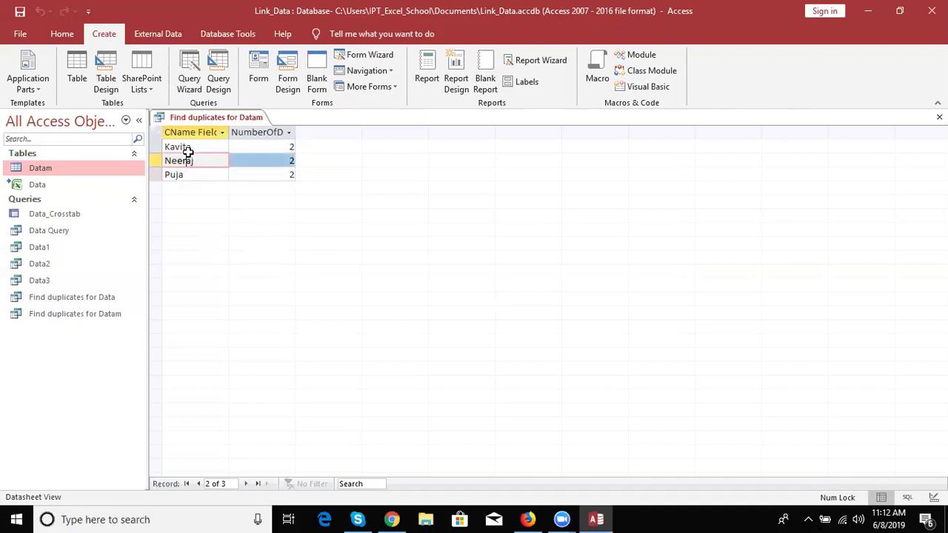
key(Up)
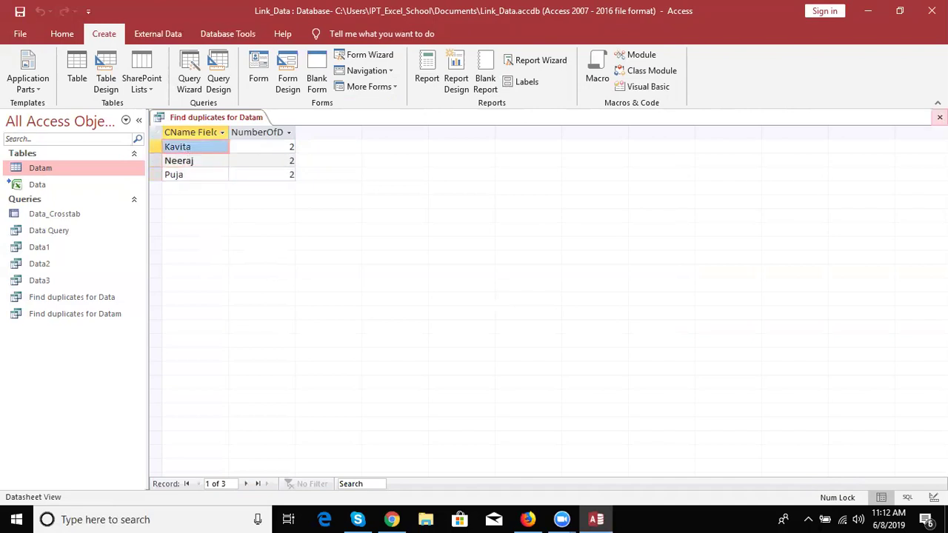
click(939, 117)
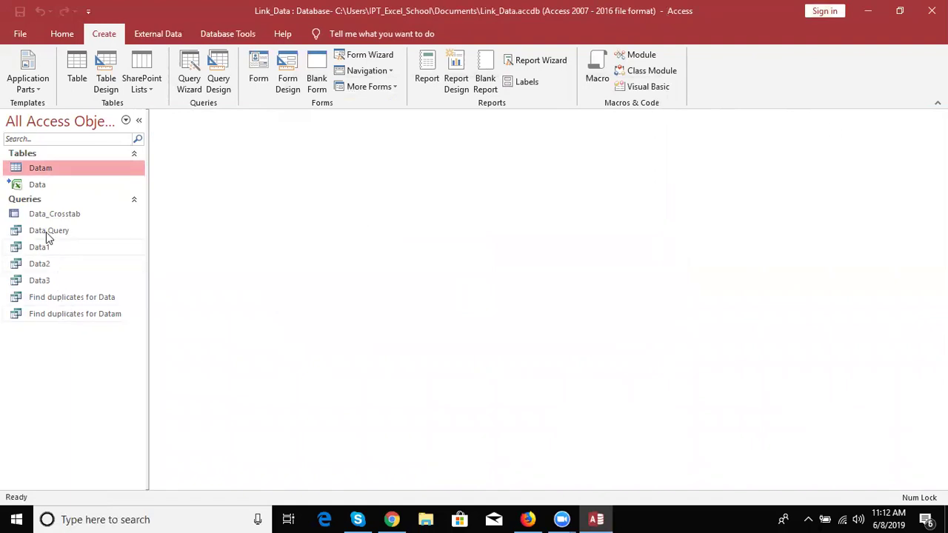
- Open Datam, add a seventh record with a new customer name and Amt 65, then close it
click(40, 169)
double_click(40, 168)
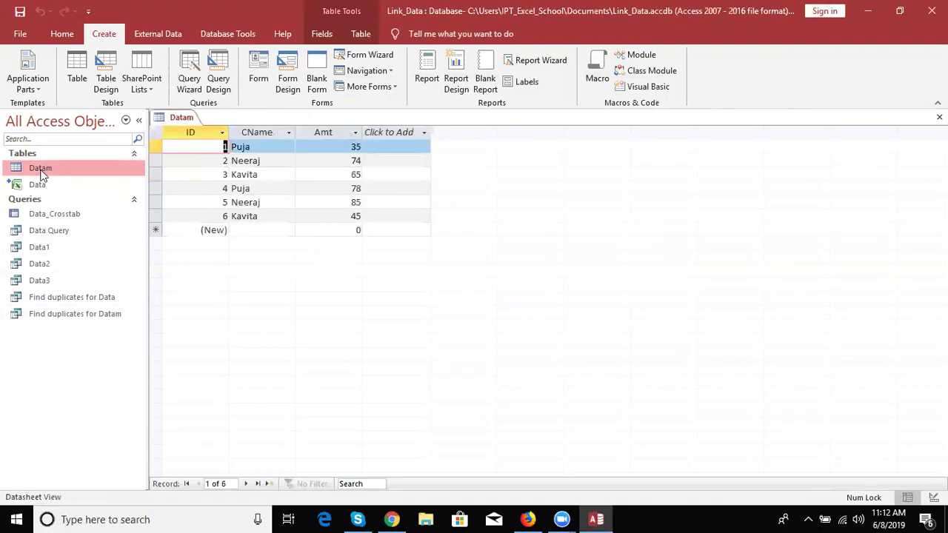
click(264, 230)
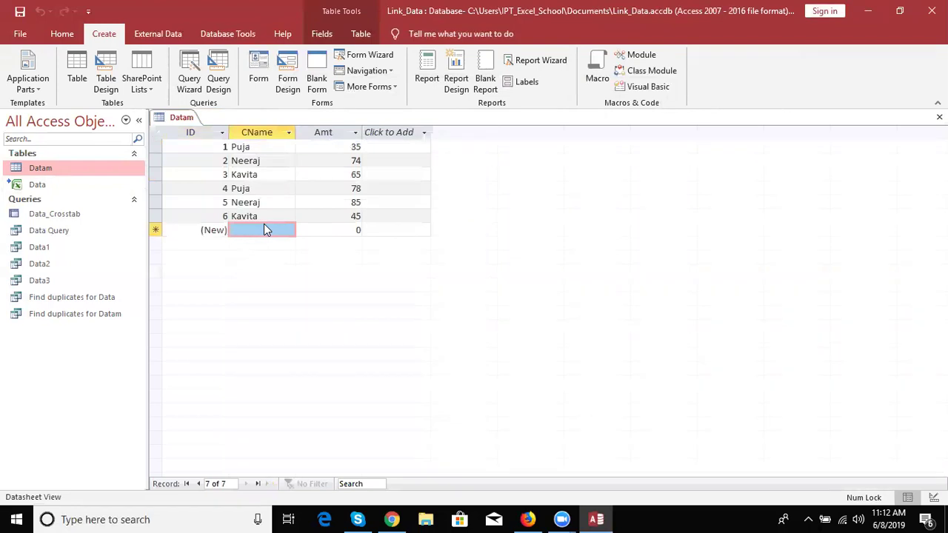
text(Uday)
key(Tab)
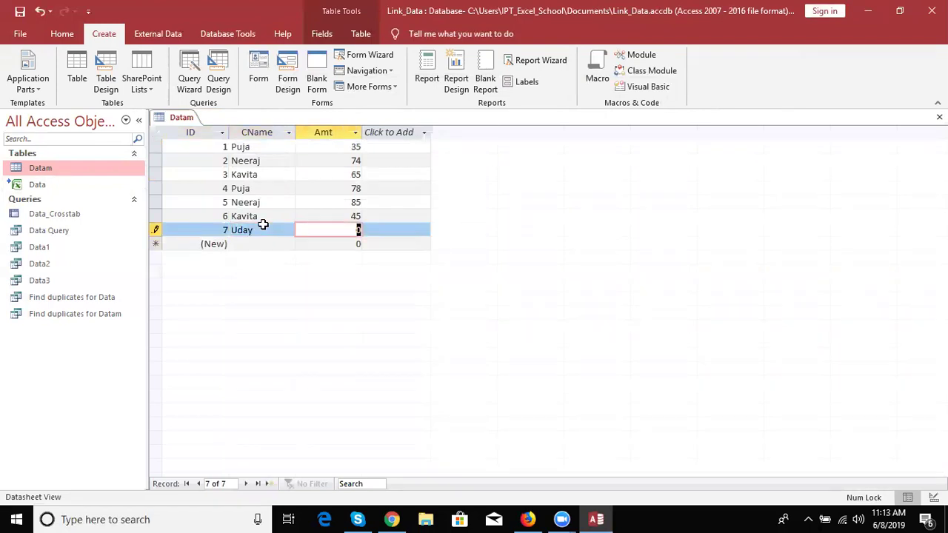
text(65)
key(Tab)
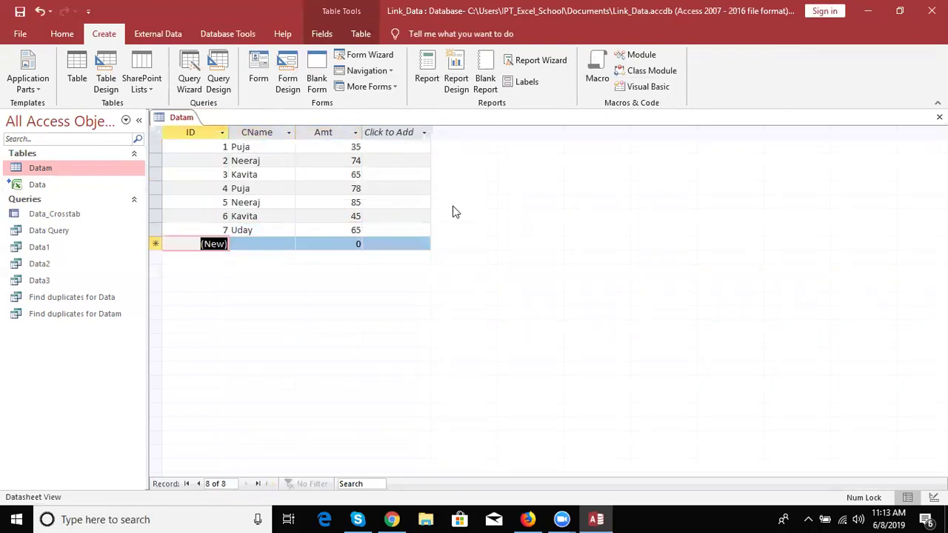
click(939, 117)
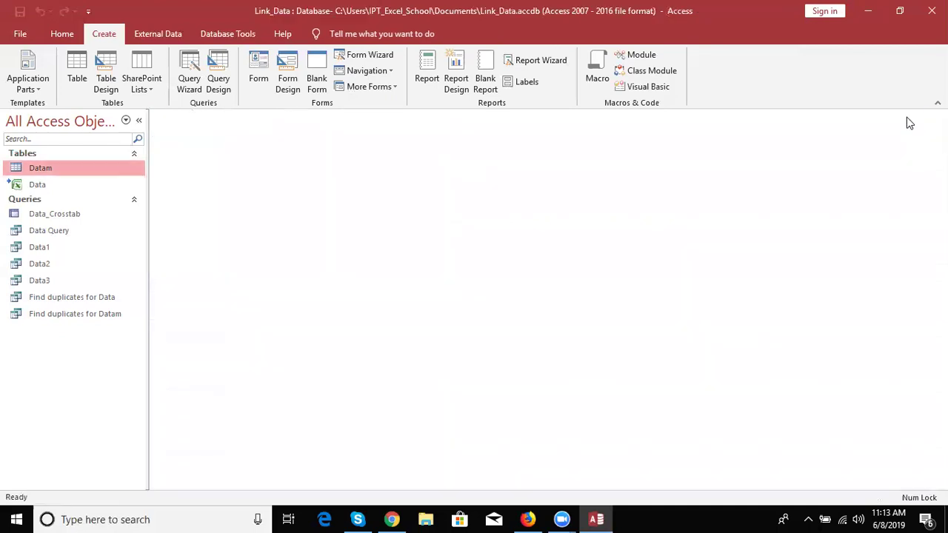
click(78, 312)
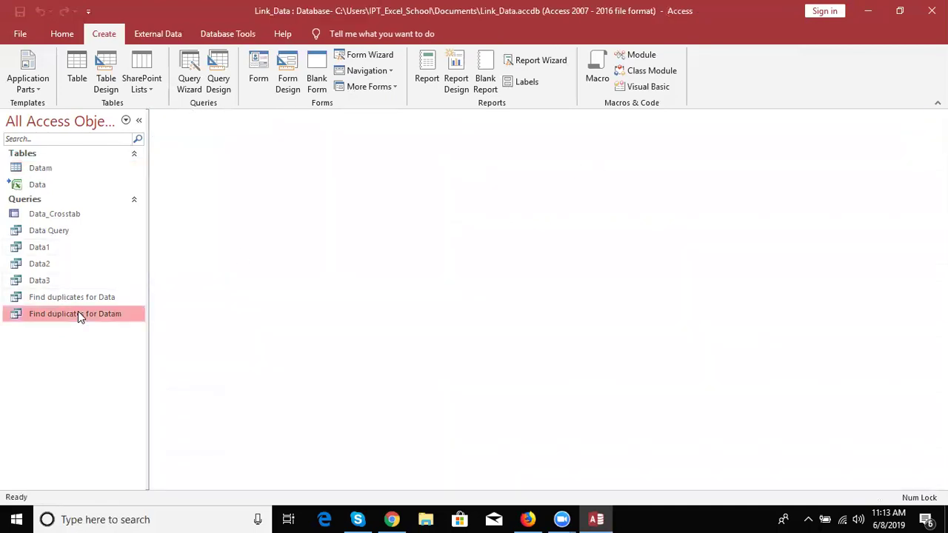
double_click(77, 312)
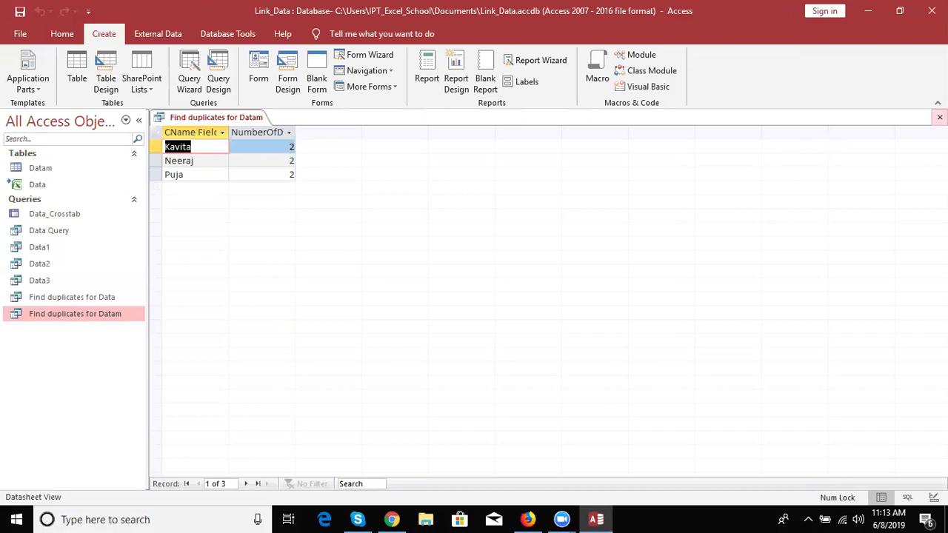
click(939, 117)
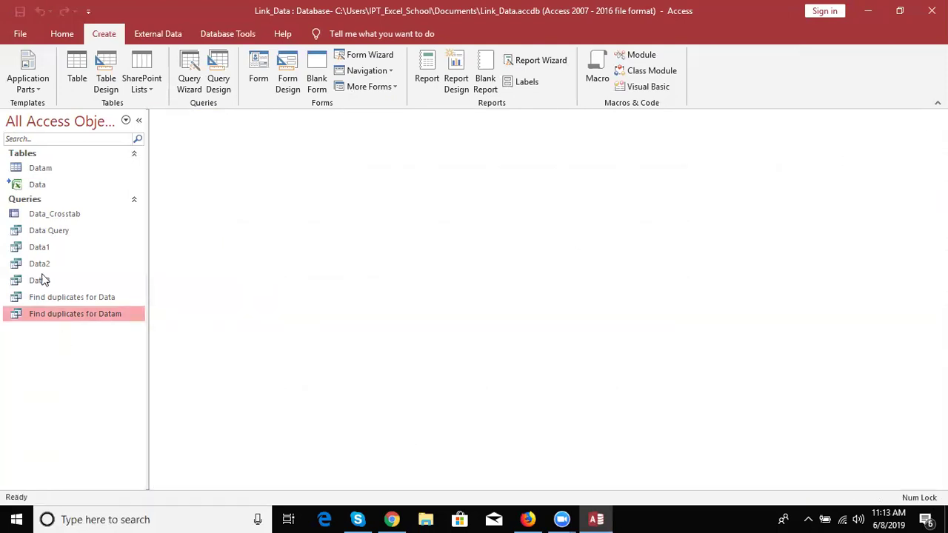
- Select the Data table, pick Find Unmatched in the New Query list, then cancel
click(61, 189)
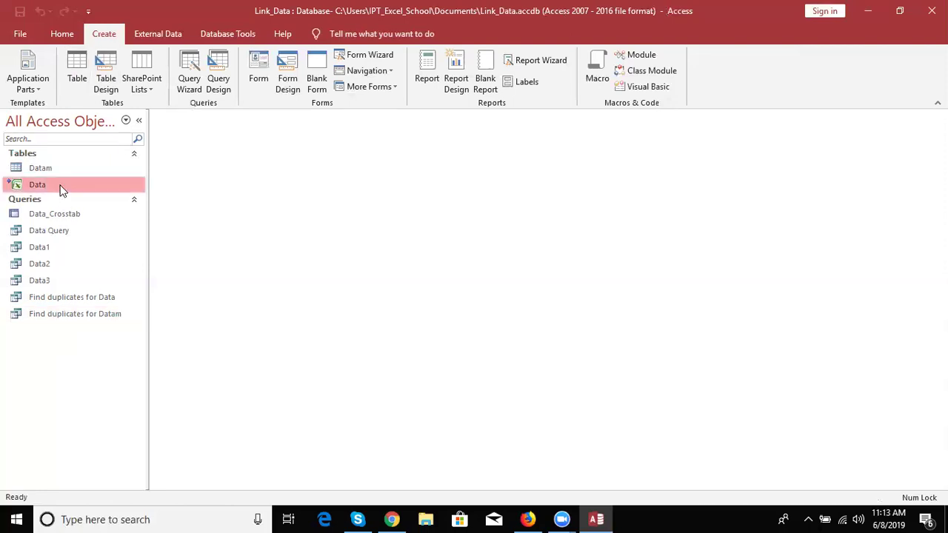
click(60, 171)
click(60, 186)
click(68, 37)
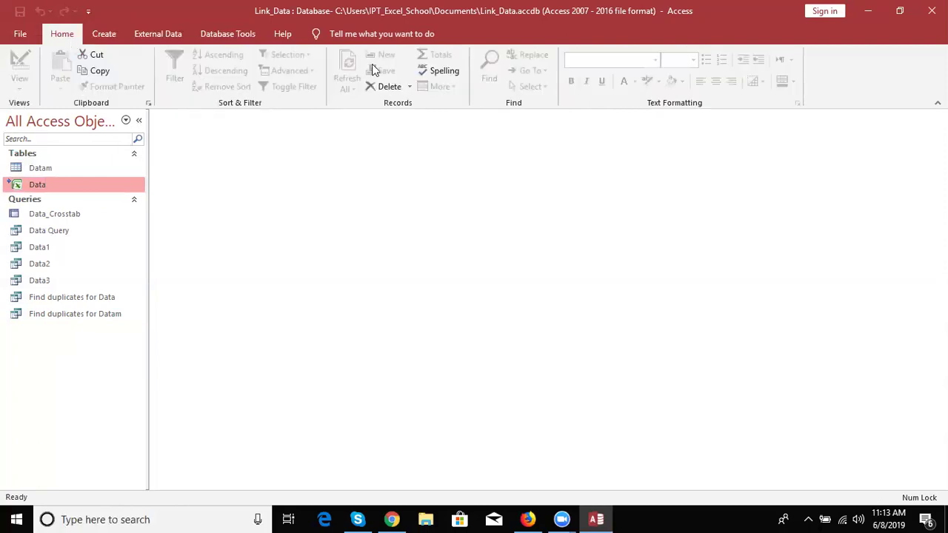
click(110, 35)
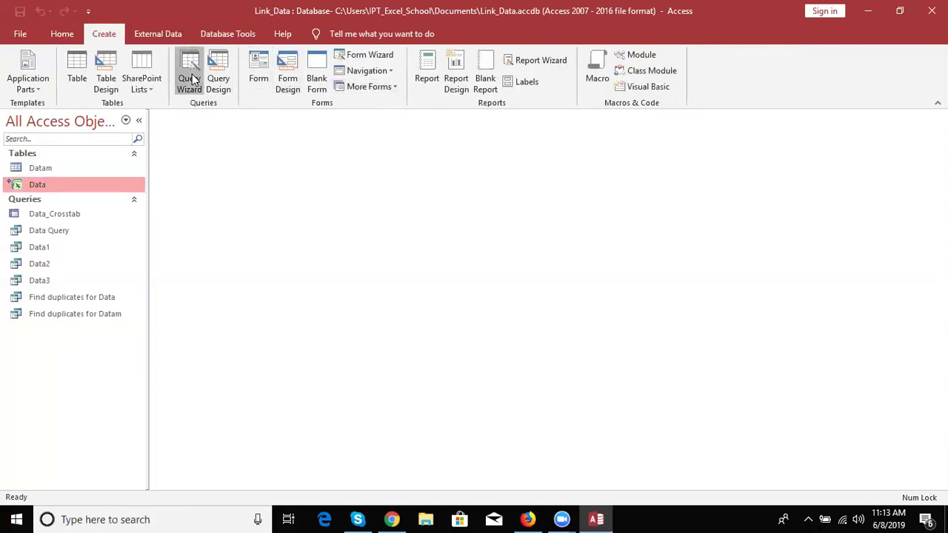
click(191, 80)
click(560, 174)
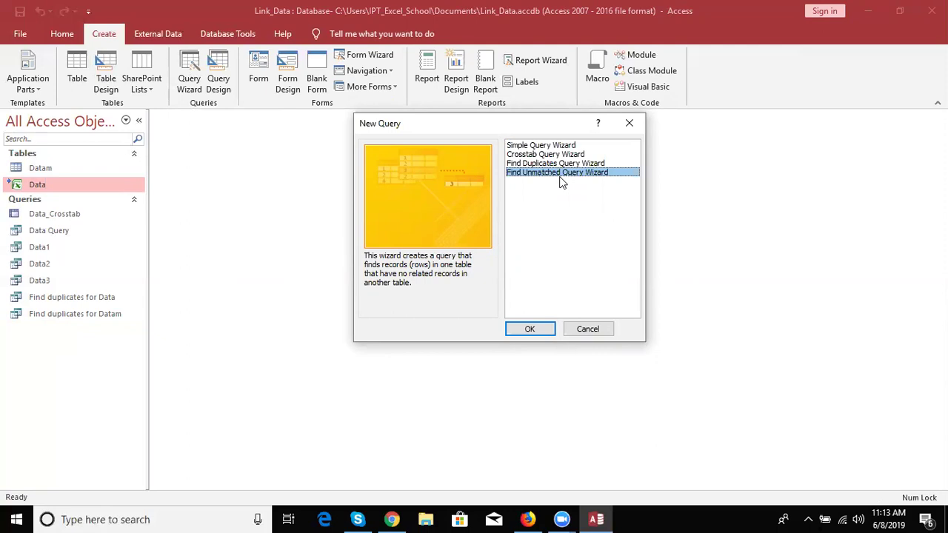
click(629, 123)
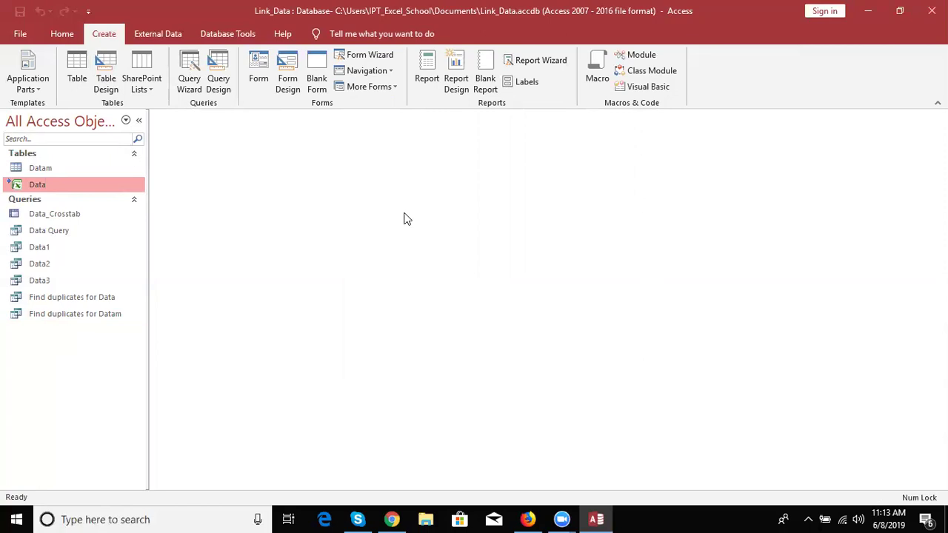
- Create a new blank database, Database5.accdb, with Ctrl+N
key(ctrl+n)
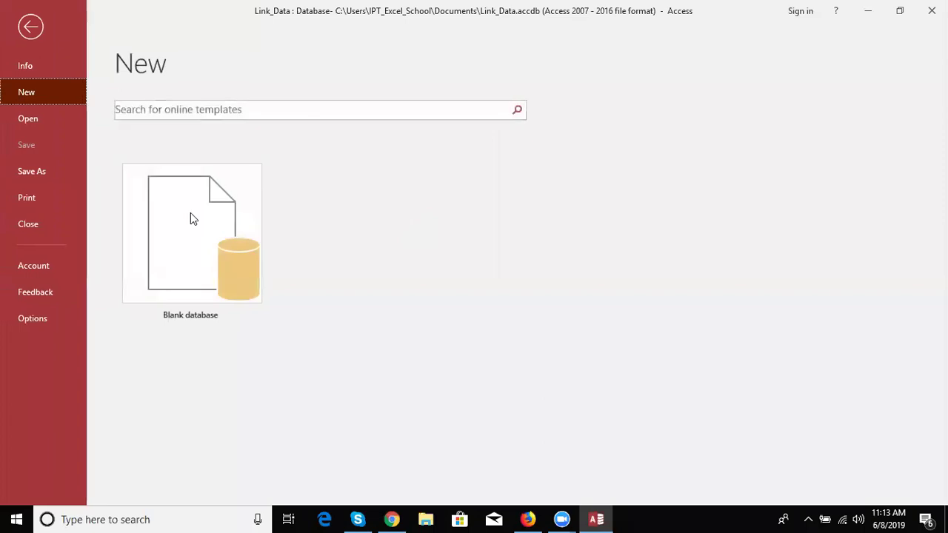
click(181, 235)
key(Return)
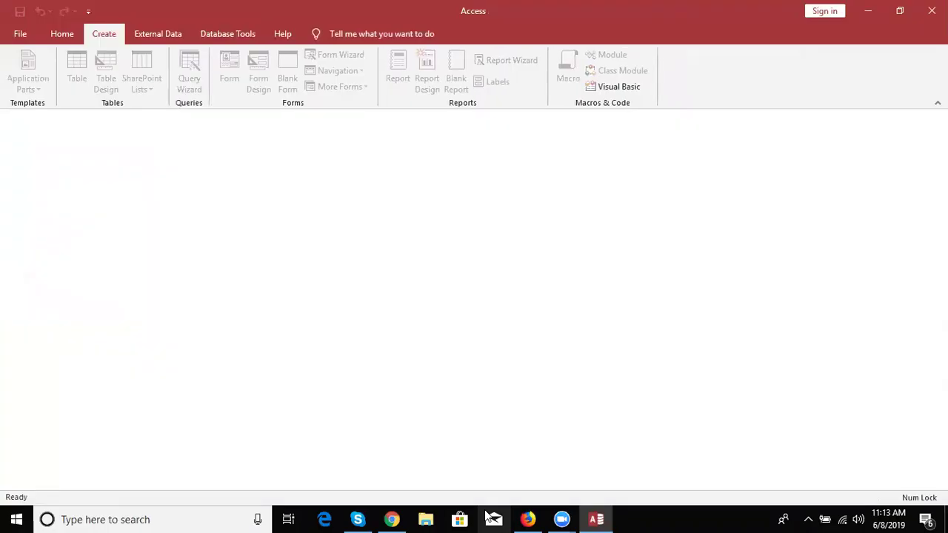
key(super)
- Add a short text column named CName to Table1
text(exce)
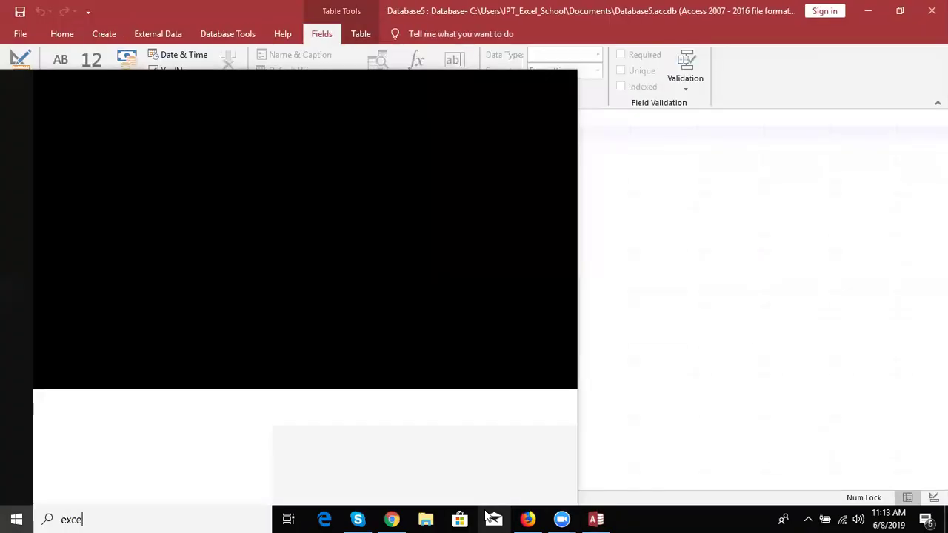
key(Escape)
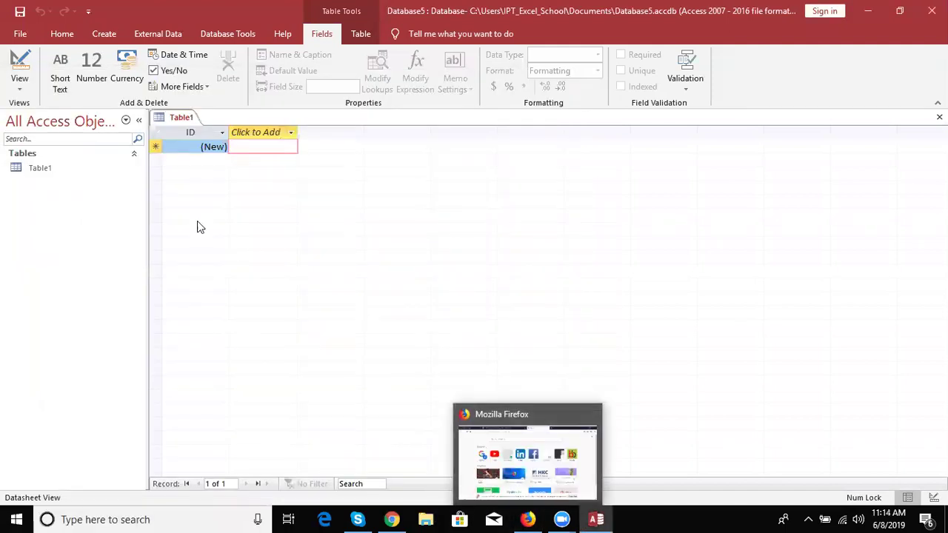
click(249, 132)
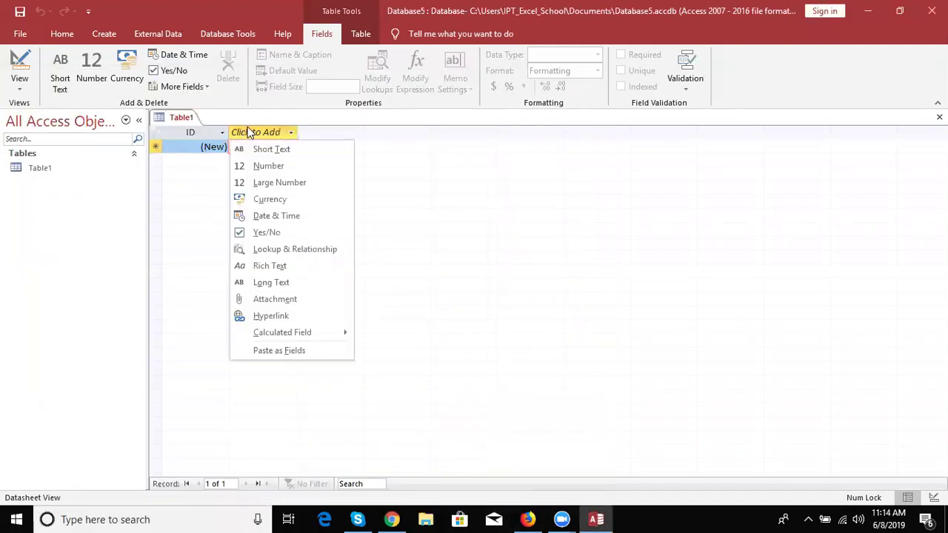
click(252, 148)
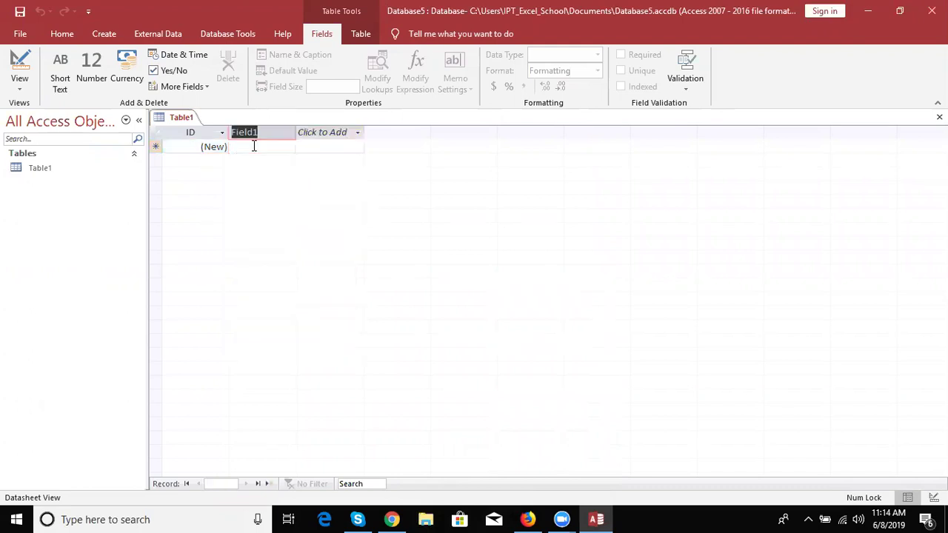
text(CName)
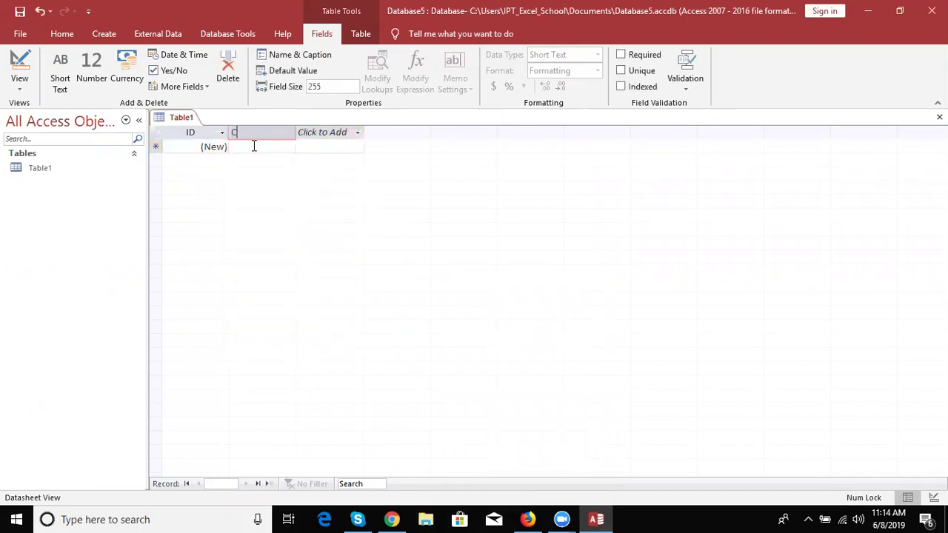
key(Return)
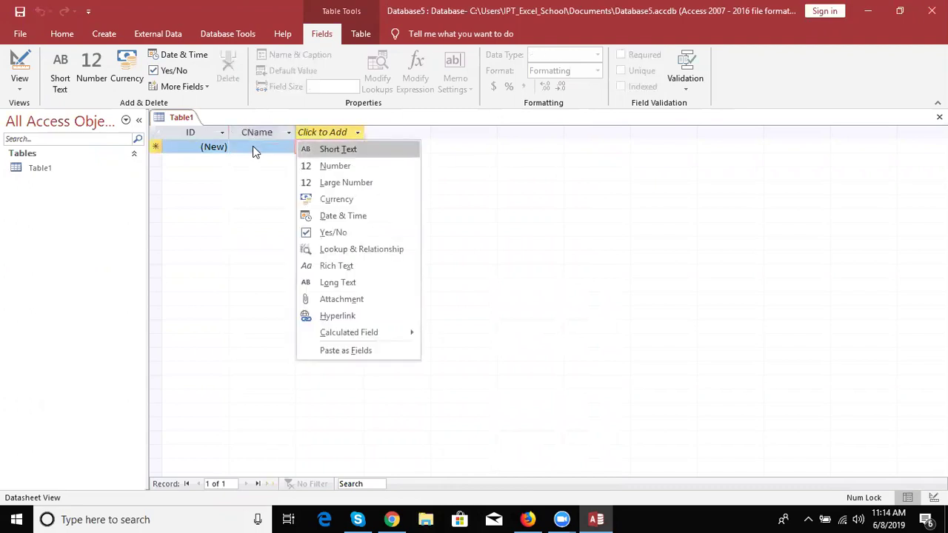
- Enter Puja and Neeraj as the first two CName records
click(253, 146)
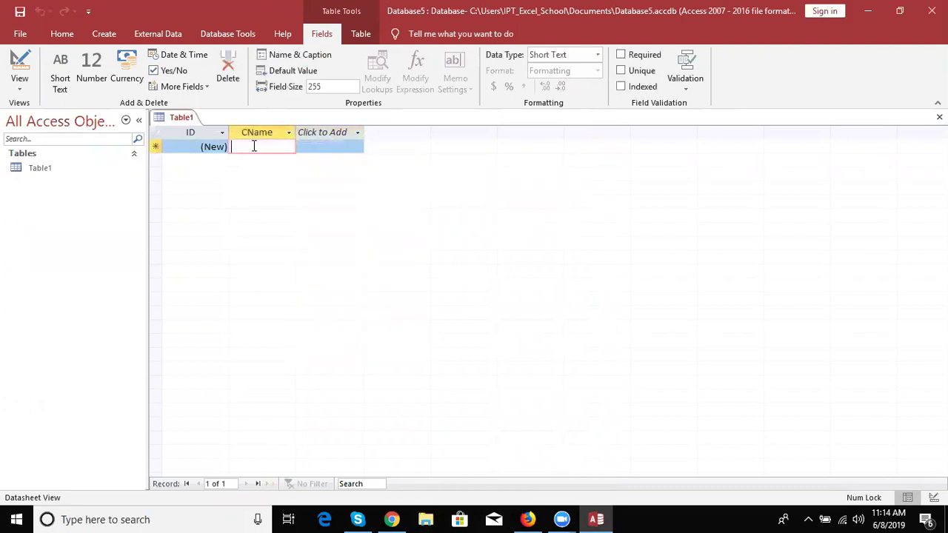
text(Puja)
key(Return)
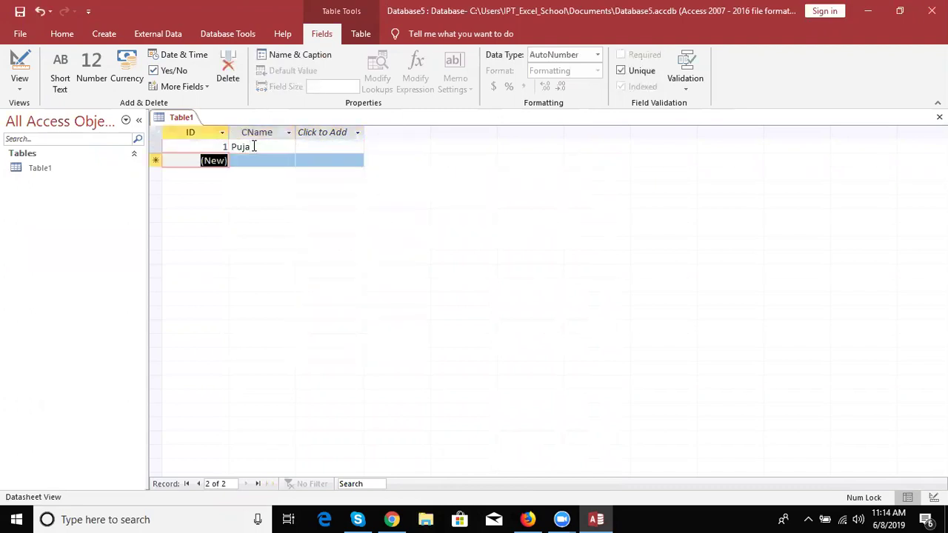
key(Return)
text(Neera)
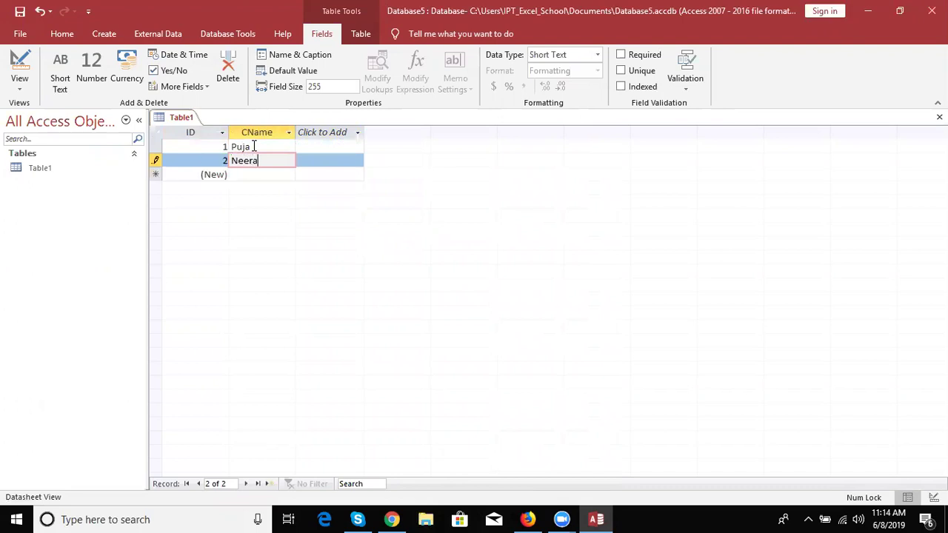
text(j)
key(Return)
- Add Kavita, Mohan and Uday as the next CName records
key(Return)
text(Kavita)
key(Return)
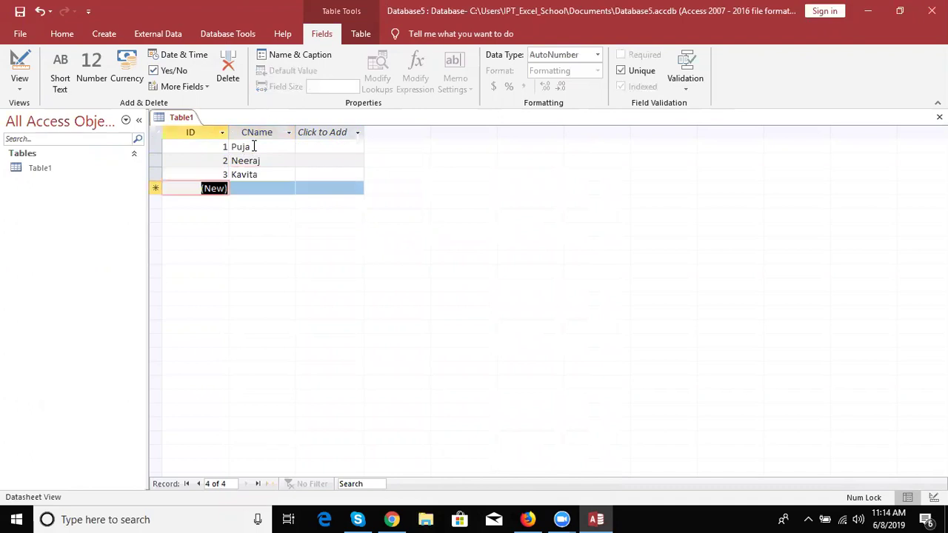
key(Return)
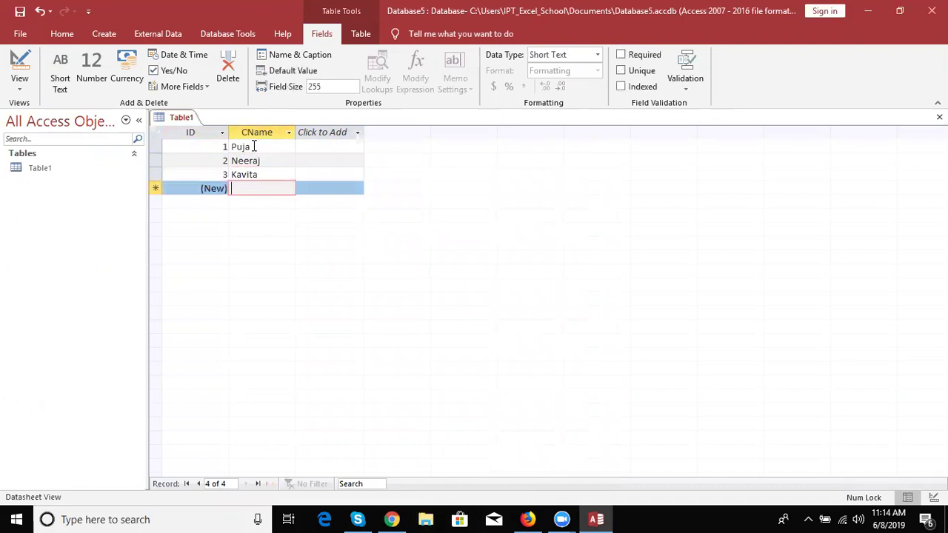
text(Mohan)
key(Return)
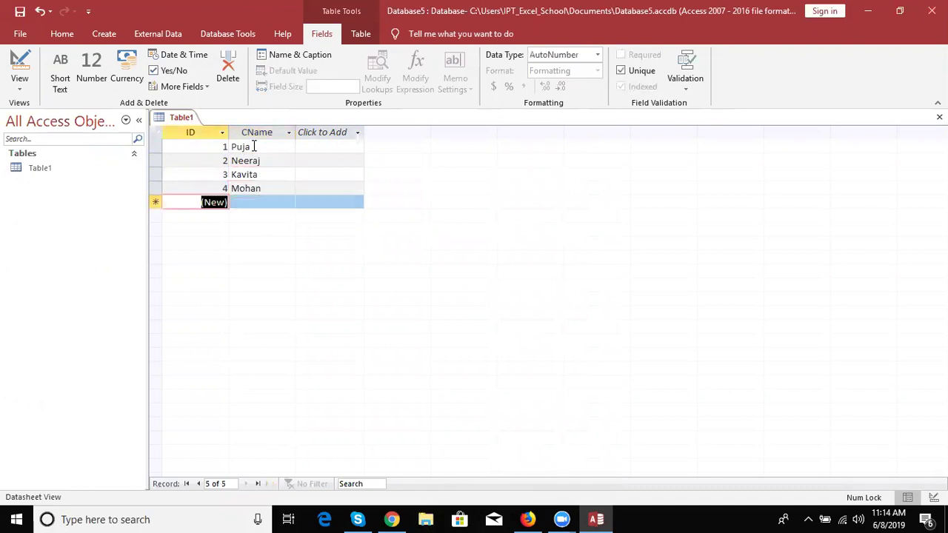
key(Return)
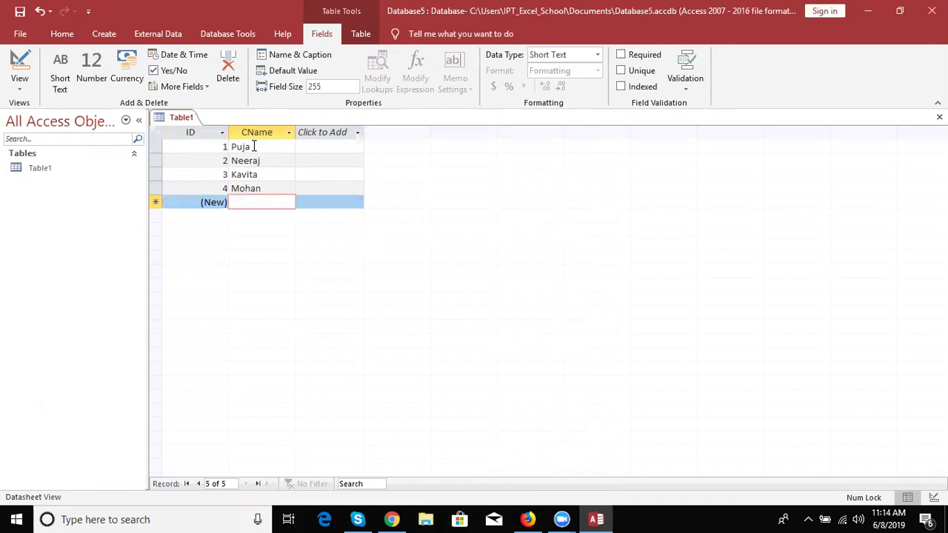
text(Uday)
key(Return)
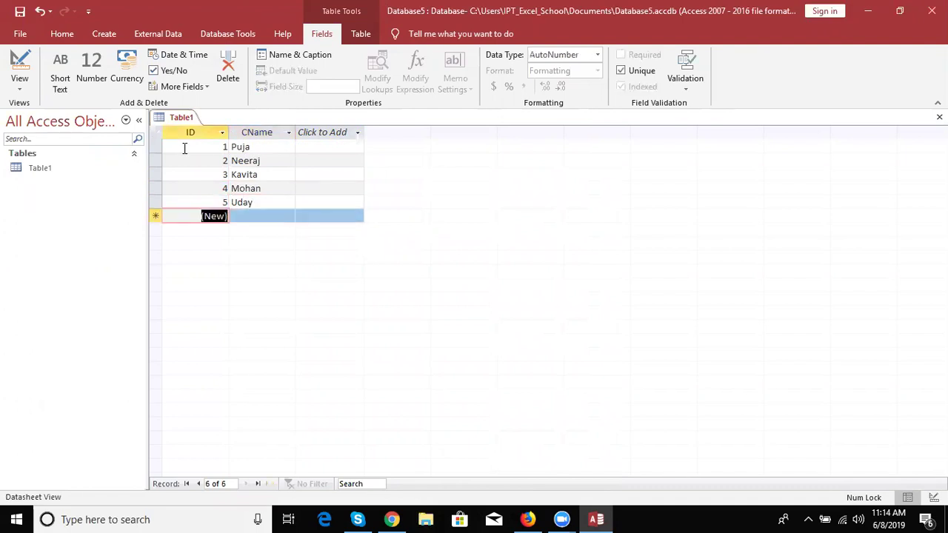
- Create a new blank table with a short text field named CName
click(104, 34)
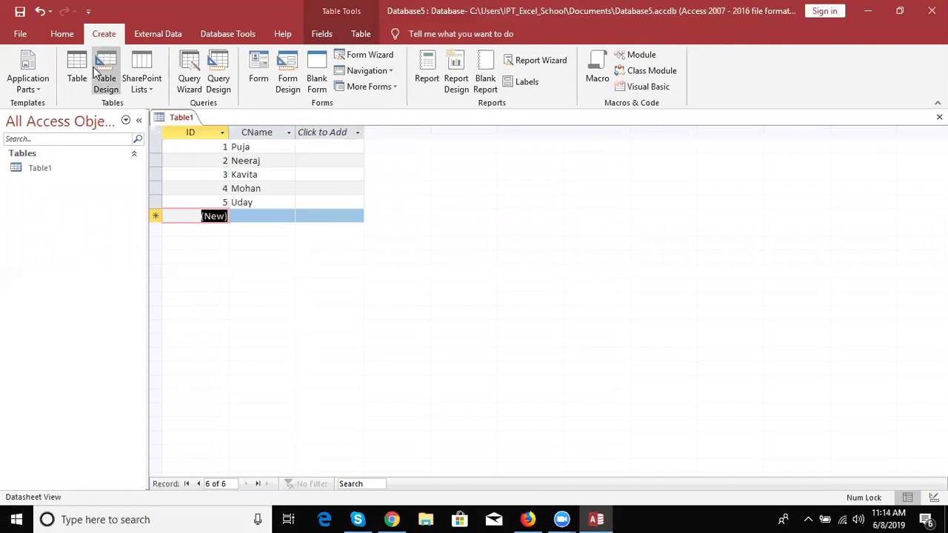
click(78, 68)
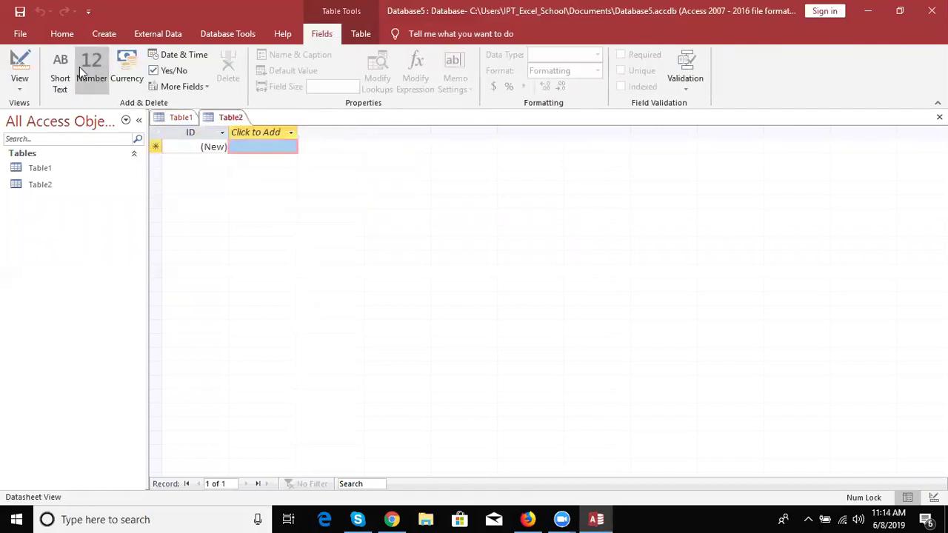
click(289, 132)
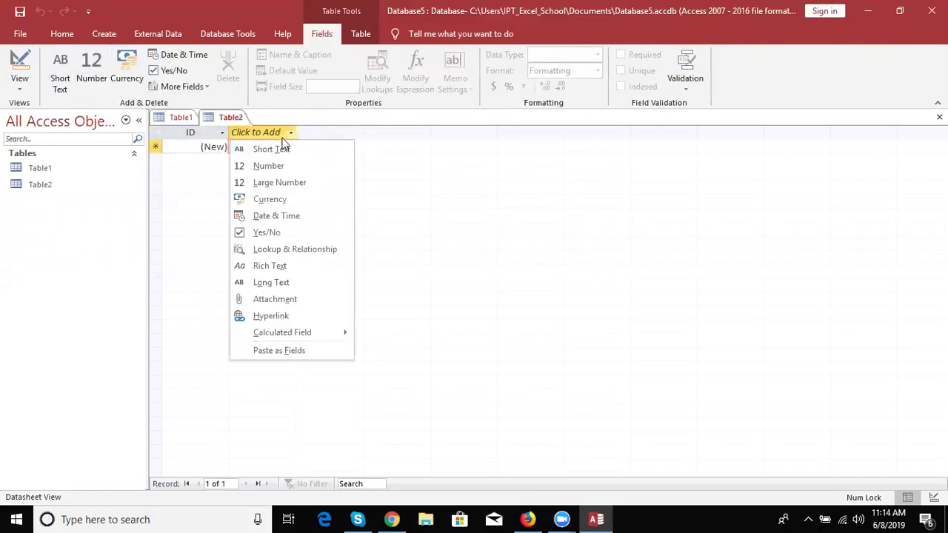
click(281, 144)
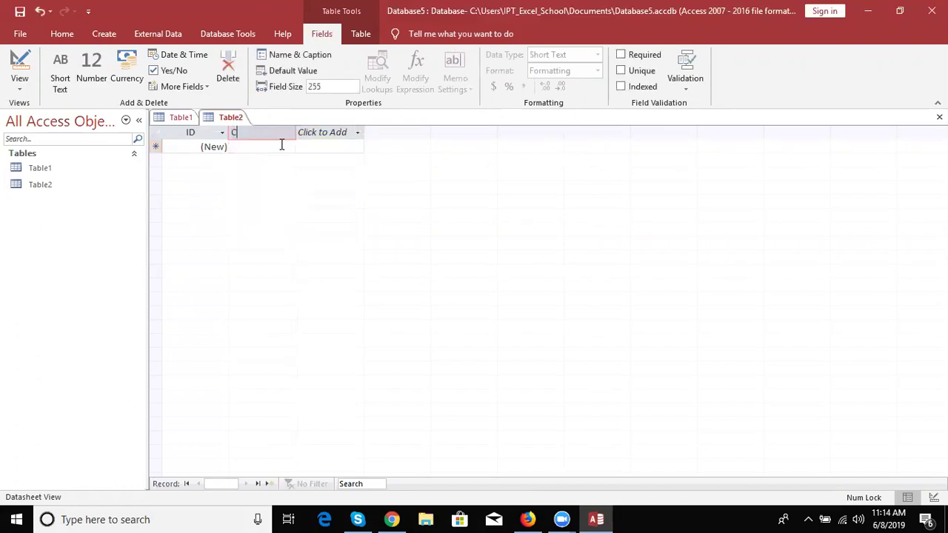
text(CName)
key(Return)
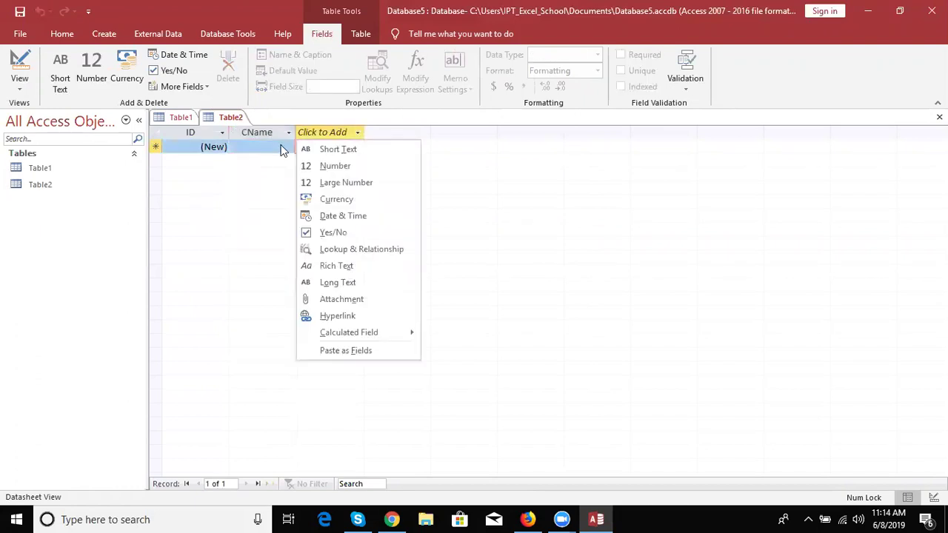
key(Escape)
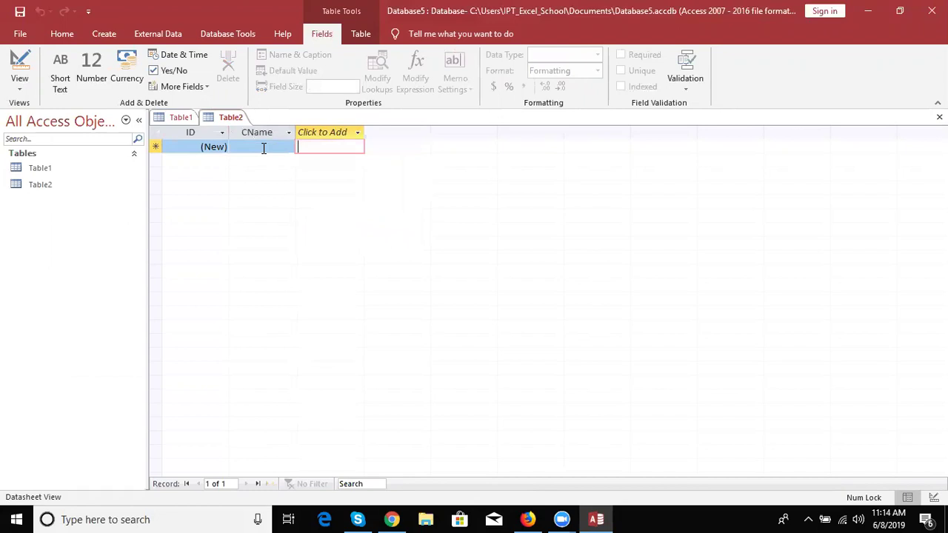
- Enter Puja and Neeaj as the first two CName records
click(262, 149)
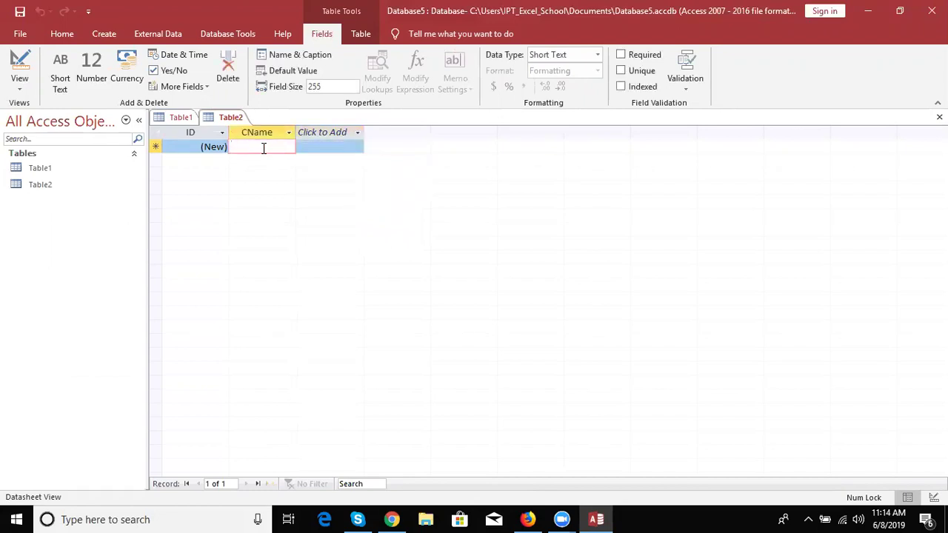
text(Puja)
key(Down)
text(Neeaj)
key(Tab)
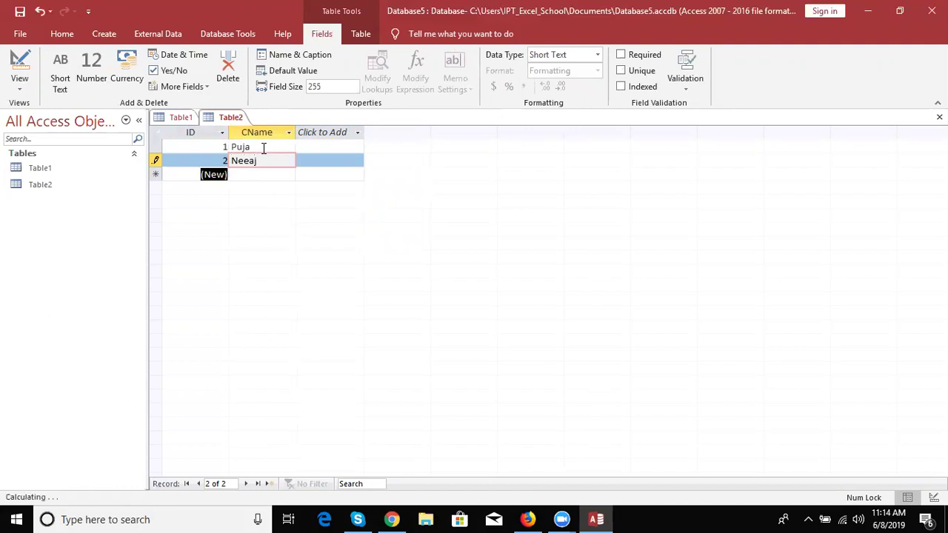
key(Tab)
- Add Mohan, Kavita and Uday as the remaining CName records
text(Mohan)
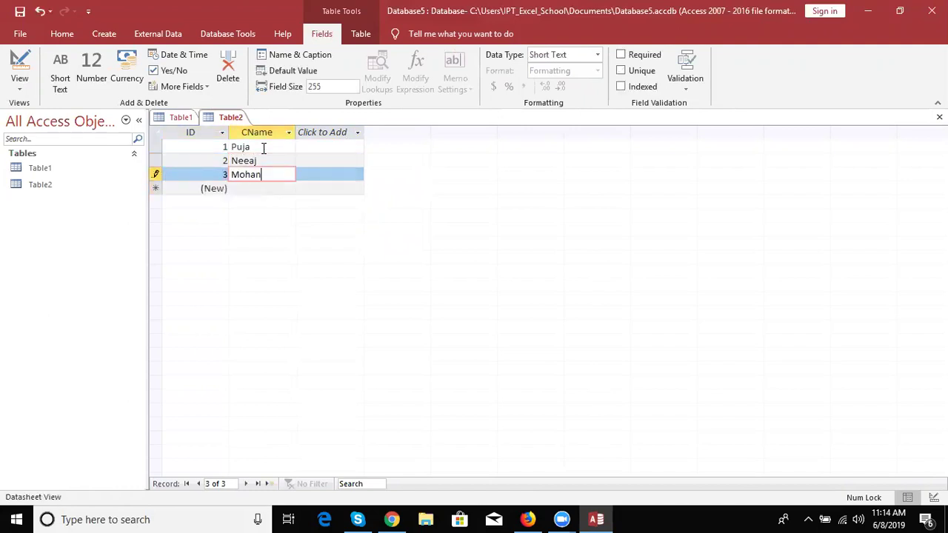
key(Tab)
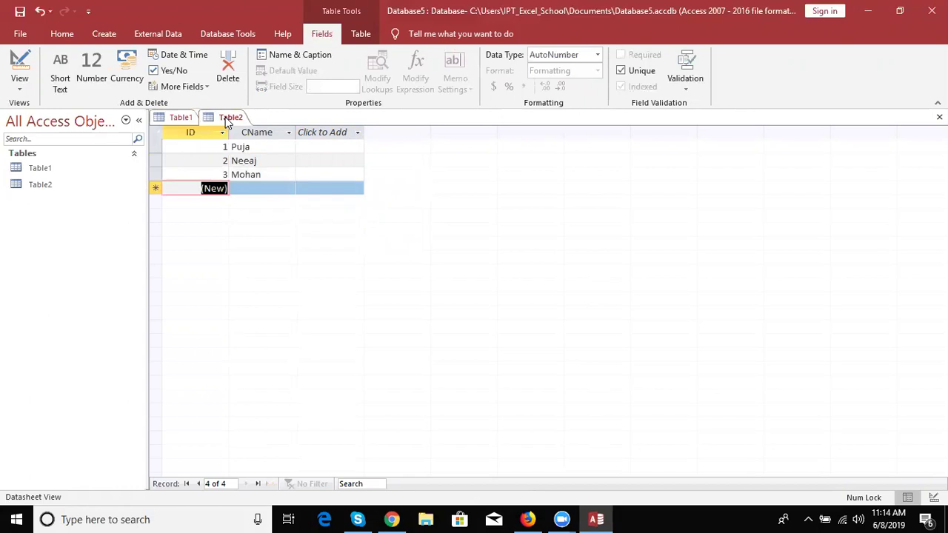
key(Tab)
text(Kavita)
key(Tab)
key(Tab)
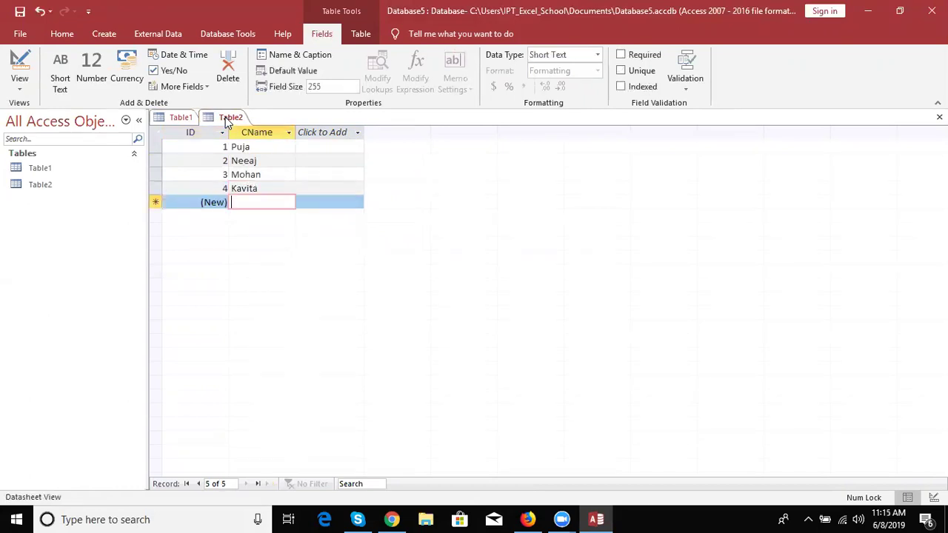
text(Udat)
key(BackSpace)
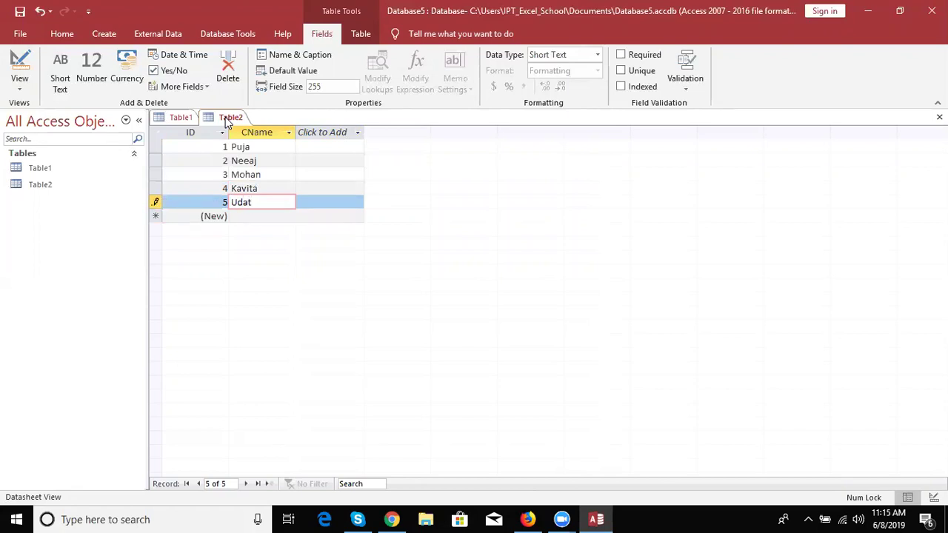
text(y)
key(Tab)
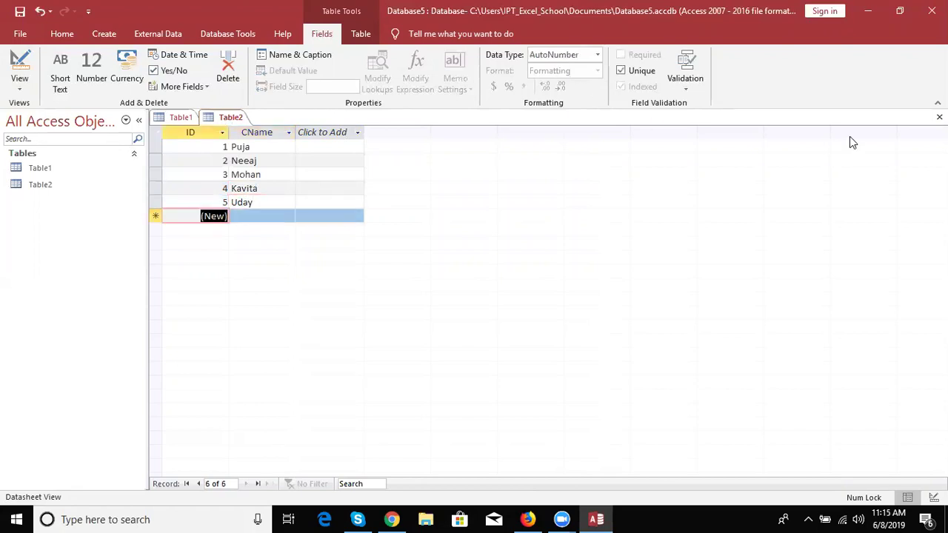
- Close Table2 and save it as D1
click(939, 117)
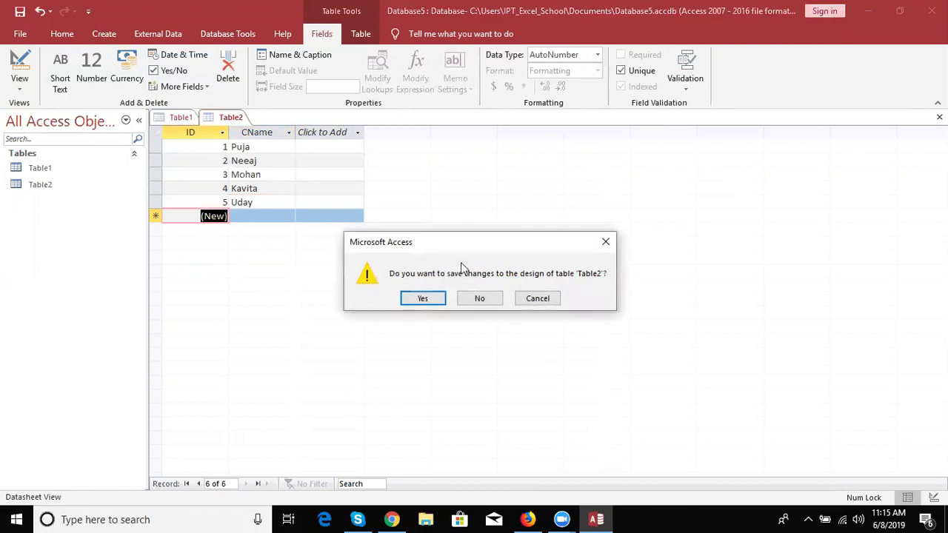
click(437, 297)
text(D1)
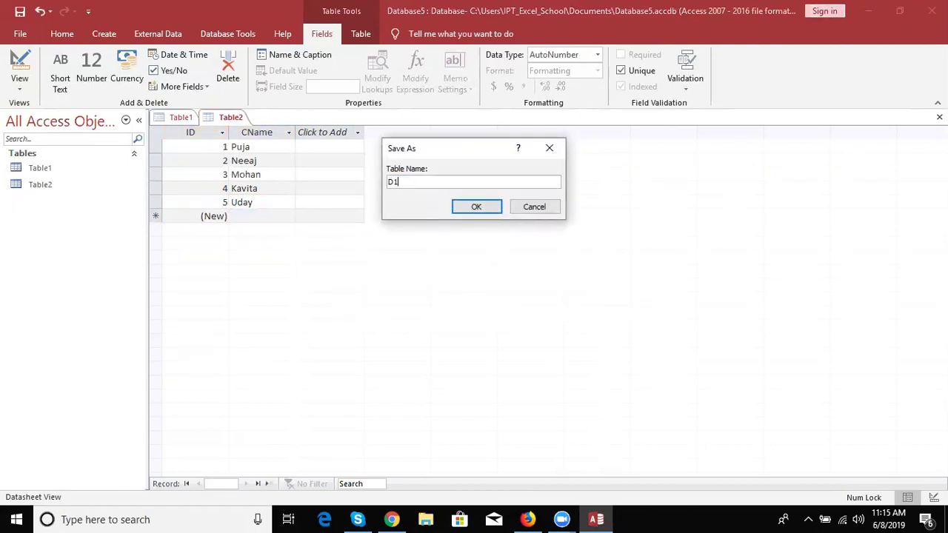
click(489, 210)
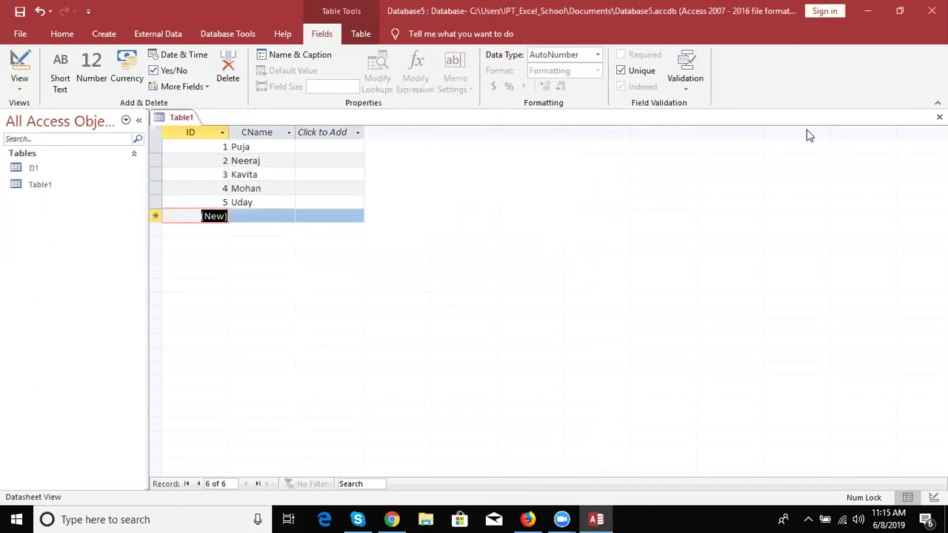
- Close Table1 and save it as D2
click(940, 117)
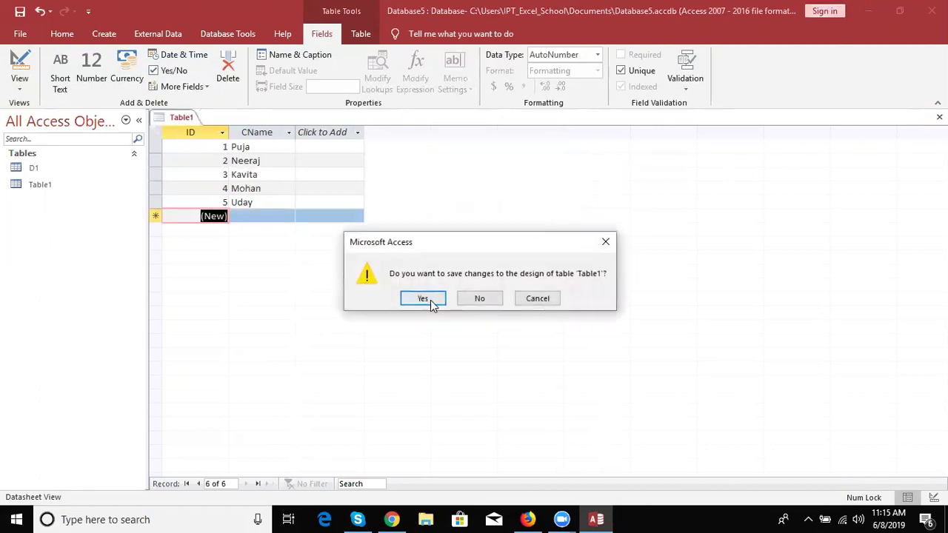
click(430, 300)
text(D2)
click(477, 208)
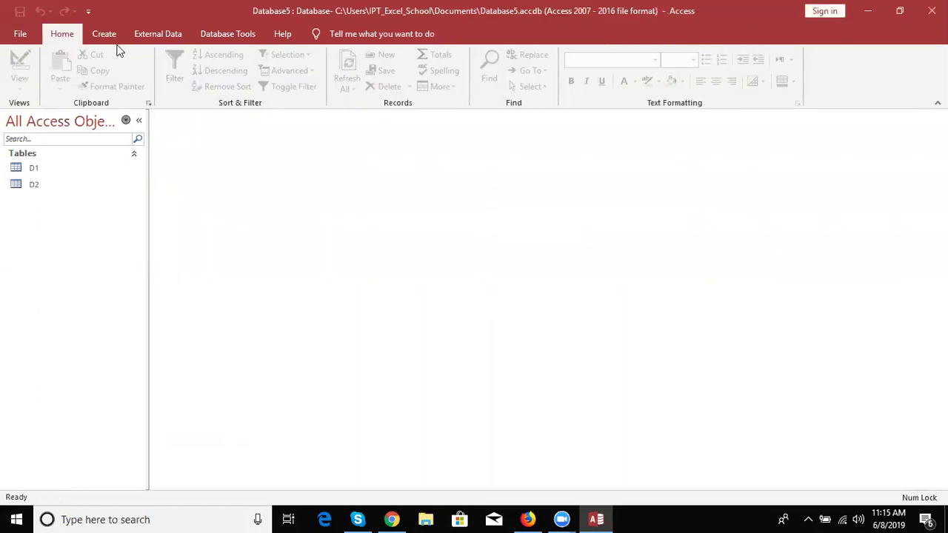
- Launch the Find Unmatched Query Wizard and keep D1 as the table to list records from
click(111, 39)
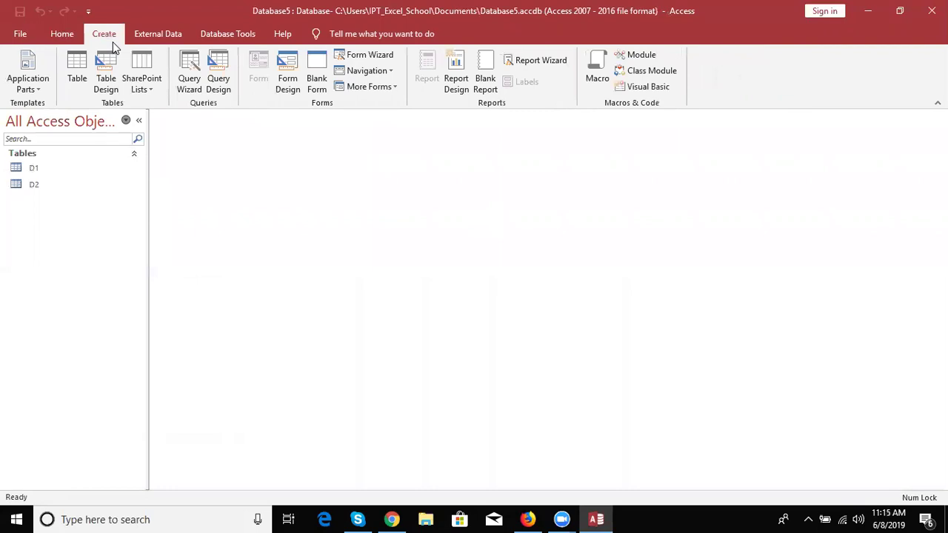
click(194, 85)
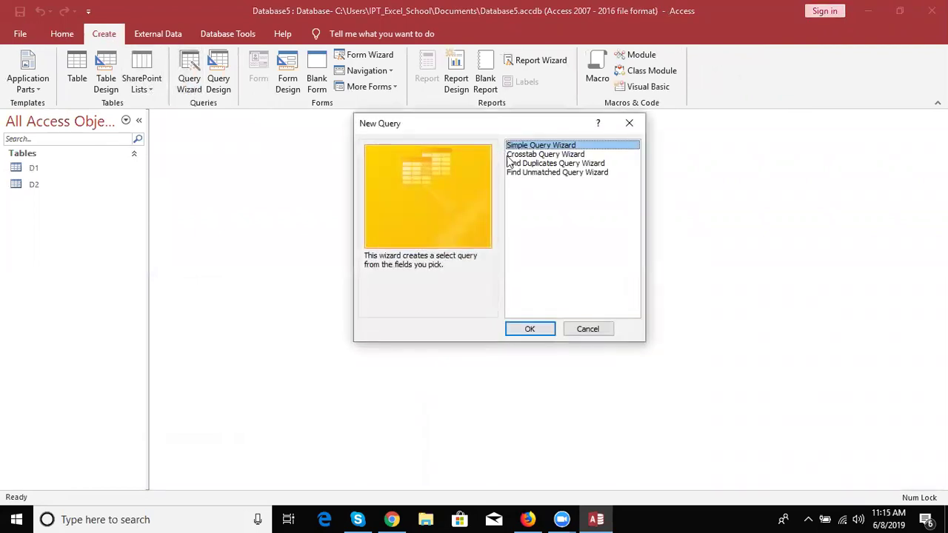
click(521, 178)
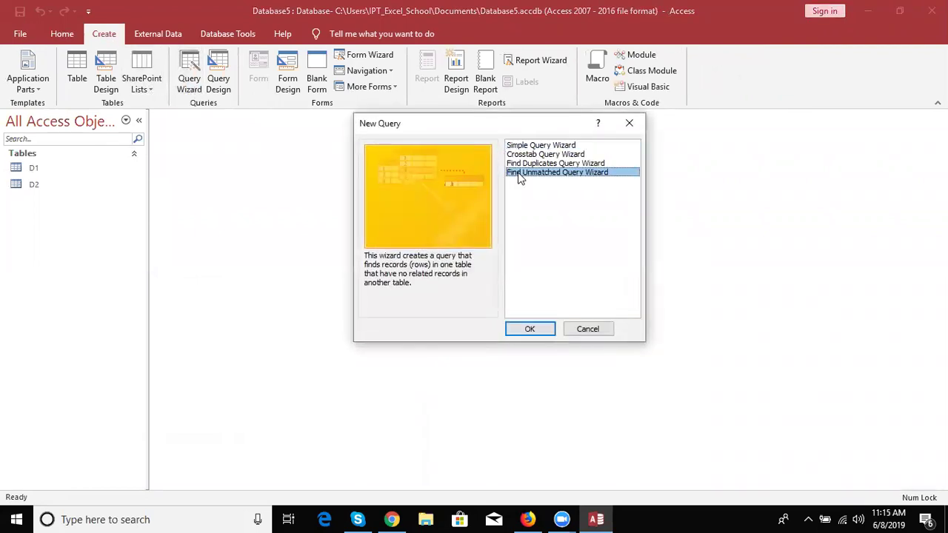
click(529, 329)
click(529, 330)
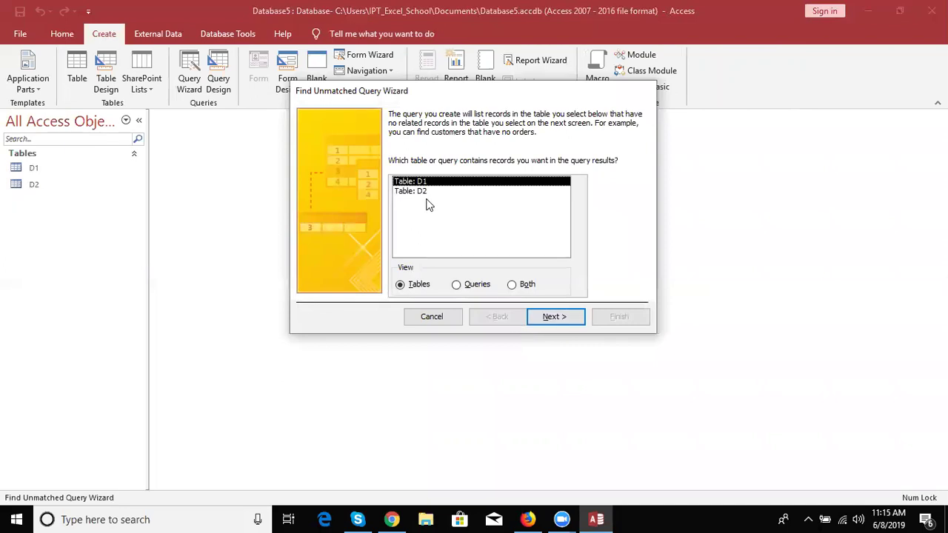
click(549, 318)
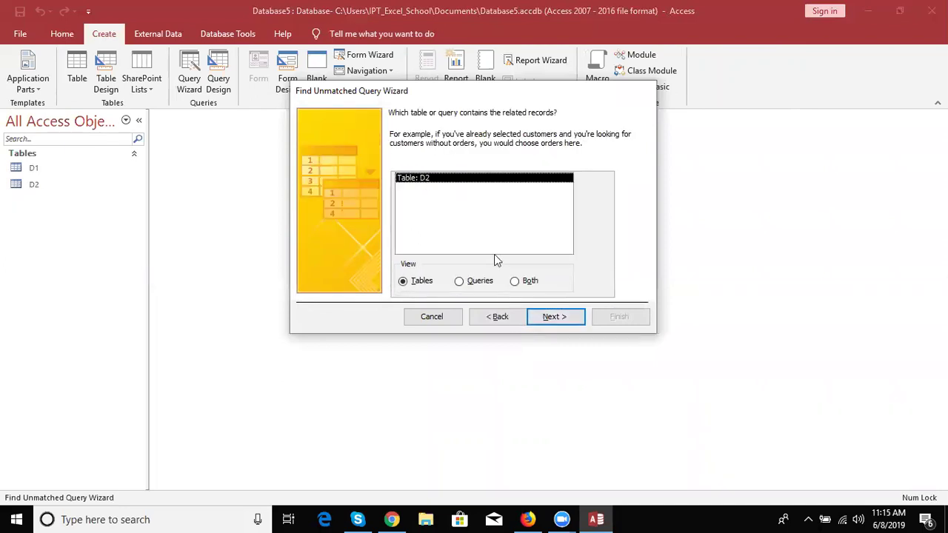
- Use D2 as the related table and match both tables on the CName field
click(557, 319)
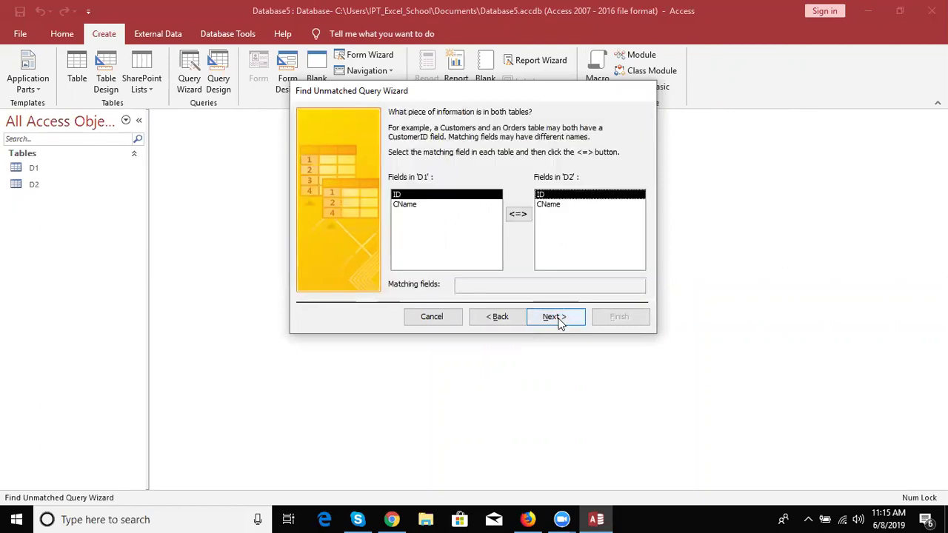
click(404, 204)
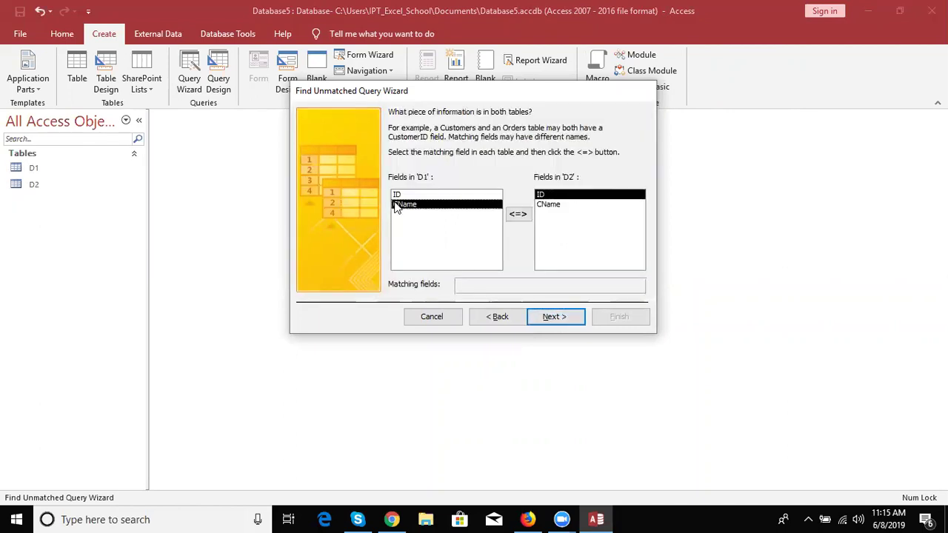
click(561, 205)
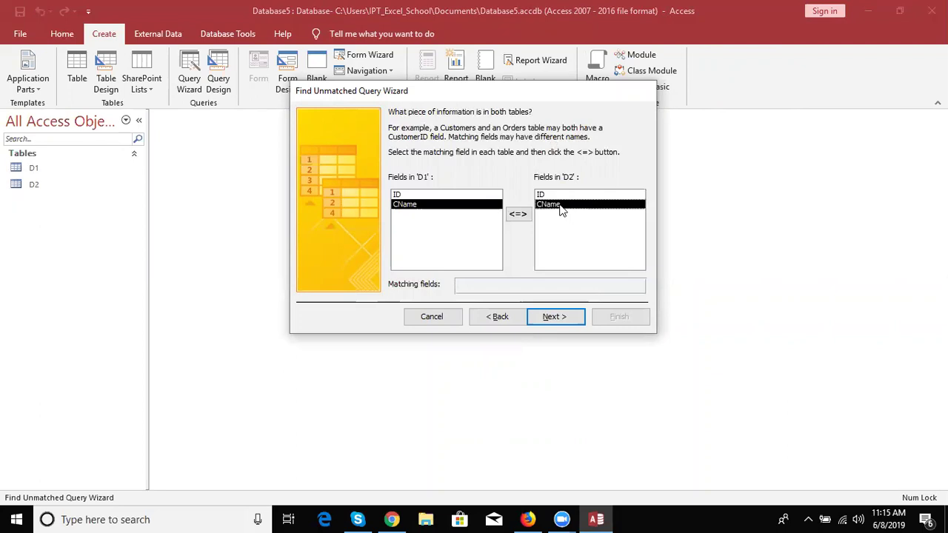
click(546, 318)
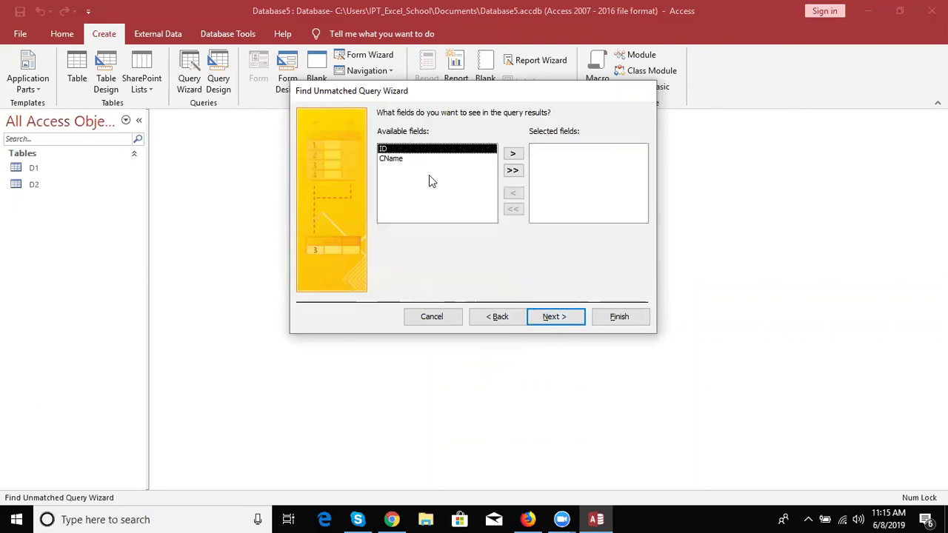
- Include ID and CName in the output and finish with the default name D1 Without Matching D2
click(514, 156)
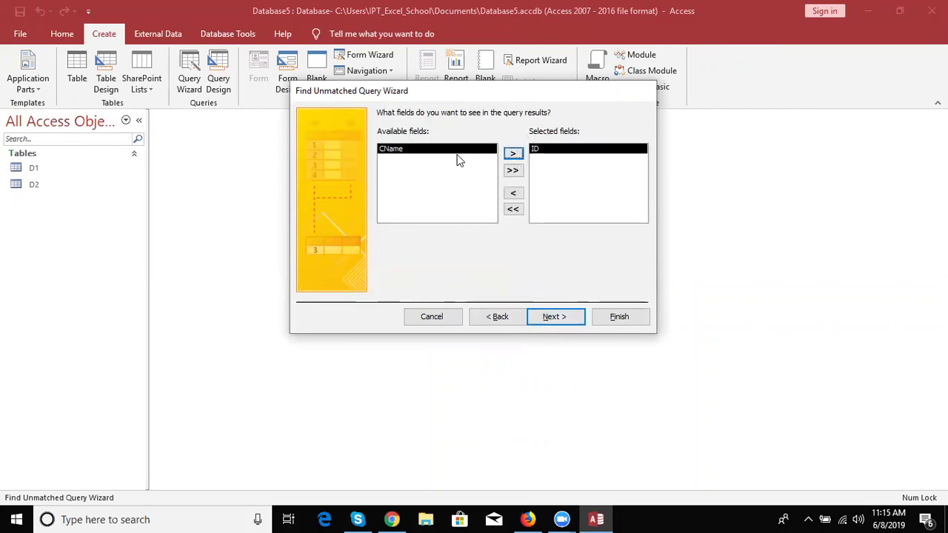
click(514, 155)
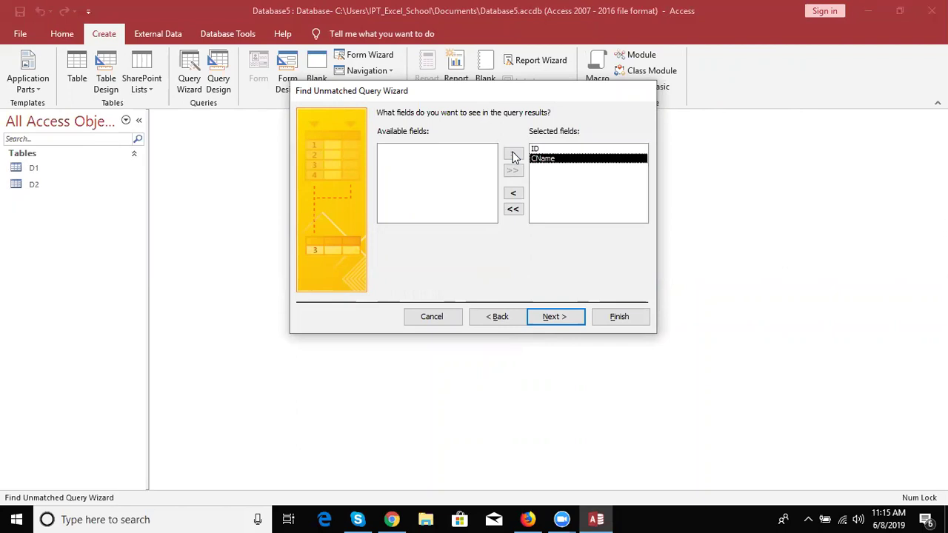
click(557, 318)
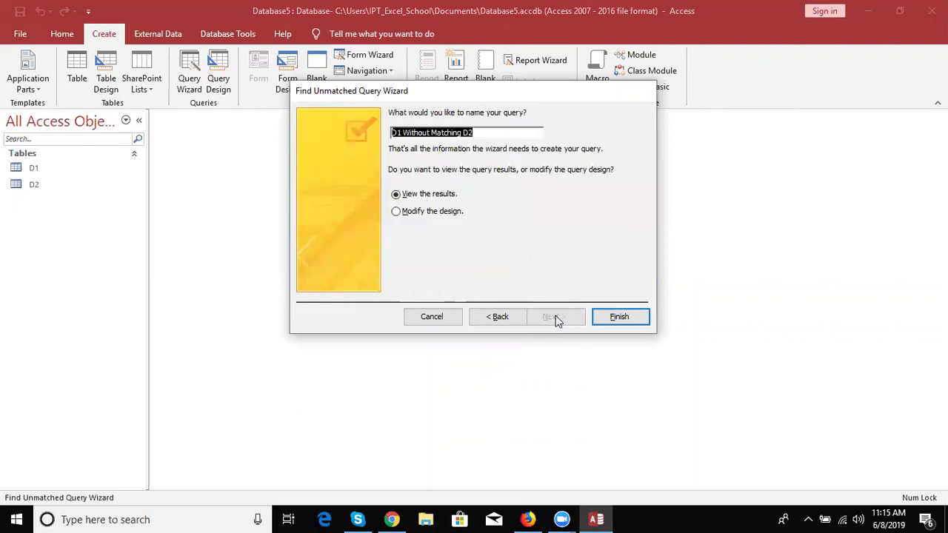
click(619, 317)
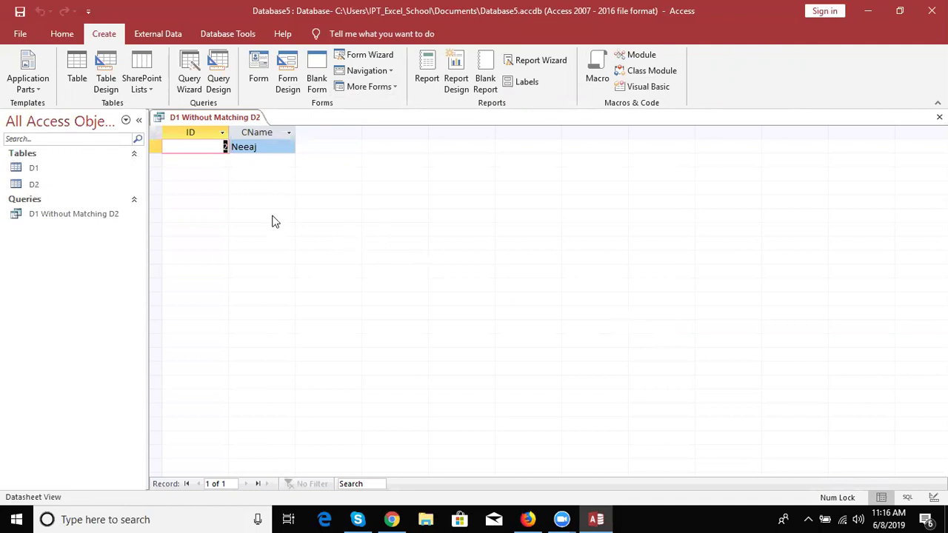
- Open tables D2 and D1 and correct D1's second name from Neeaj to Neeraj
click(246, 148)
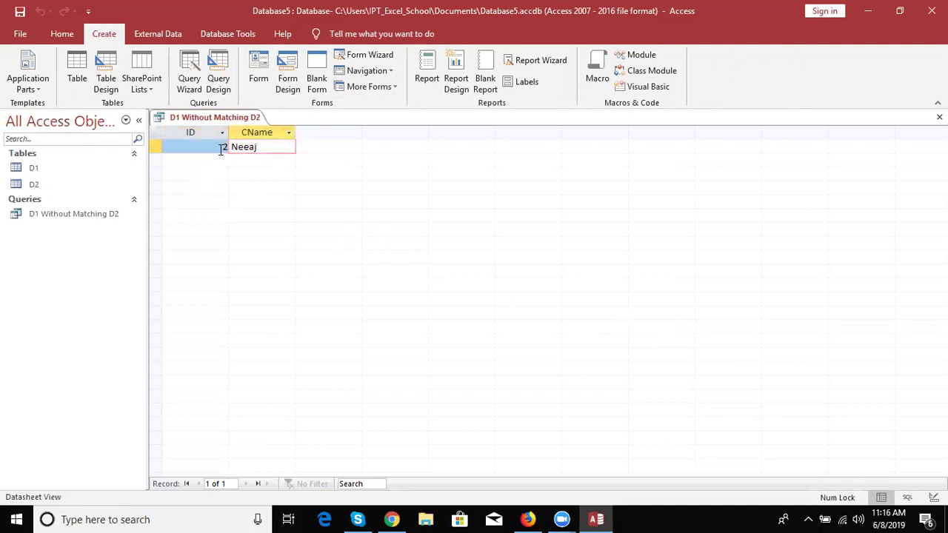
double_click(237, 147)
double_click(62, 186)
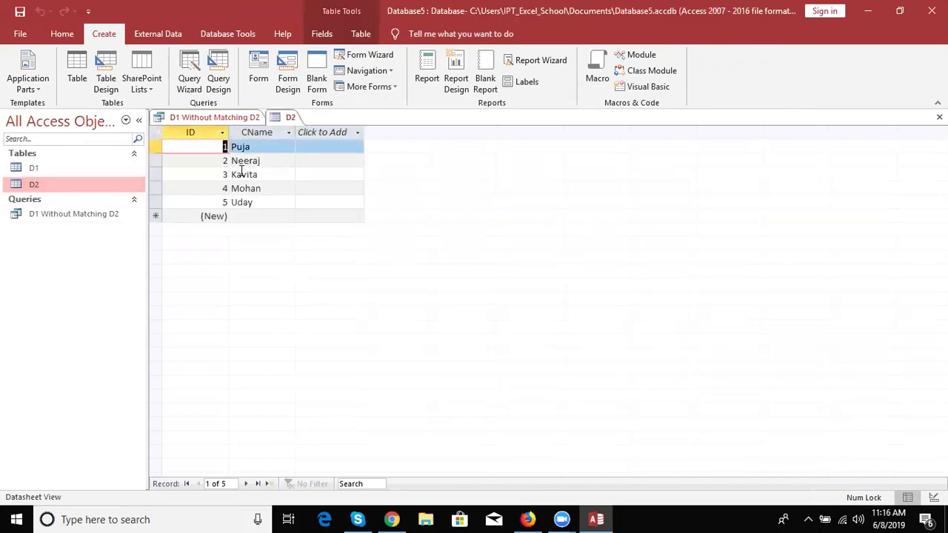
click(108, 169)
double_click(108, 170)
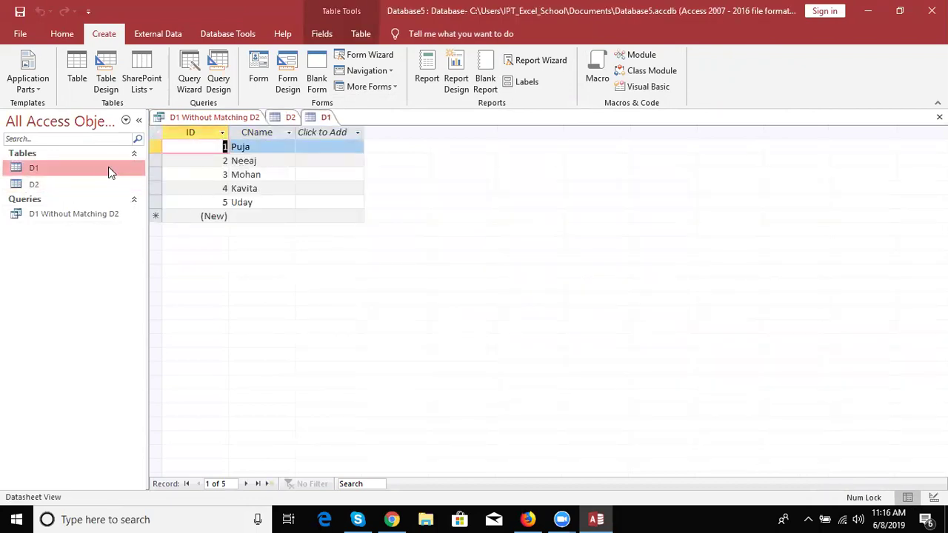
click(239, 161)
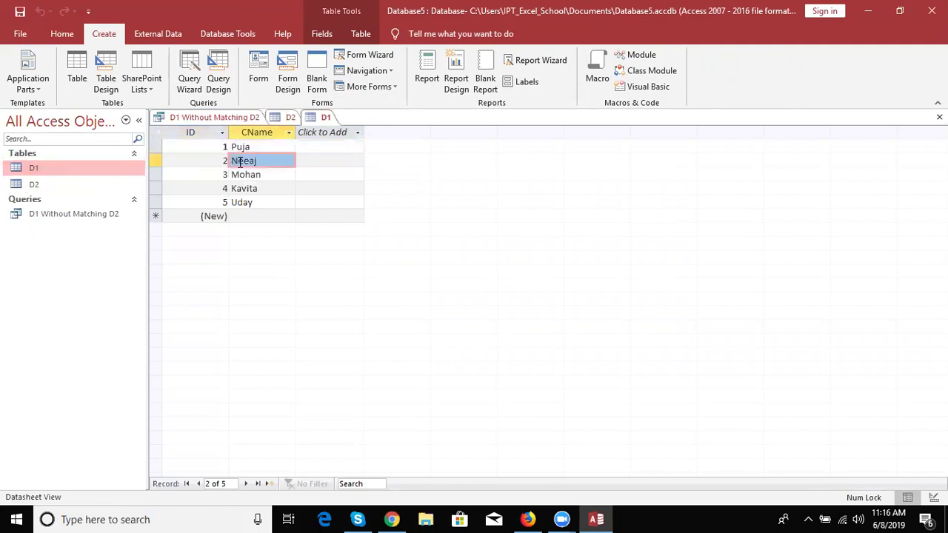
double_click(239, 161)
text(Neeraj)
key(Return)
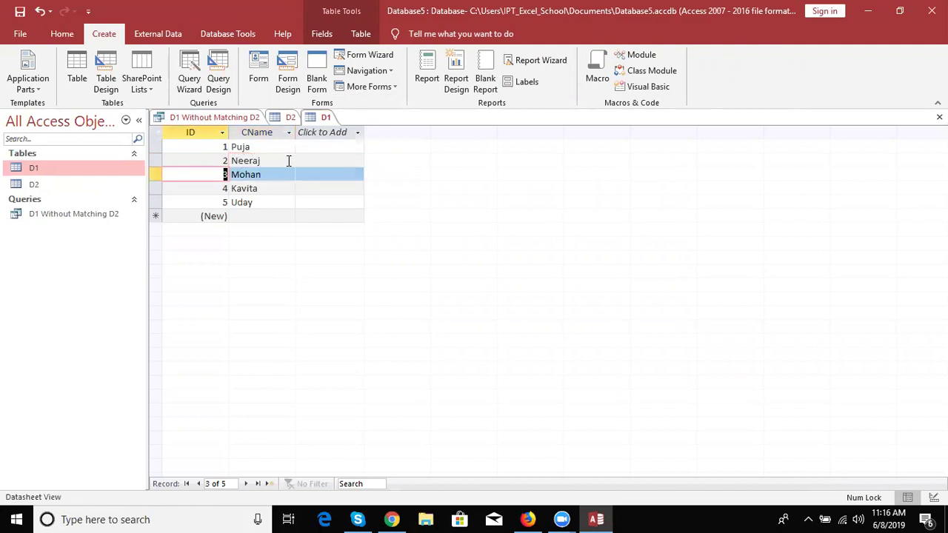
- Close all open tabs and rerun D1 Without Matching D2, which now returns nothing
click(940, 117)
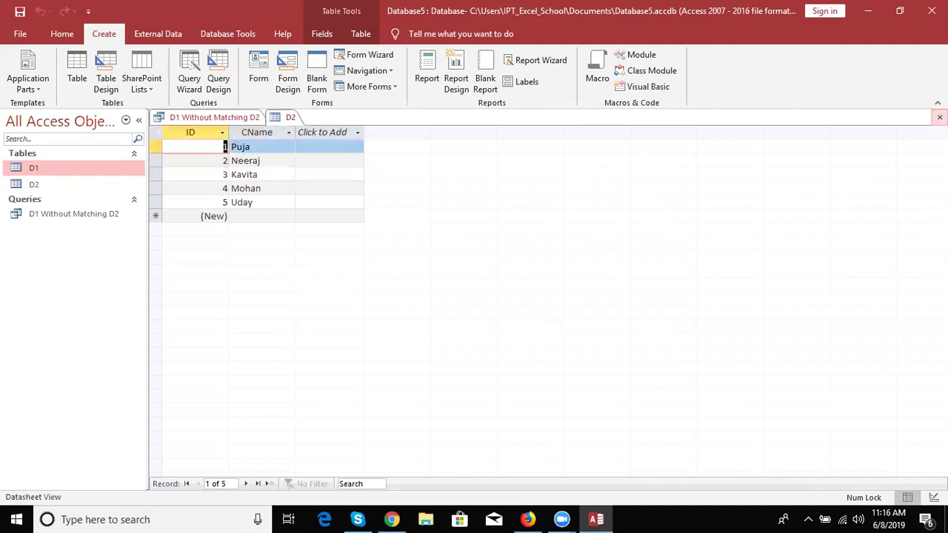
click(940, 117)
click(940, 117)
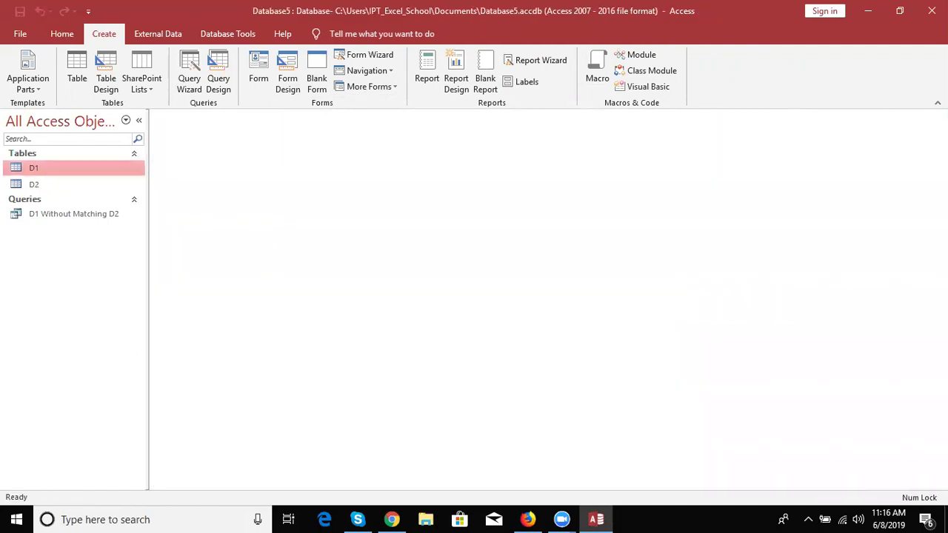
double_click(112, 219)
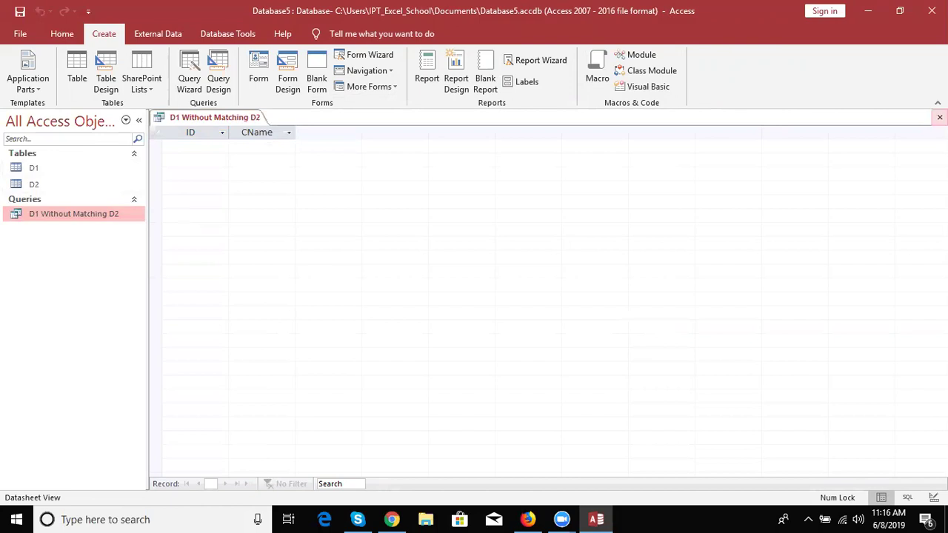
- Type OM into D1's new-record row, close D1, and rerun the unmatched query
click(940, 117)
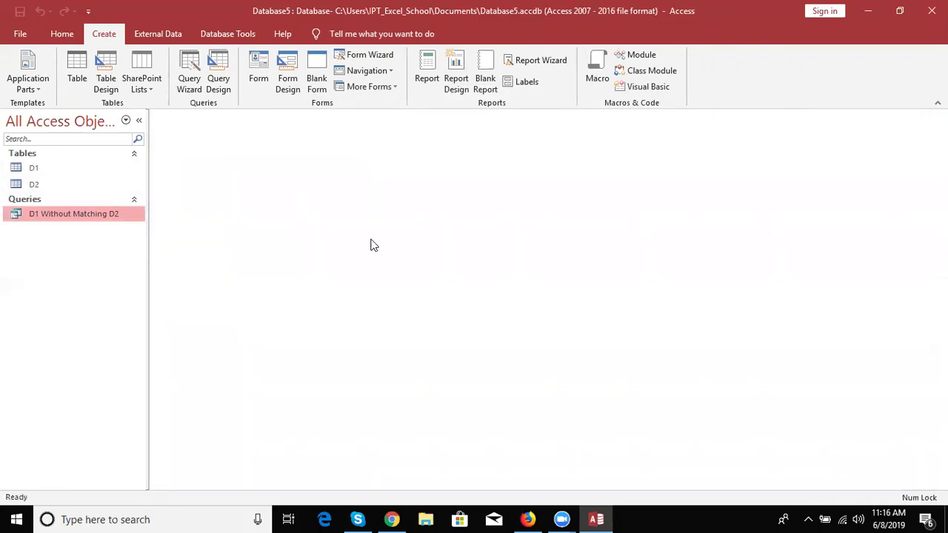
double_click(69, 169)
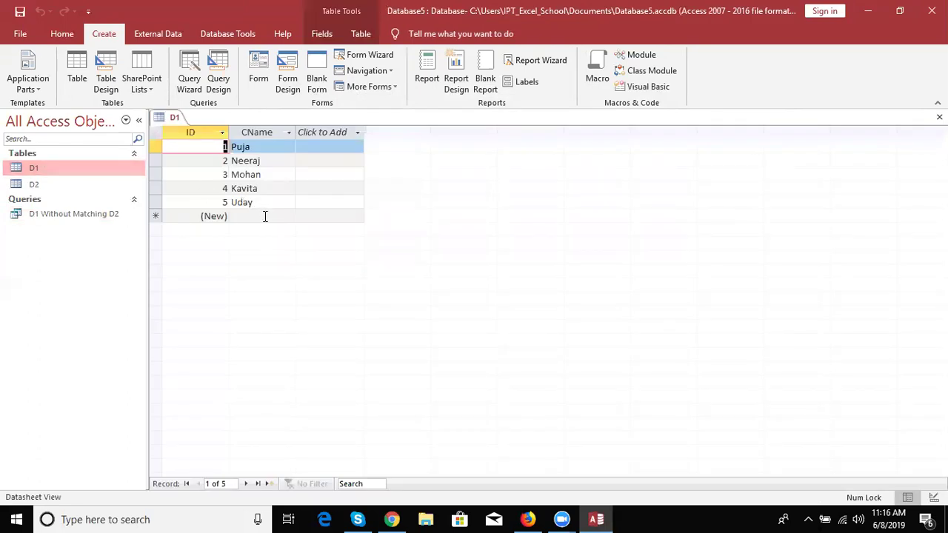
click(264, 215)
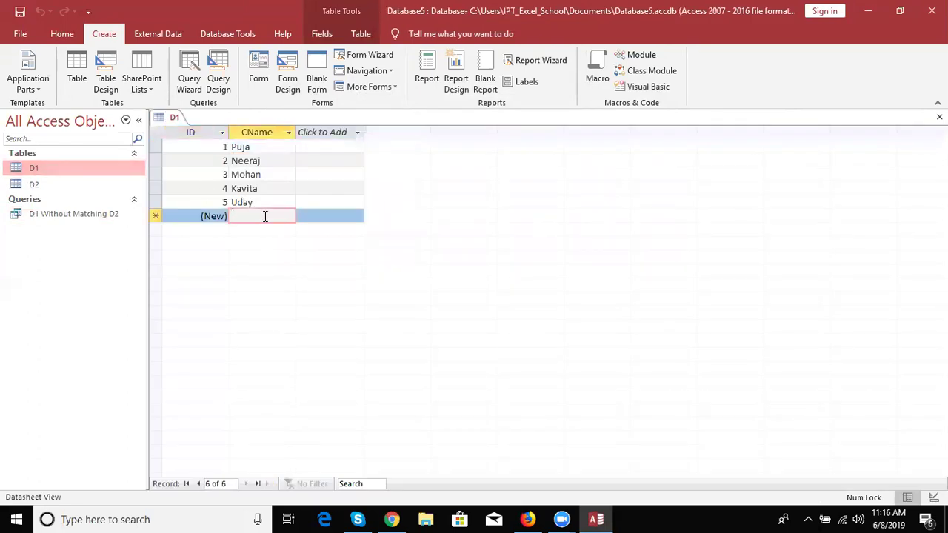
text(OM)
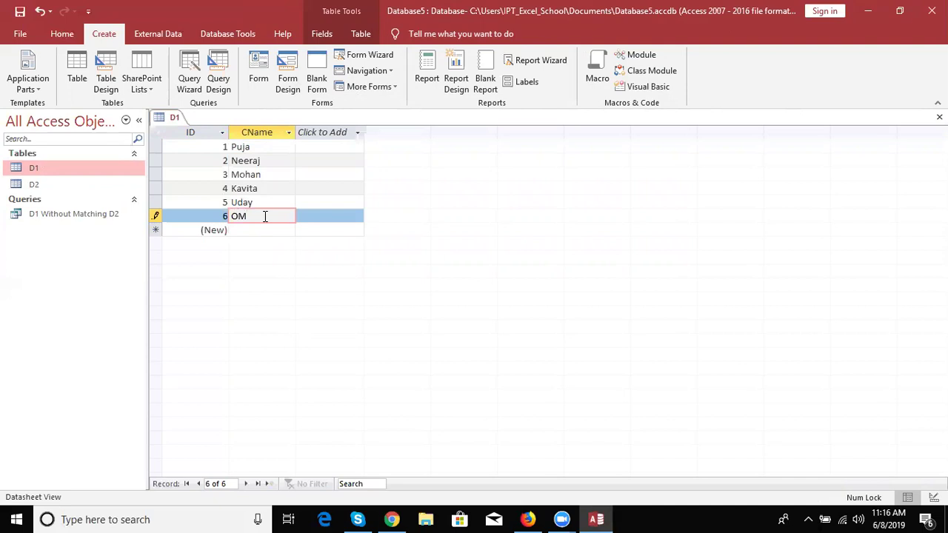
key(Return)
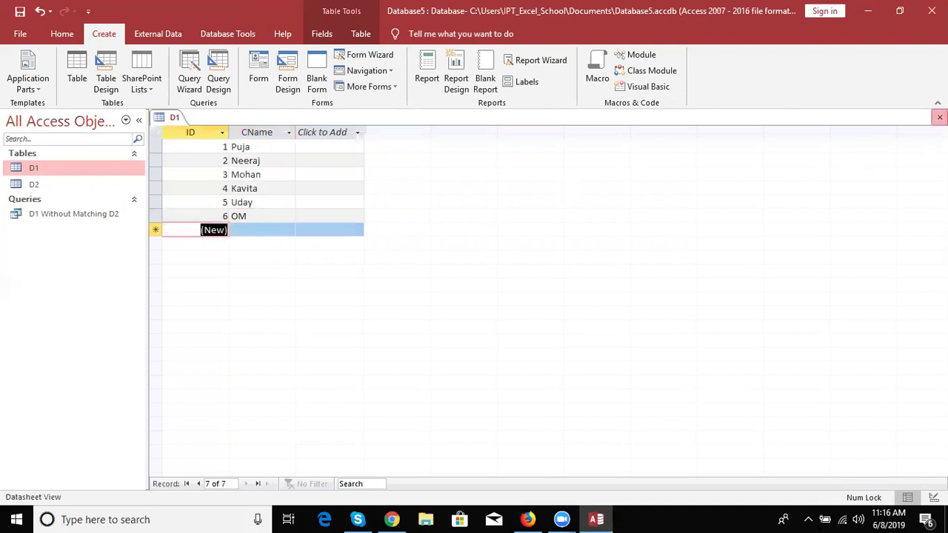
key(ctrl+w)
click(53, 186)
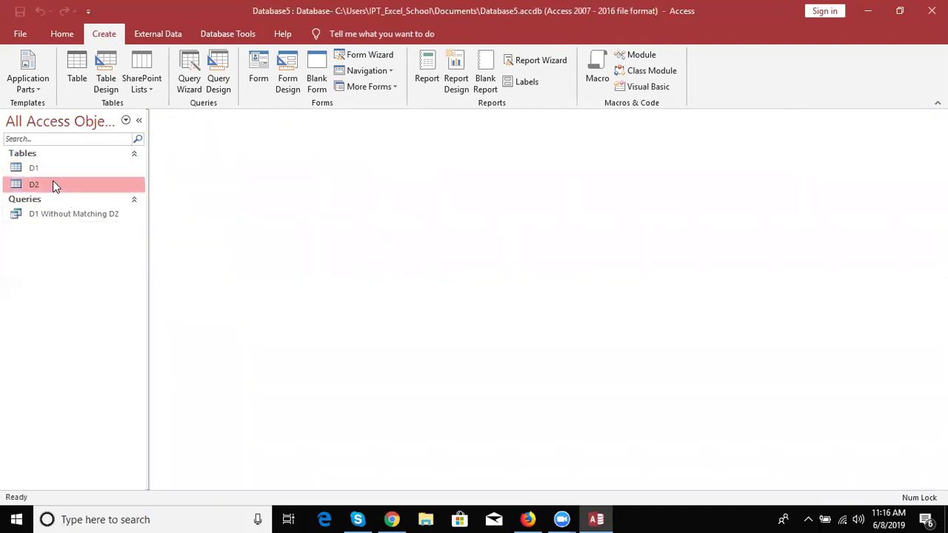
double_click(70, 219)
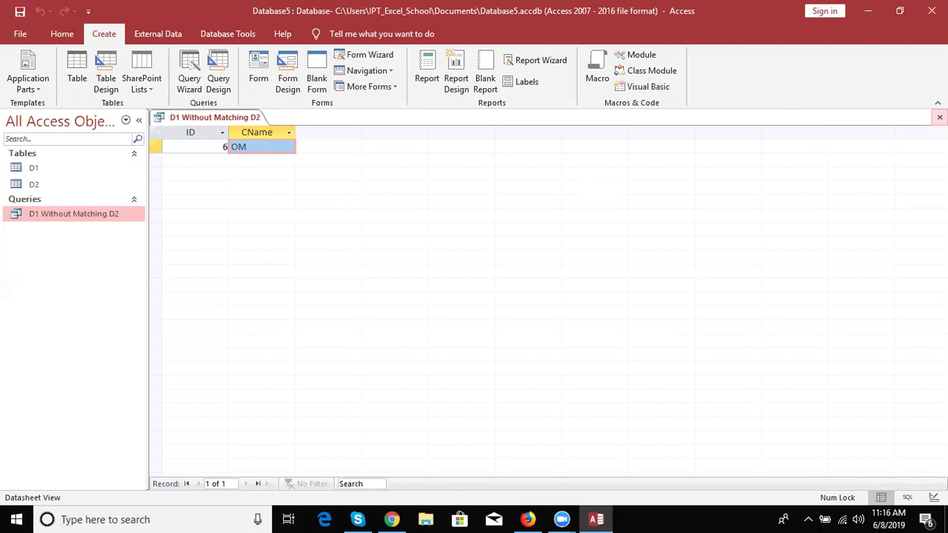
- Type Dev into D2's new-record row, close D2, and reopen the D1 Without Matching D2 query
click(940, 117)
click(81, 190)
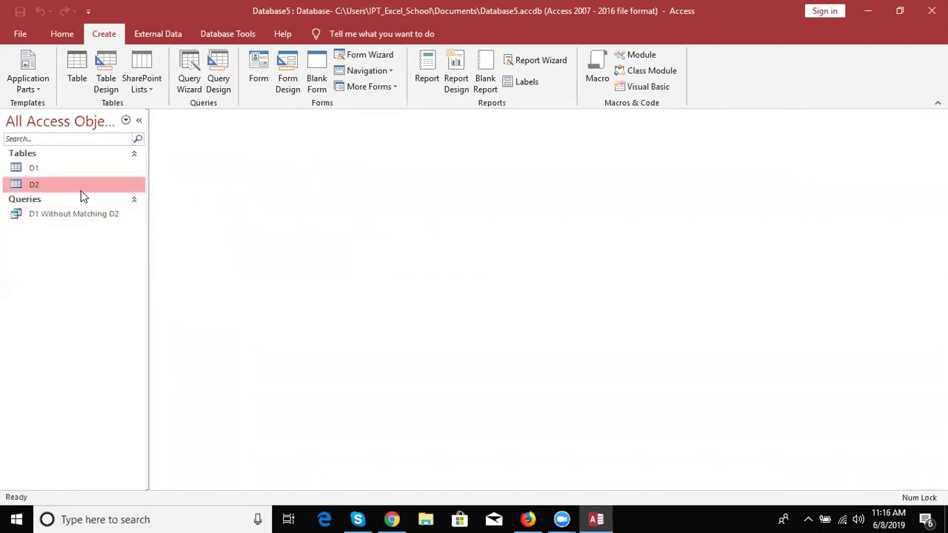
double_click(81, 190)
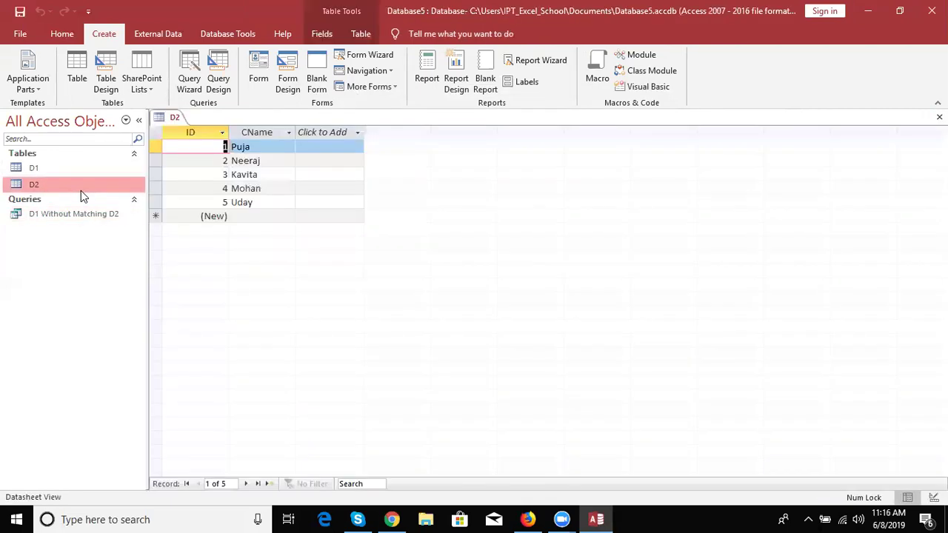
click(262, 217)
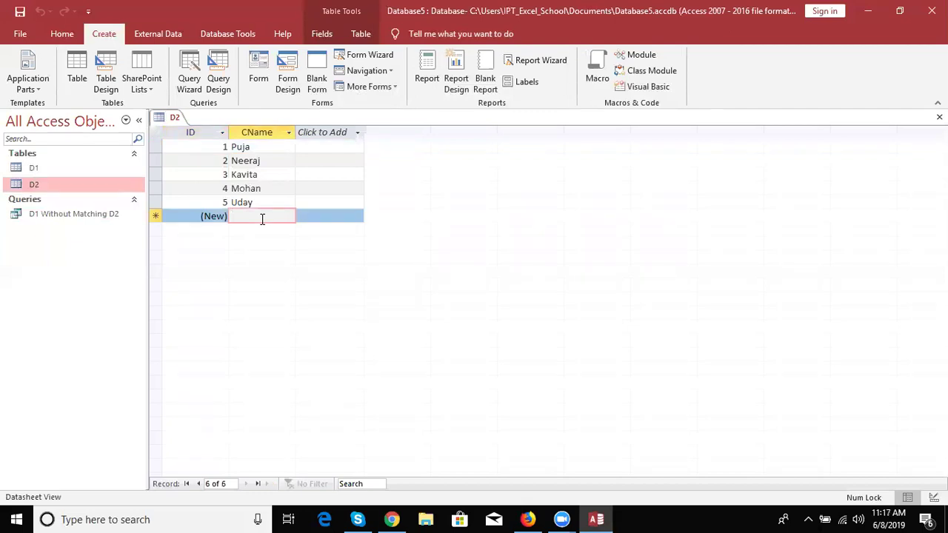
text(Dev)
key(Return)
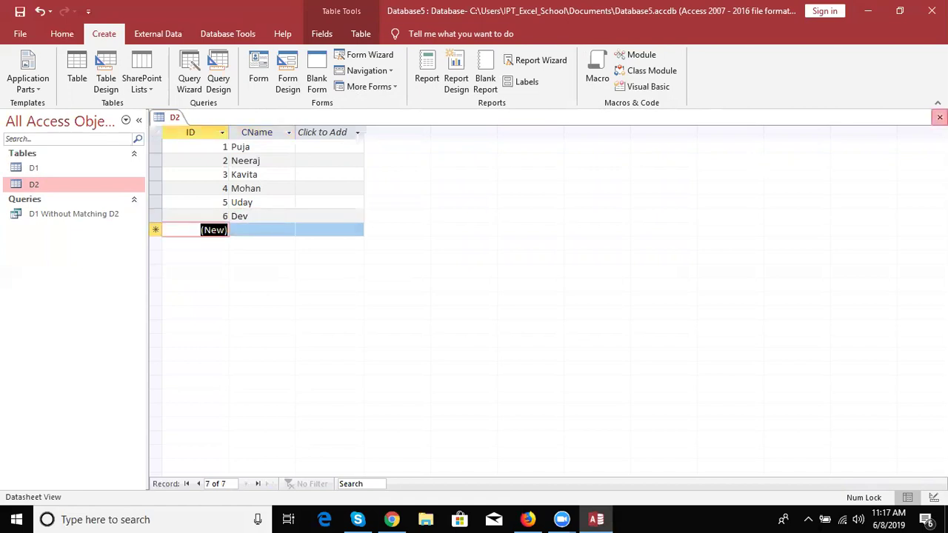
click(939, 117)
double_click(47, 212)
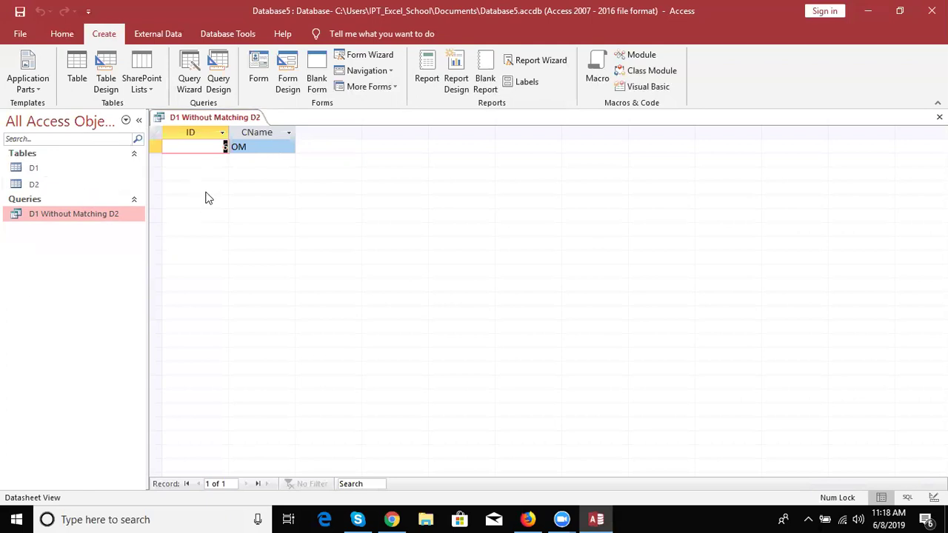
- Start a Find Unmatched query listing D2 records, with D1 as the related table
click(939, 117)
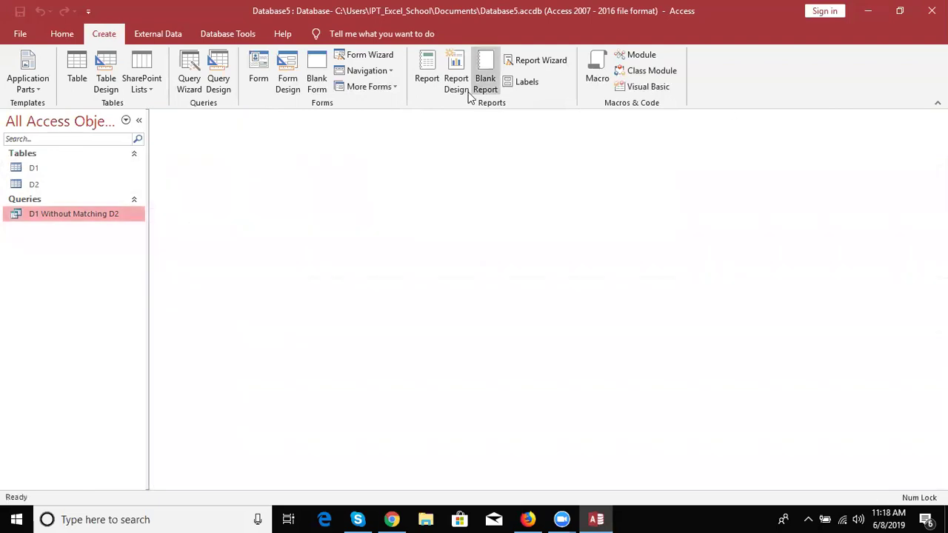
click(198, 85)
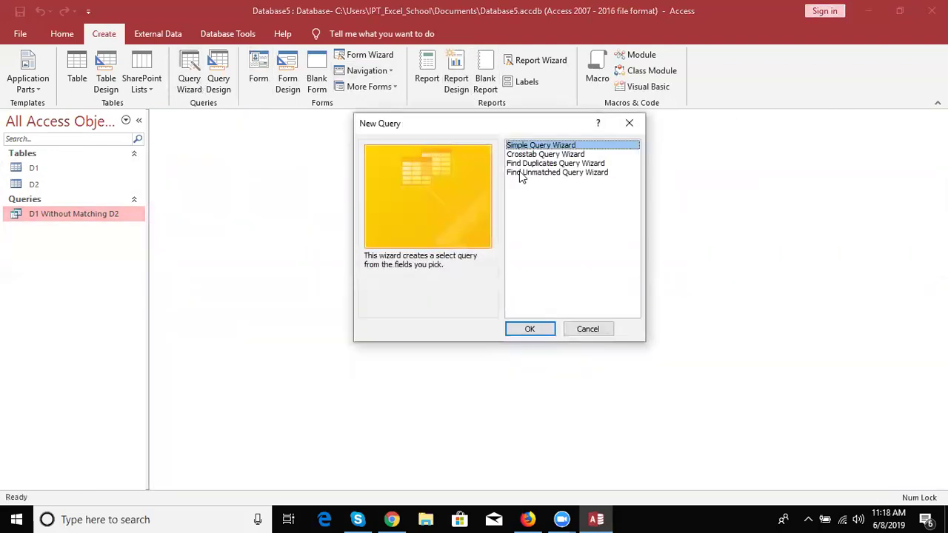
click(521, 173)
click(533, 329)
click(533, 329)
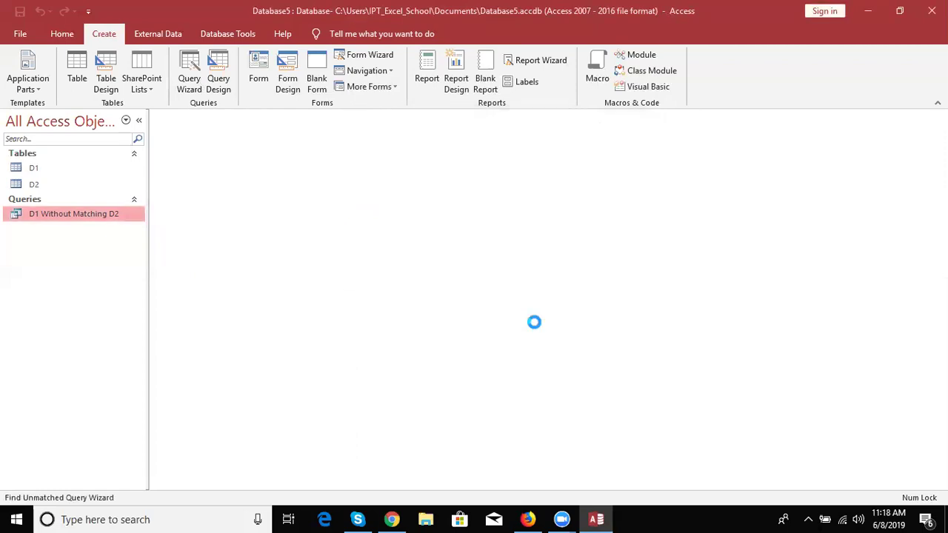
click(435, 194)
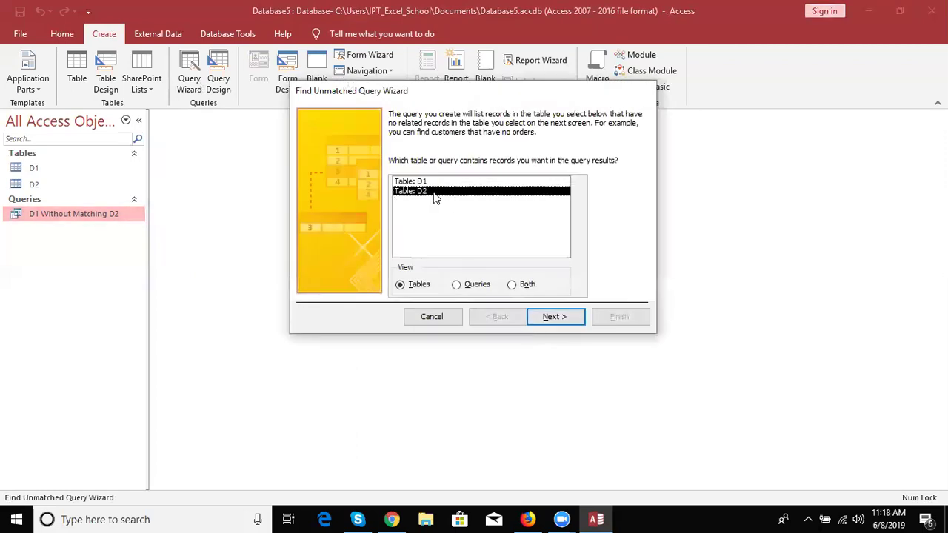
click(557, 317)
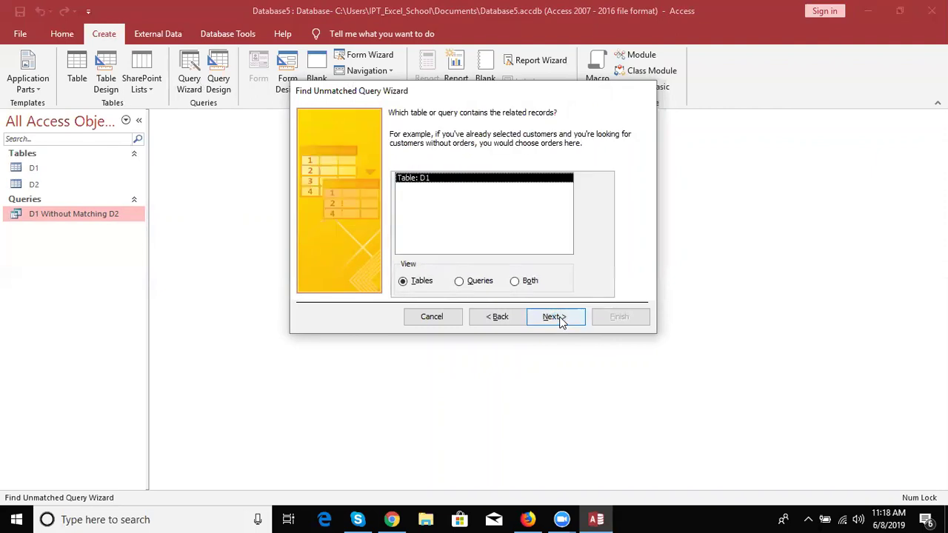
click(552, 316)
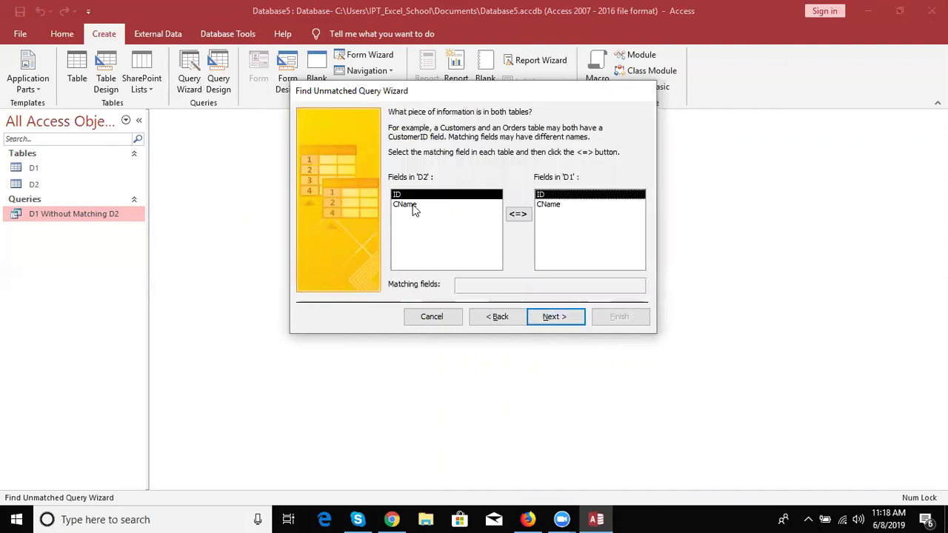
- Match the tables on CName, output ID and CName, and finish the query
click(412, 205)
click(555, 206)
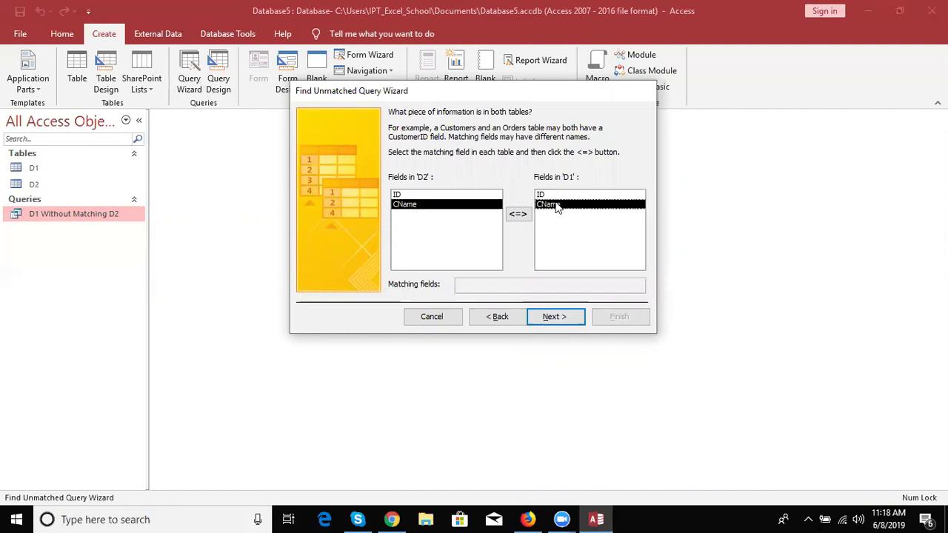
click(554, 317)
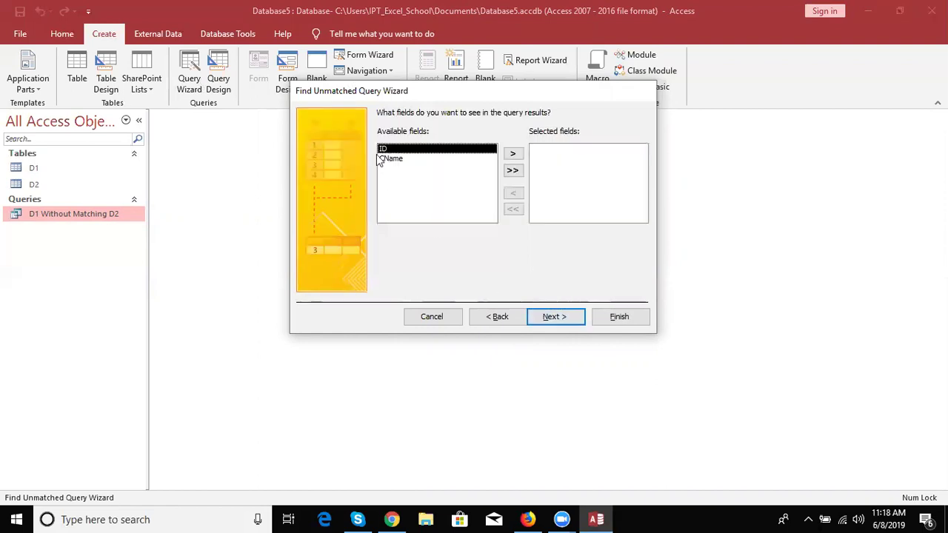
click(512, 153)
click(513, 170)
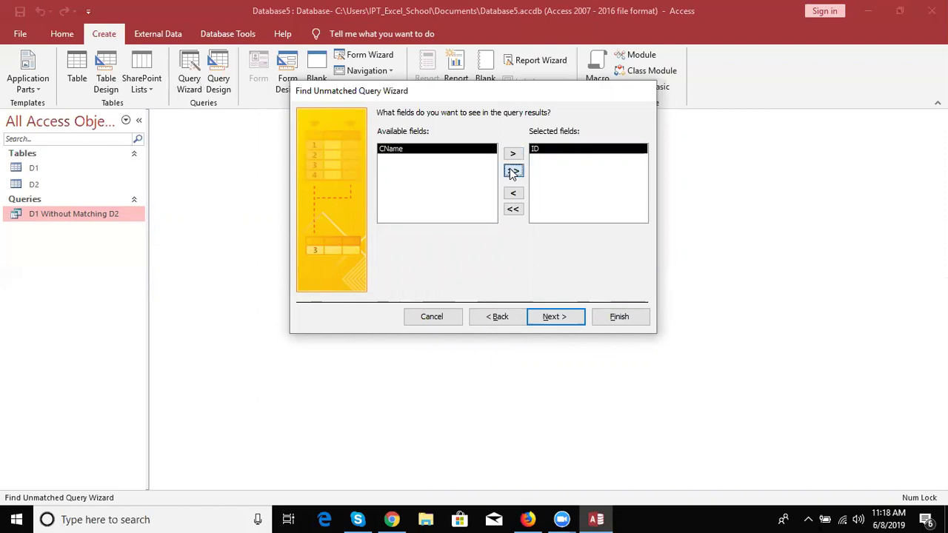
click(556, 317)
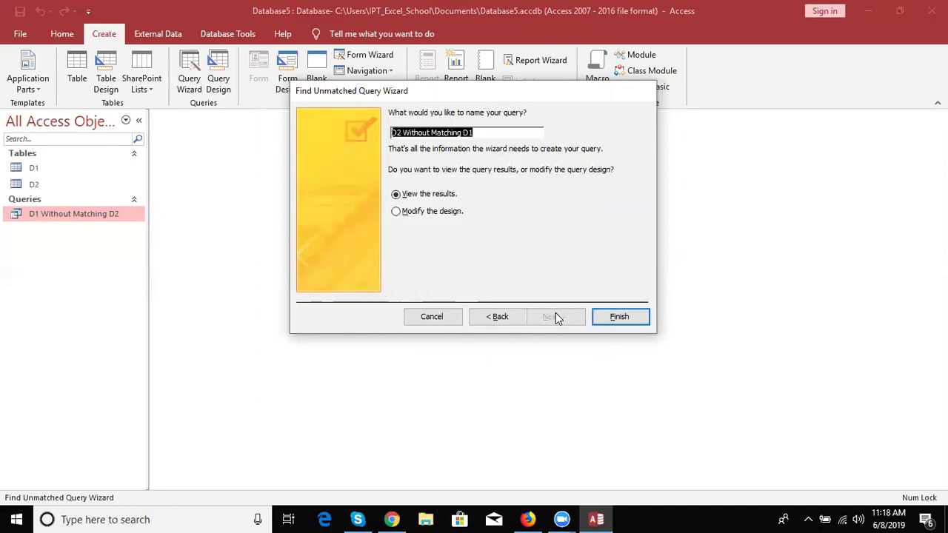
click(621, 315)
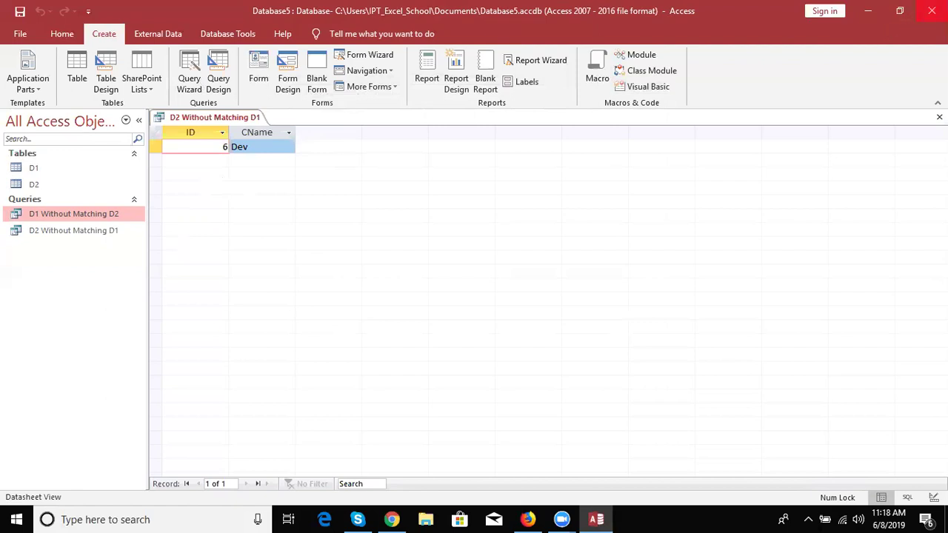
- Close Access and search the Start menu for 'ex' to find Excel
click(932, 10)
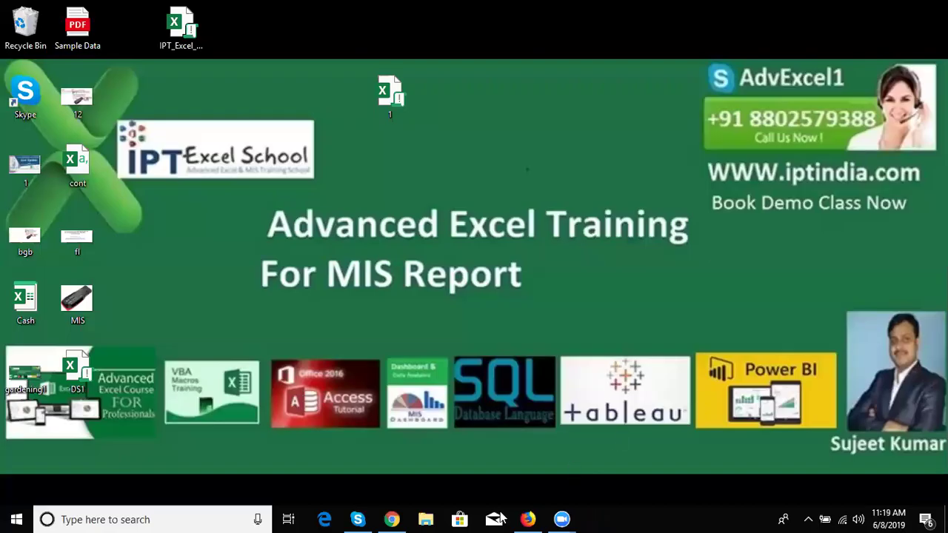
key(super)
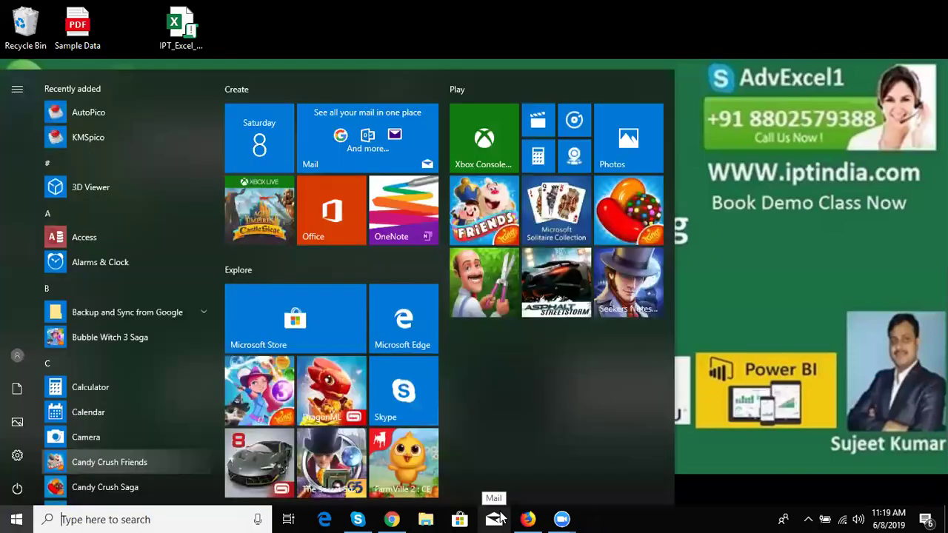
text(e)
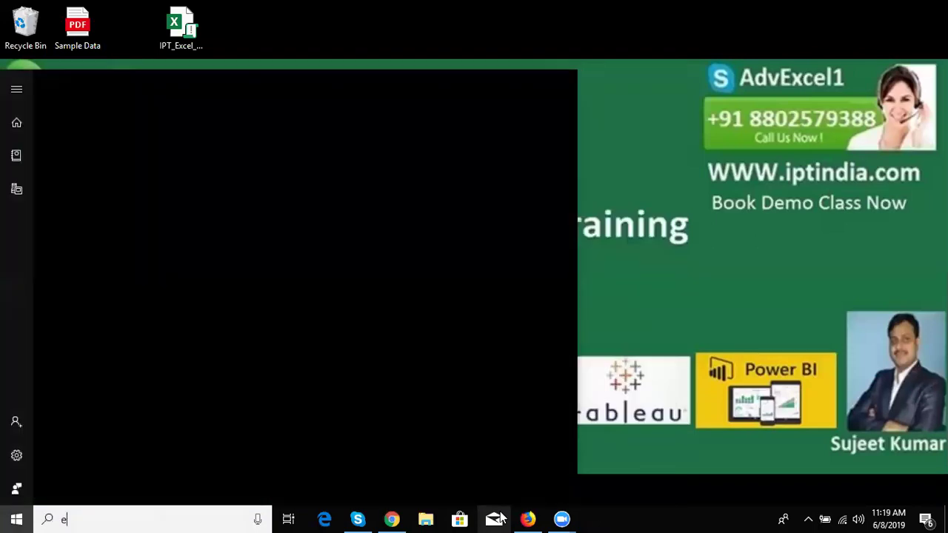
text(x)
- Launch Excel, dismiss the default-program prompt, and create a blank workbook, Book1
click(136, 137)
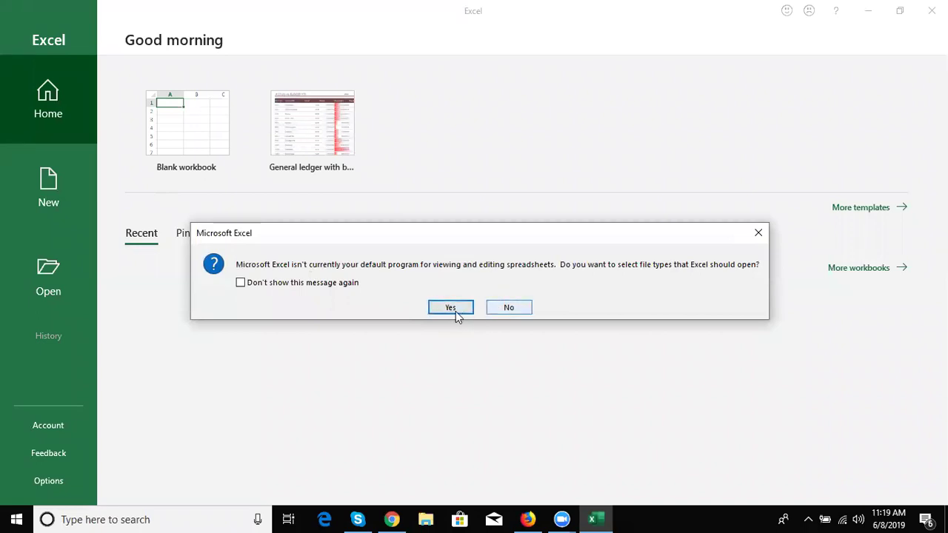
click(499, 309)
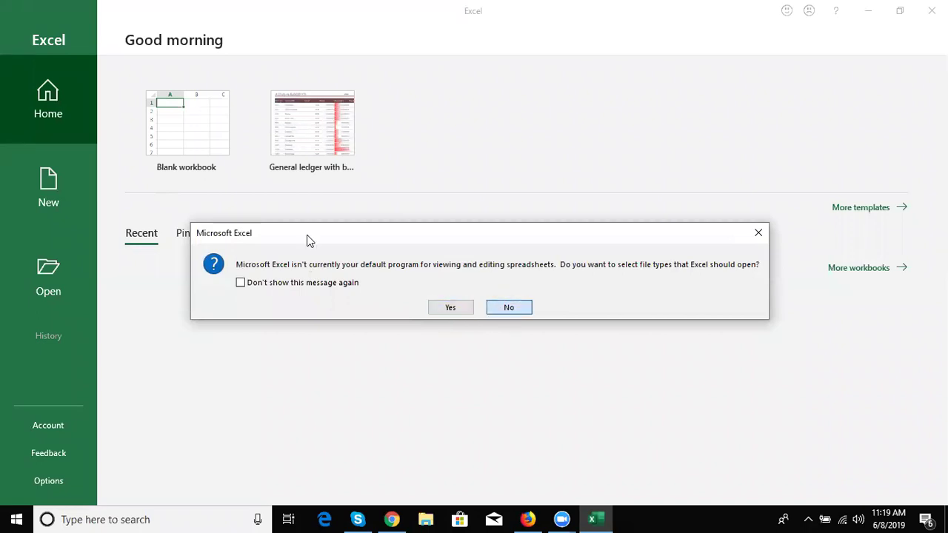
click(189, 145)
- From cell A1, start a Get Data import from Microsoft Access Database and pick Database5
click(194, 147)
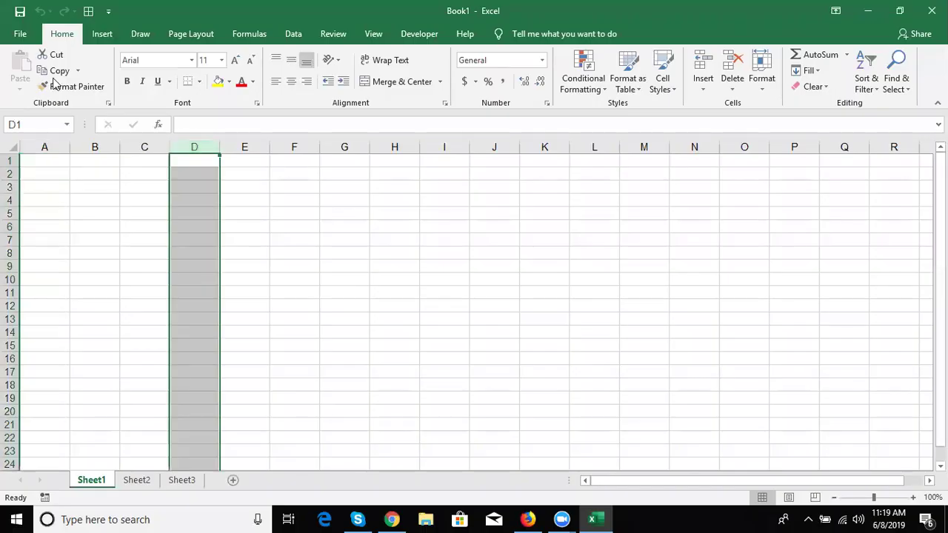
click(36, 157)
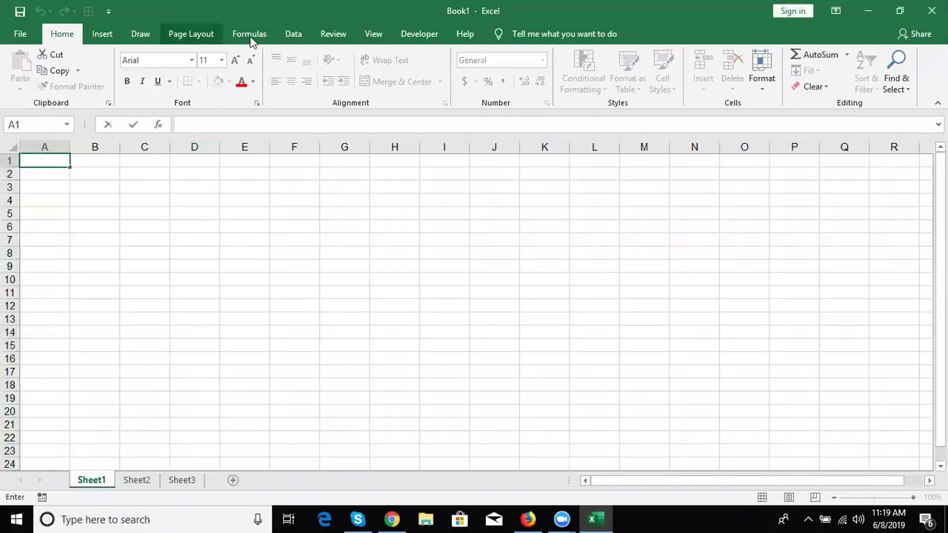
click(294, 34)
click(79, 173)
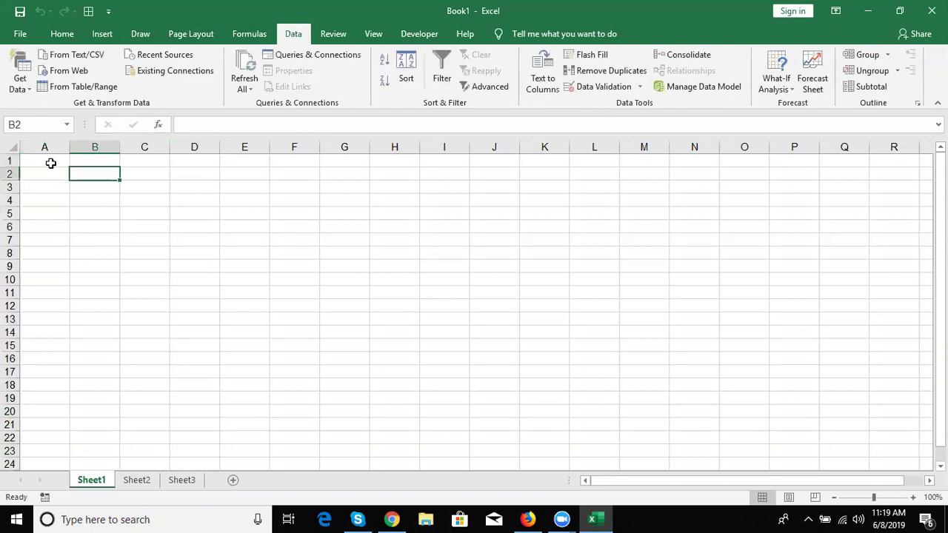
click(48, 160)
click(20, 78)
mouse_move(67, 143)
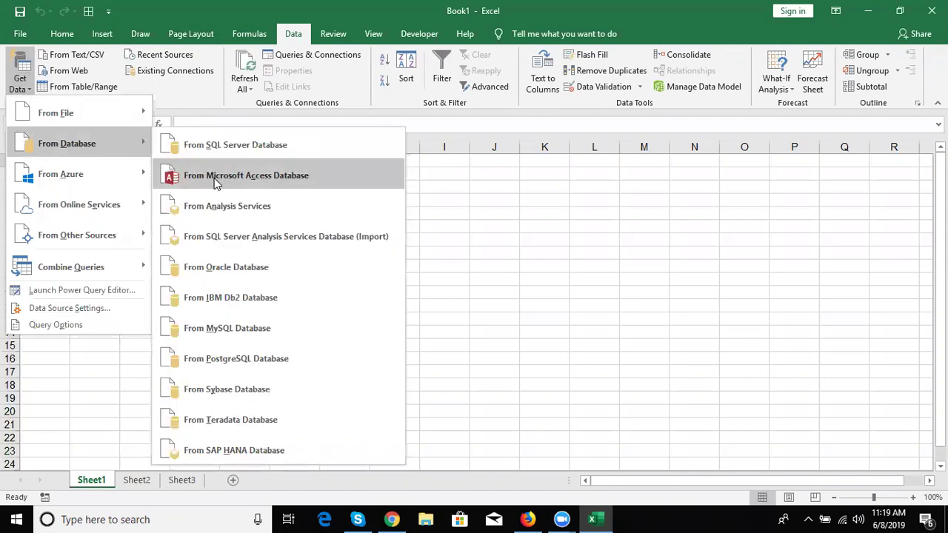
click(215, 182)
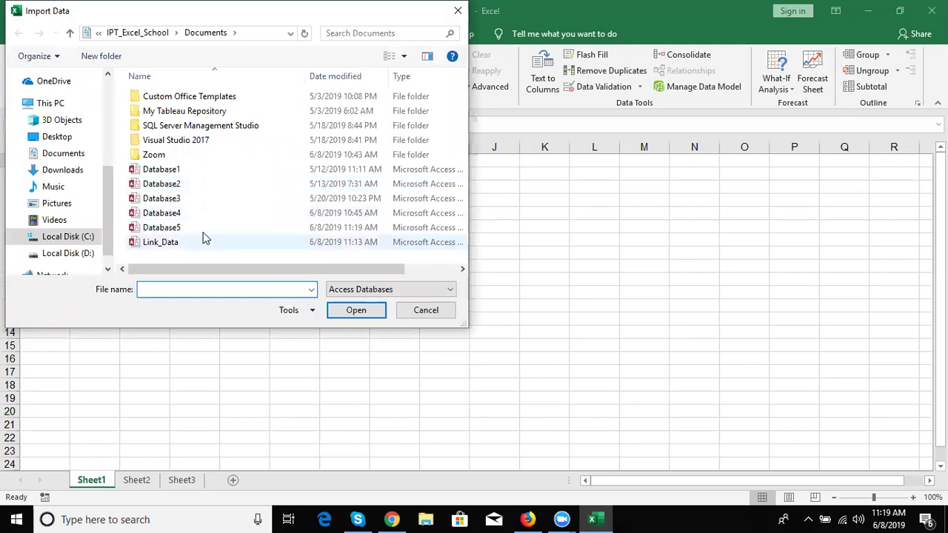
click(205, 229)
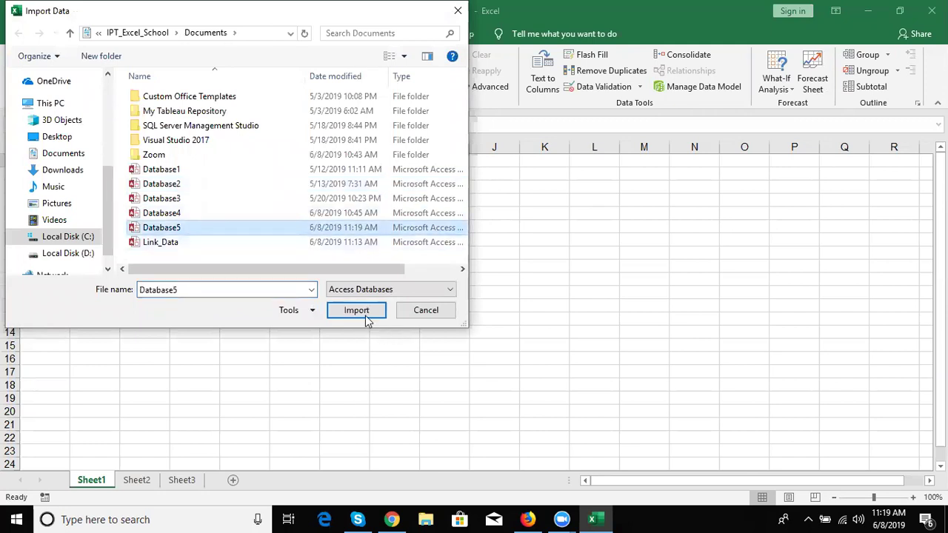
- Import Database5 and load the D1 Without Matching D2 query onto Sheet4 (ID 6, OM)
click(356, 310)
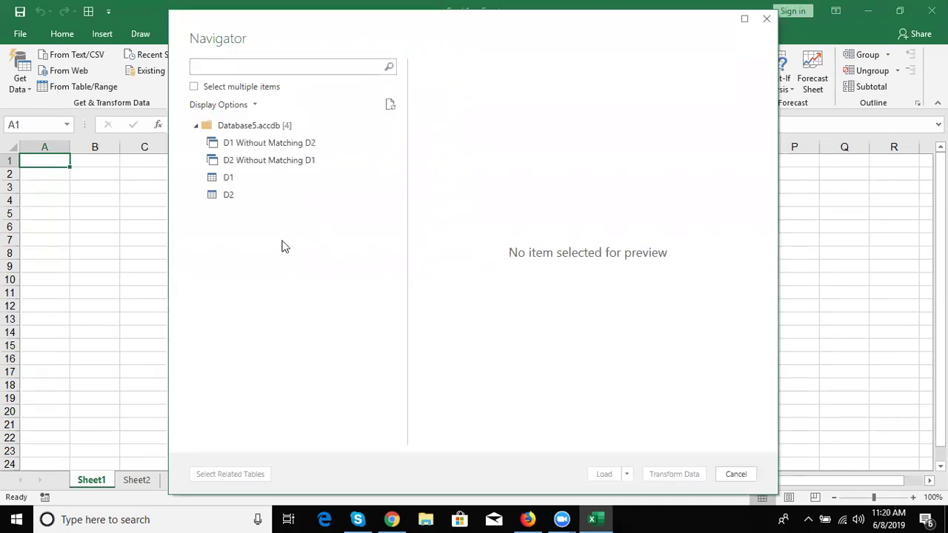
click(247, 151)
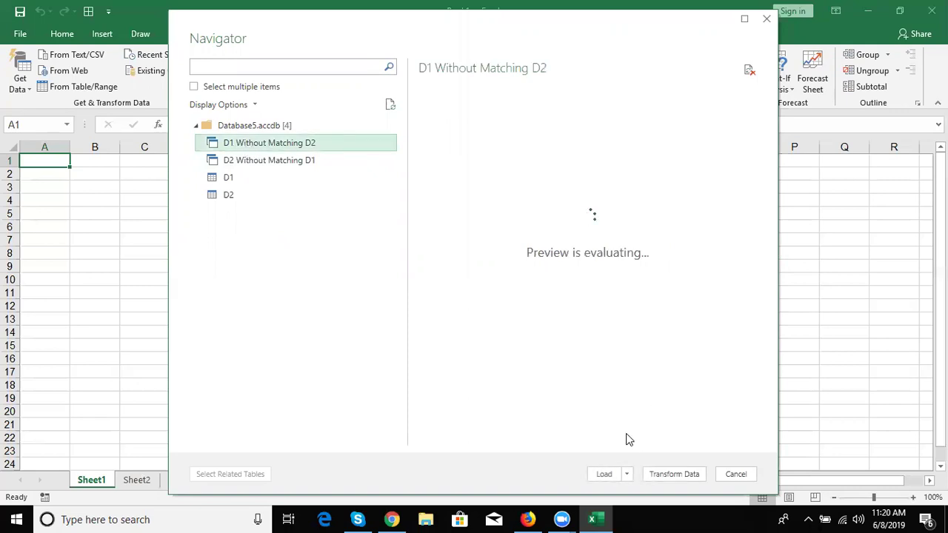
click(605, 474)
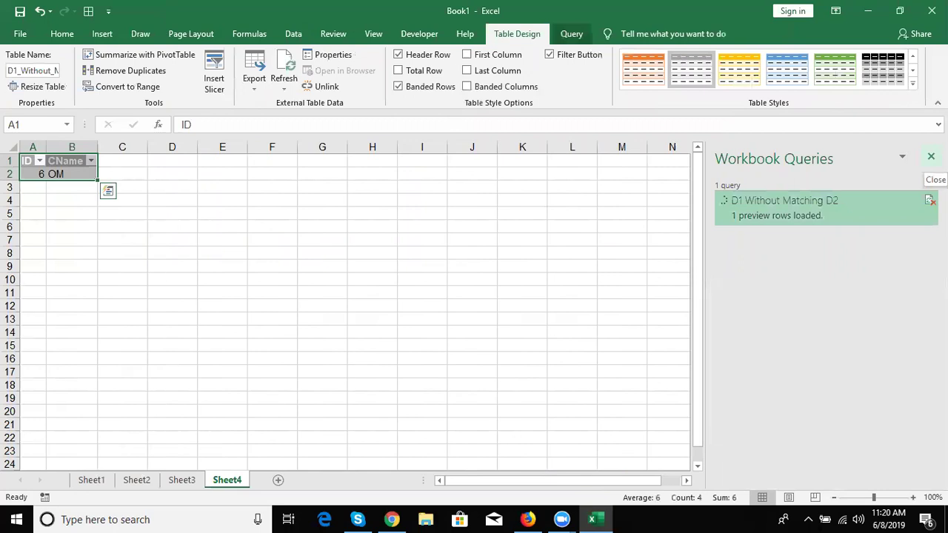
- Close Workbook Queries, select D1, and start another Access import from Database5
click(931, 156)
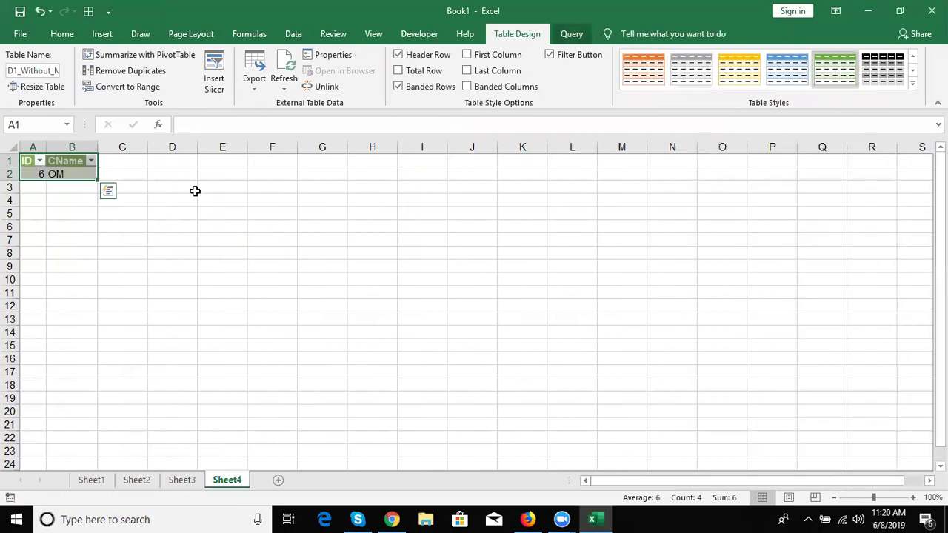
click(179, 162)
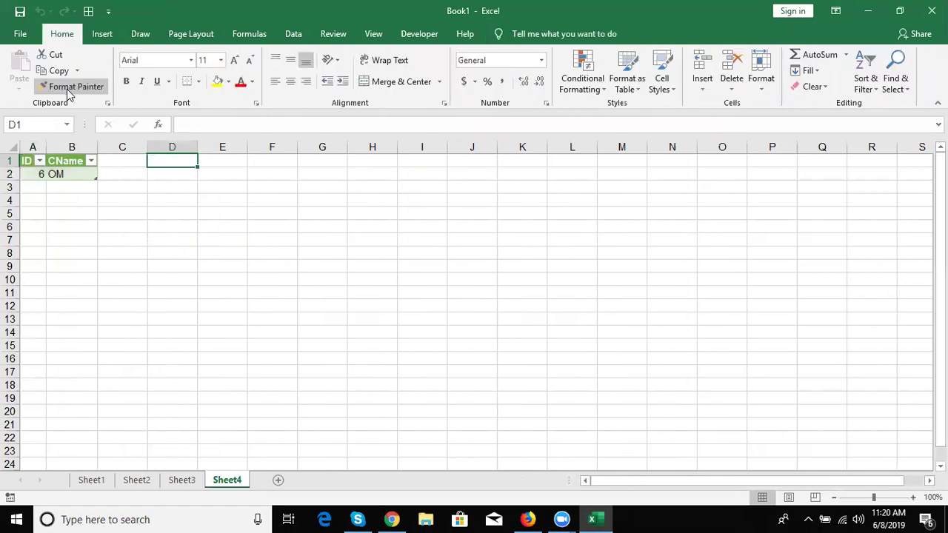
click(249, 34)
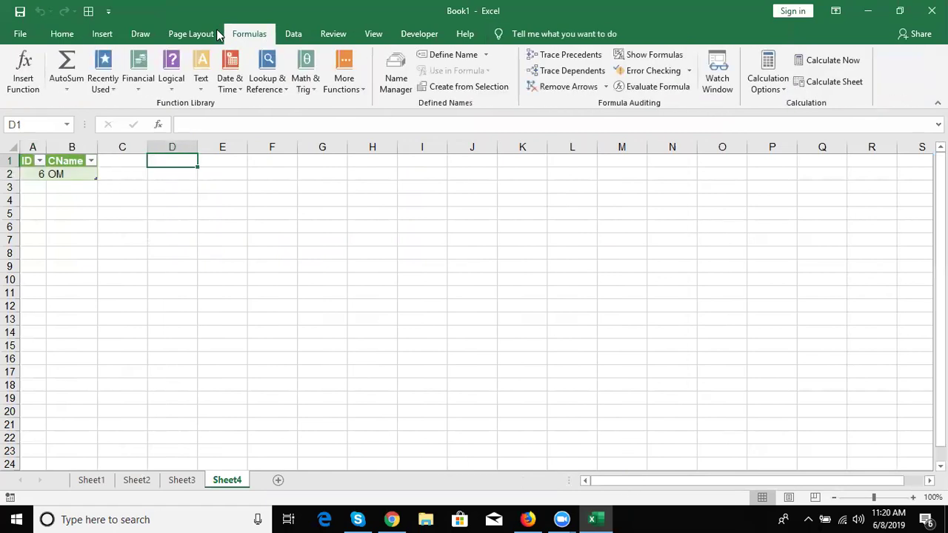
click(294, 34)
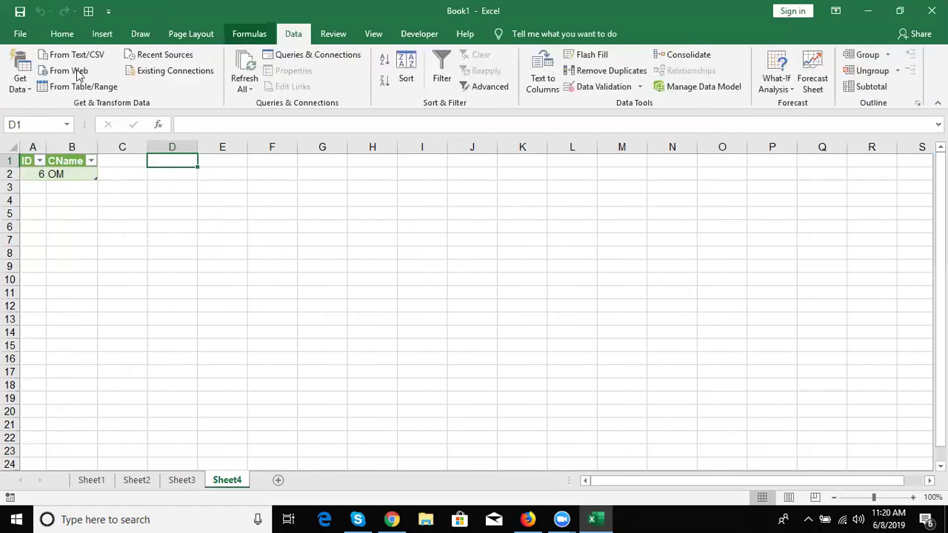
click(19, 81)
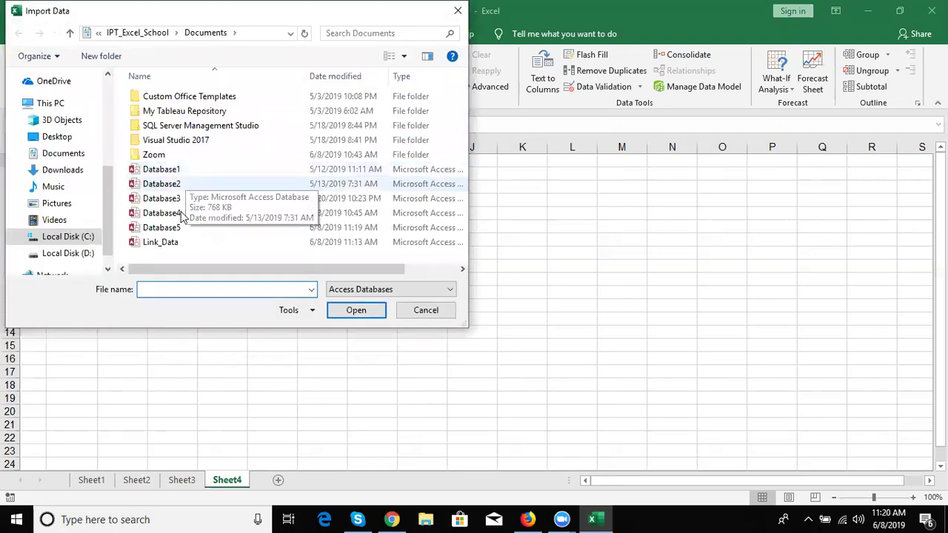
click(183, 227)
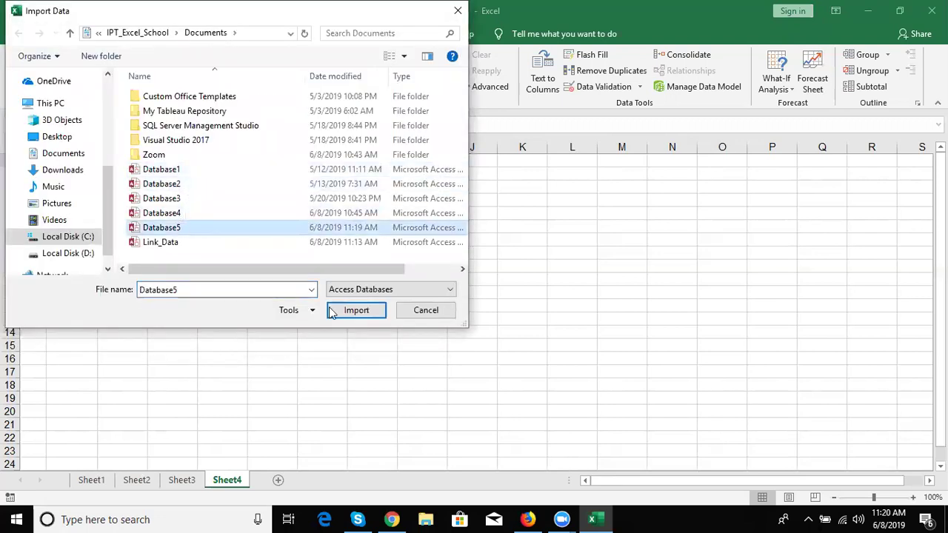
- Load D1 Without Matching D2 again onto new Sheet5 as query D1 Without Matching D2 (2)
click(354, 310)
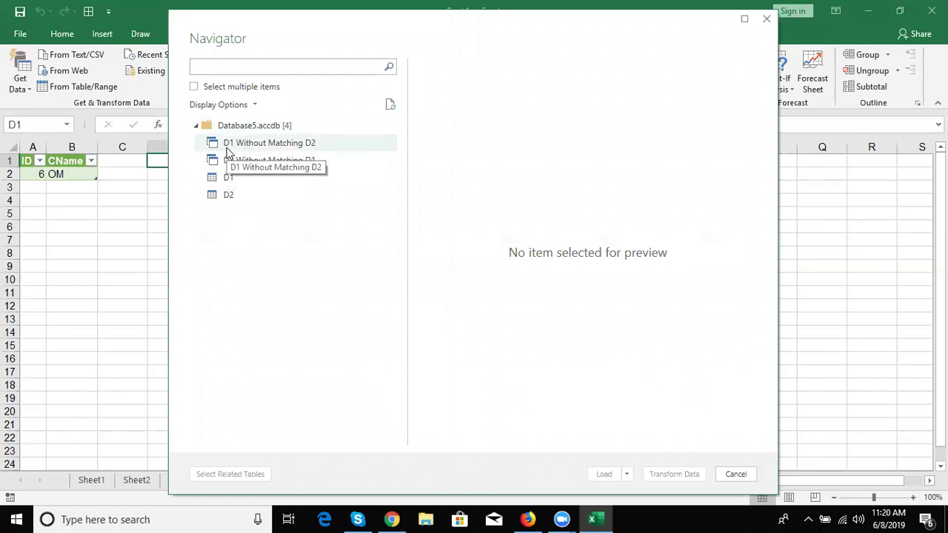
click(227, 145)
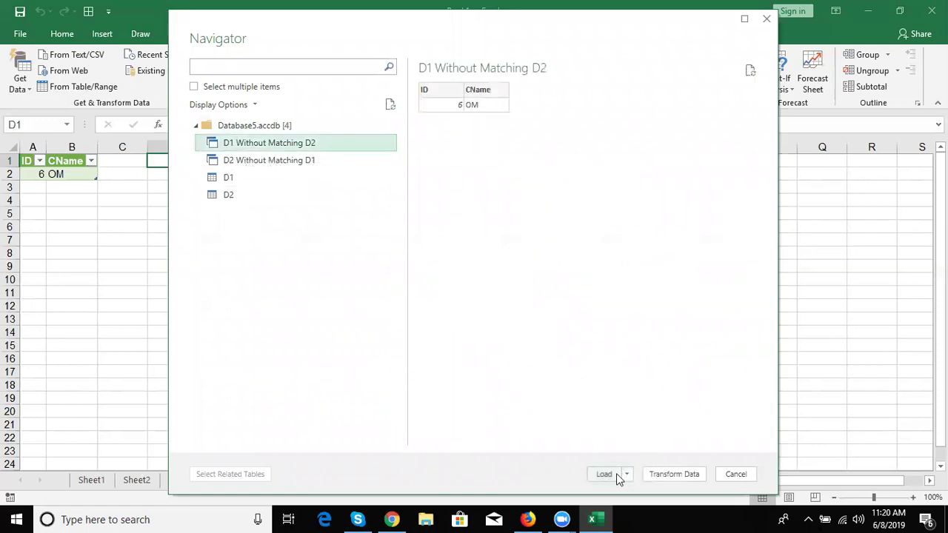
click(616, 474)
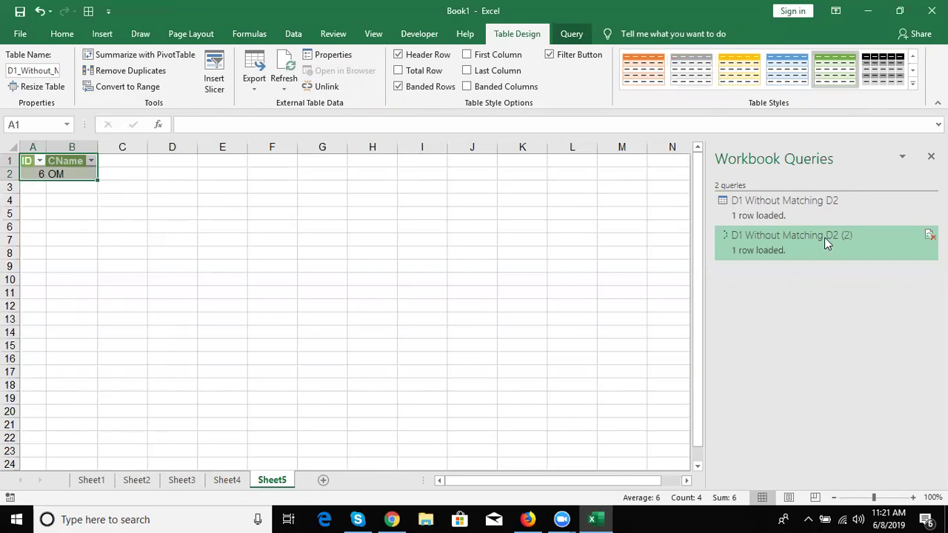
click(480, 177)
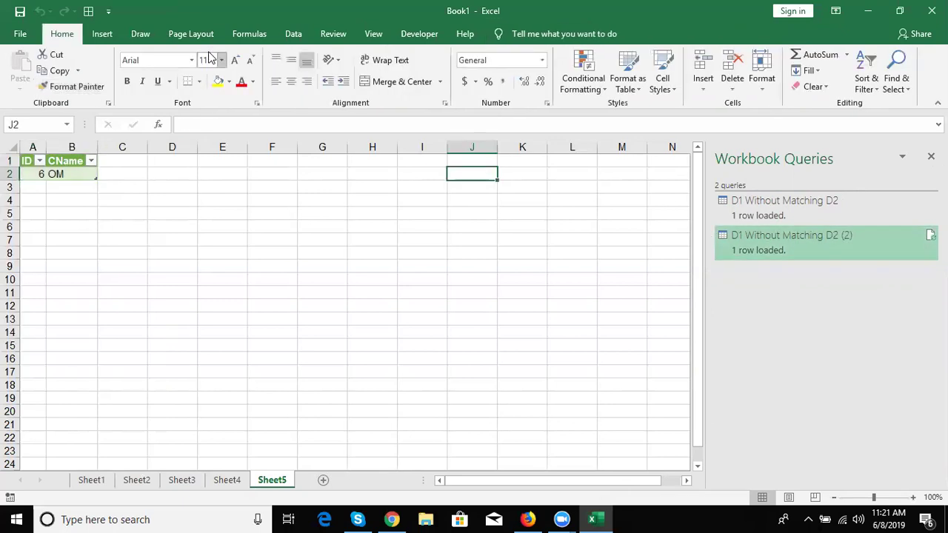
click(288, 249)
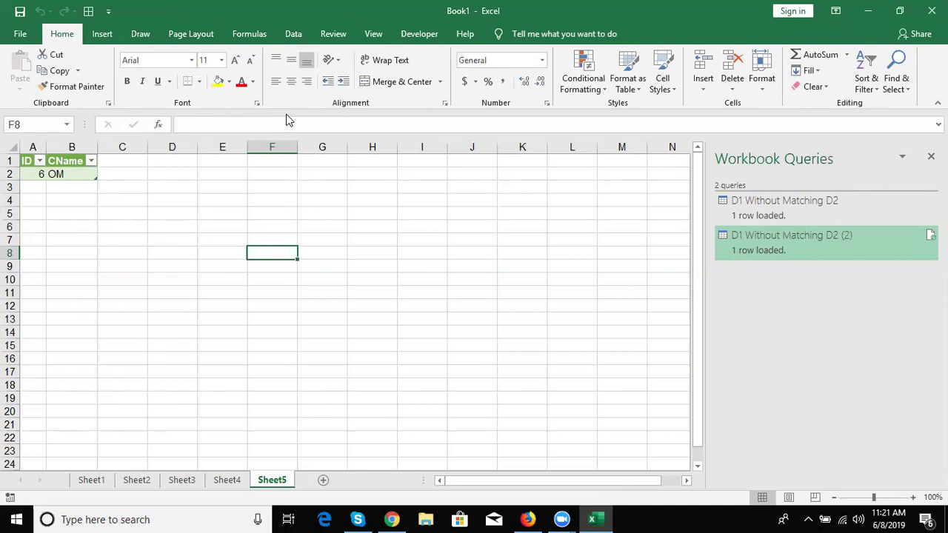
click(293, 34)
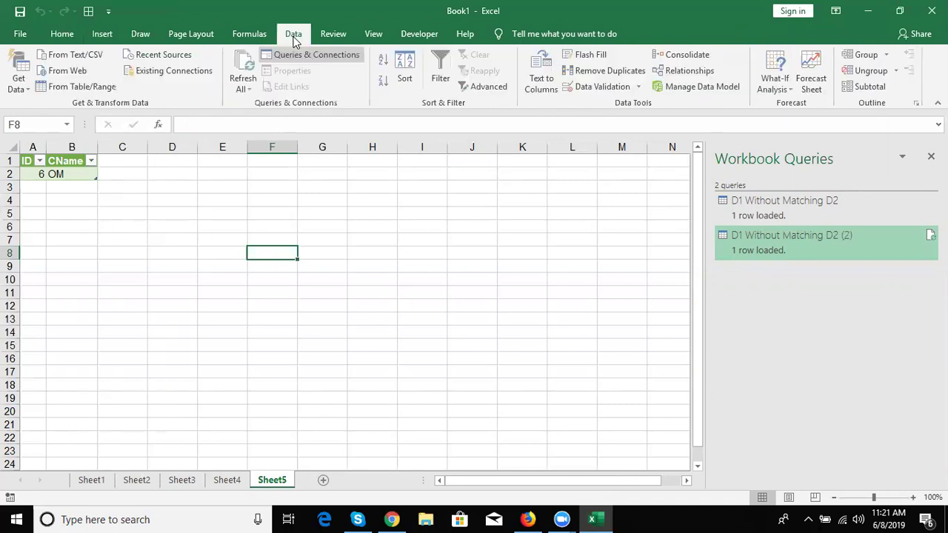
click(20, 81)
mouse_move(71, 267)
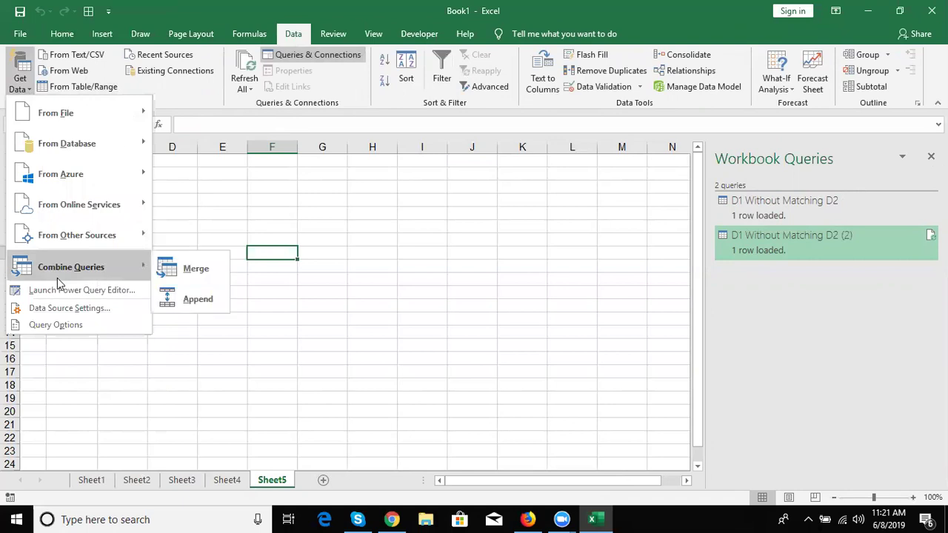
click(172, 271)
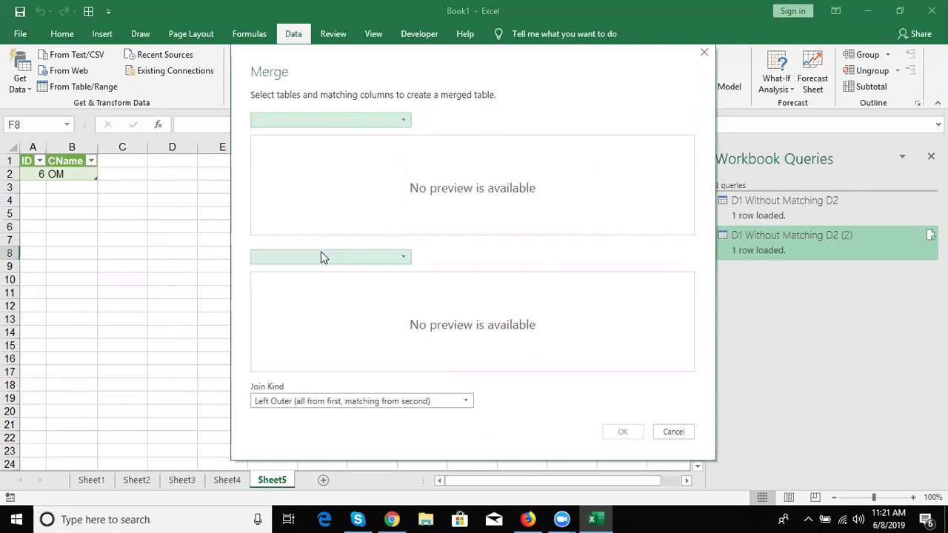
click(333, 121)
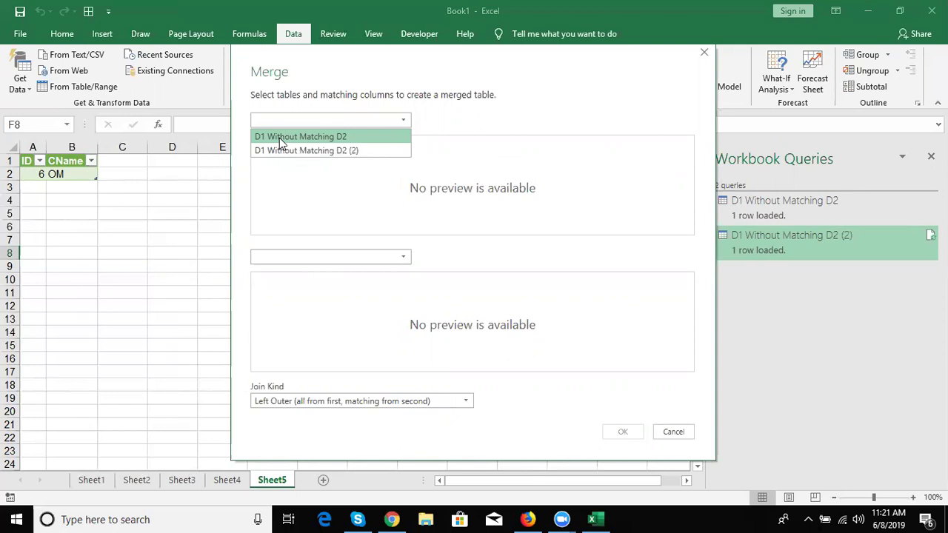
click(280, 138)
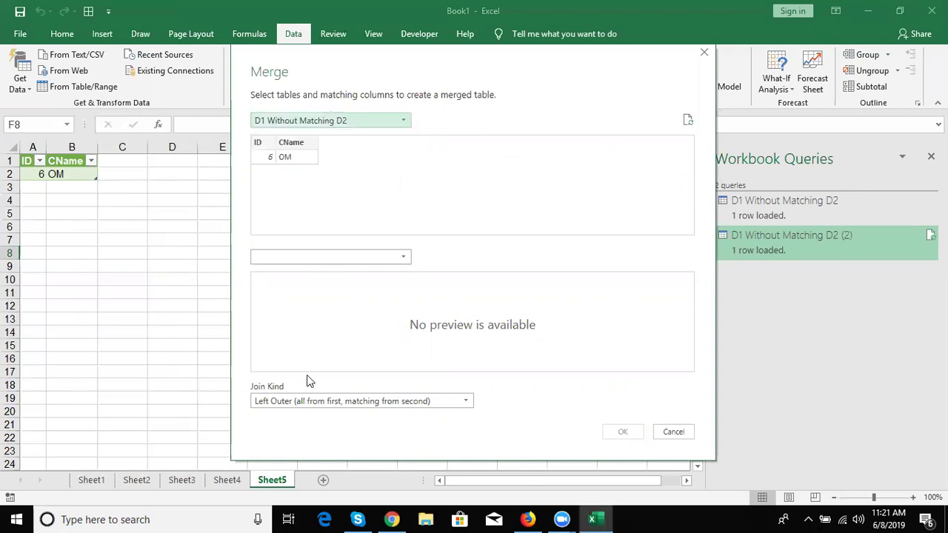
click(323, 120)
click(318, 132)
click(296, 256)
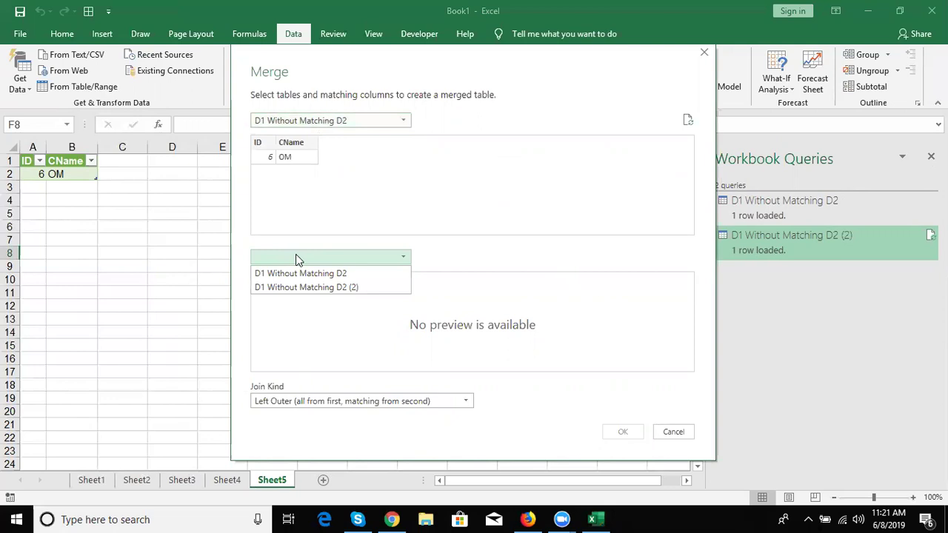
click(295, 287)
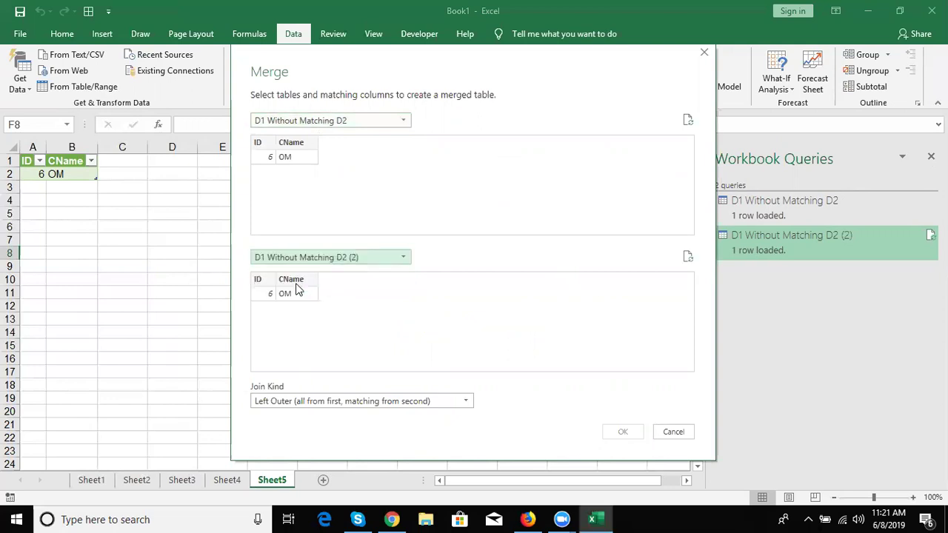
click(287, 159)
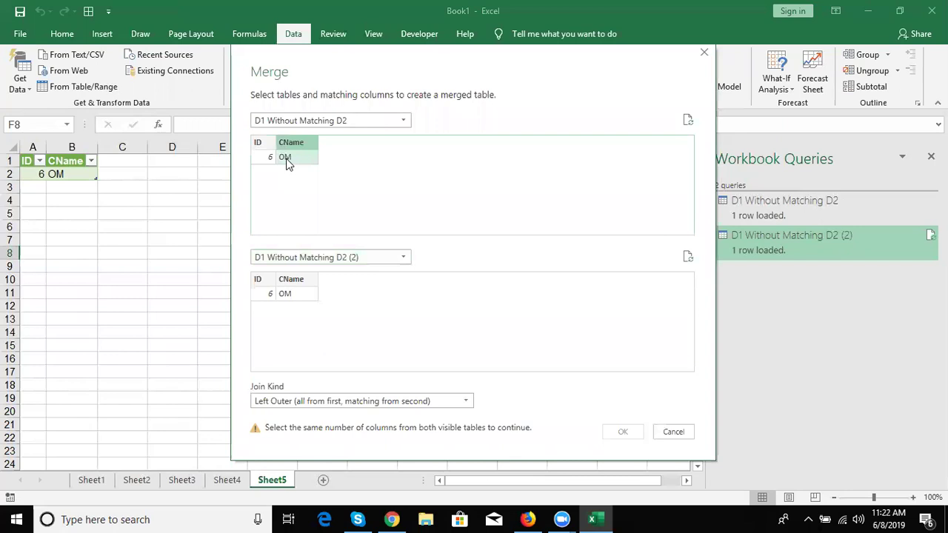
click(321, 401)
click(321, 401)
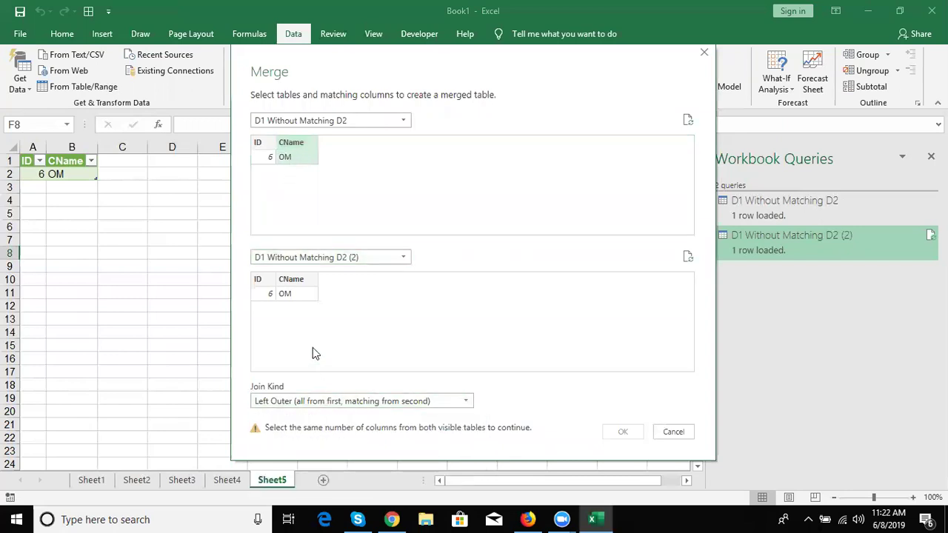
click(674, 432)
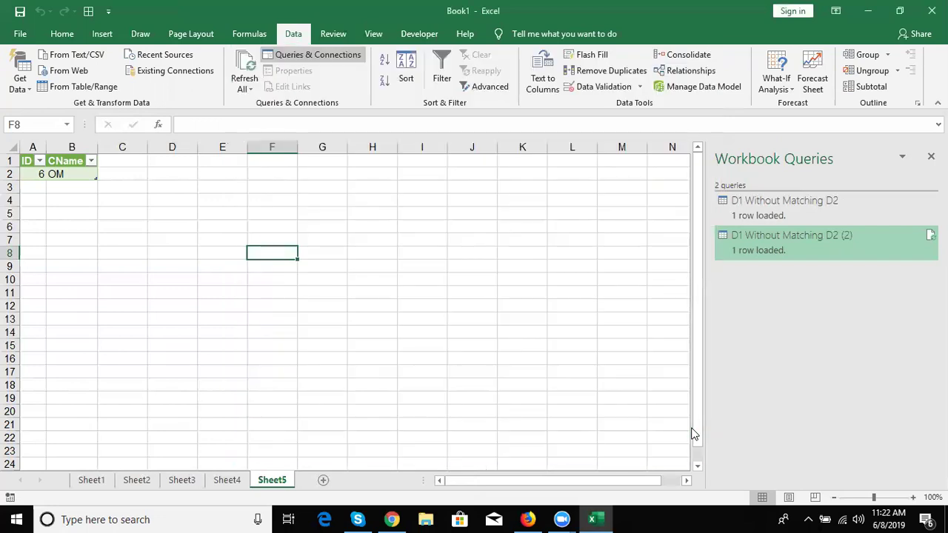
click(848, 239)
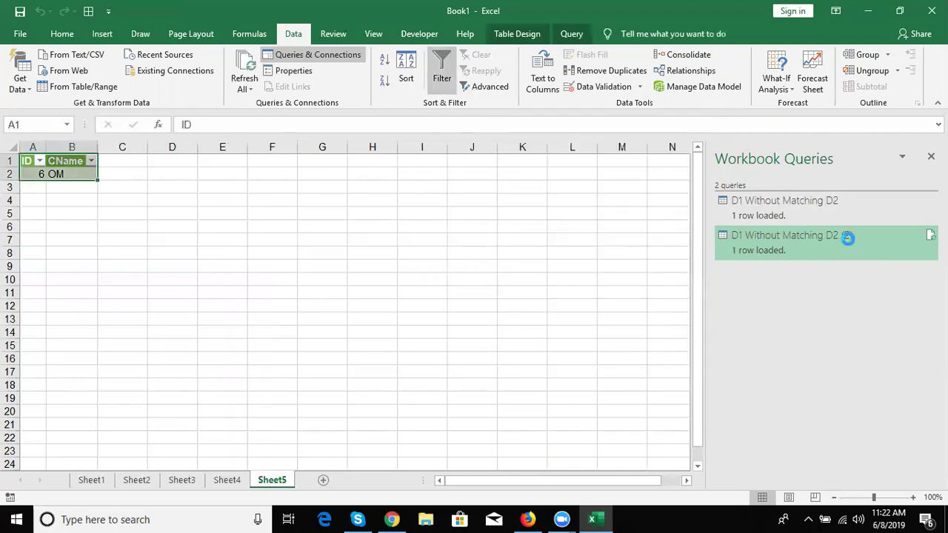
double_click(850, 241)
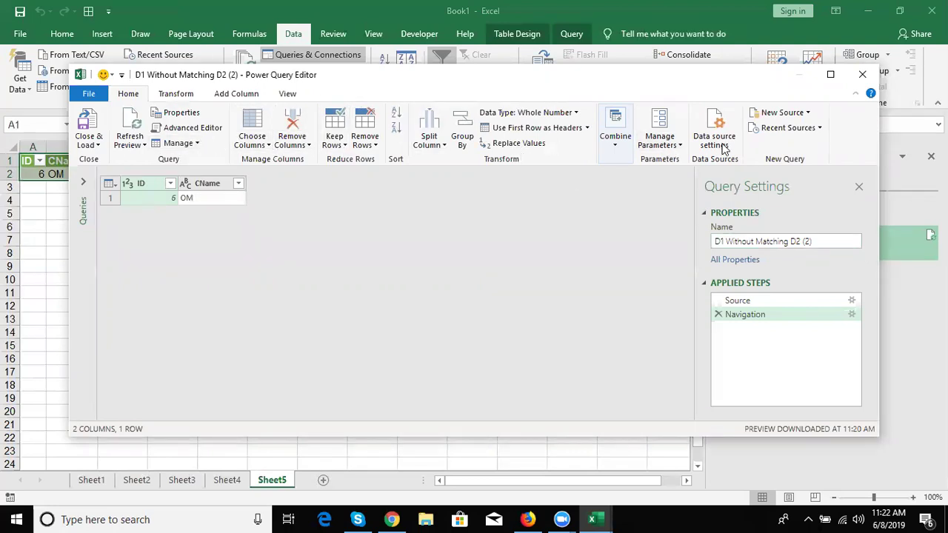
click(817, 129)
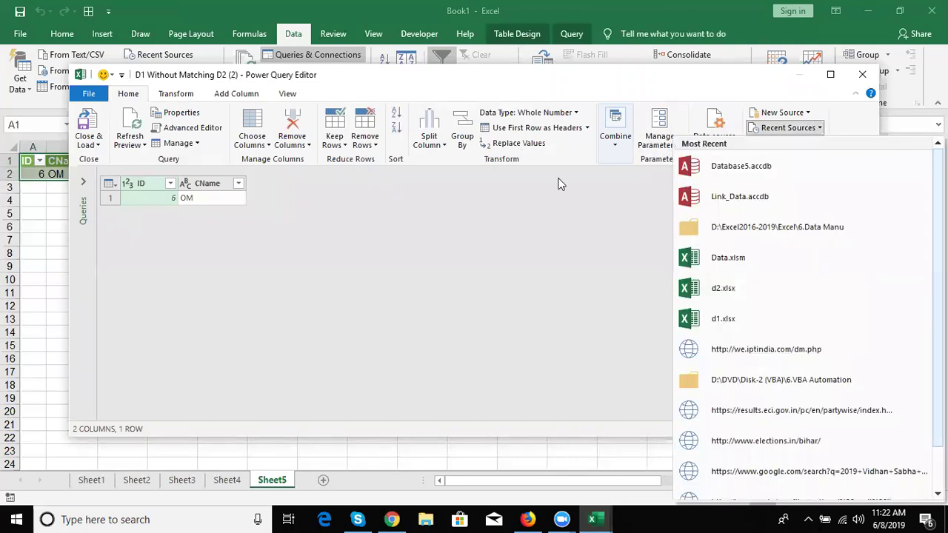
click(490, 205)
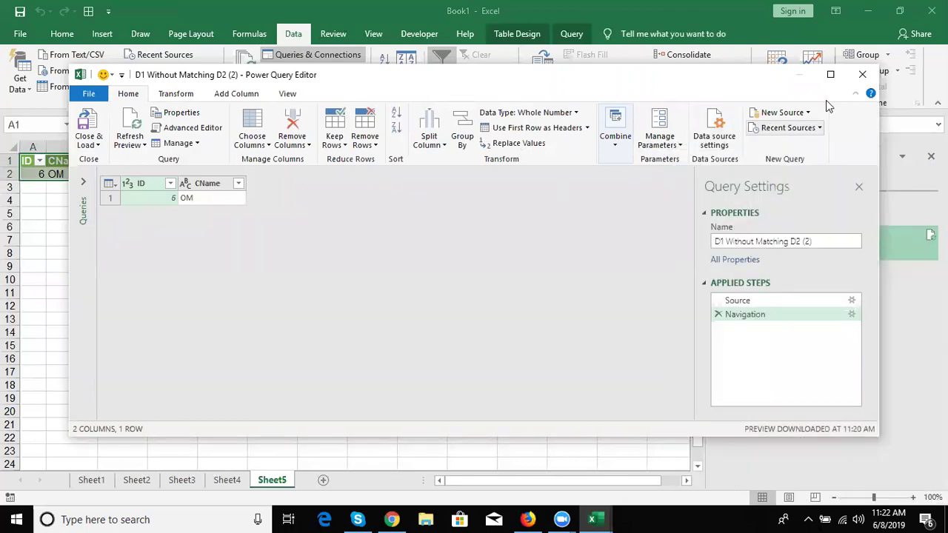
click(862, 74)
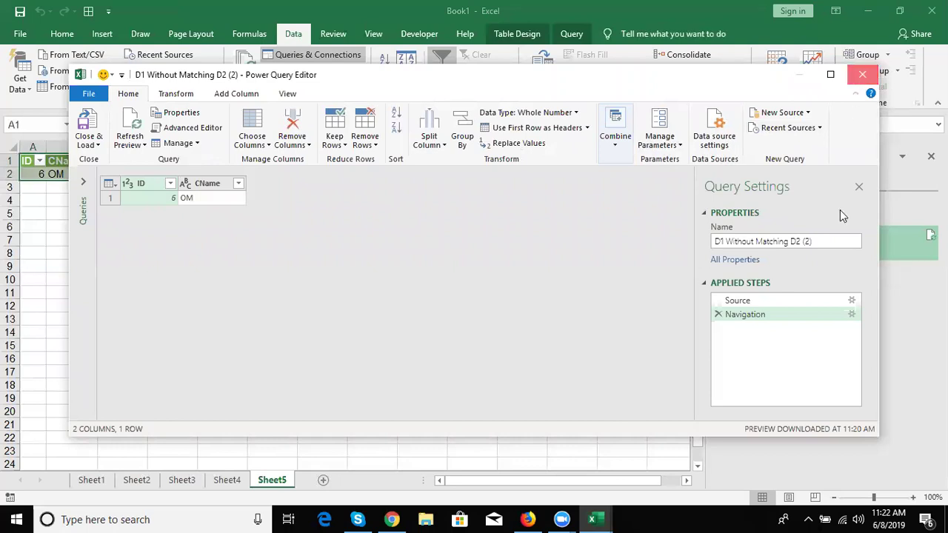
- Delete the duplicate D1 Without Matching D2 (2) query from Workbook Queries
right_click(839, 226)
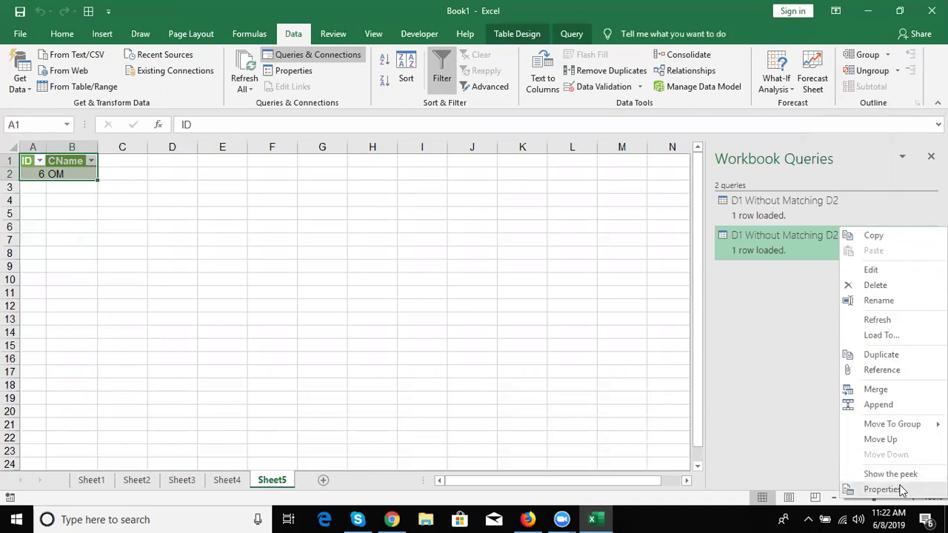
click(898, 287)
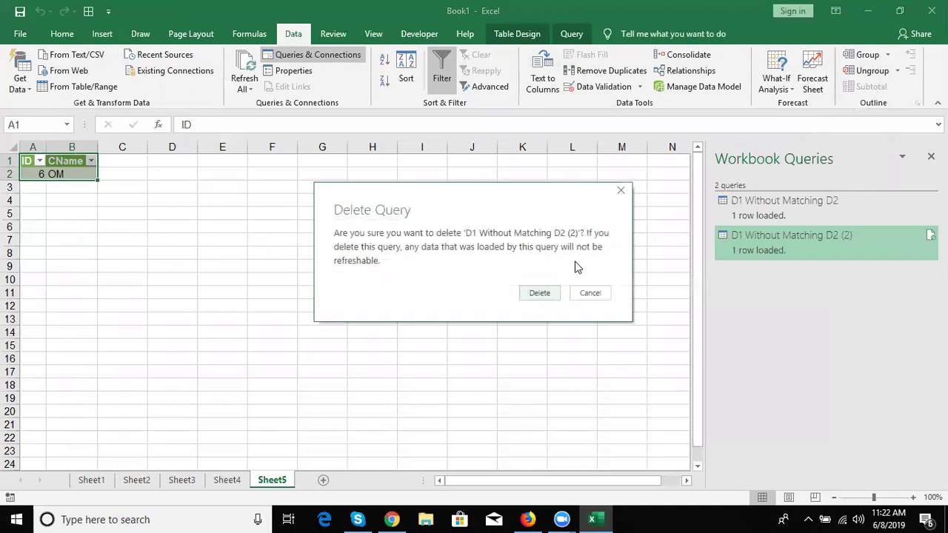
click(540, 292)
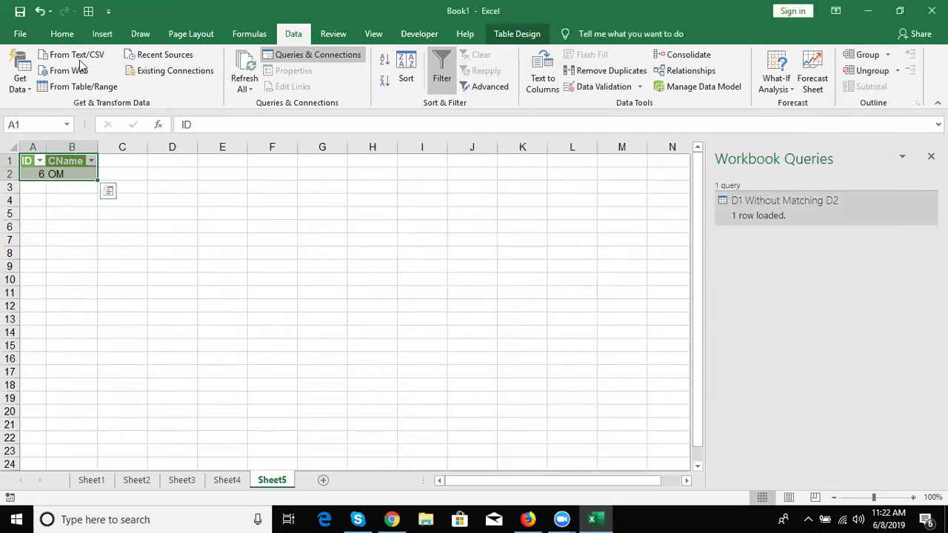
click(29, 94)
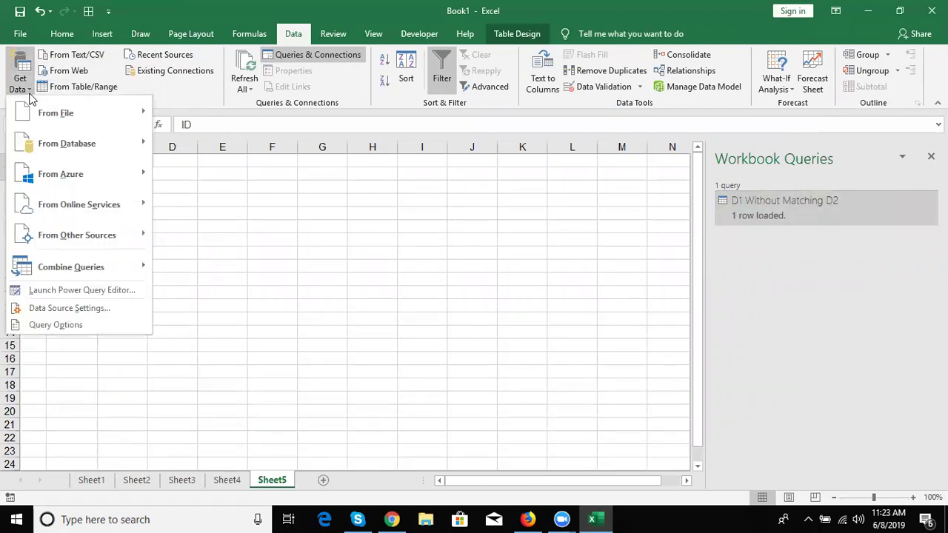
mouse_move(71, 267)
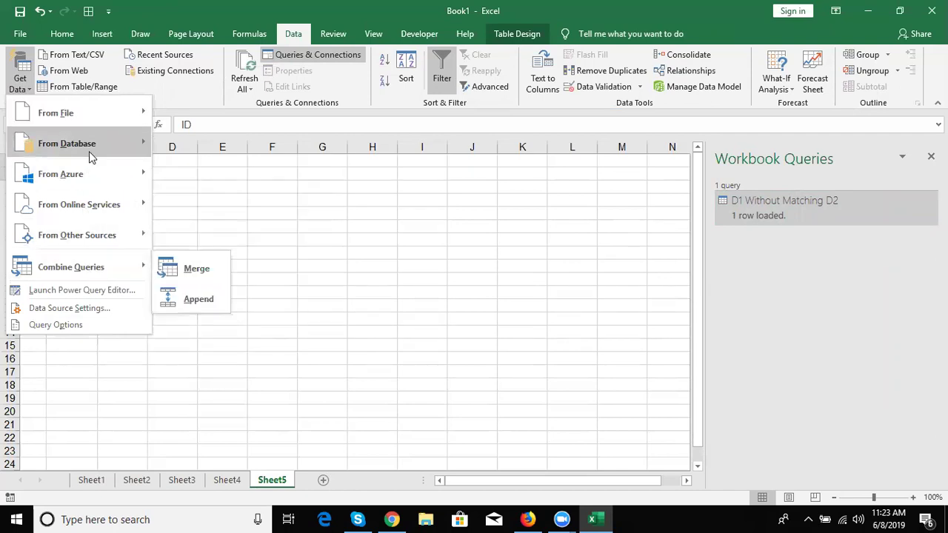
- Import from Database5 and load the D2 Without Matching D1 query onto Sheet6 (ID 6, Dev)
mouse_move(66, 144)
click(208, 176)
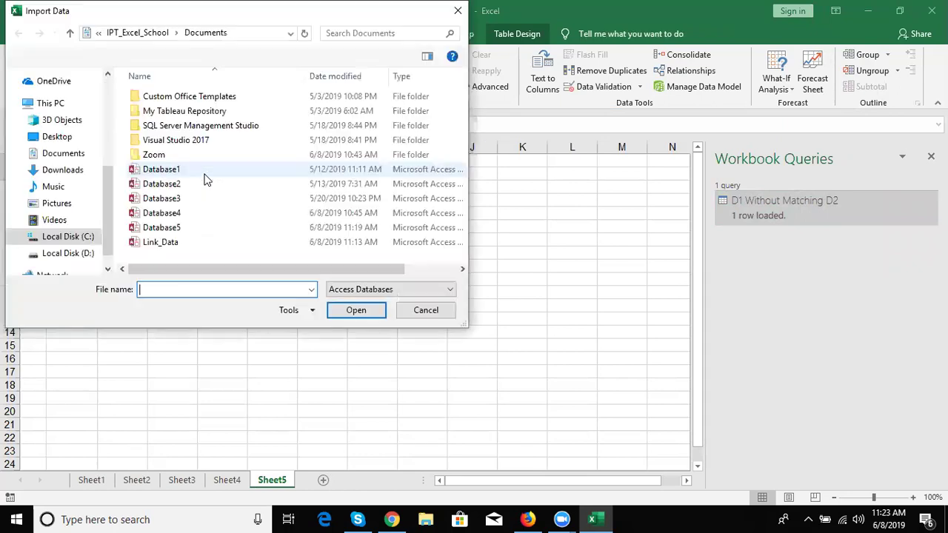
click(190, 235)
click(190, 230)
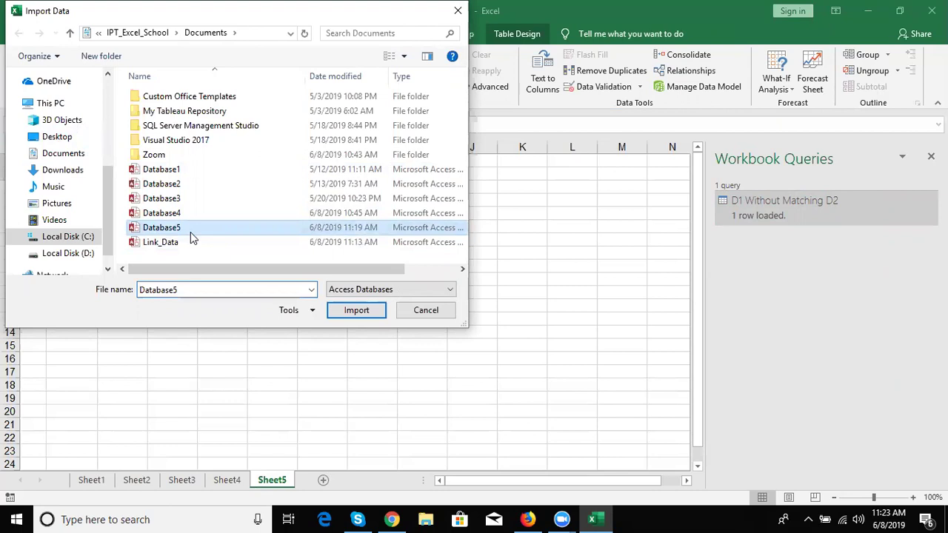
double_click(191, 230)
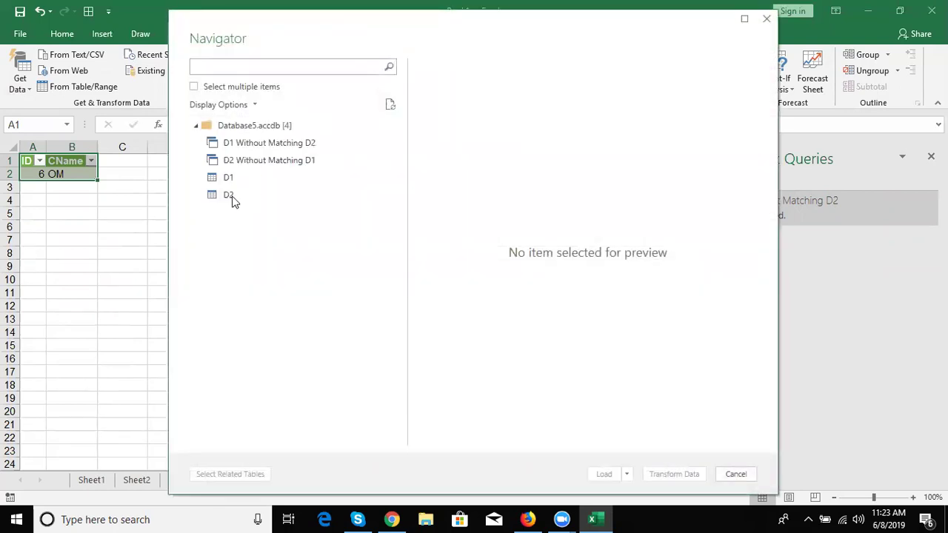
click(261, 167)
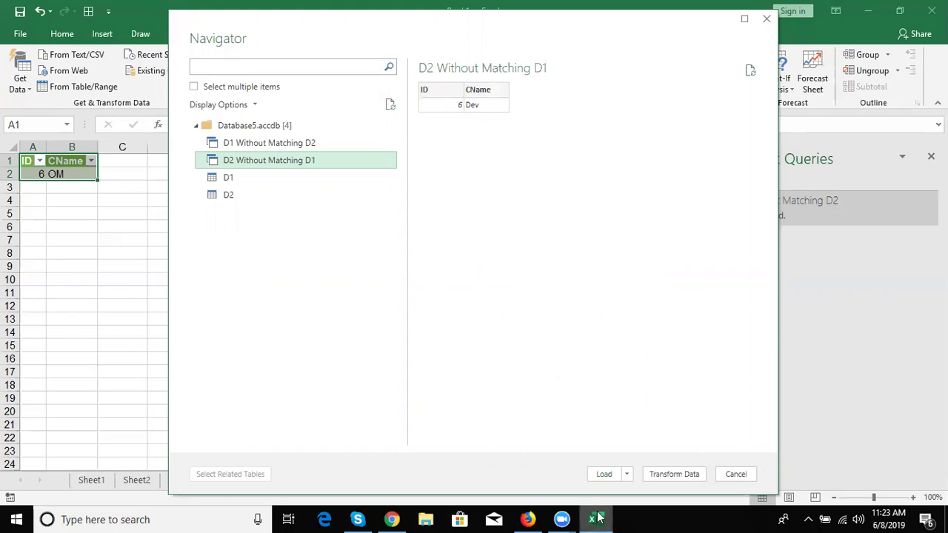
click(604, 477)
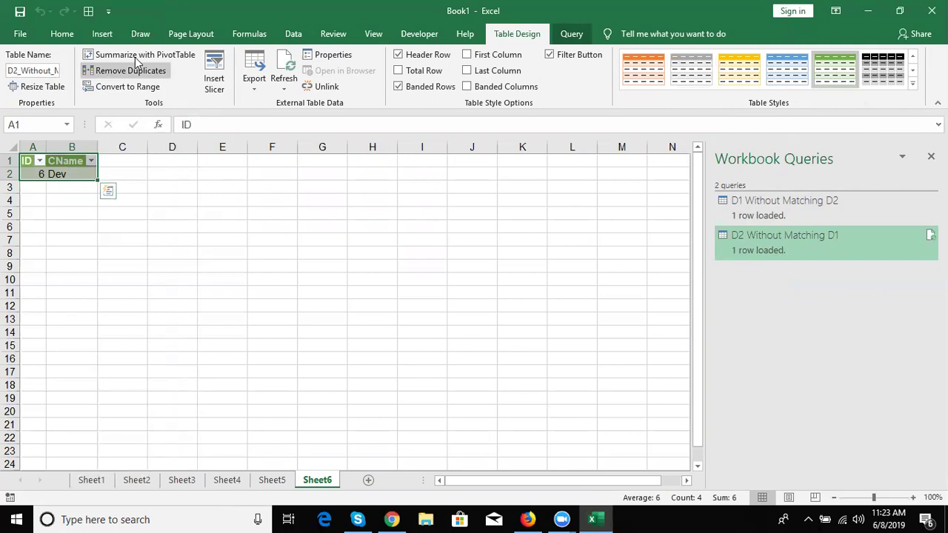
- Append D2 Without Matching D1 to primary D1 Without Matching D2, creating query Append1
click(201, 172)
click(176, 172)
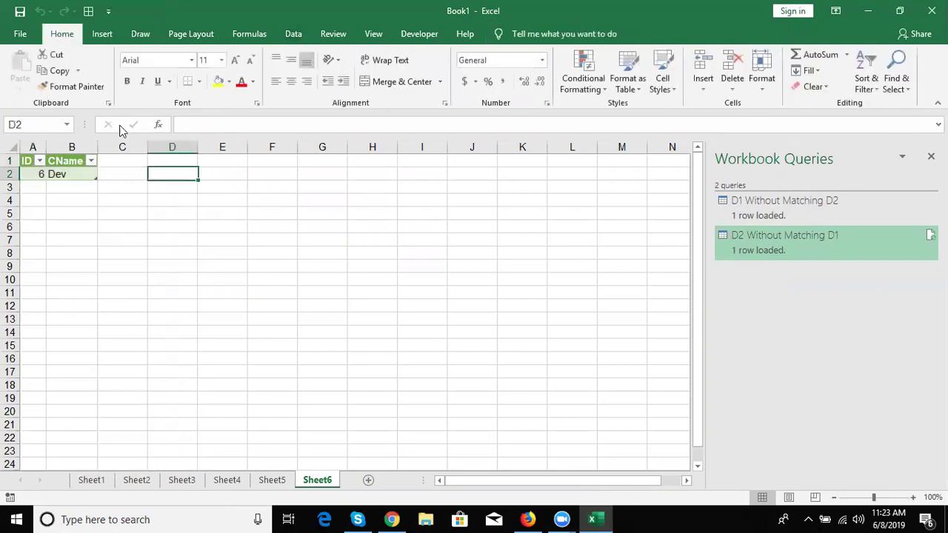
click(285, 35)
click(20, 74)
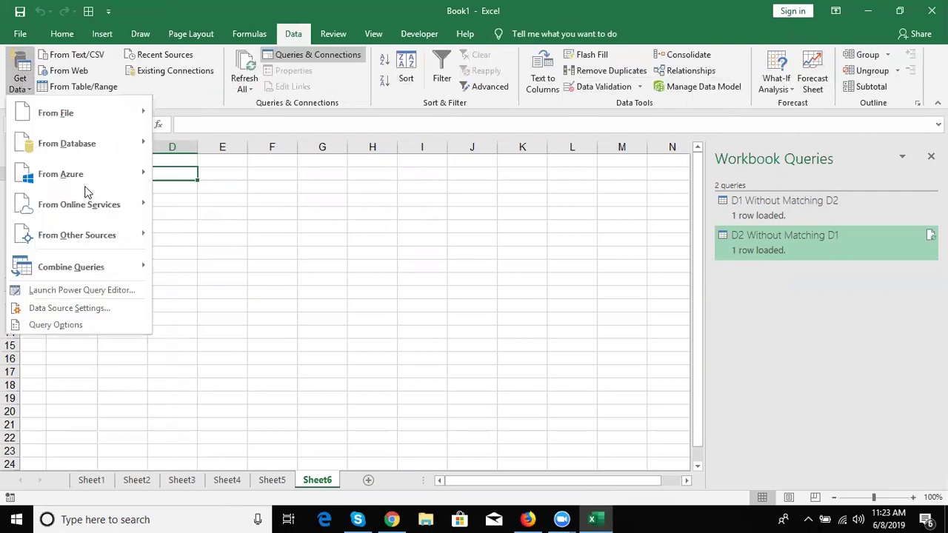
mouse_move(71, 267)
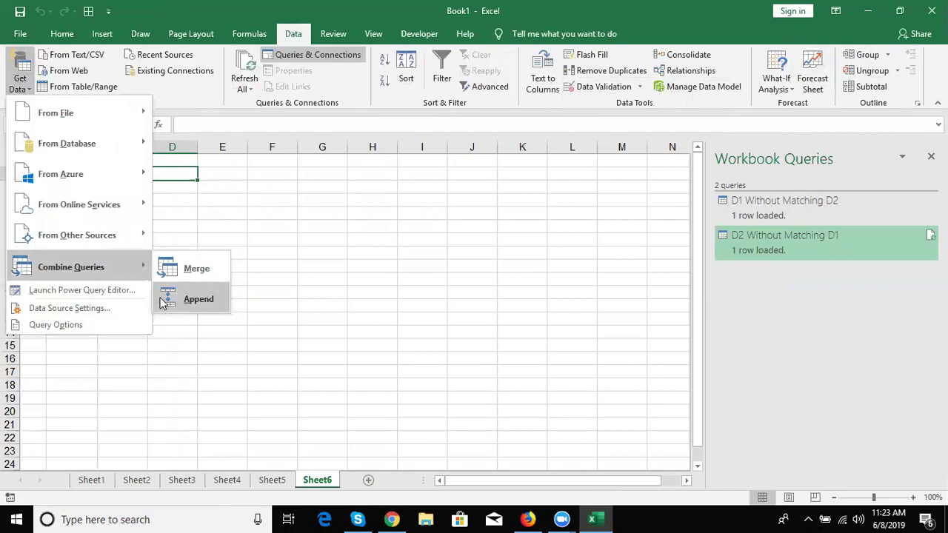
click(194, 300)
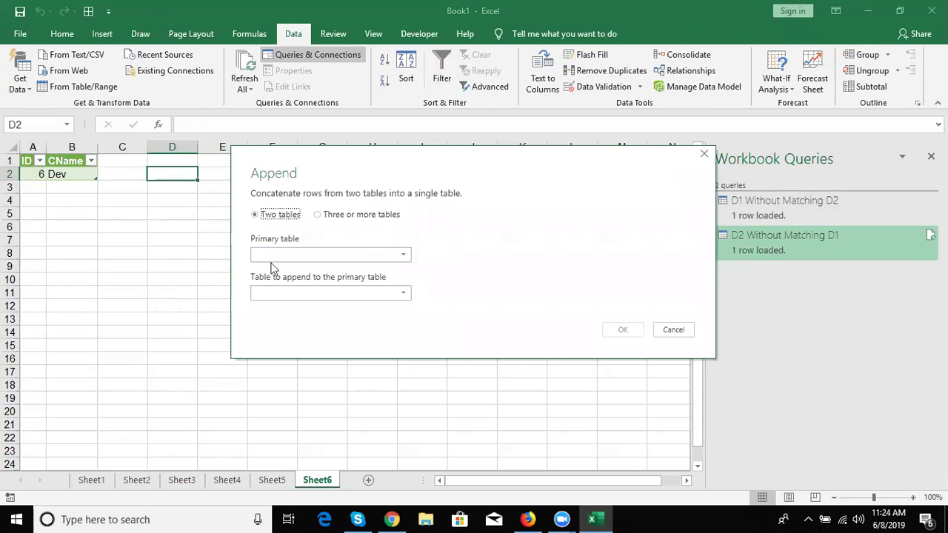
click(268, 257)
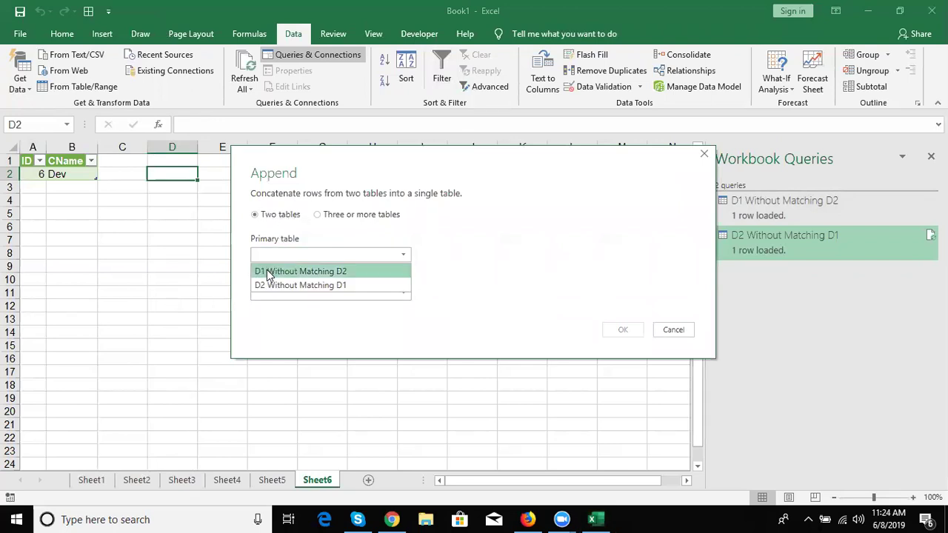
click(268, 274)
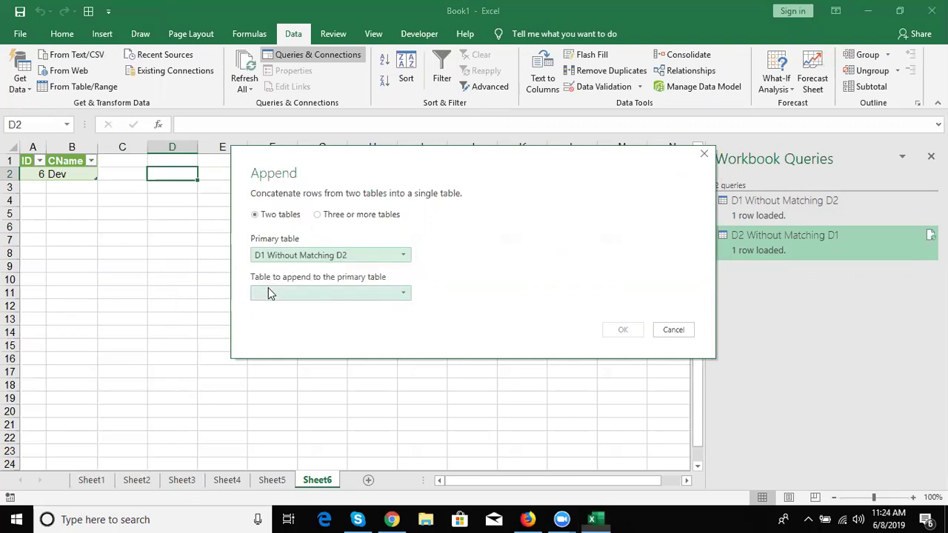
click(269, 293)
click(271, 324)
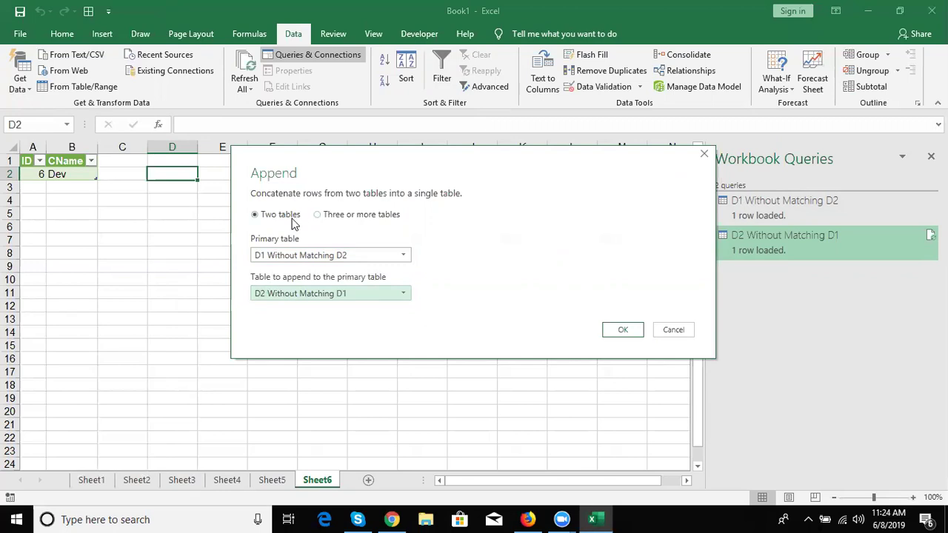
click(620, 334)
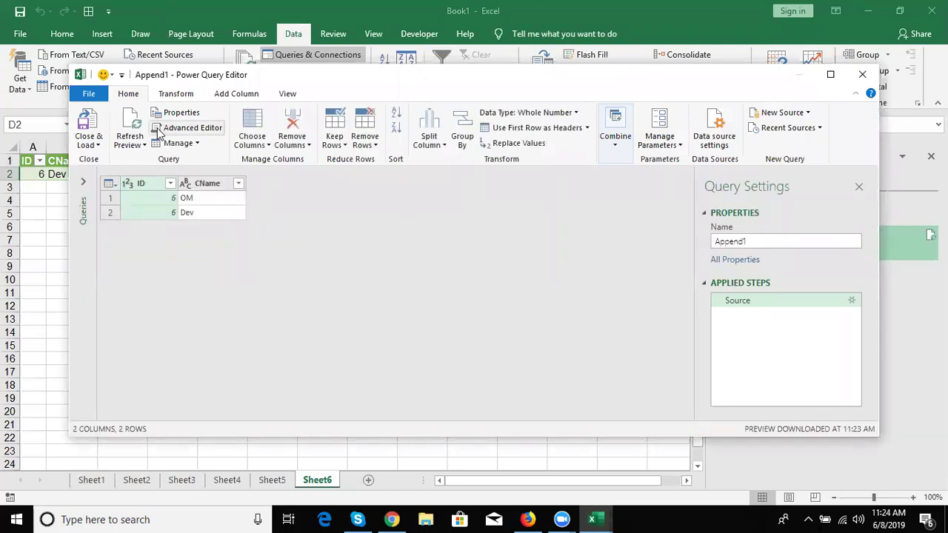
- Close & Load Append1 onto Sheet7, then close Excel to reach the save prompt
click(89, 126)
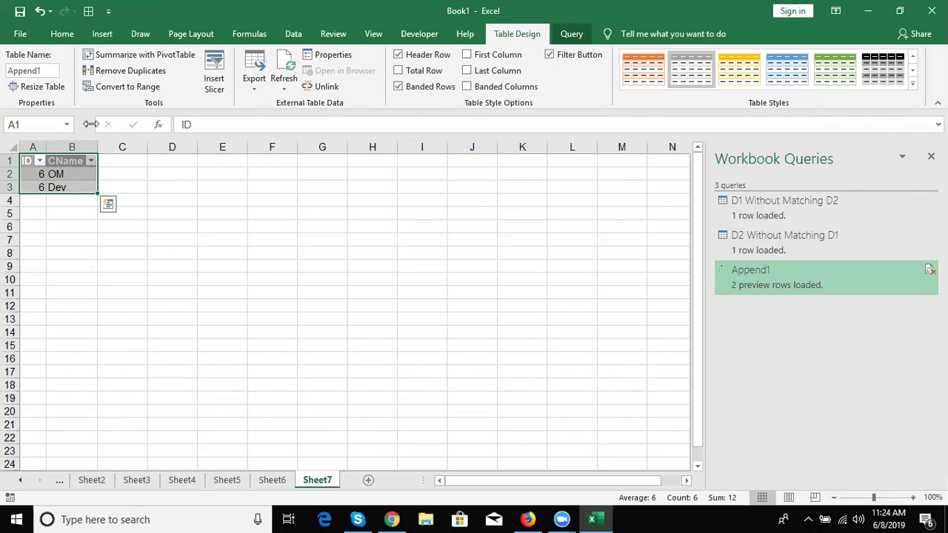
click(932, 11)
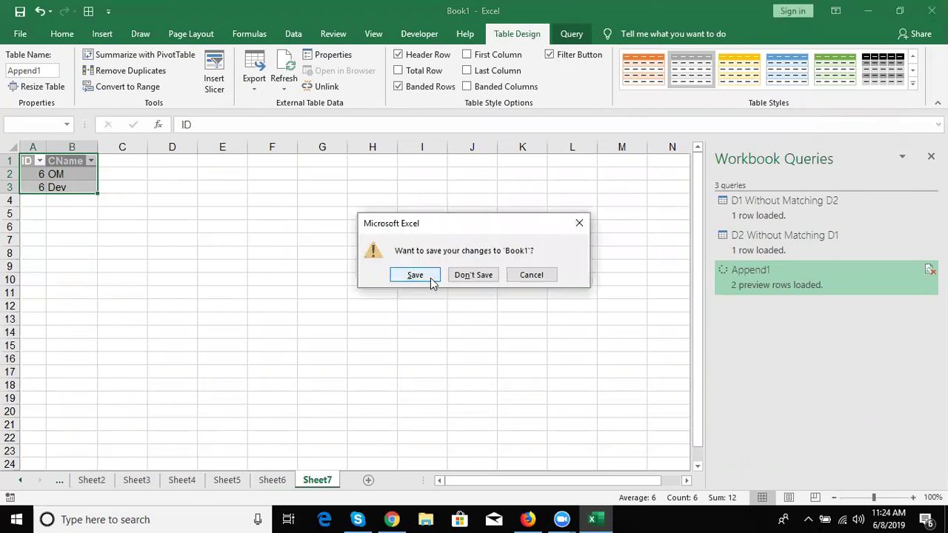
- Save Book1, launch Microsoft Access from Start search, then show the desktop
key(n)
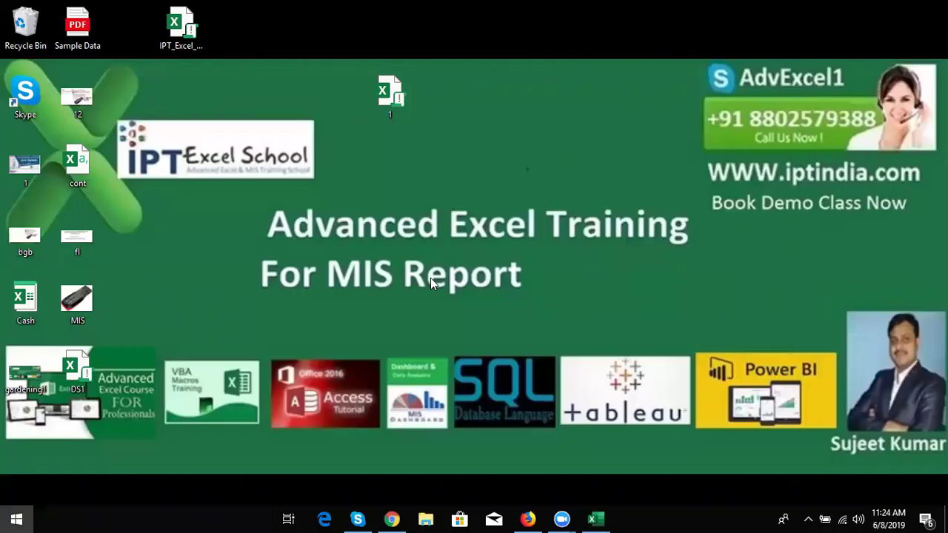
key(super)
text(a)
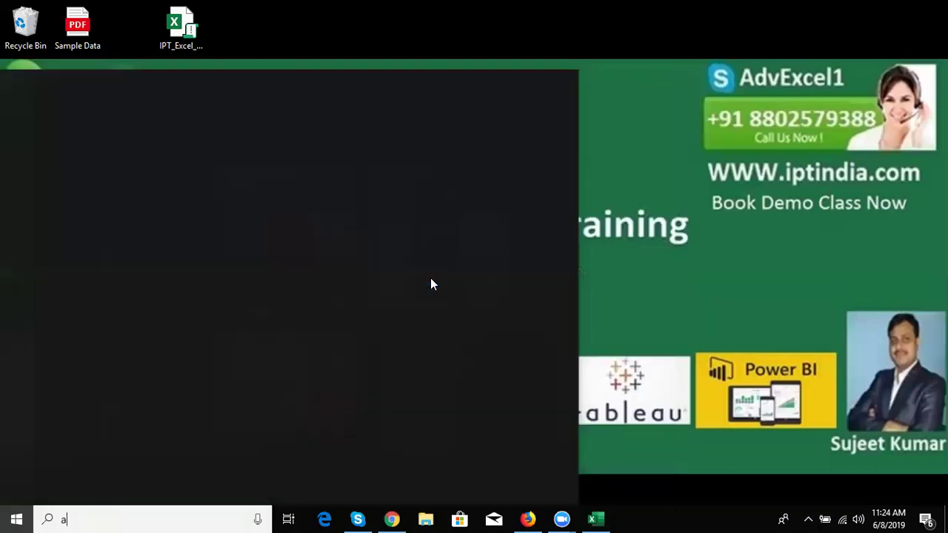
text(cces)
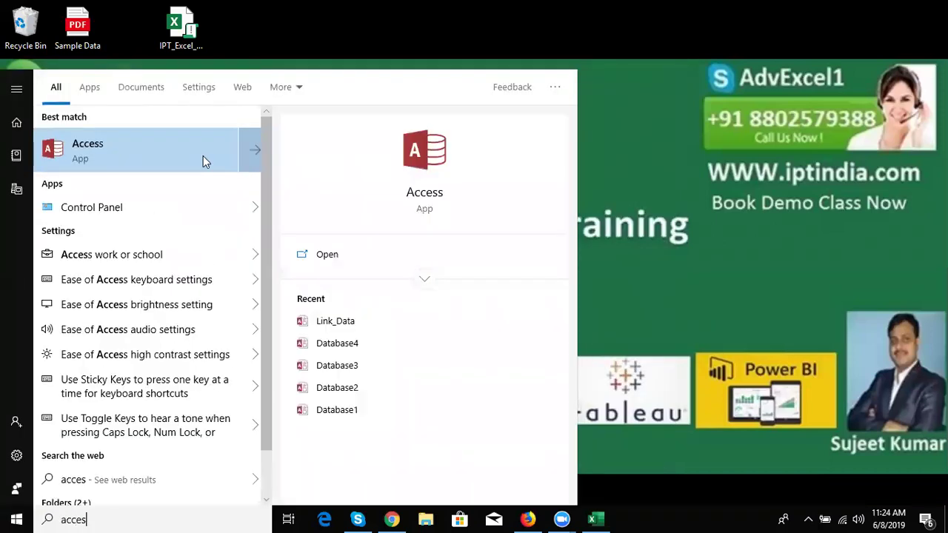
click(204, 157)
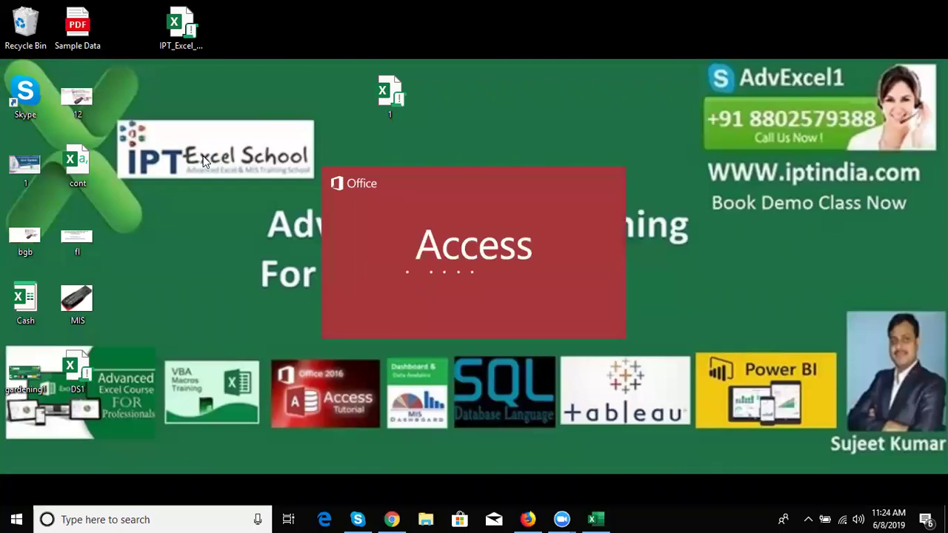
mouse_move(148, 196)
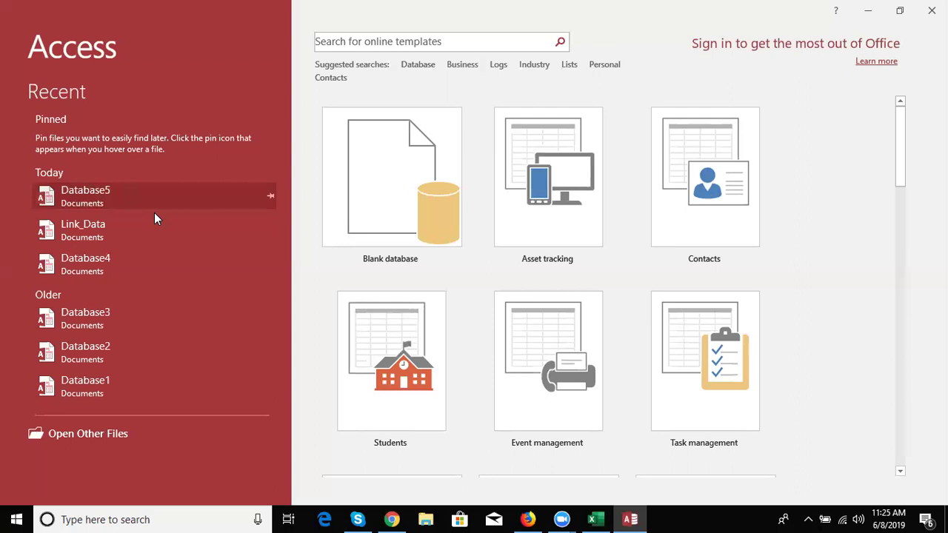
key(super+d)
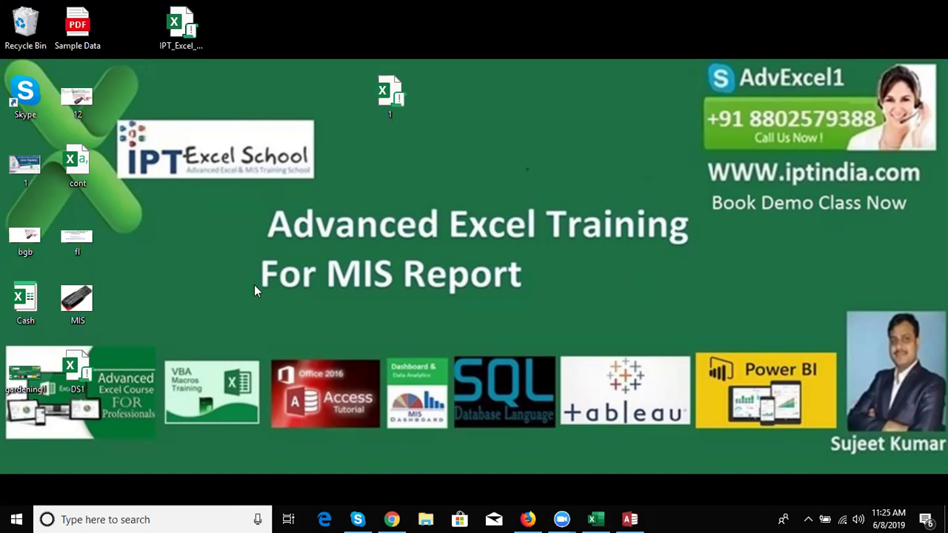
- Create the blank Database6 and open the New Data Source list under External Data
click(634, 519)
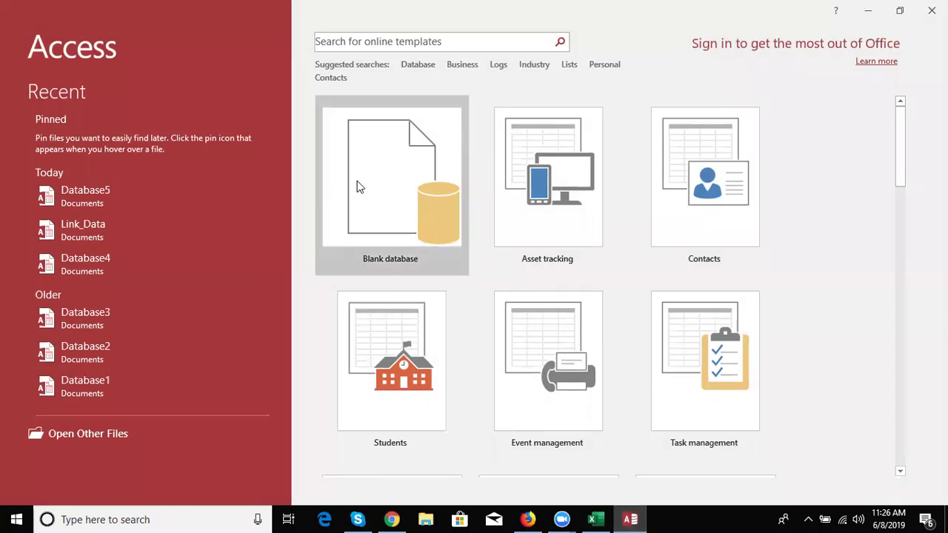
click(357, 182)
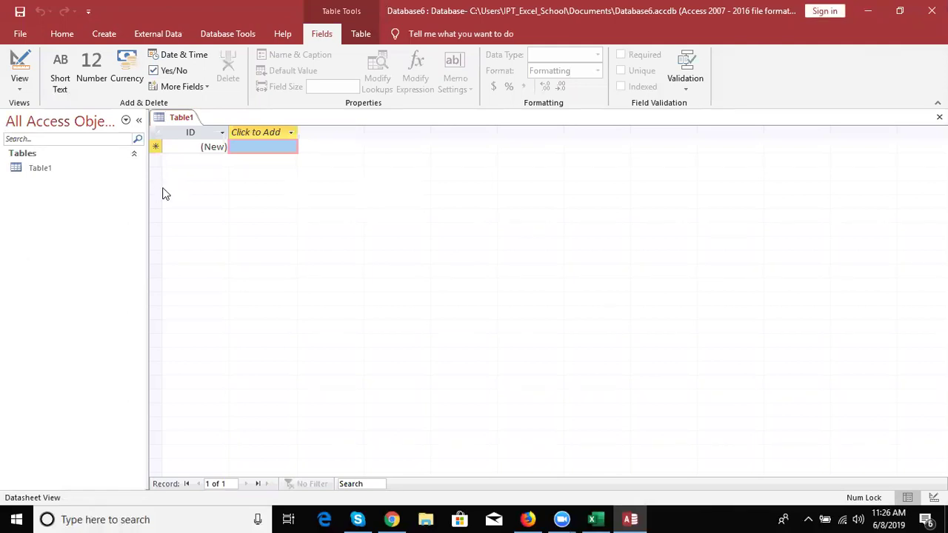
click(166, 38)
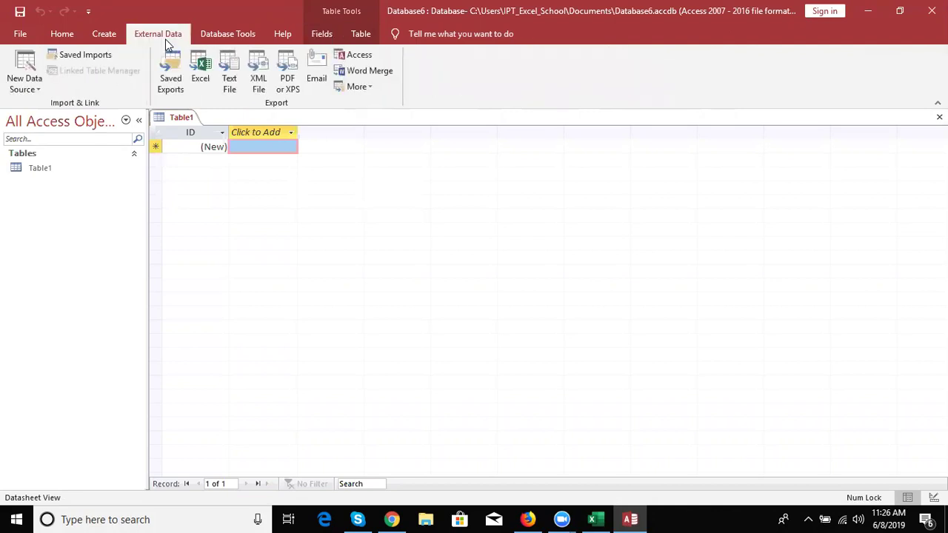
click(36, 87)
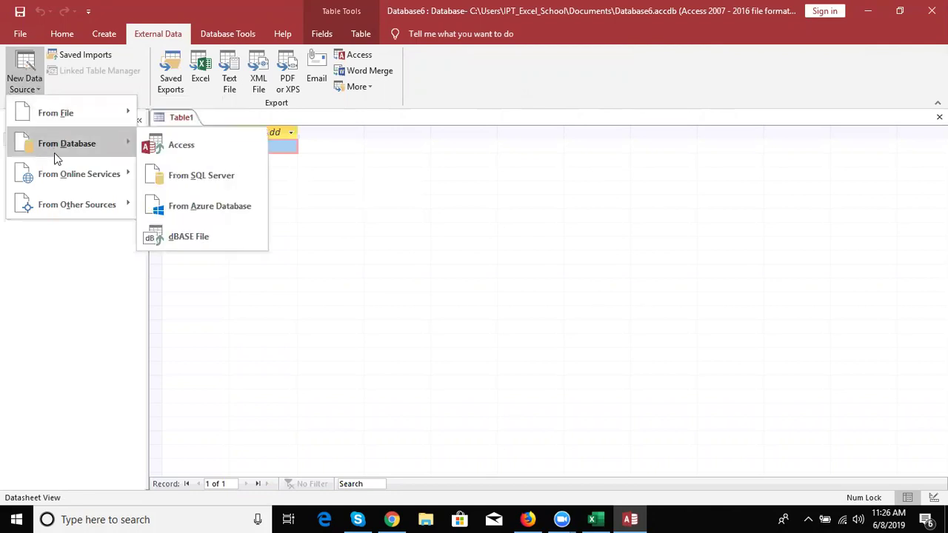
mouse_move(78, 174)
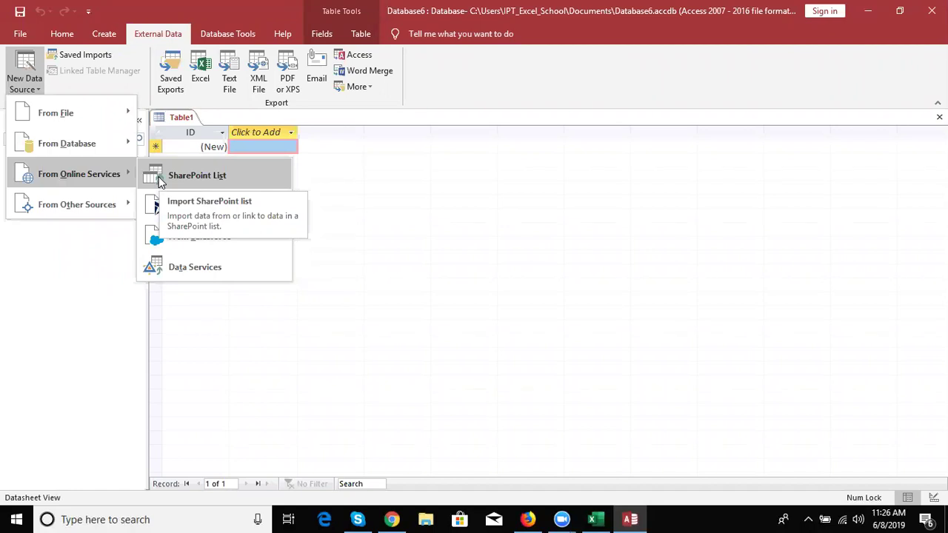
- Choose SharePoint List from Online Services and focus the SharePoint site address box
click(160, 179)
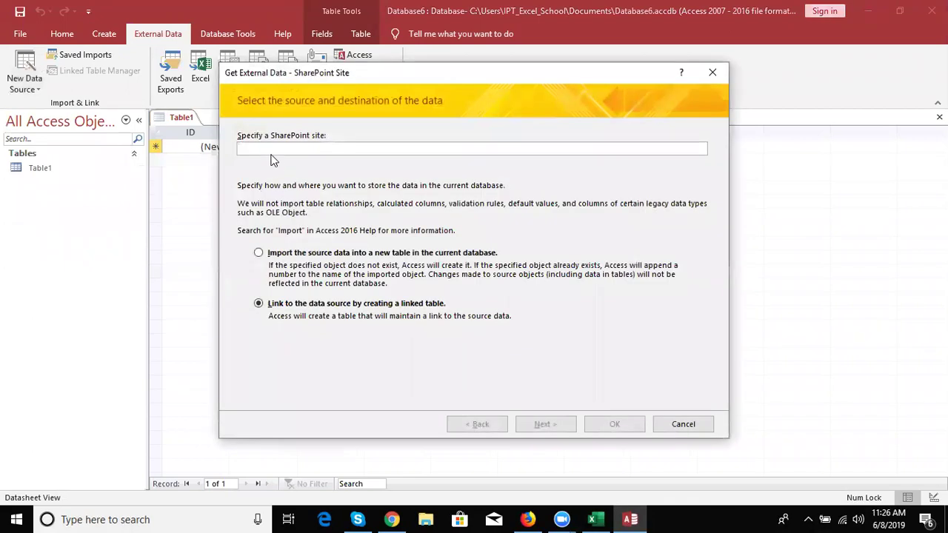
click(272, 154)
- Close the Get External Data – SharePoint Site dialog without importing anything
click(709, 74)
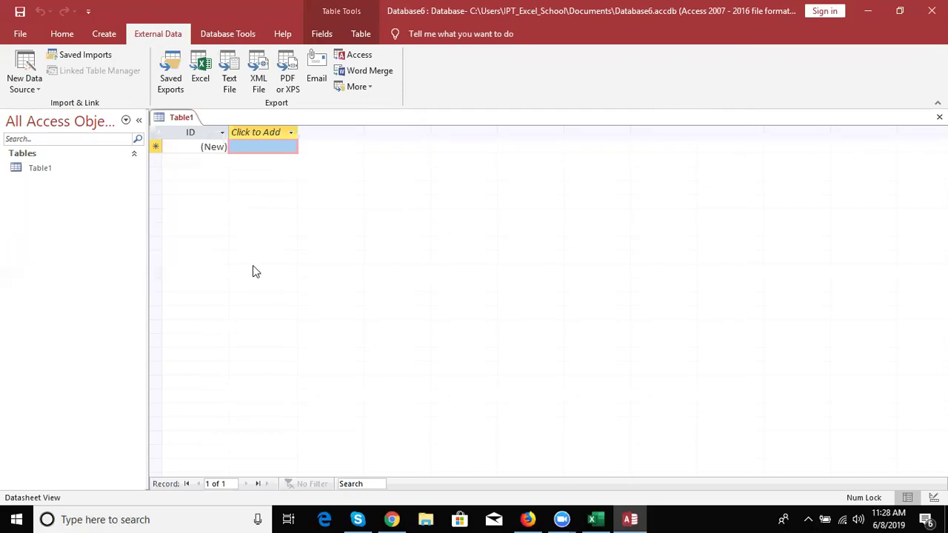
- In Chrome, go to gmail.com and start a reply in the Edit links /Update values- Queries thread
key(alt+Tab)
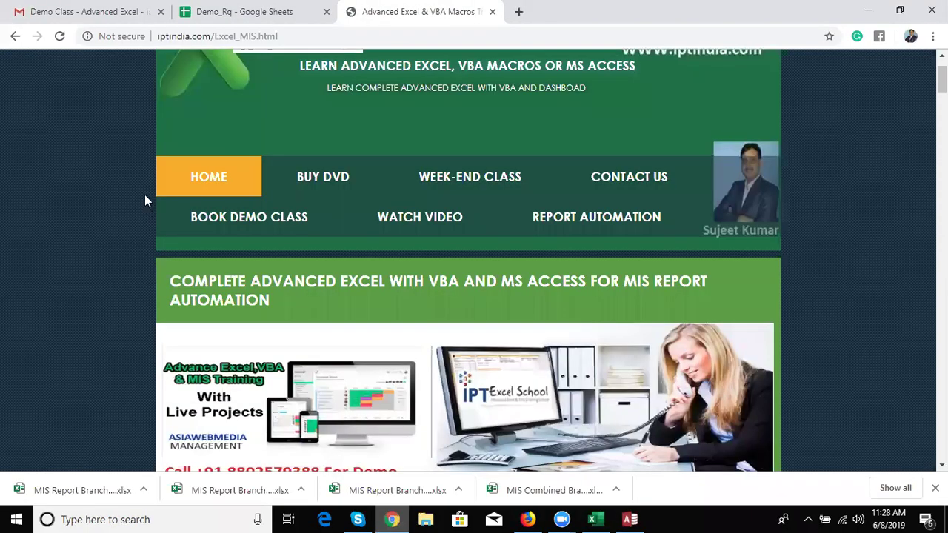
click(229, 41)
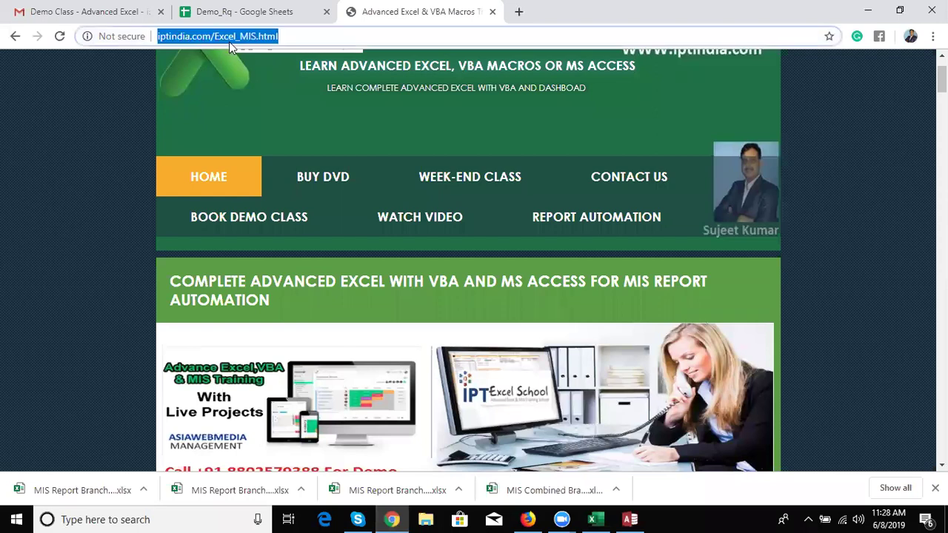
text(gmail.com)
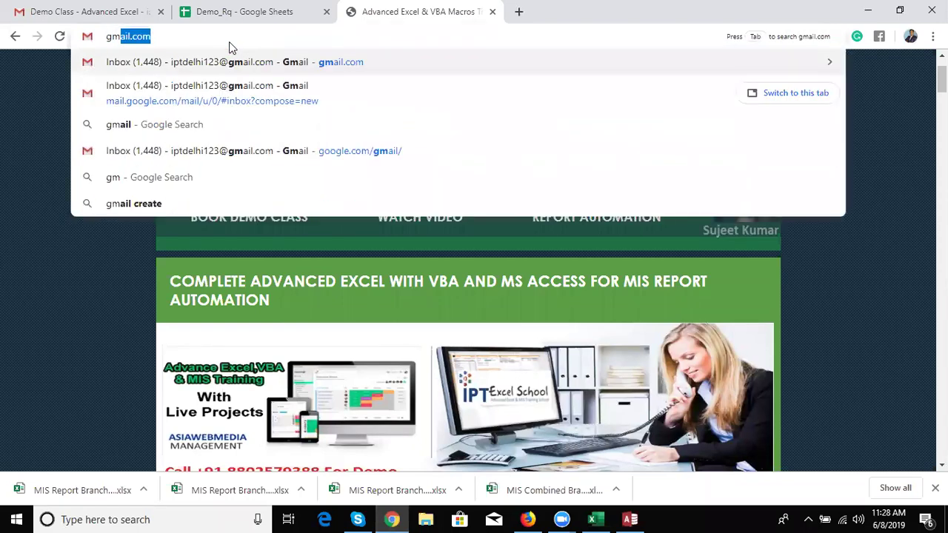
key(Return)
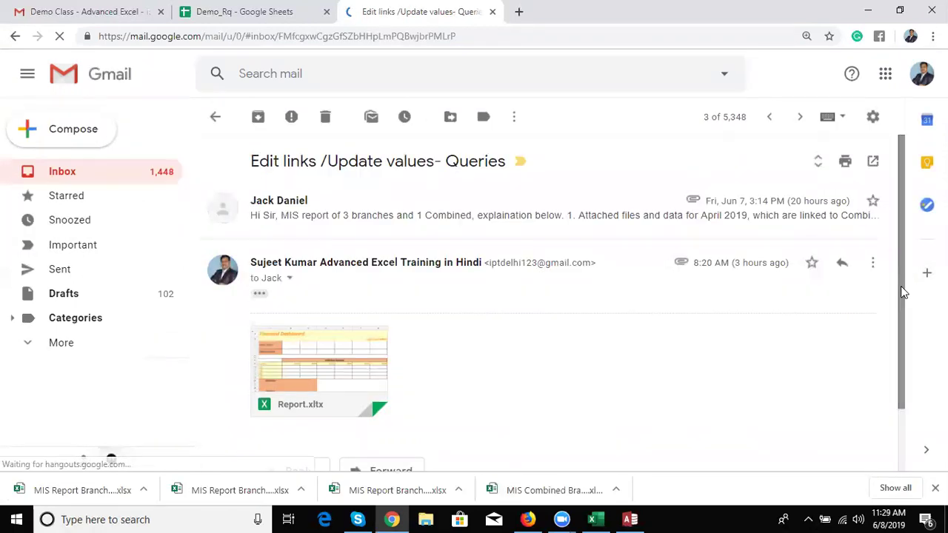
drag(901, 286, 902, 406)
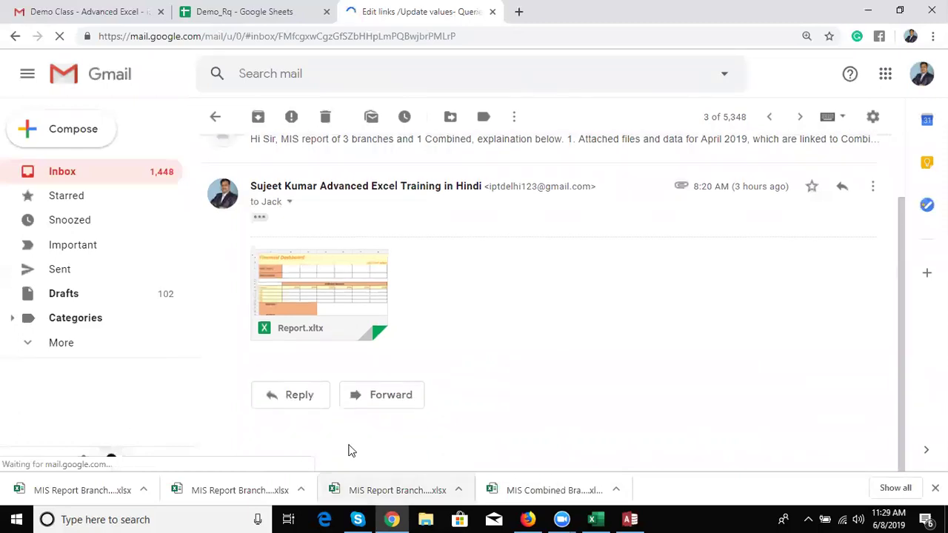
click(312, 406)
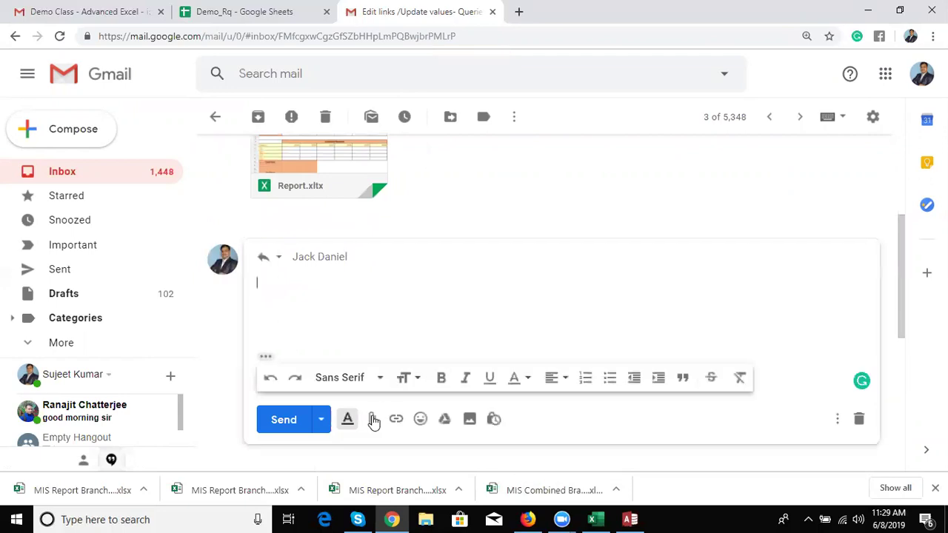
- Attach the May WinRAR ZIP file from Local Disk (D:) to the reply draft
click(374, 421)
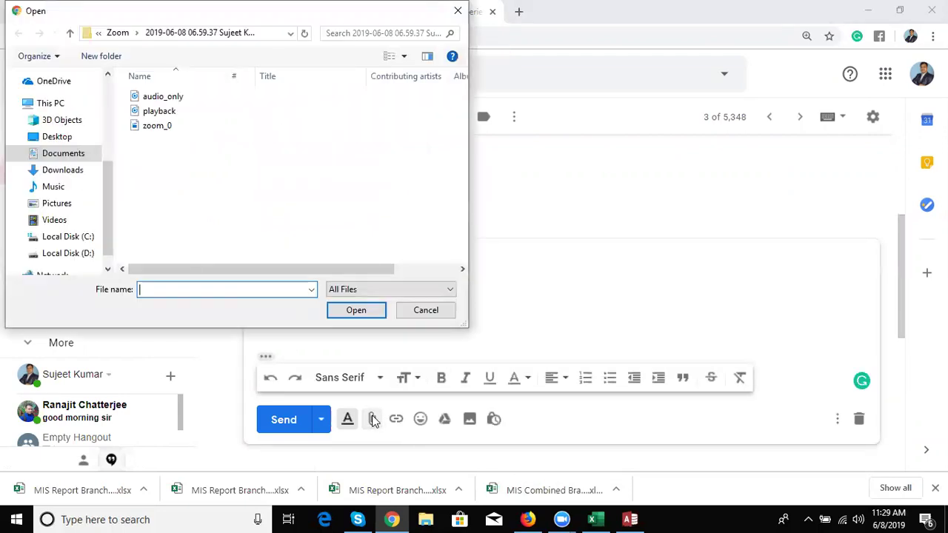
click(90, 253)
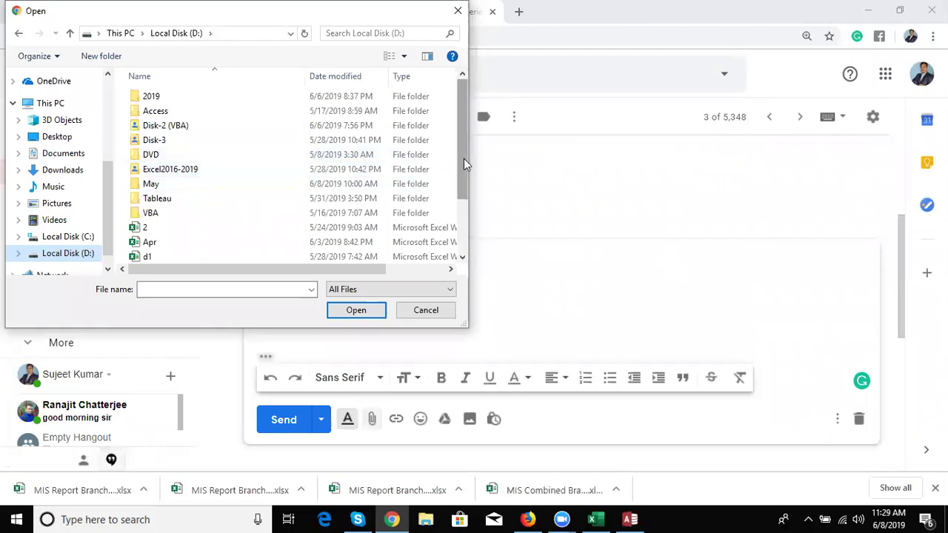
scroll(465, 222, down, 2)
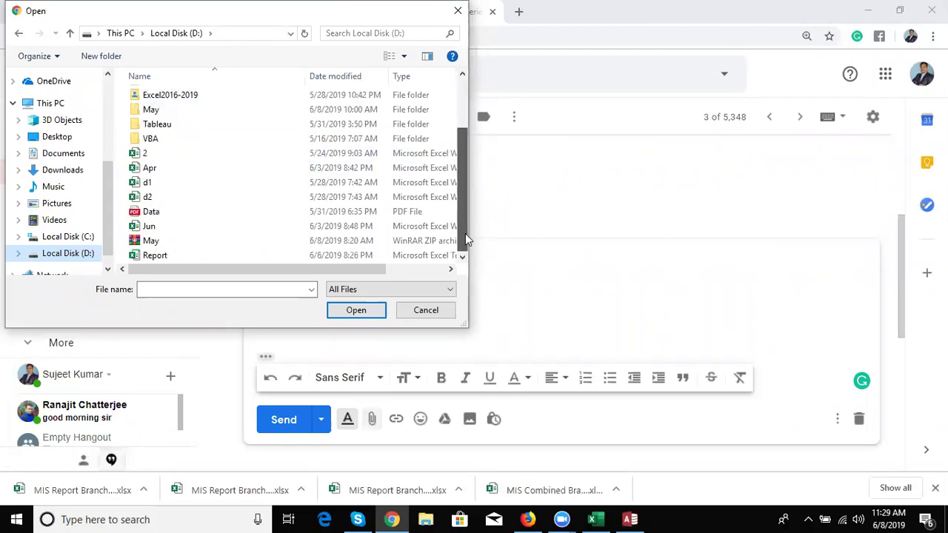
click(392, 245)
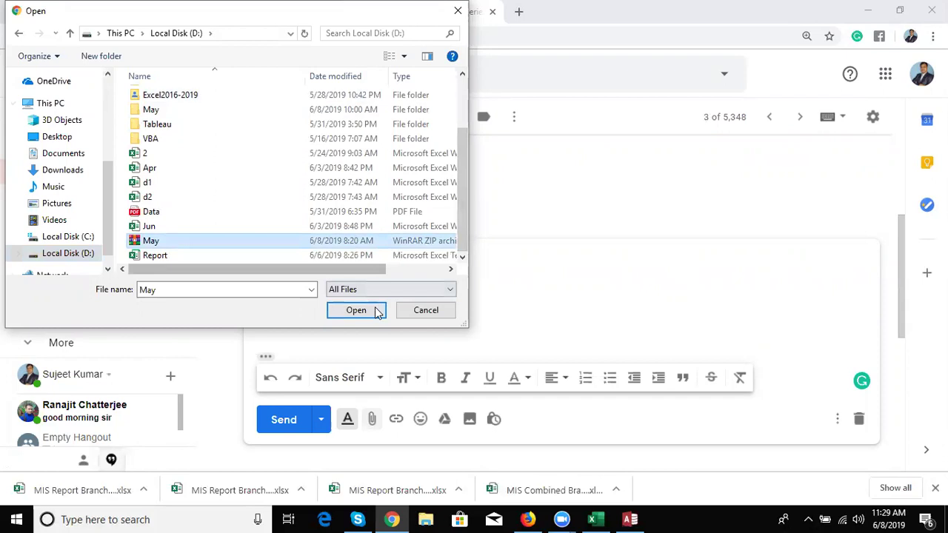
click(377, 309)
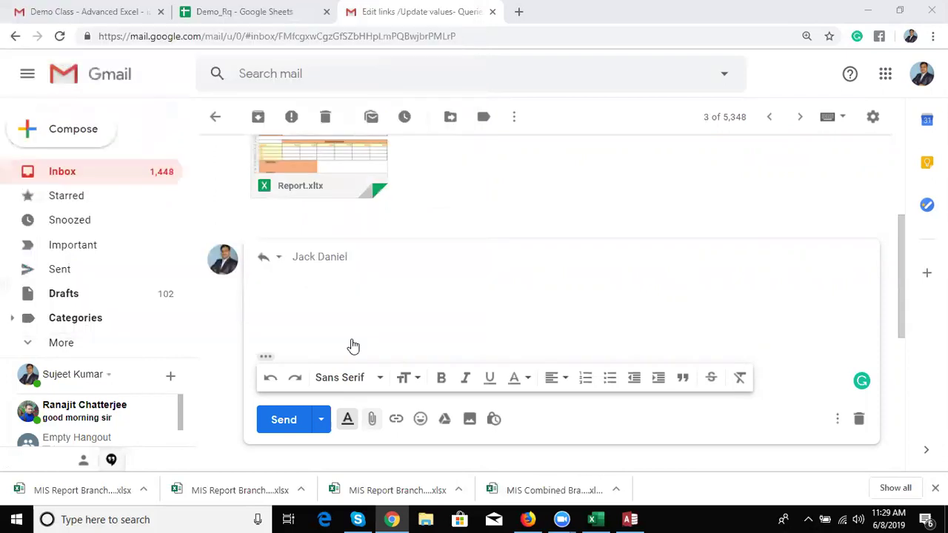
- Send the reply carrying May.zip, then show the desktop with Windows+D
click(295, 432)
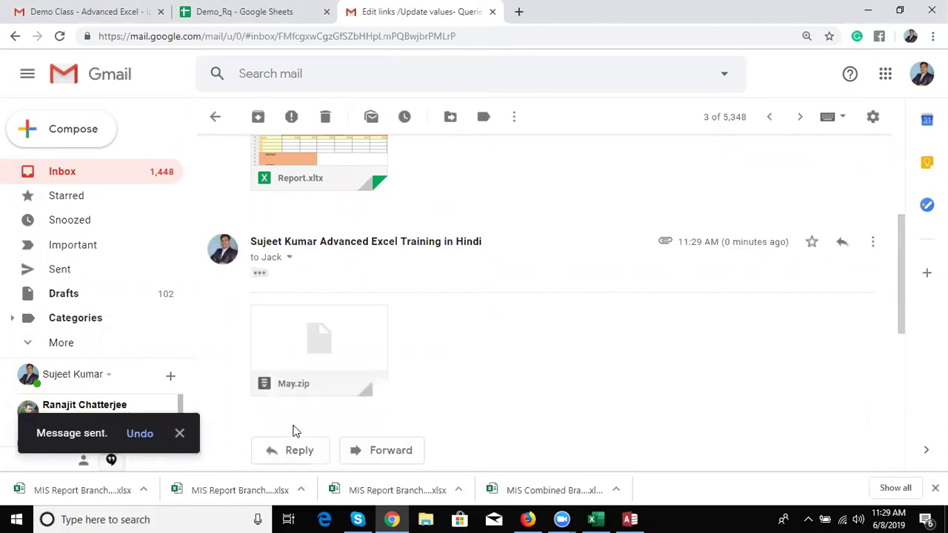
key(super+d)
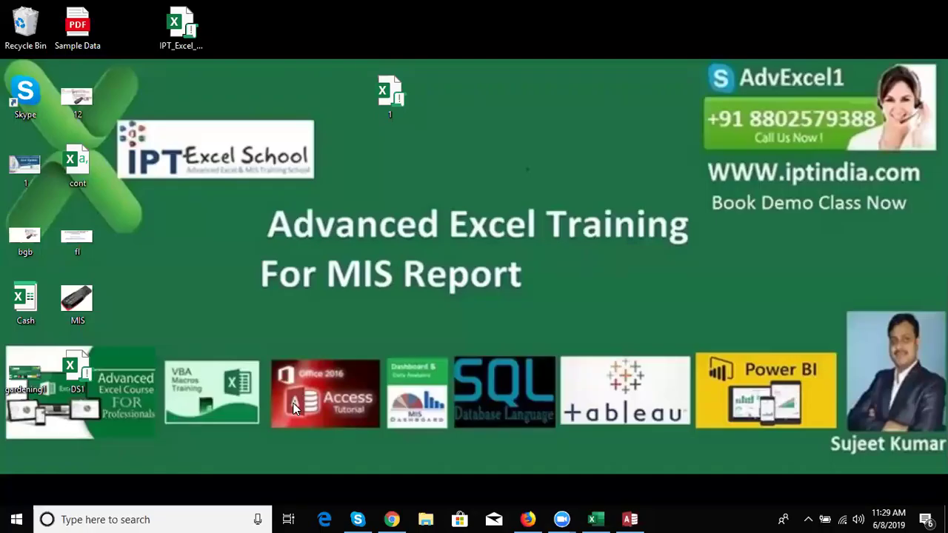